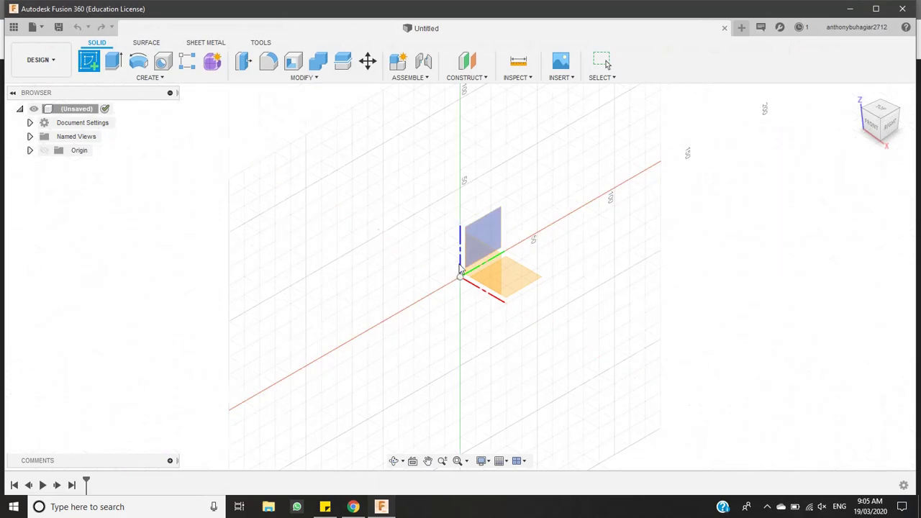
Sketch a rectangle 125 mm wide and 60 mm high from the origin on the horizontal plane
click(524, 276)
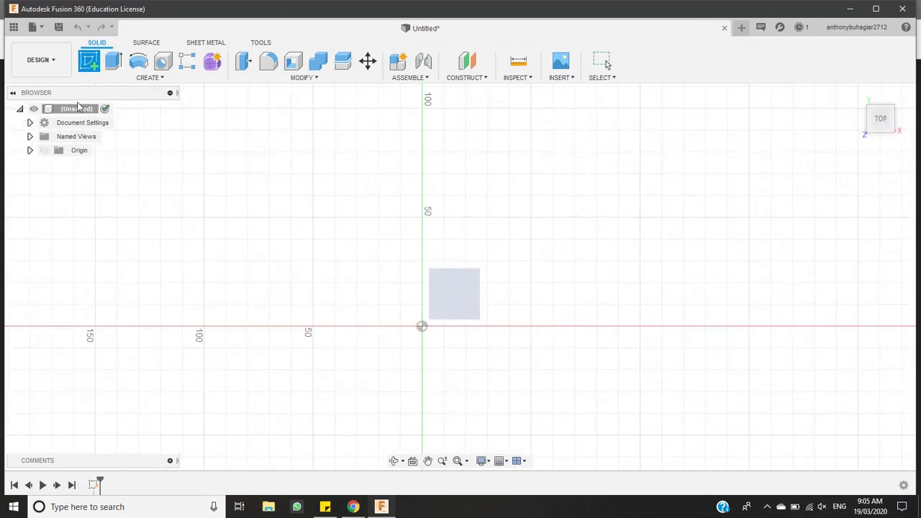
click(113, 61)
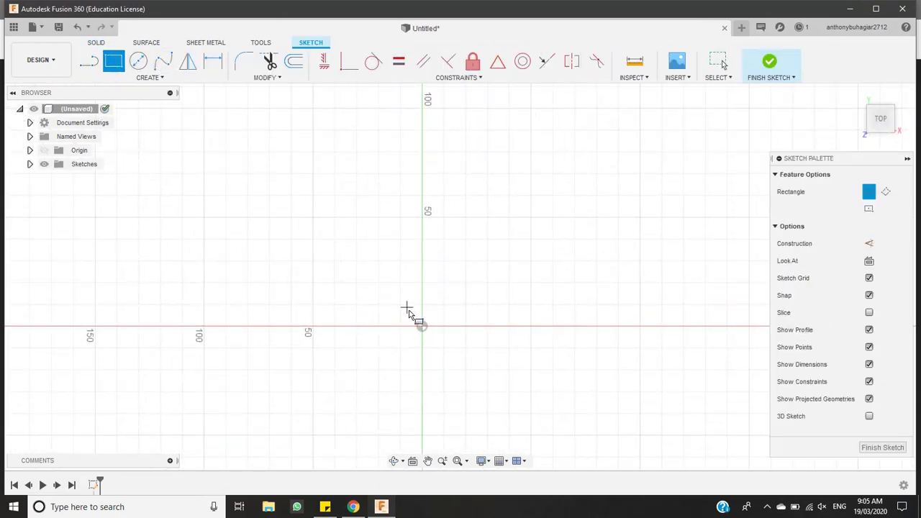
click(422, 326)
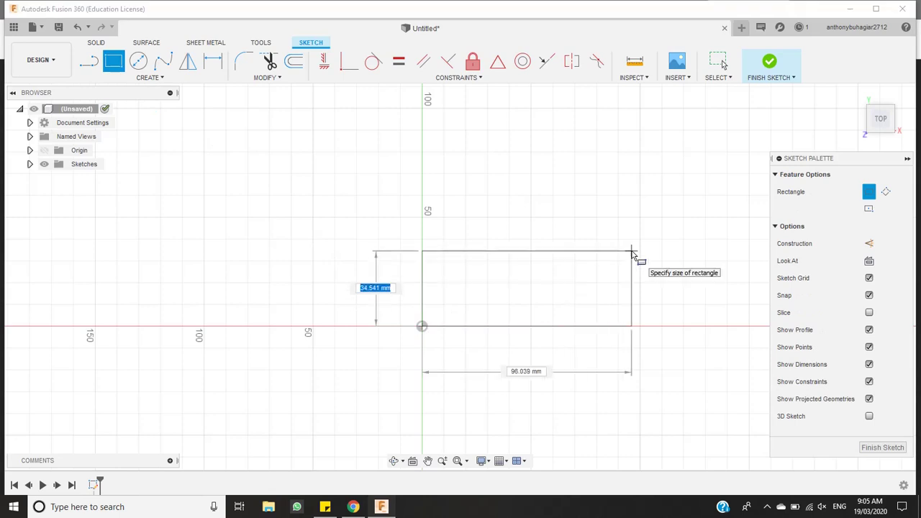
text(60)
key(Tab)
text(1)
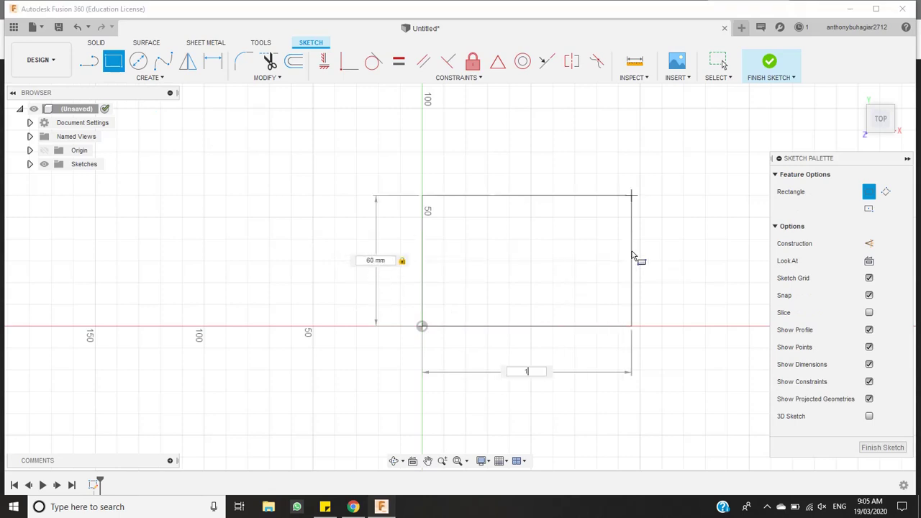
key(Tab)
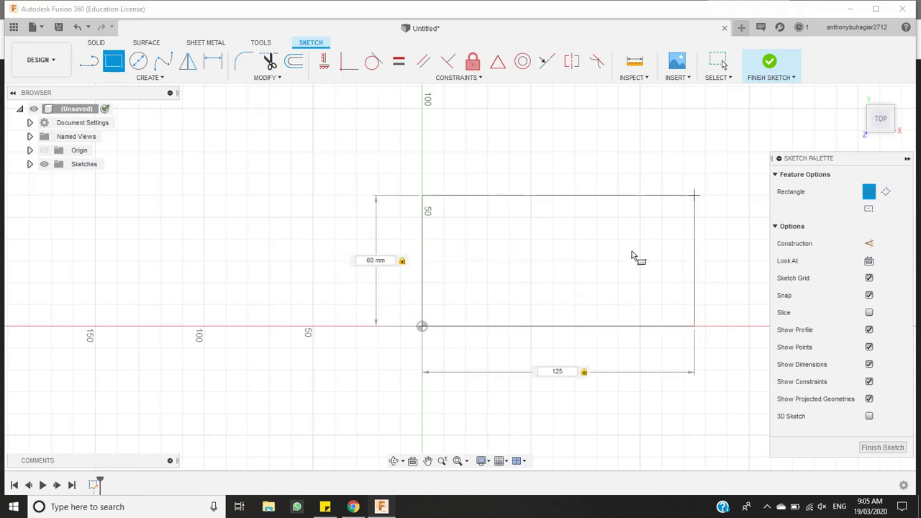
key(Return)
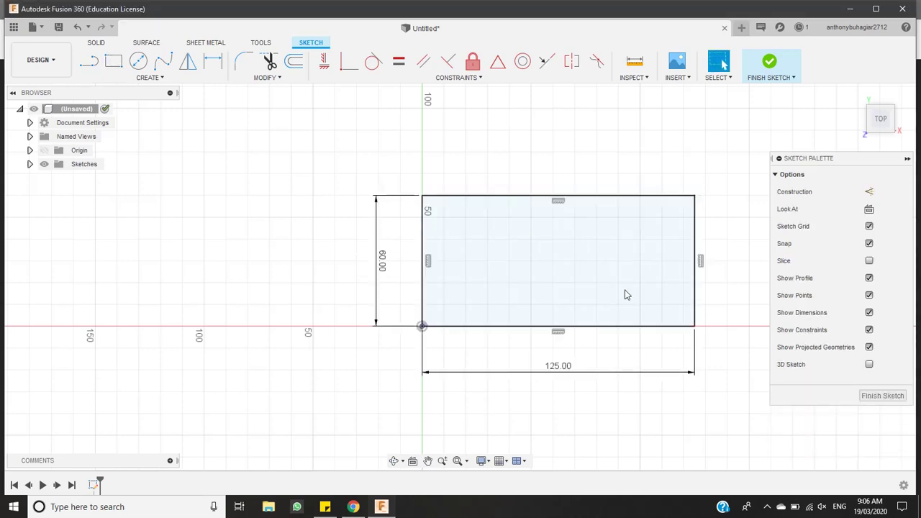
Check the base thickness in the reference drawing in Chrome, return to Fusion 360 and extrude the rectangle 15 mm upward
click(383, 508)
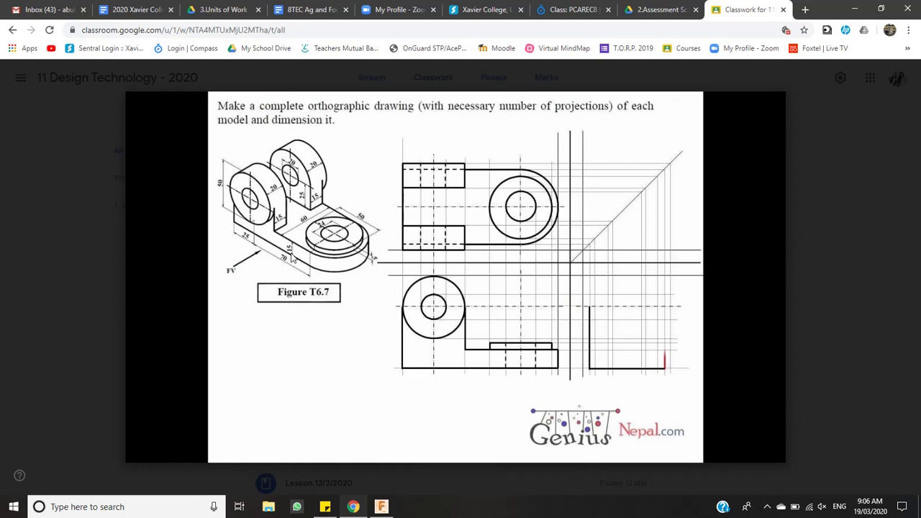
click(381, 507)
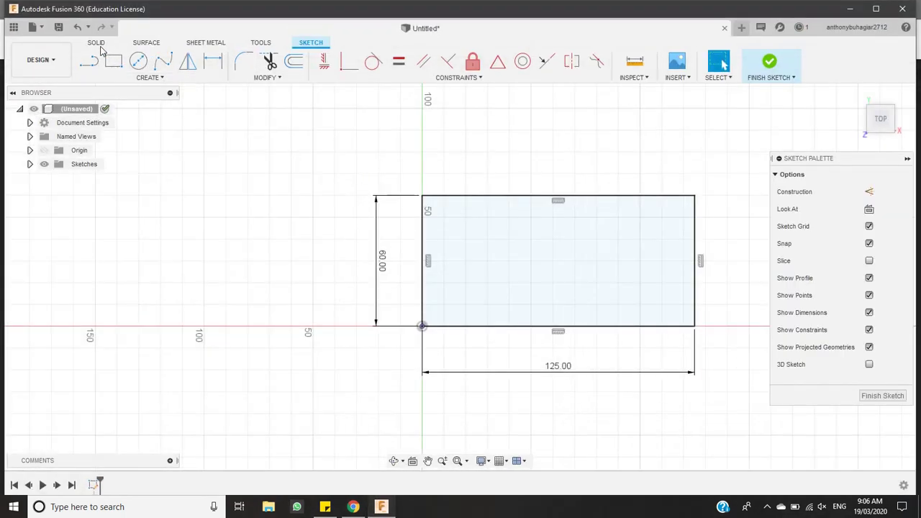
click(97, 43)
click(113, 61)
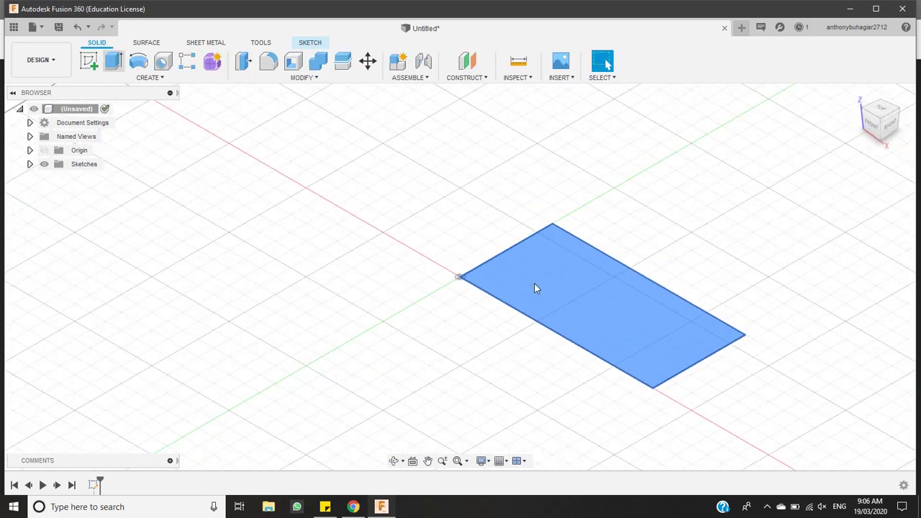
text(1)
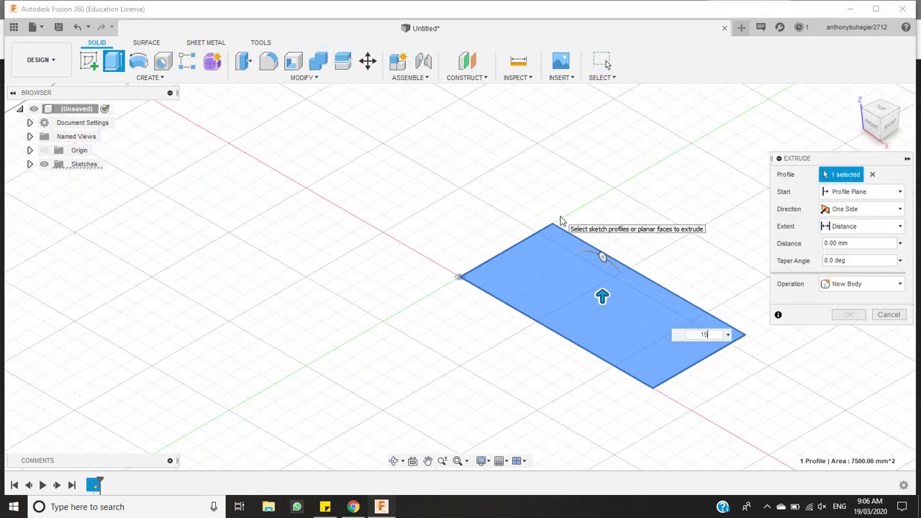
text(5)
key(Return)
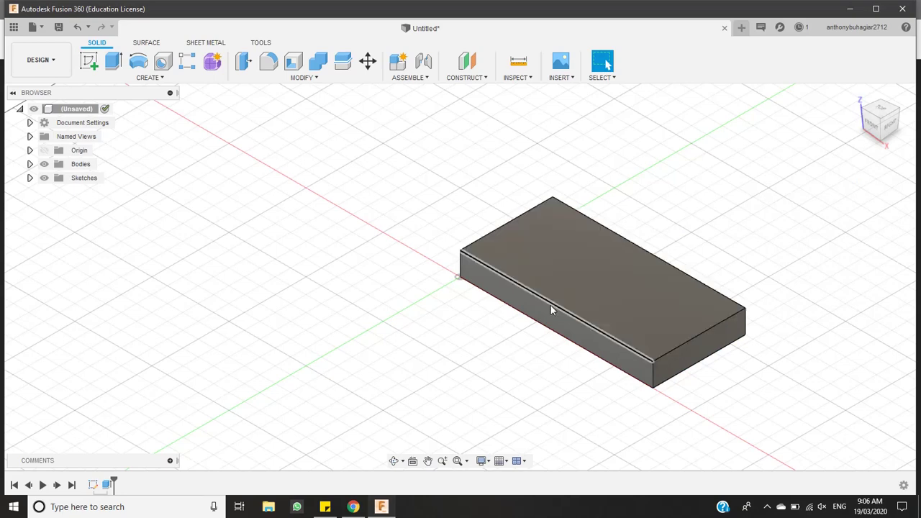
Consult the reference drawing in Chrome for the rounded end, return to Fusion 360 and start a sketch on the block's top face
click(380, 508)
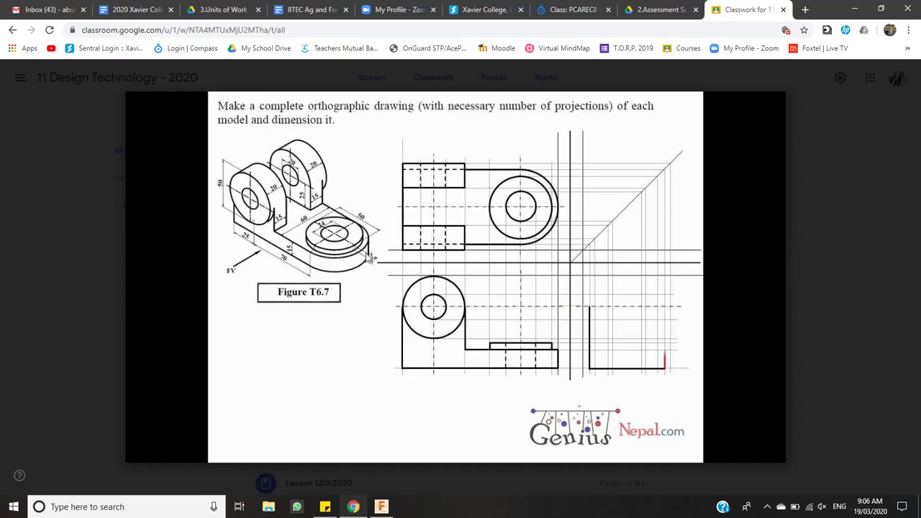
click(390, 506)
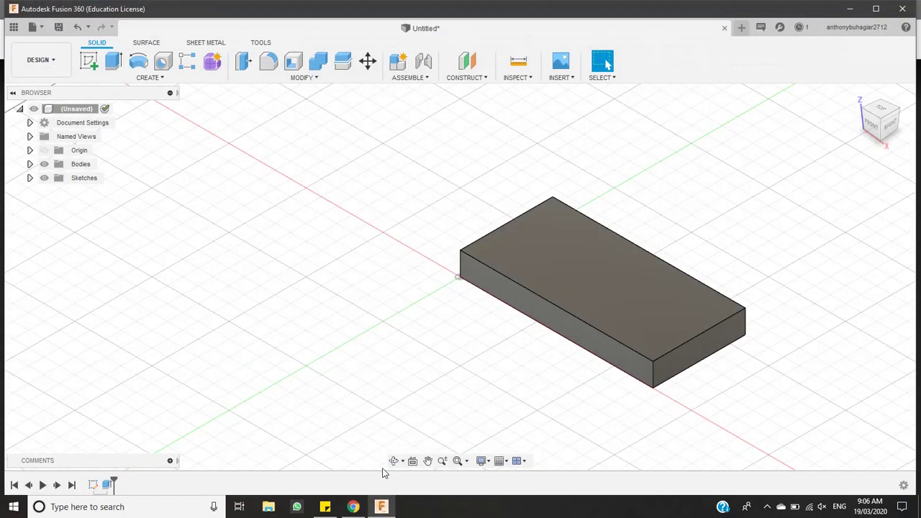
click(520, 251)
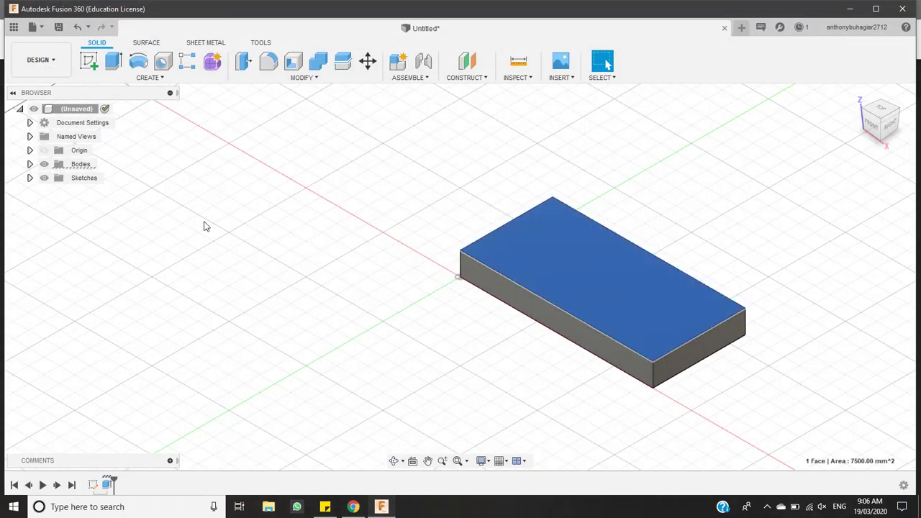
click(95, 69)
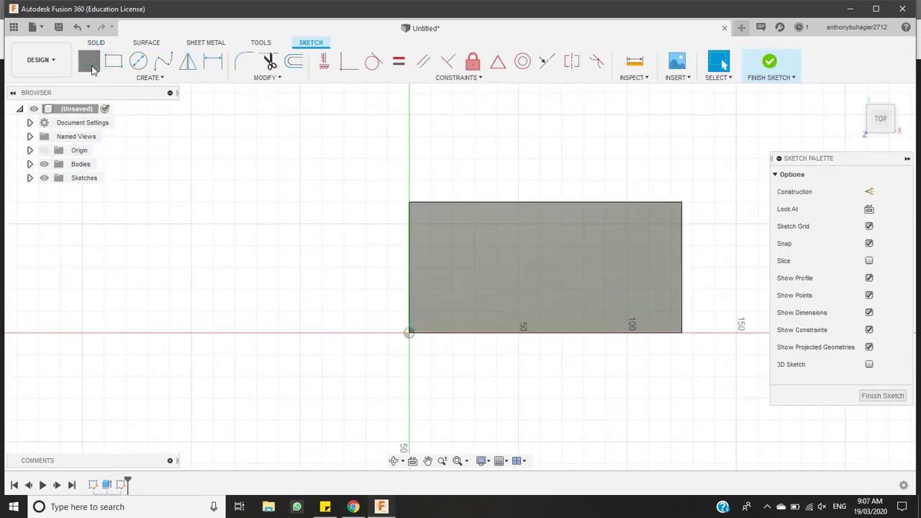
Try a 30 mm line inward from the midpoint of the block's short end edge, and undo it
click(92, 69)
click(685, 272)
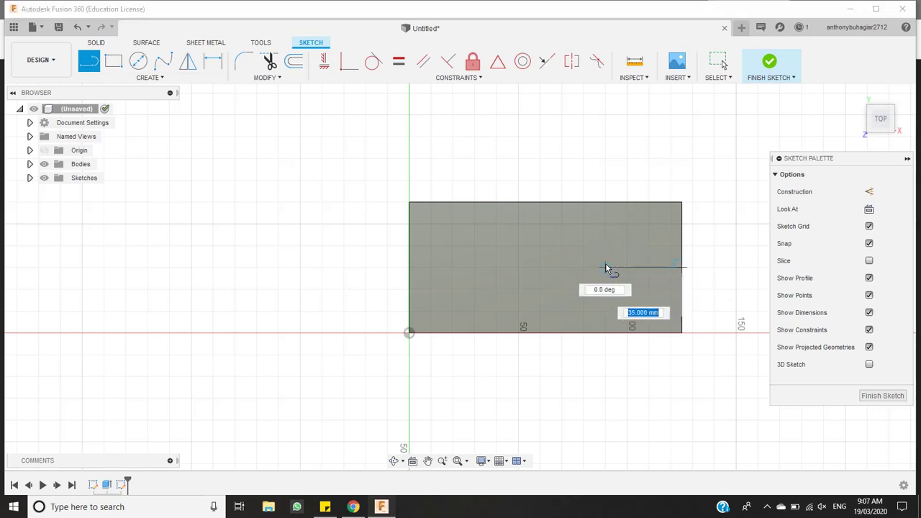
text(30)
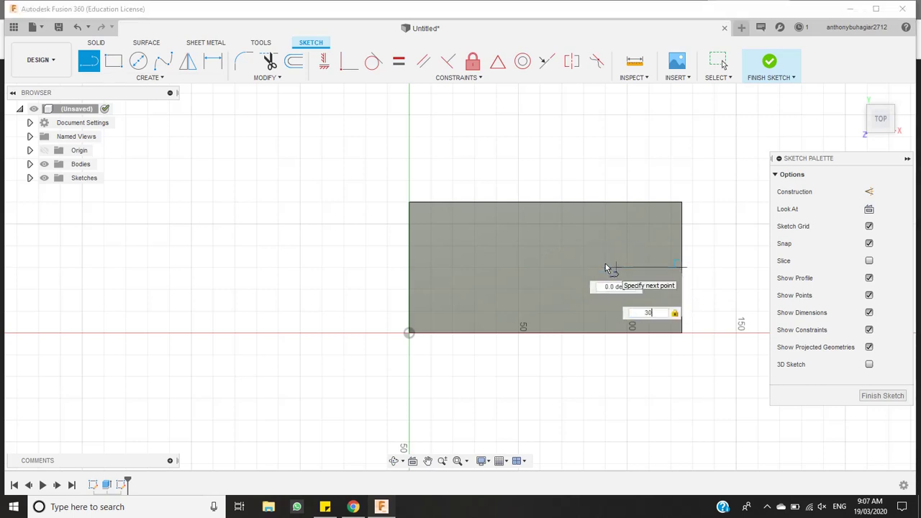
key(Return)
key(Escape)
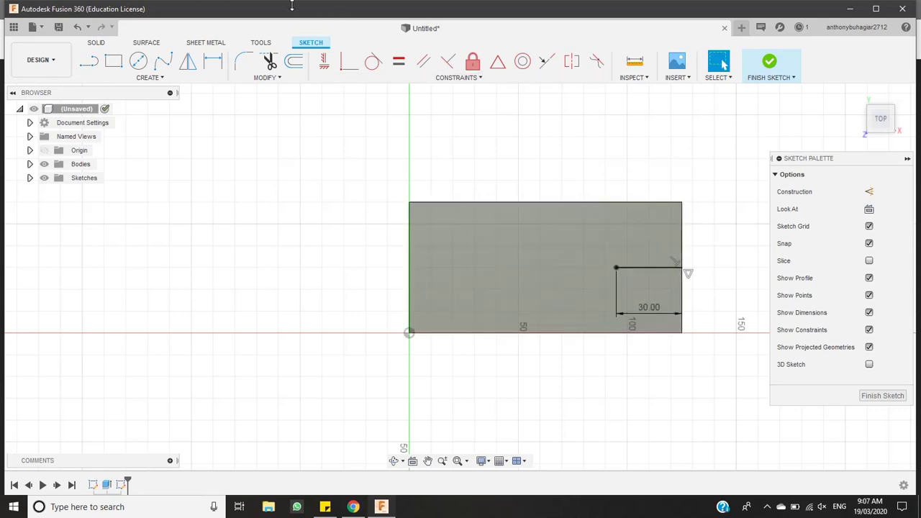
click(140, 62)
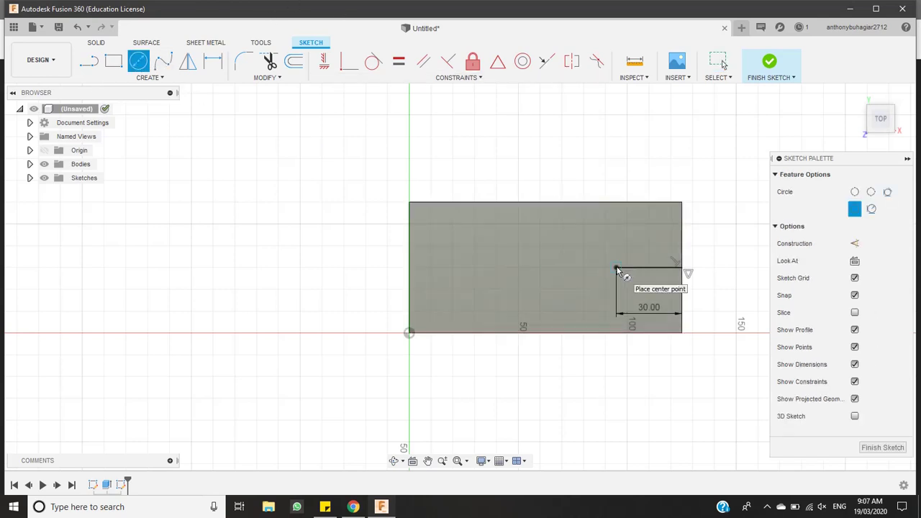
key(Escape)
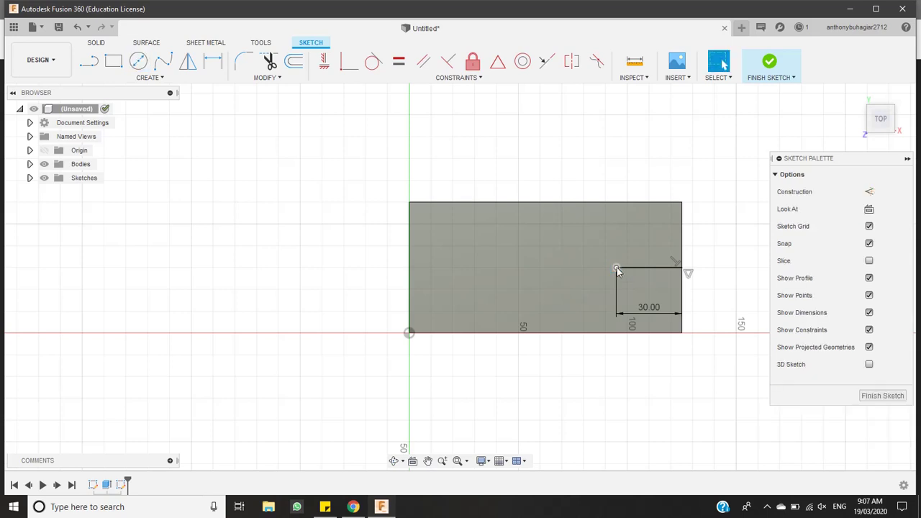
key(ctrl+z)
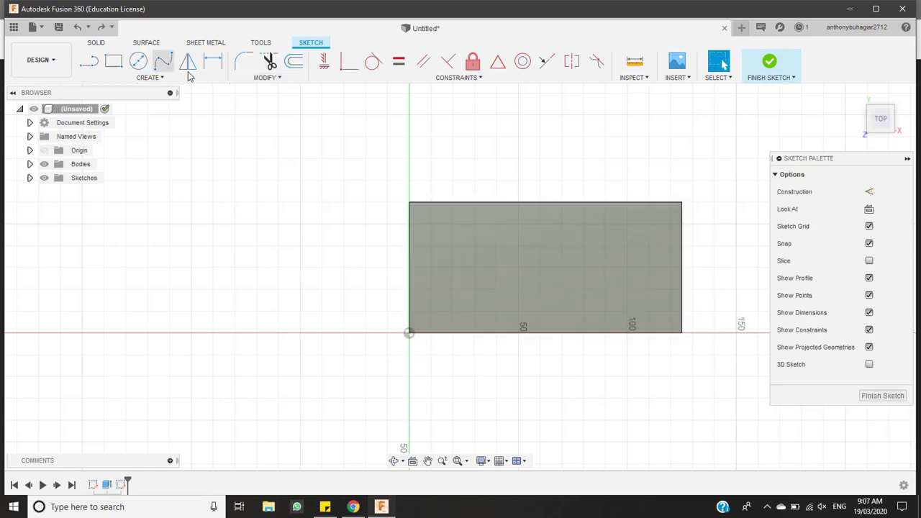
key(c)
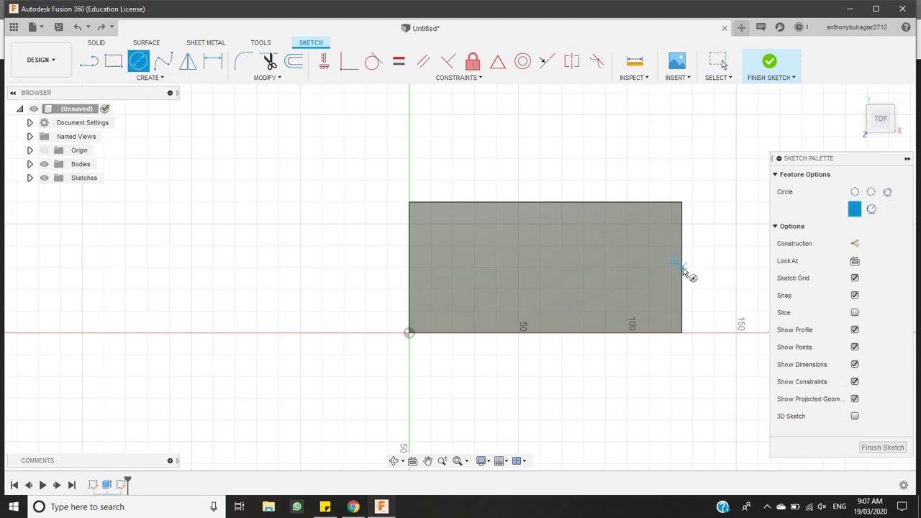
click(682, 267)
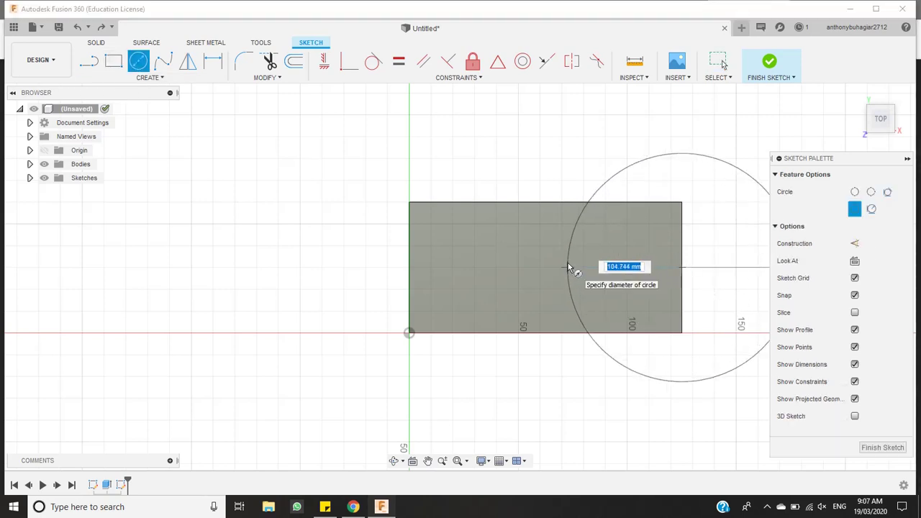
key(Escape)
key(l)
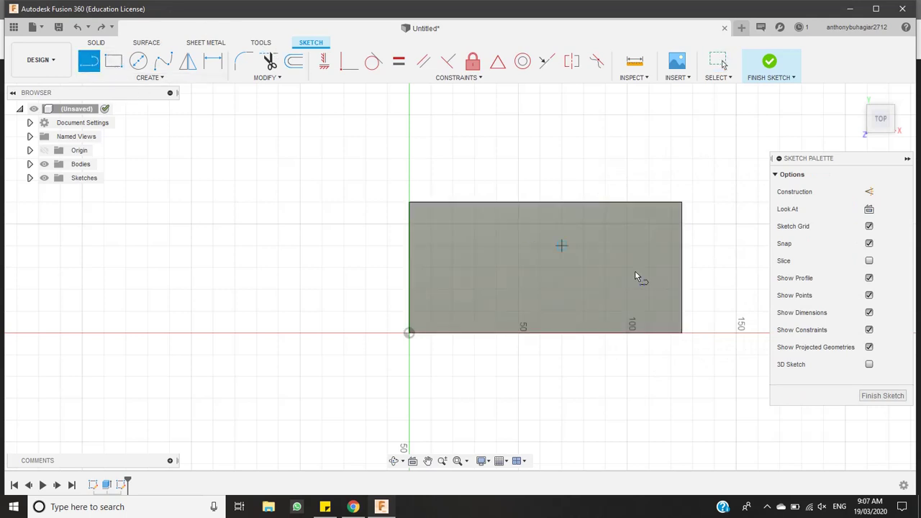
click(682, 266)
key(Escape)
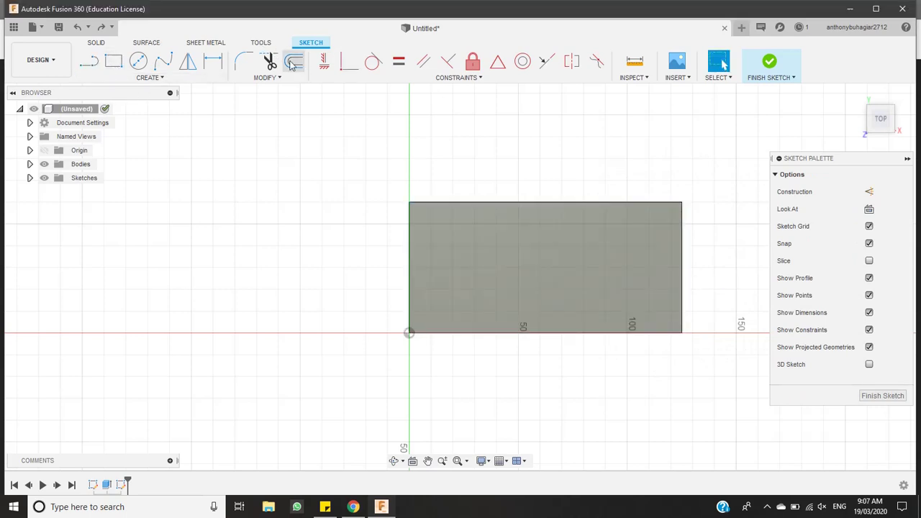
Draw a 30 mm line perpendicular to the short edge opposite the origin, running inward from its midpoint
click(89, 65)
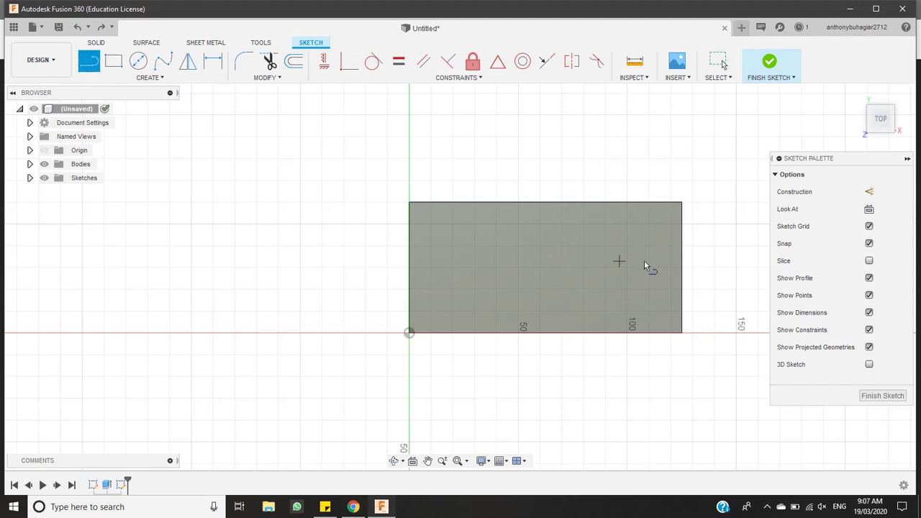
click(681, 266)
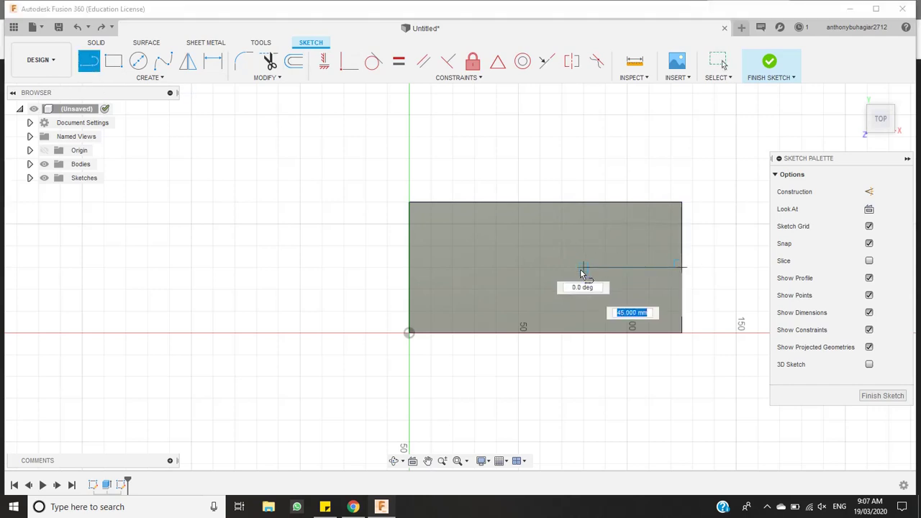
text(30)
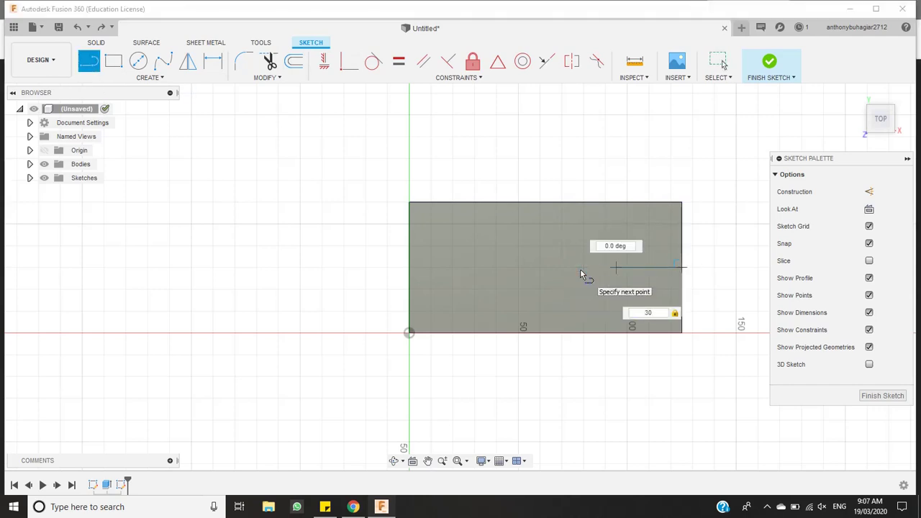
key(Return)
key(Escape)
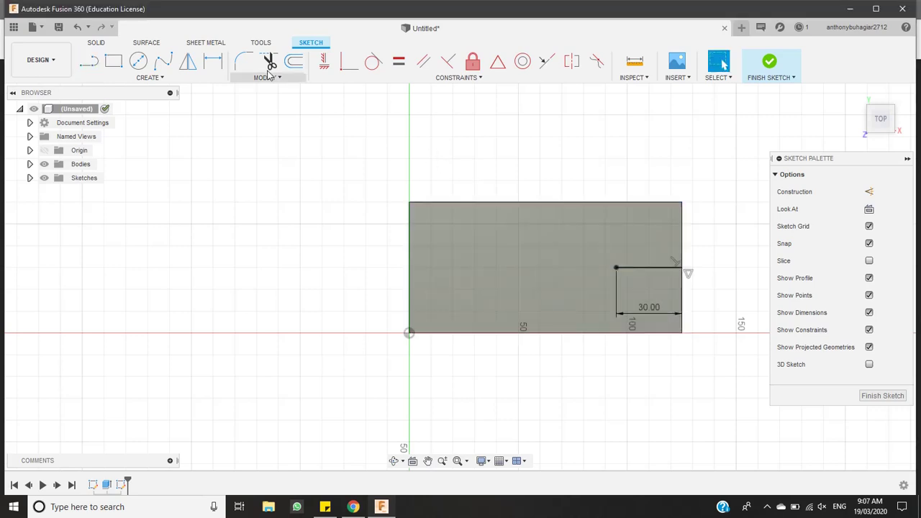
Draw a circle centred on the line's inner end and passing through its other end at the edge midpoint
click(139, 61)
click(616, 268)
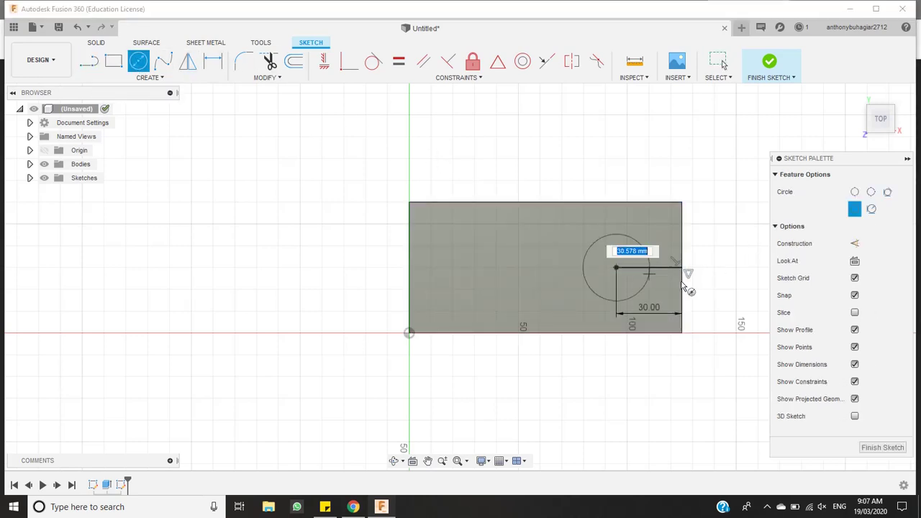
click(683, 268)
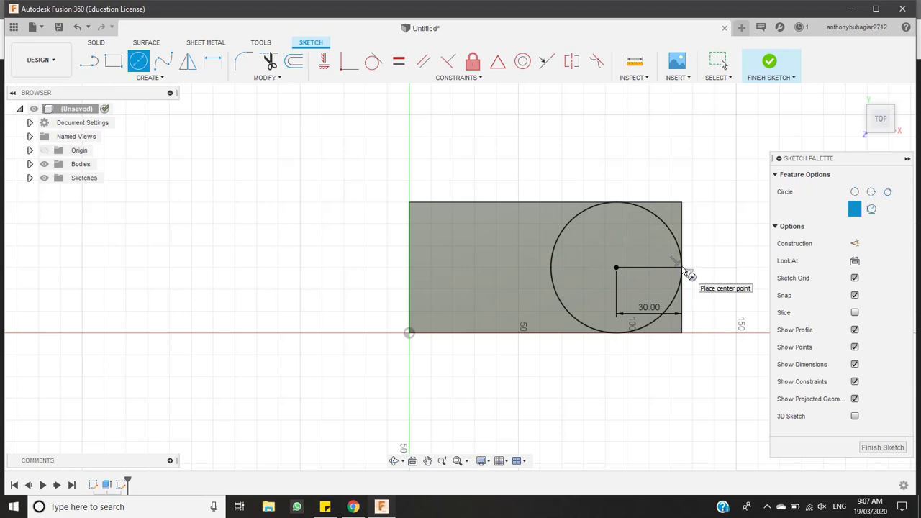
key(Escape)
Cut away the two corner profiles outside the circle with an Extrude distance of -15 mm to round the block's end
click(677, 221)
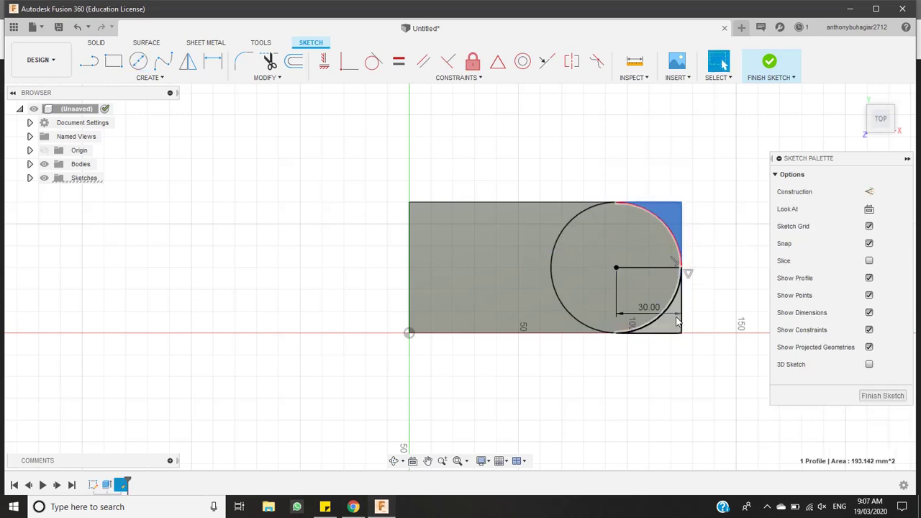
shift+click(676, 321)
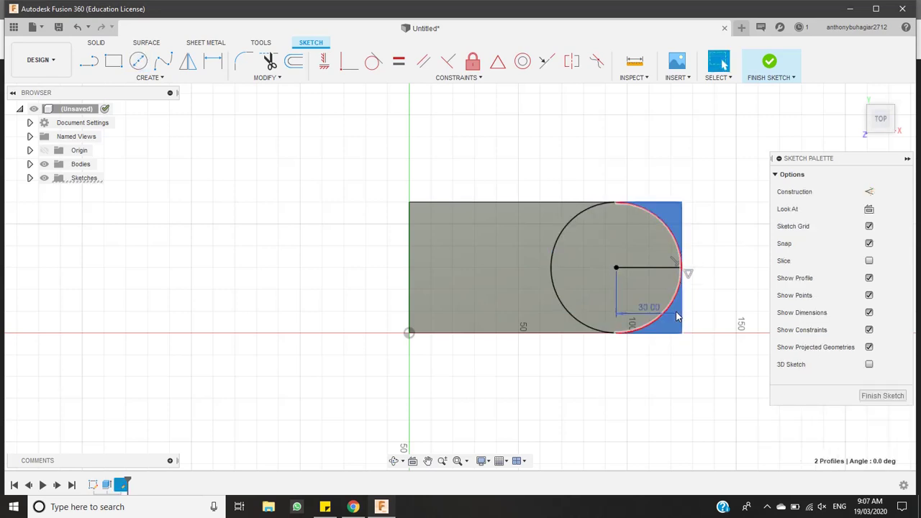
click(98, 45)
click(113, 61)
text(-15)
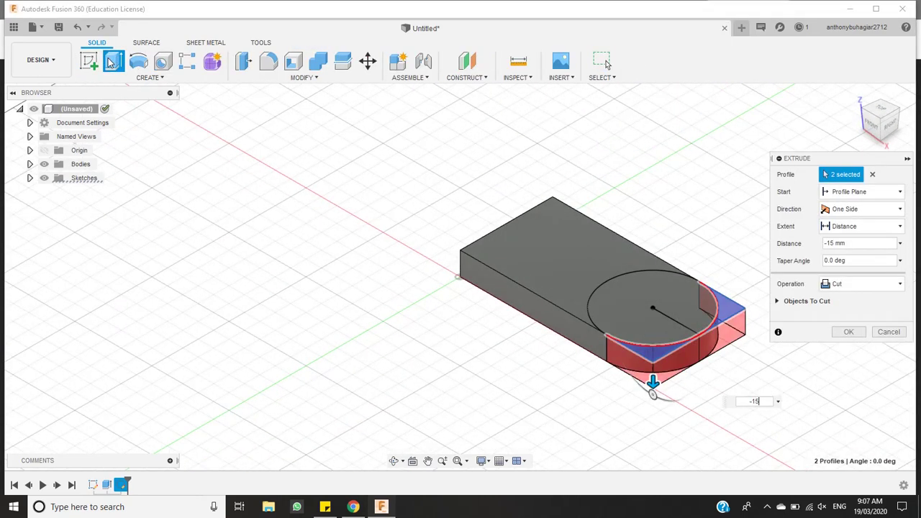
key(Return)
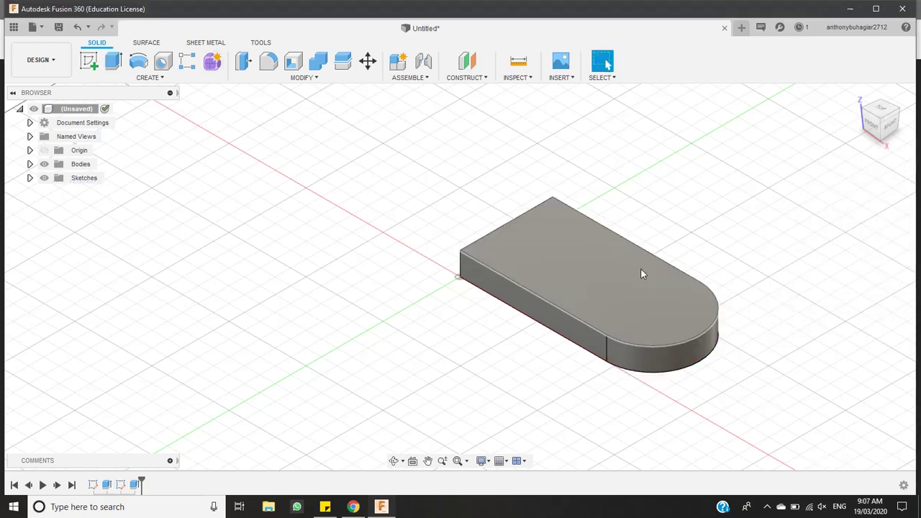
Start a sketch on the base's top face and draw a 30 mm line inward from the rounded end's midpoint, parallel to the long edges
click(634, 276)
click(89, 63)
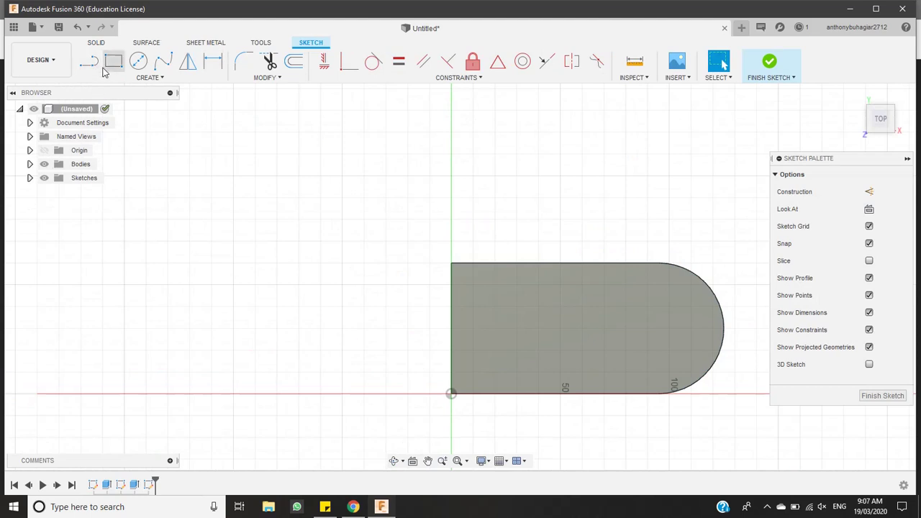
click(83, 68)
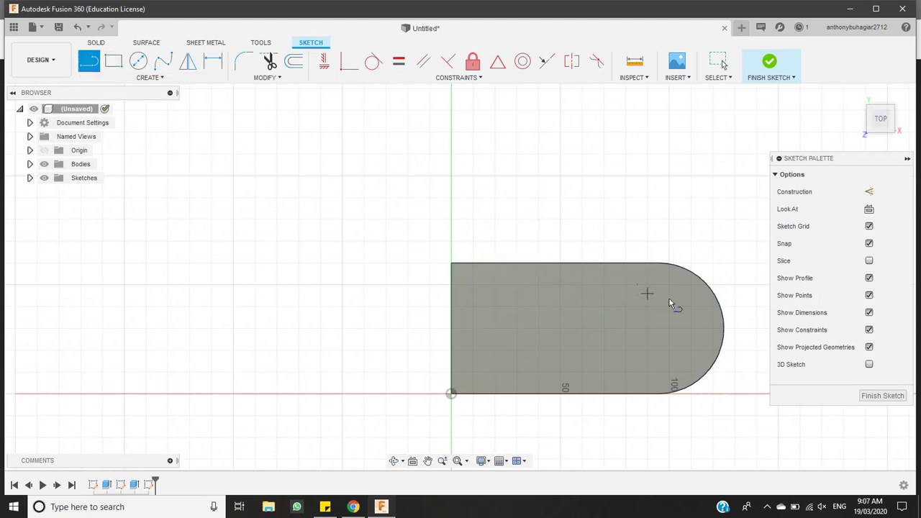
click(723, 328)
text(30)
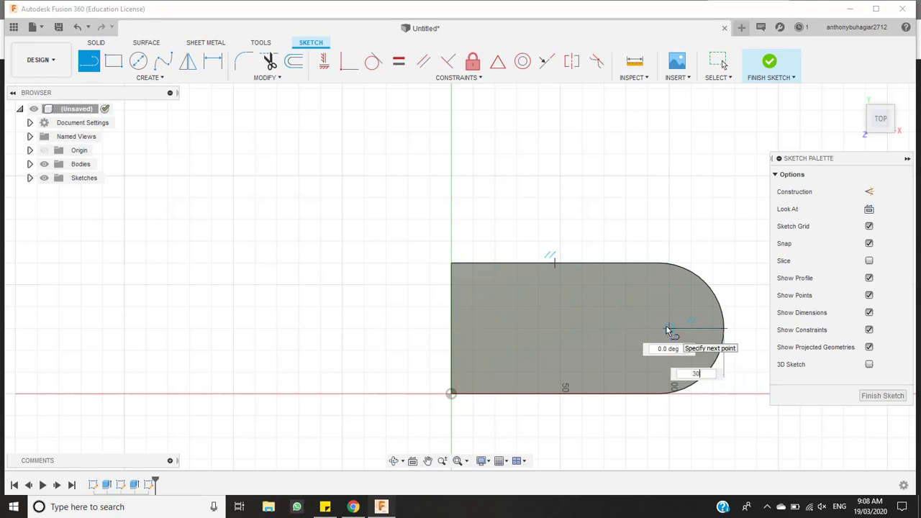
key(Return)
key(Escape)
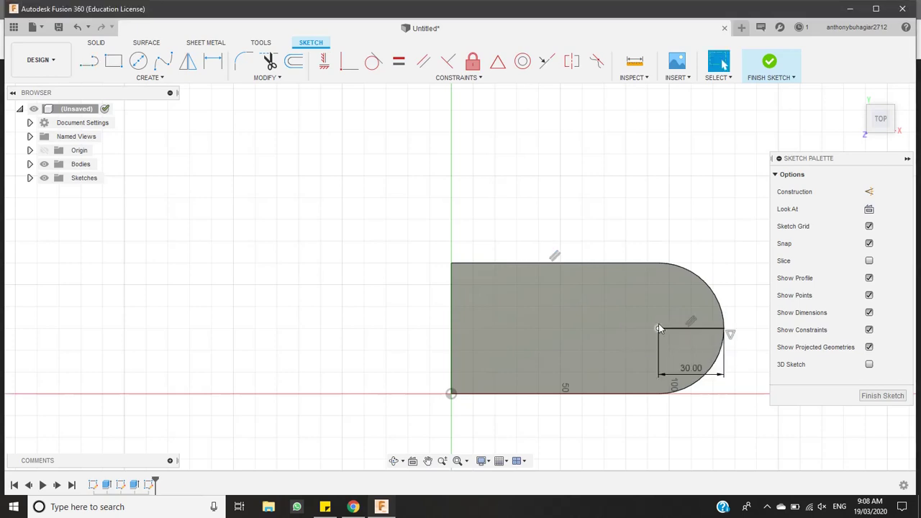
Draw a 50 mm diameter circle centred on the inner end of the 30 mm line
key(c)
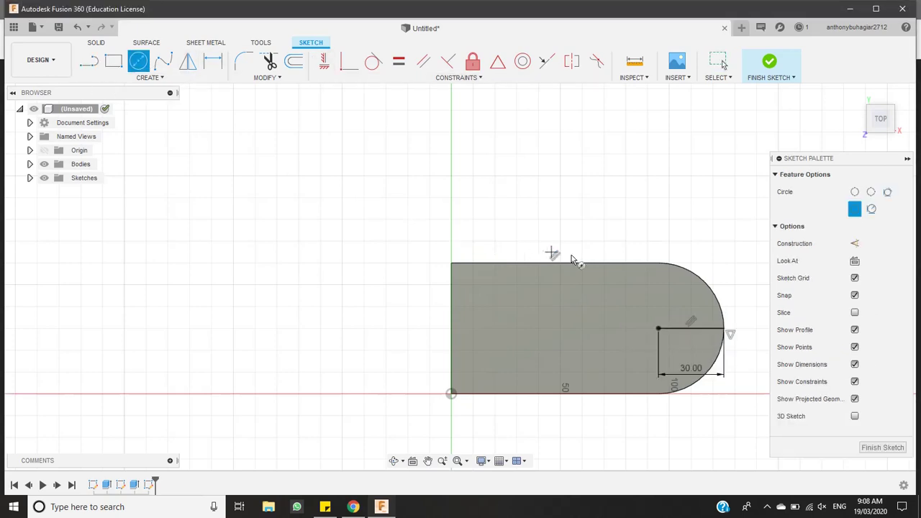
click(658, 329)
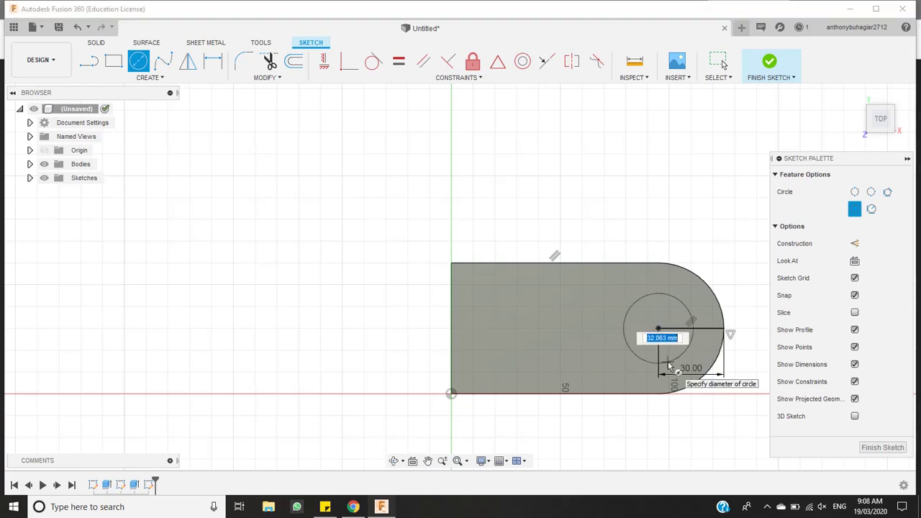
text(50)
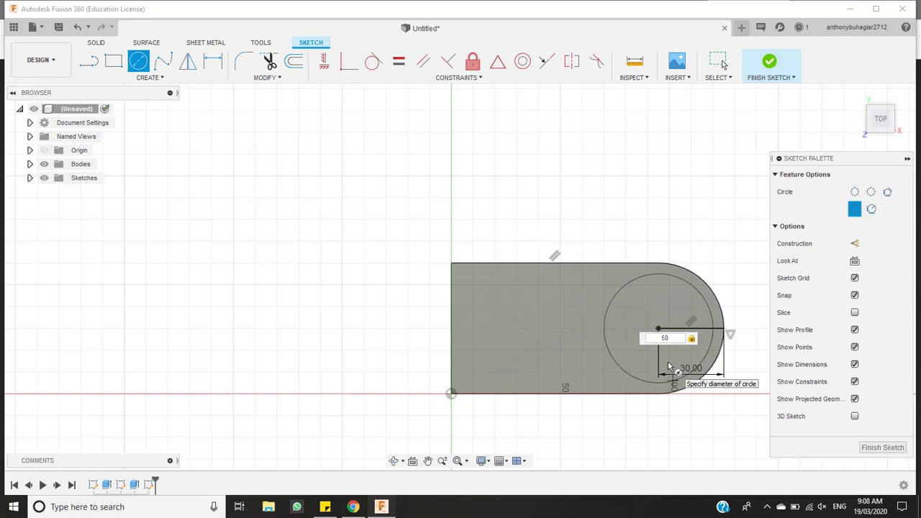
key(Return)
key(Escape)
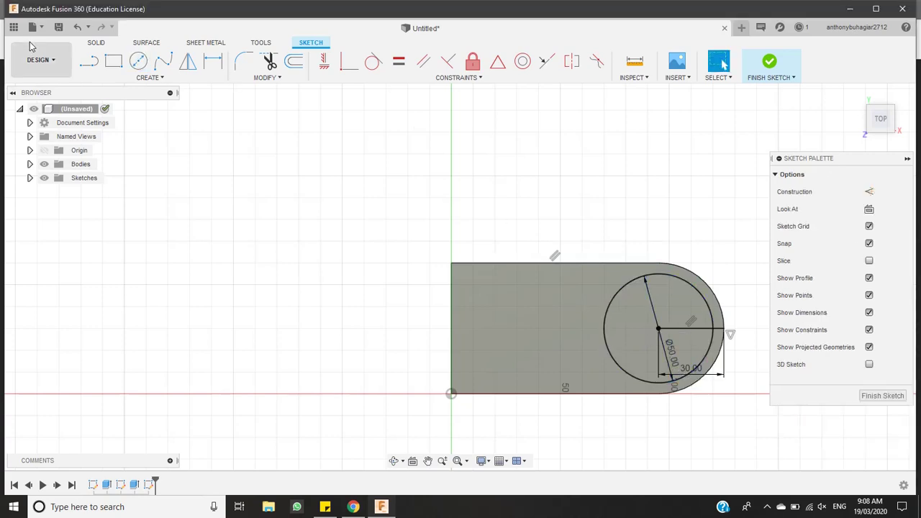
Draw a concentric 24 mm diameter circle inside the 50 mm circle
click(138, 60)
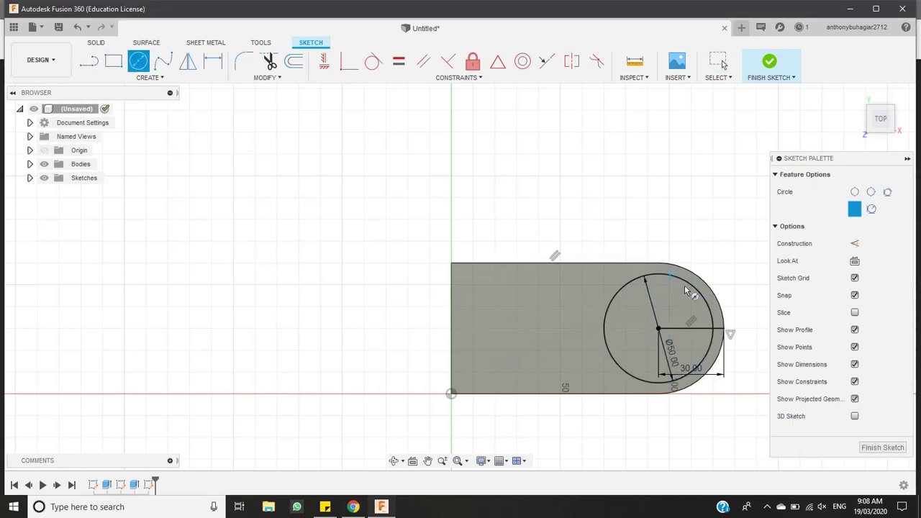
click(658, 331)
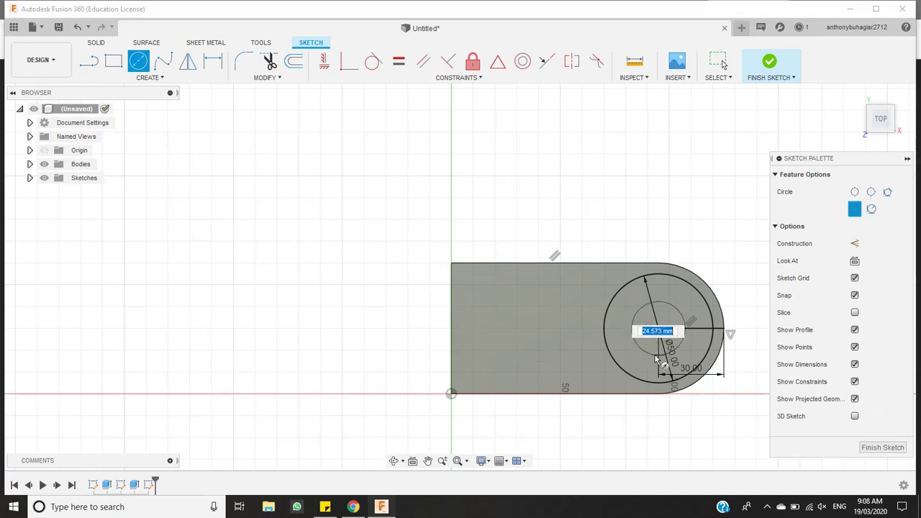
text(25)
key(Return)
key(Escape)
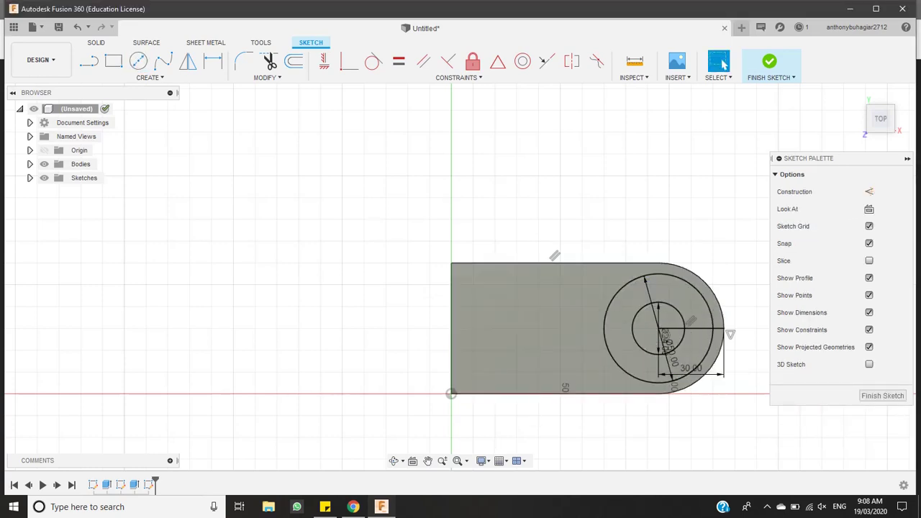
Check the boss height in the browser's reference drawing and extrude the ring between the two circles 5 mm upward, joined to the base
click(376, 512)
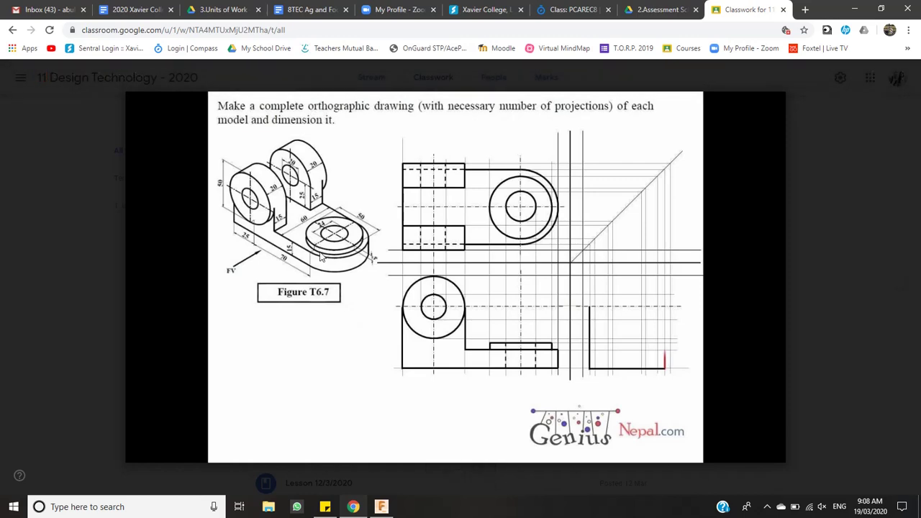
click(382, 507)
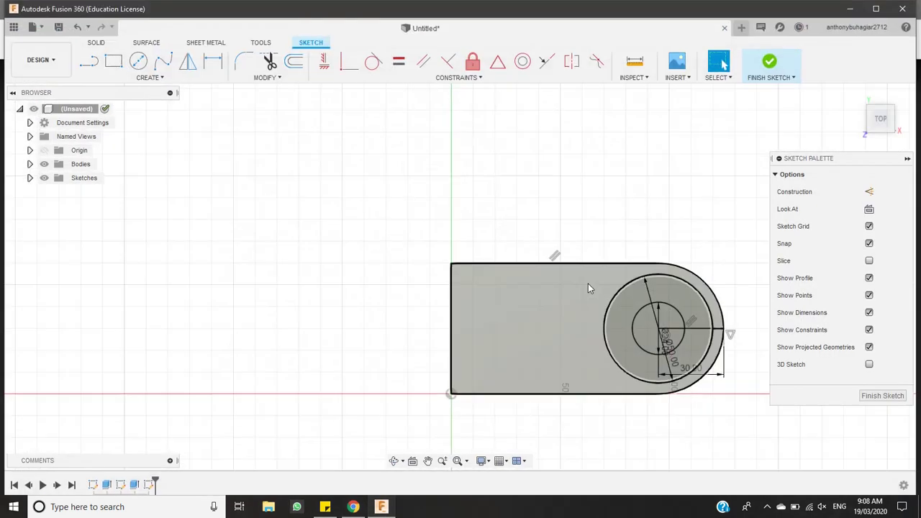
click(625, 326)
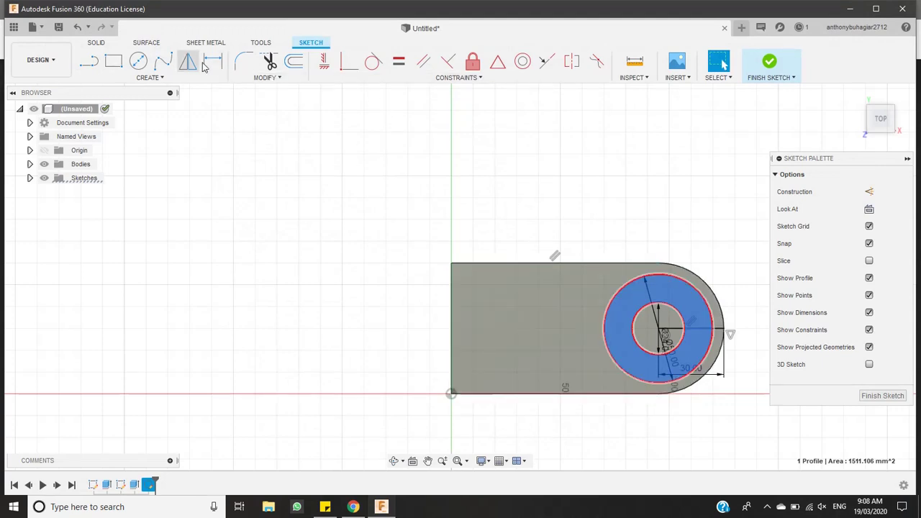
click(96, 42)
click(115, 61)
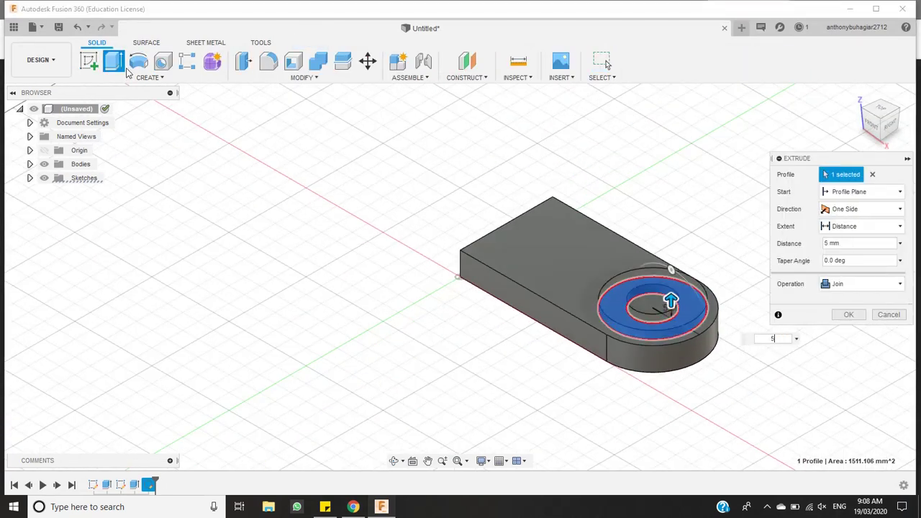
key(Return)
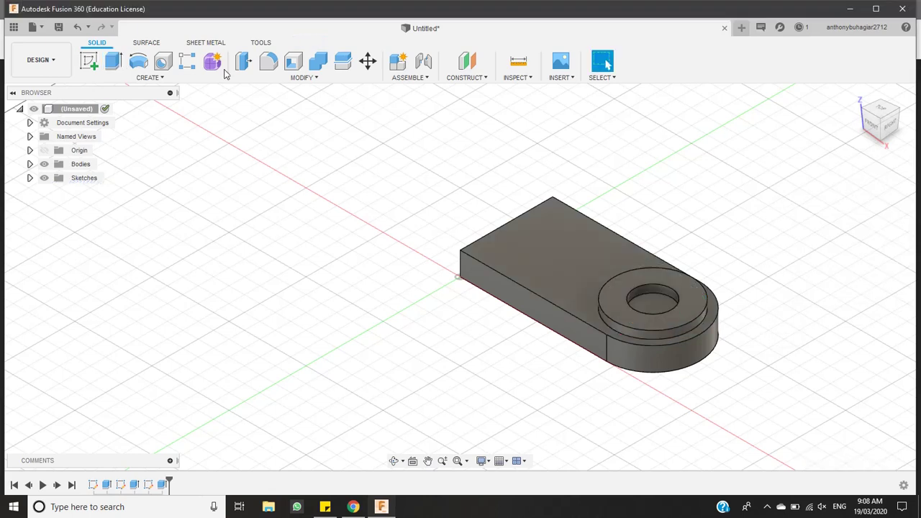
Cut the circular face inside the raised ring through the base with an Extrude distance of -16 mm
click(648, 305)
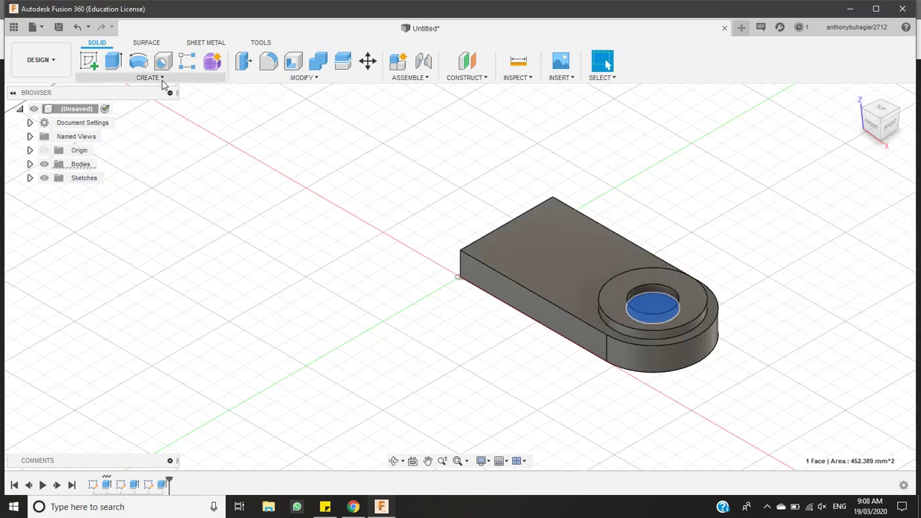
click(111, 62)
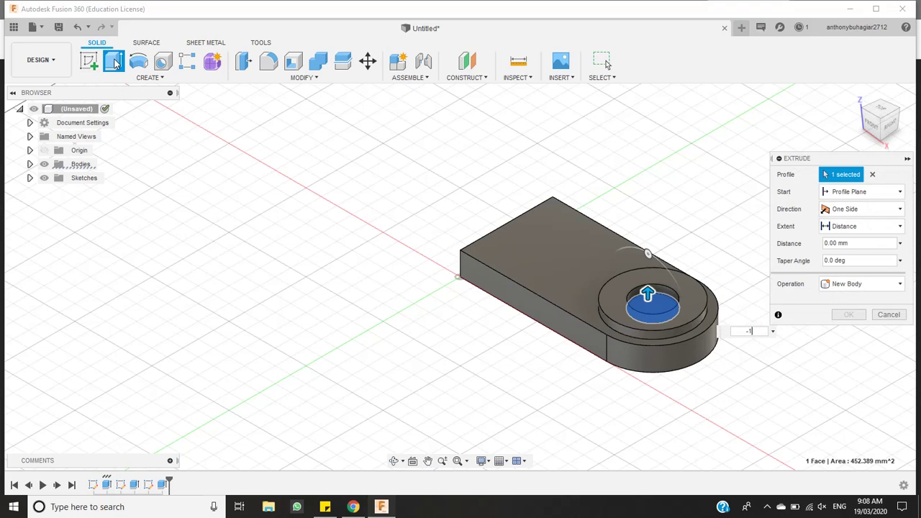
text(-16)
key(Return)
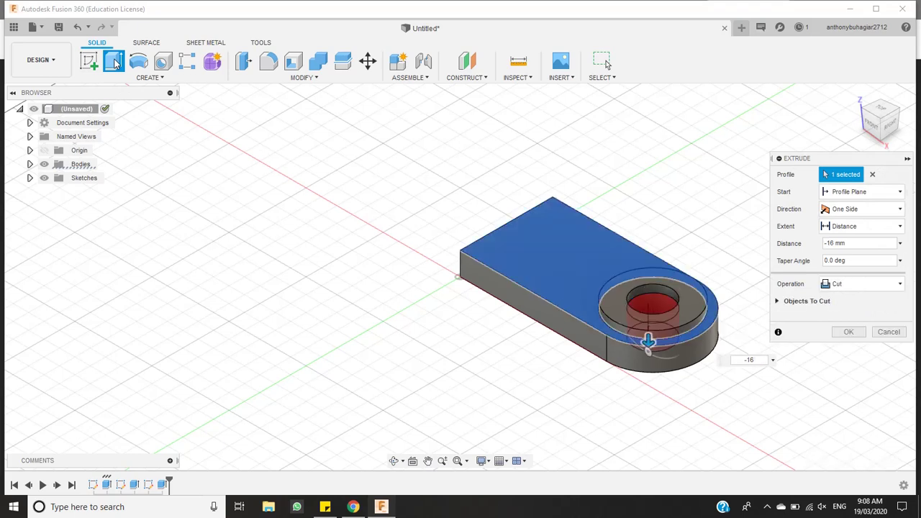
key(Return)
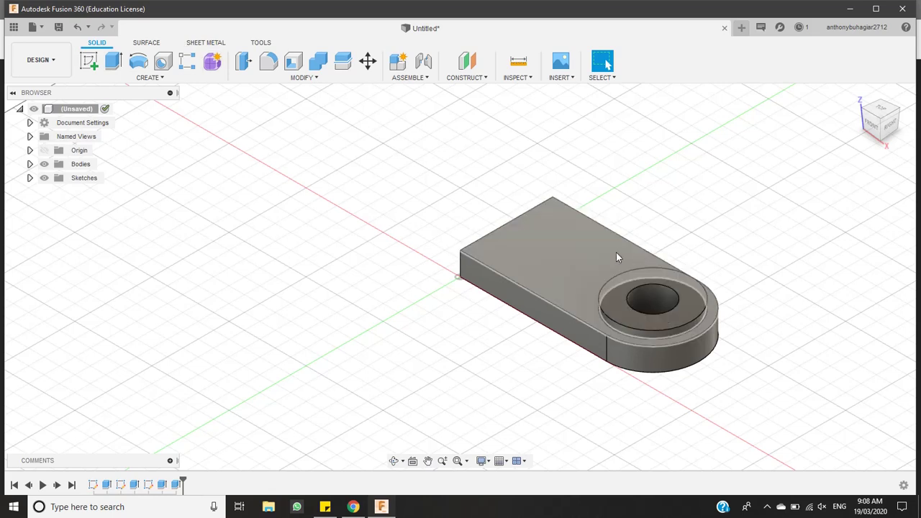
Consult the reference drawing for the uprights, and sketch a 50 x 15 mm rectangle on the base's top face from the square-end corner away from the origin
mouse_move(385, 509)
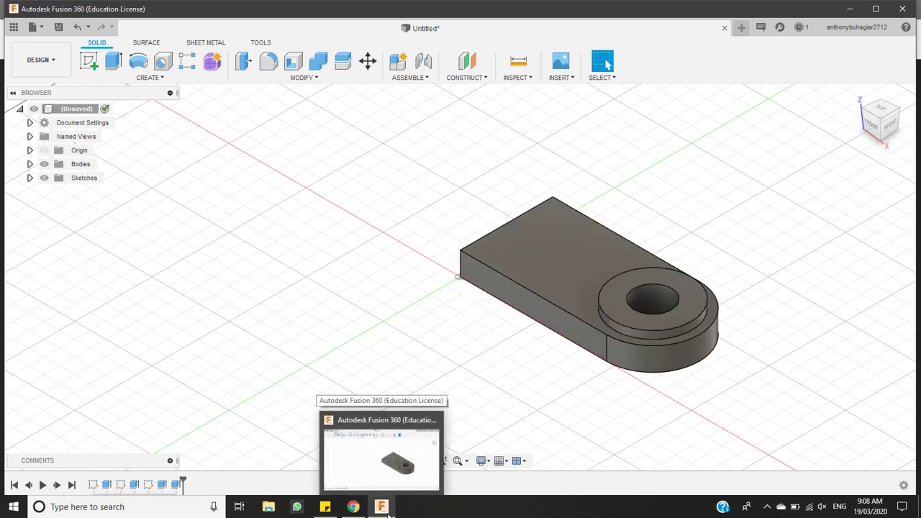
click(387, 508)
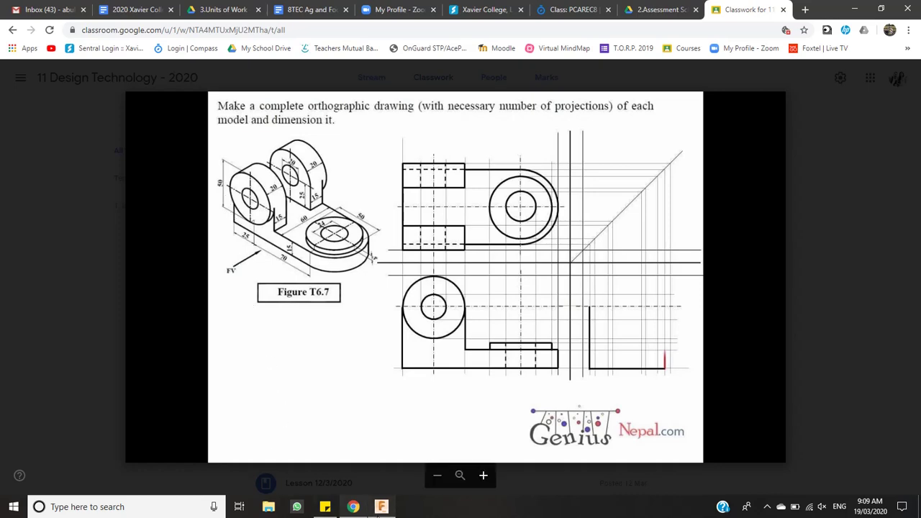
click(381, 506)
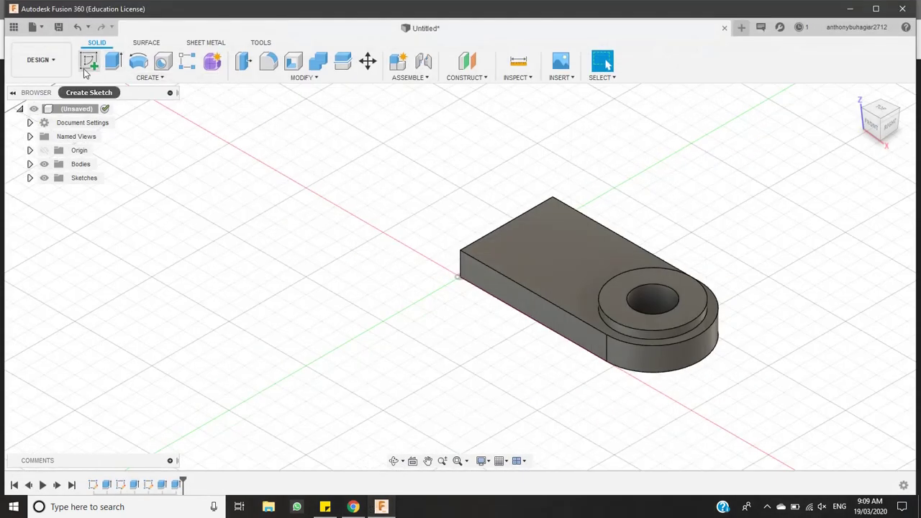
click(551, 246)
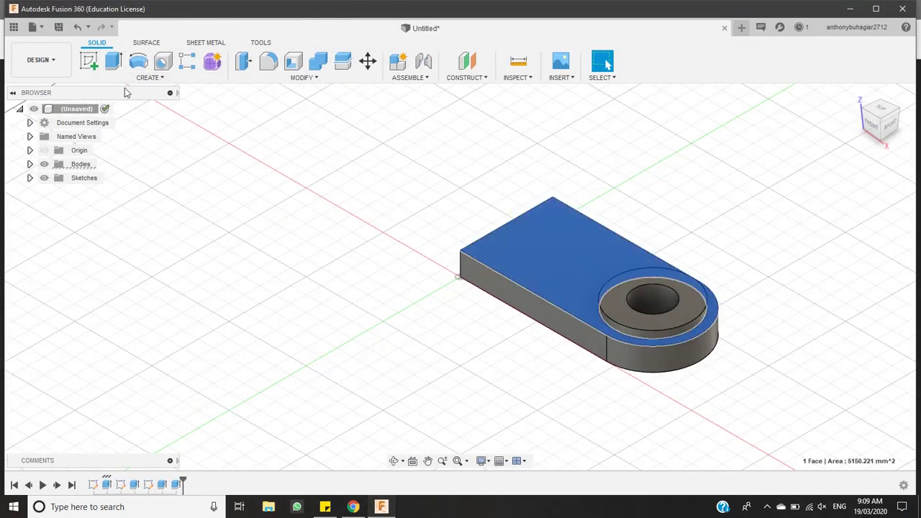
click(88, 61)
key(r)
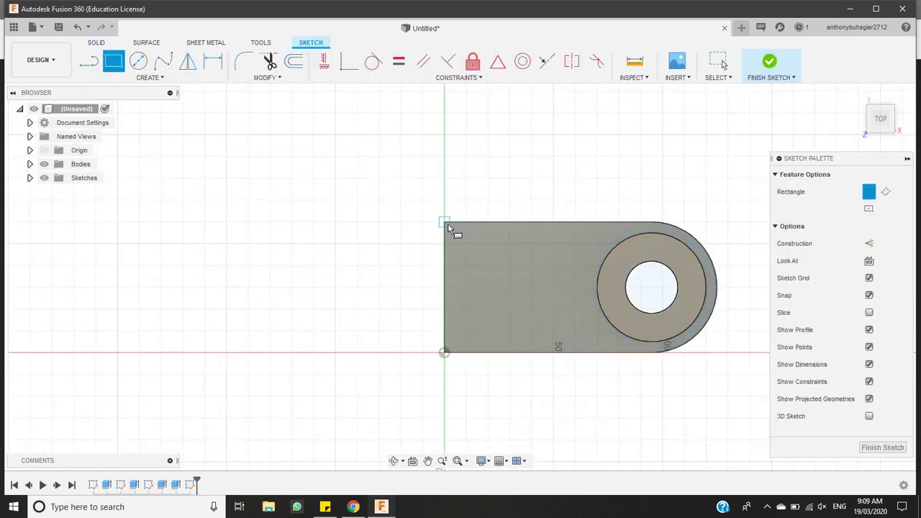
click(446, 224)
text(15)
key(Tab)
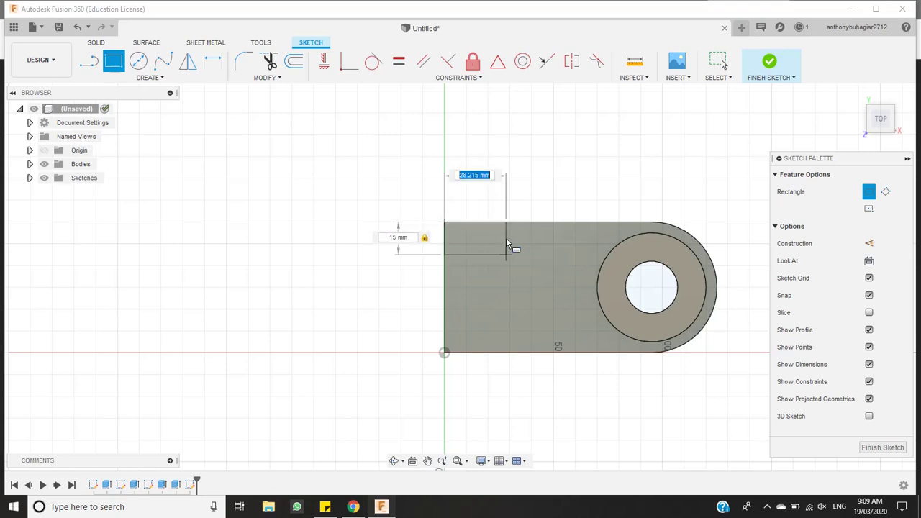
text(50)
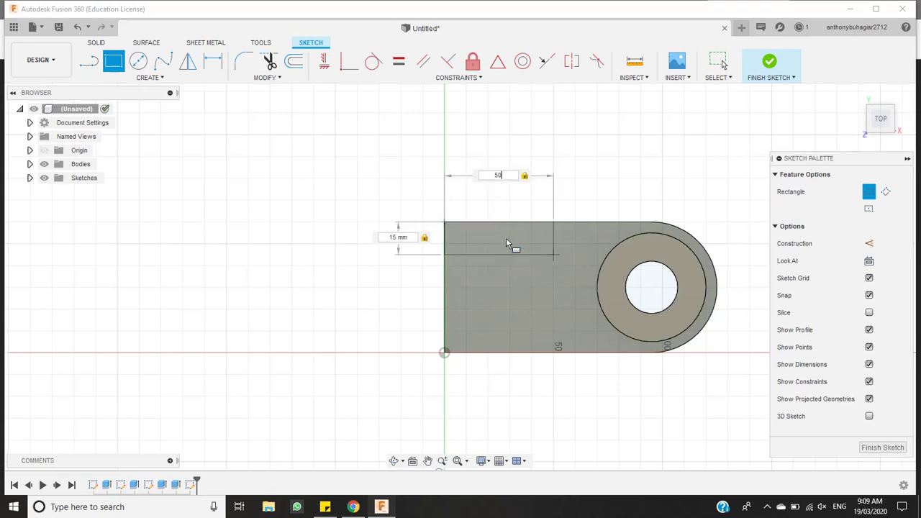
key(Return)
key(Escape)
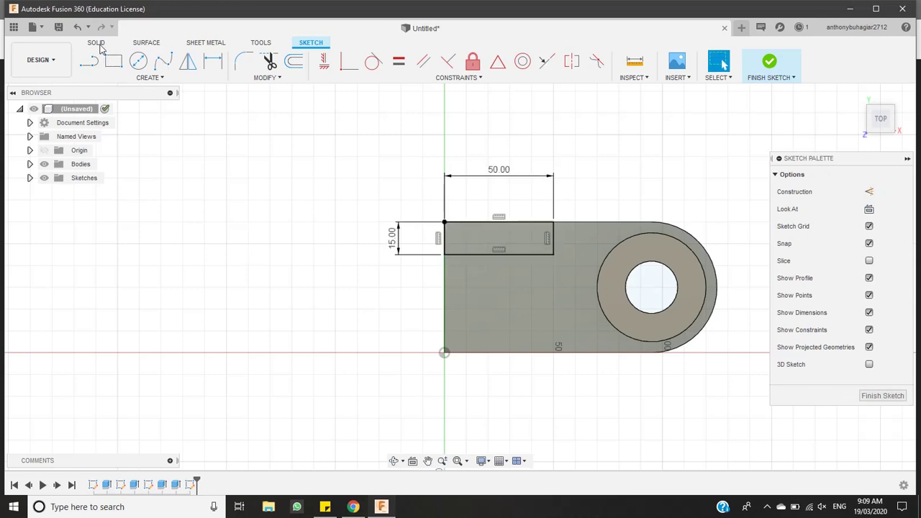
Draw a matching 50 x 15 mm rectangle from the origin corner along the opposite long edge
click(113, 61)
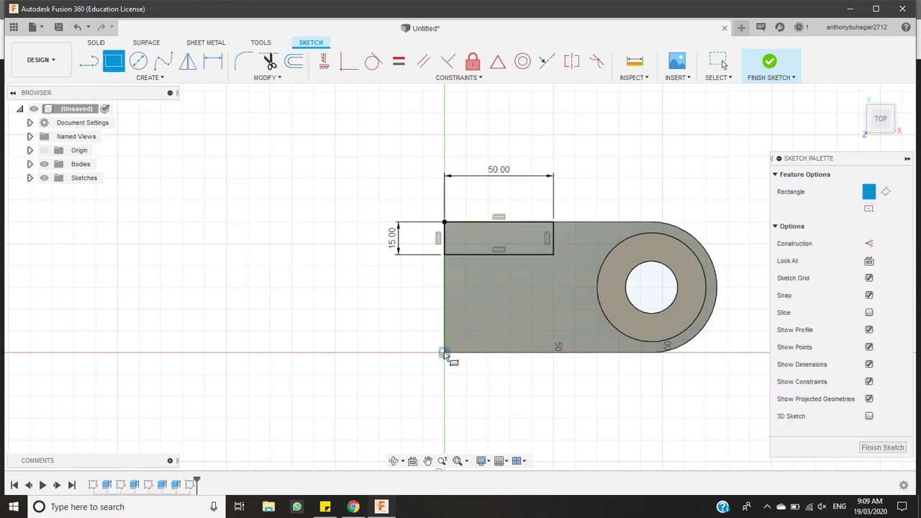
click(445, 354)
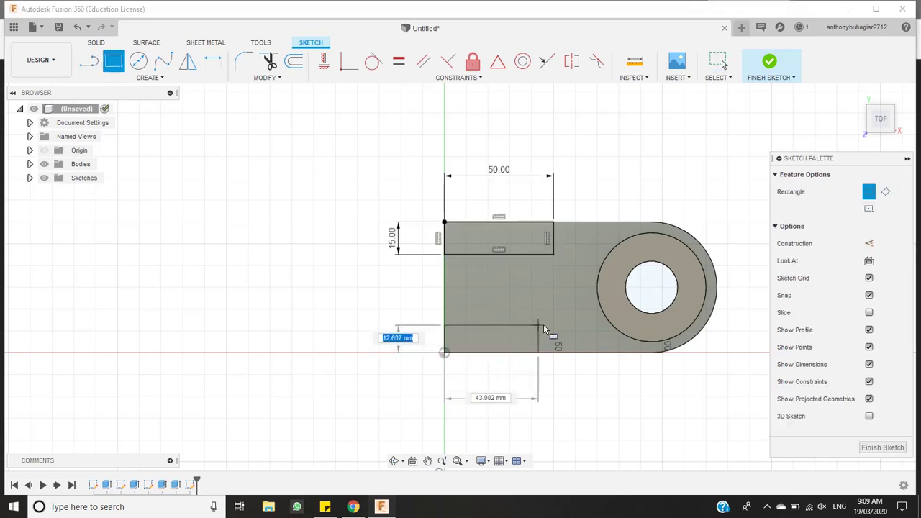
text(15)
key(Tab)
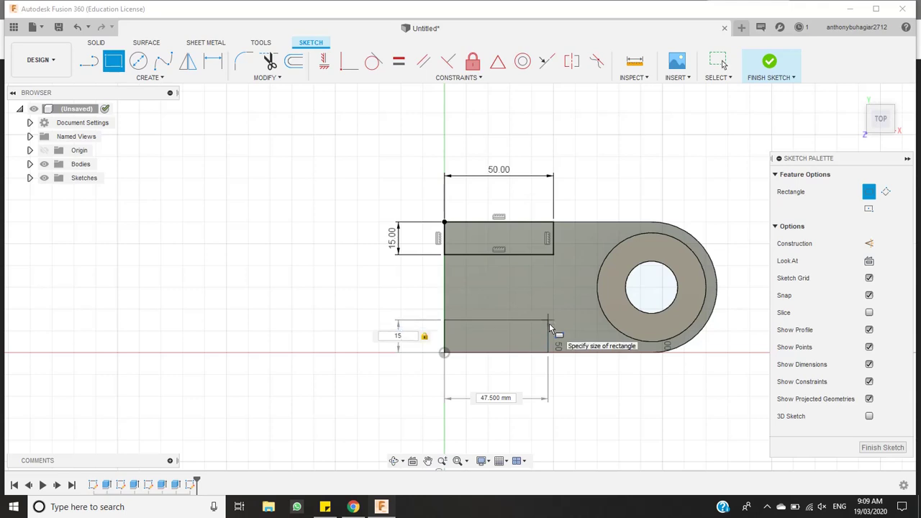
text(50)
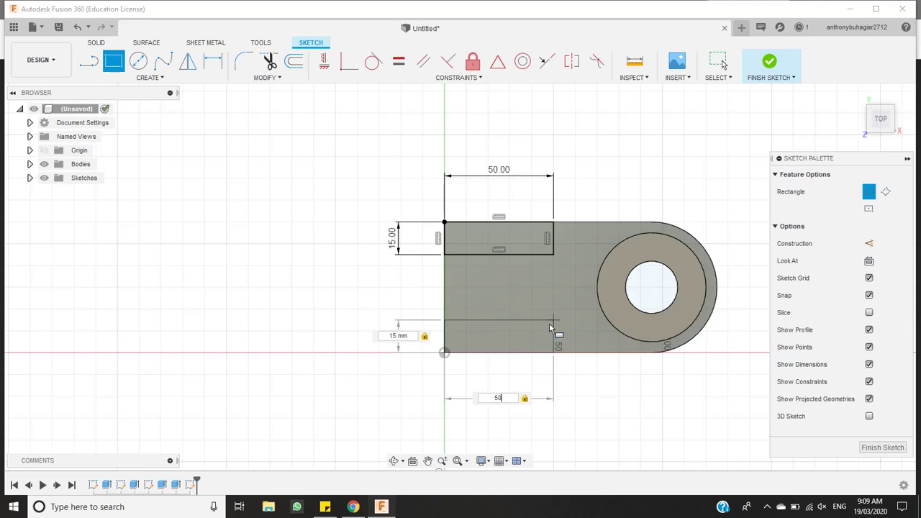
key(Return)
key(Escape)
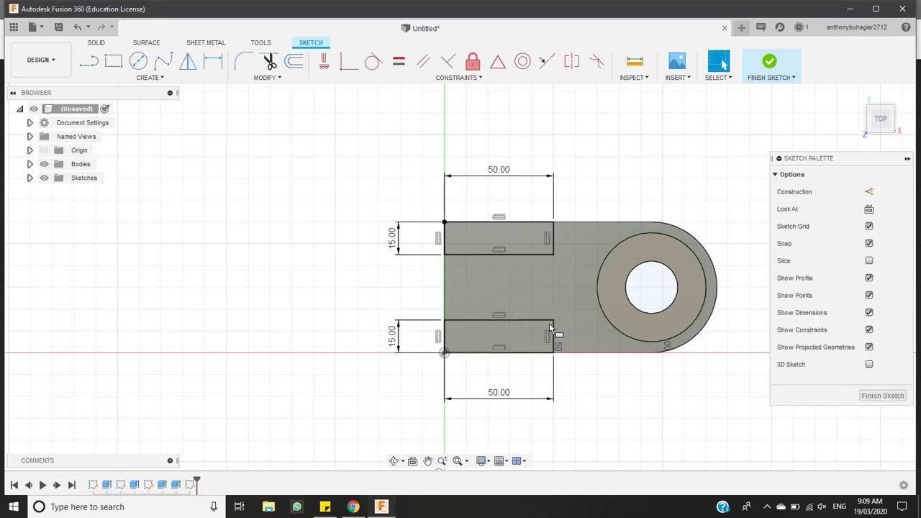
Extrude both 50 x 15 mm rectangles on the base 50 mm upward, joined to the existing body
click(482, 242)
shift+click(478, 345)
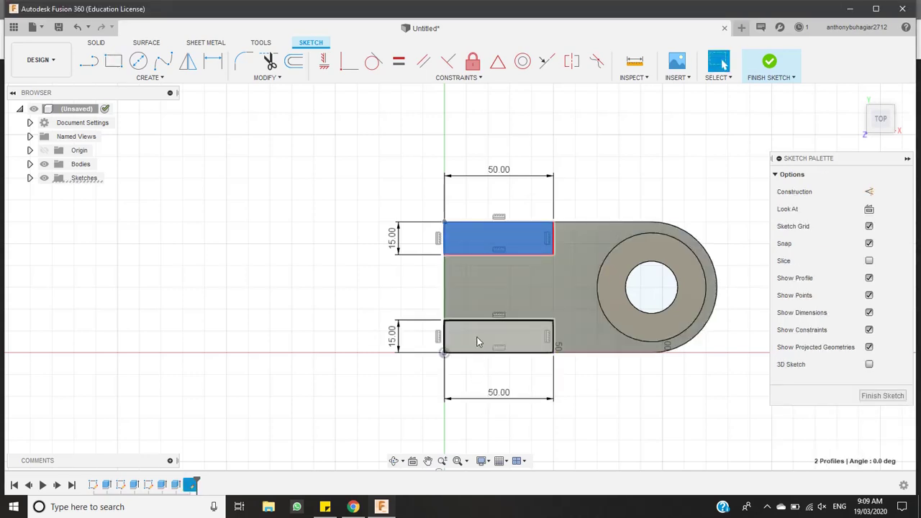
click(99, 43)
click(112, 62)
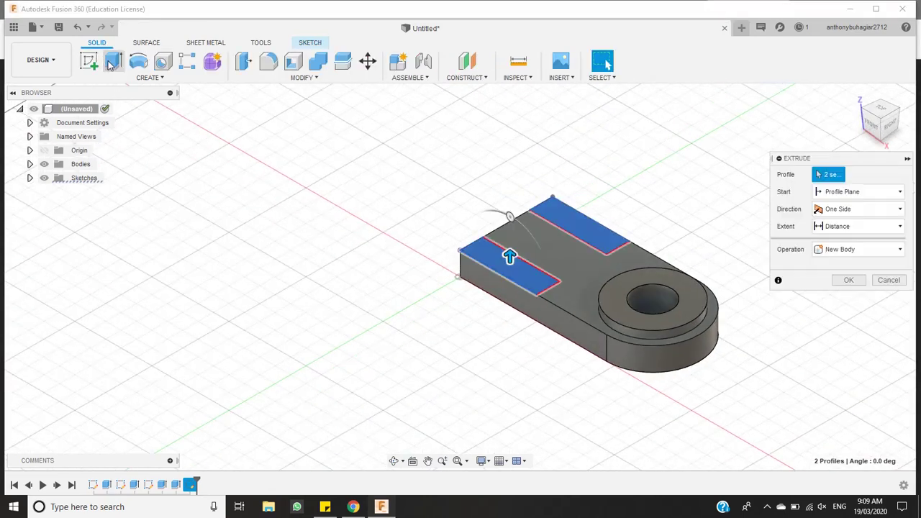
text(50)
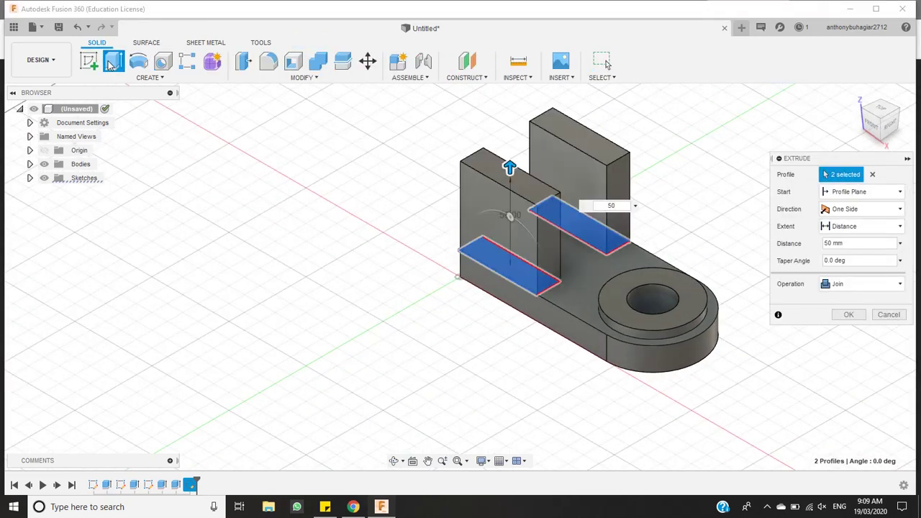
key(Return)
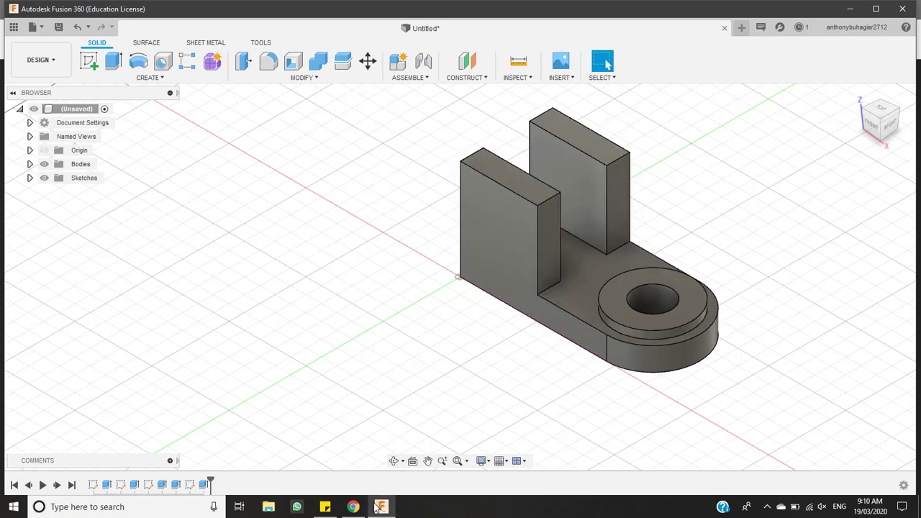
Check the reference drawing and, in a sketch on the front upright's outer face, draw a 25 mm vertical line down from the top edge's midpoint
click(502, 265)
click(88, 62)
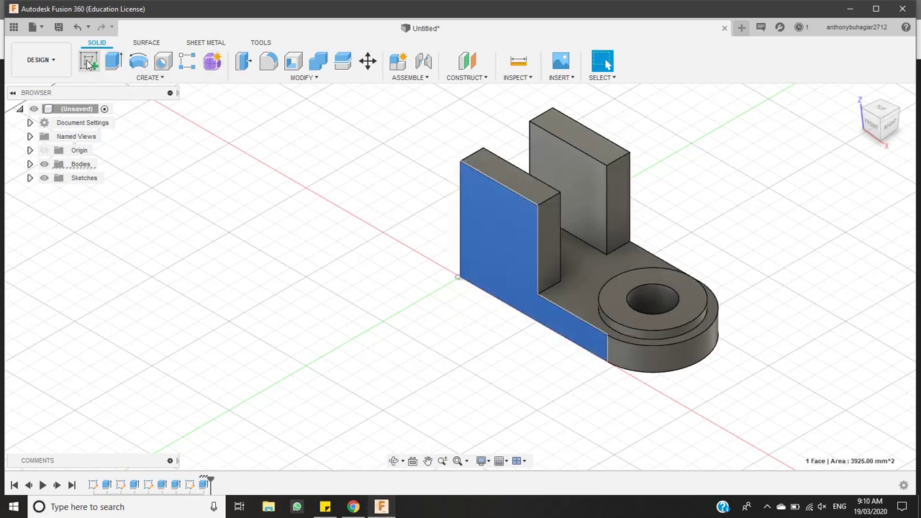
click(364, 509)
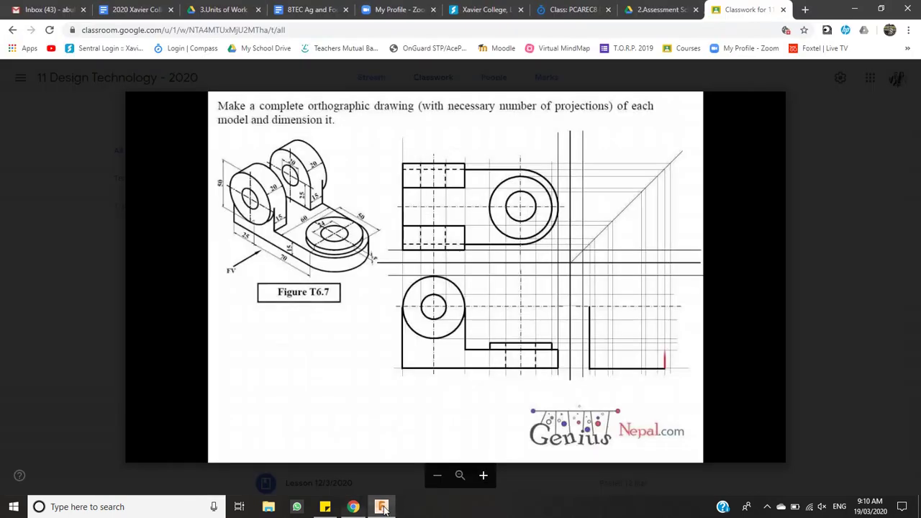
click(381, 507)
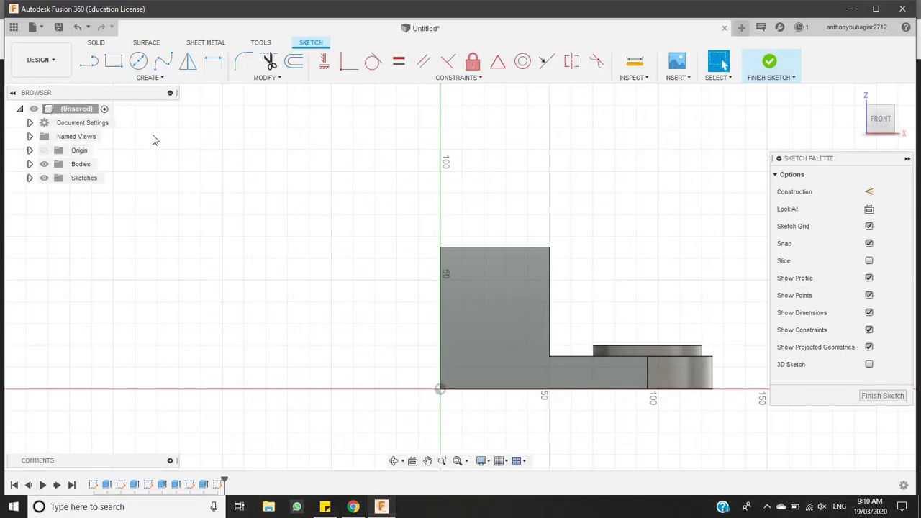
click(138, 61)
key(l)
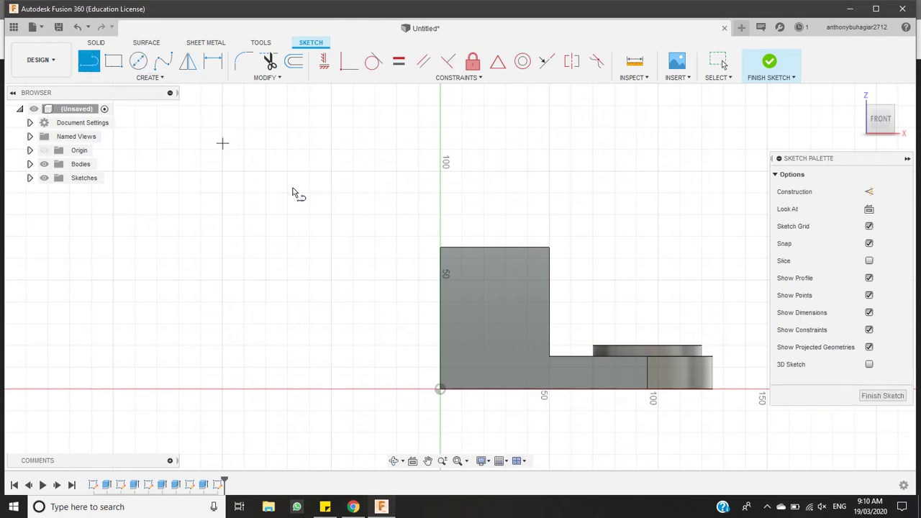
click(495, 247)
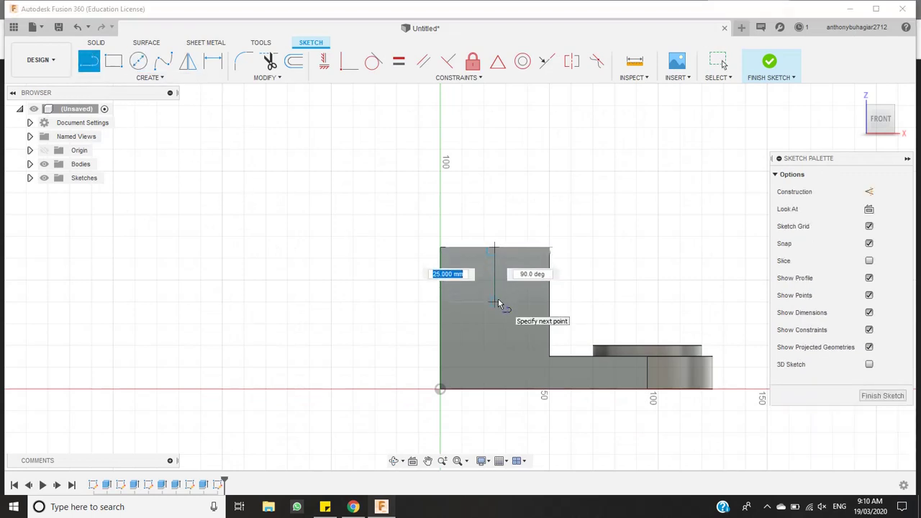
text(25)
key(Return)
key(Escape)
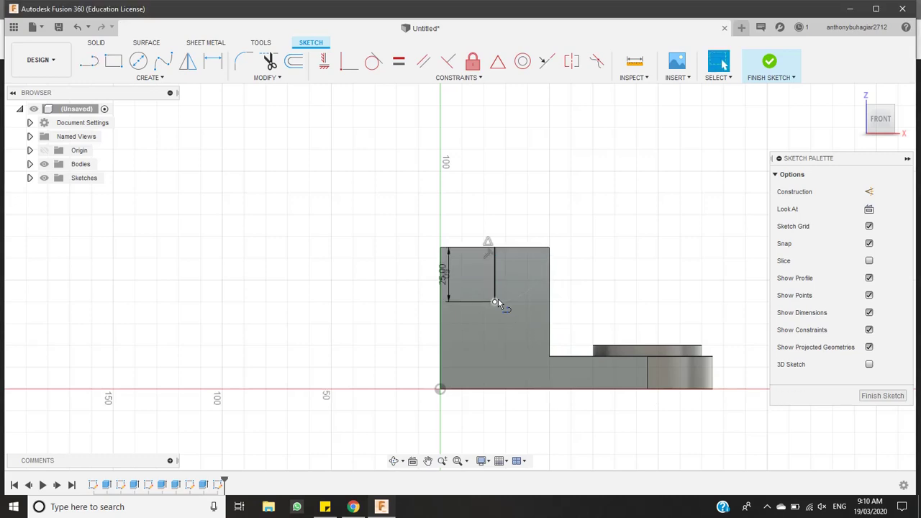
Draw a circle centred on the line's lower end and reaching the upright's top edge
click(138, 61)
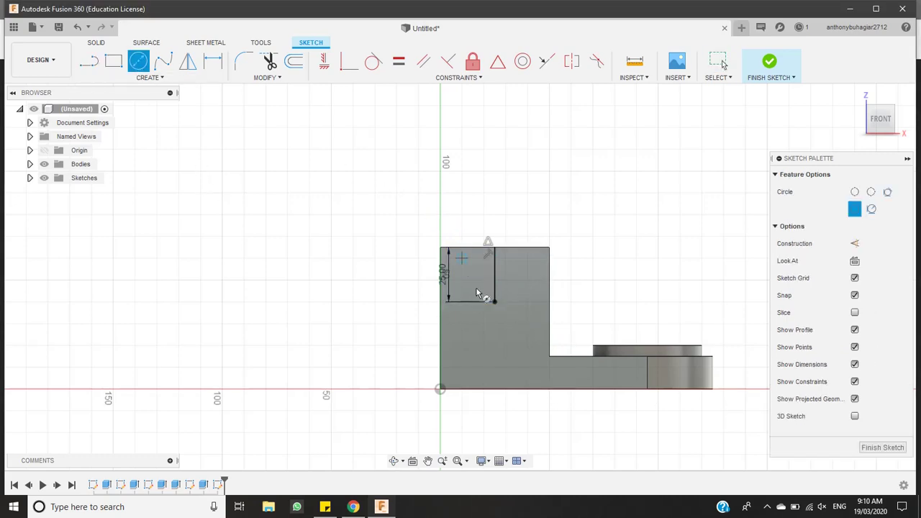
click(494, 302)
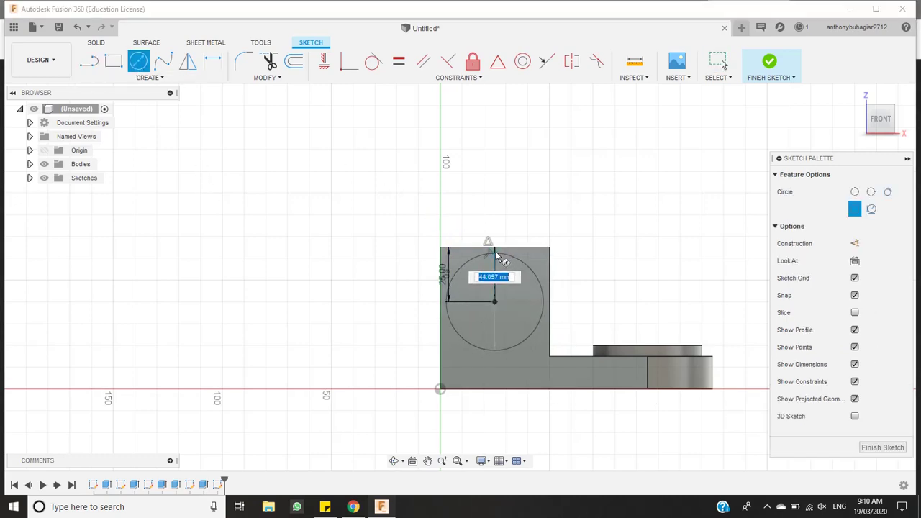
click(496, 253)
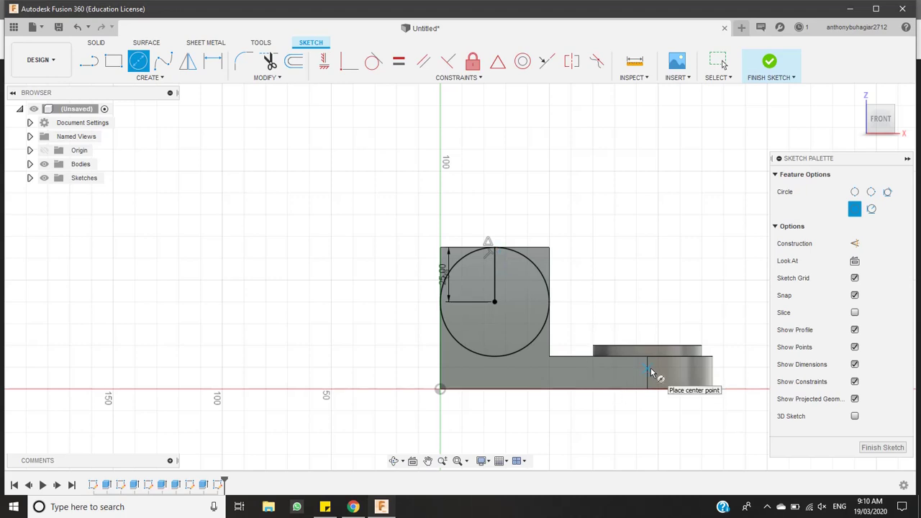
click(722, 60)
click(543, 256)
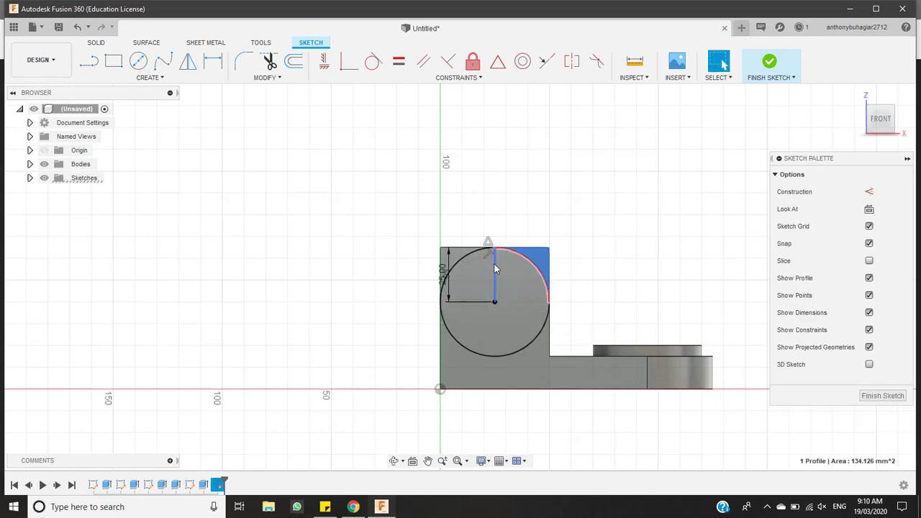
ctrl+click(457, 262)
ctrl+click(455, 262)
ctrl+click(448, 263)
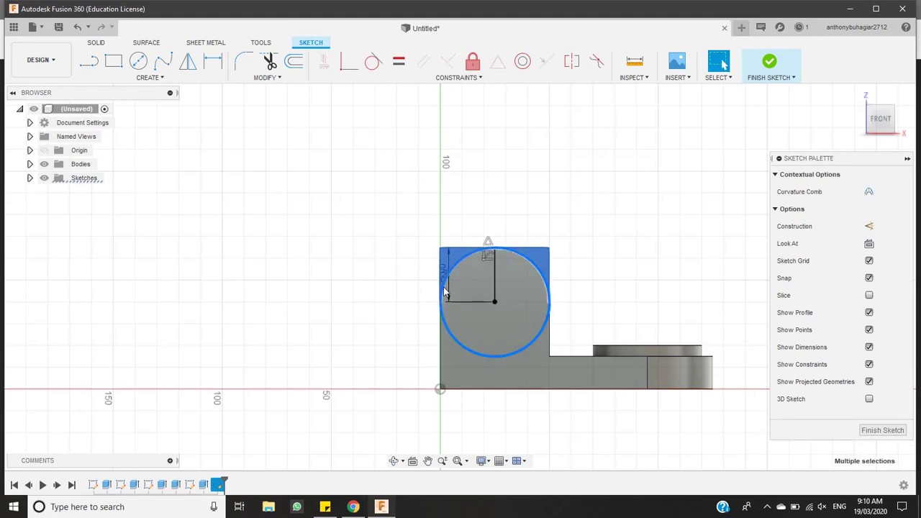
ctrl+click(445, 325)
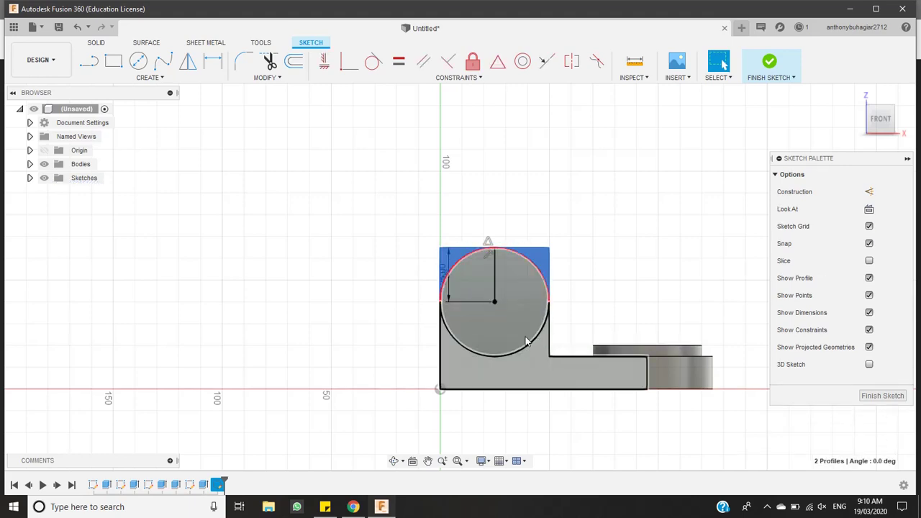
click(615, 286)
Cut the two upper corner regions outside the circle through both uprights with Extrude
click(544, 268)
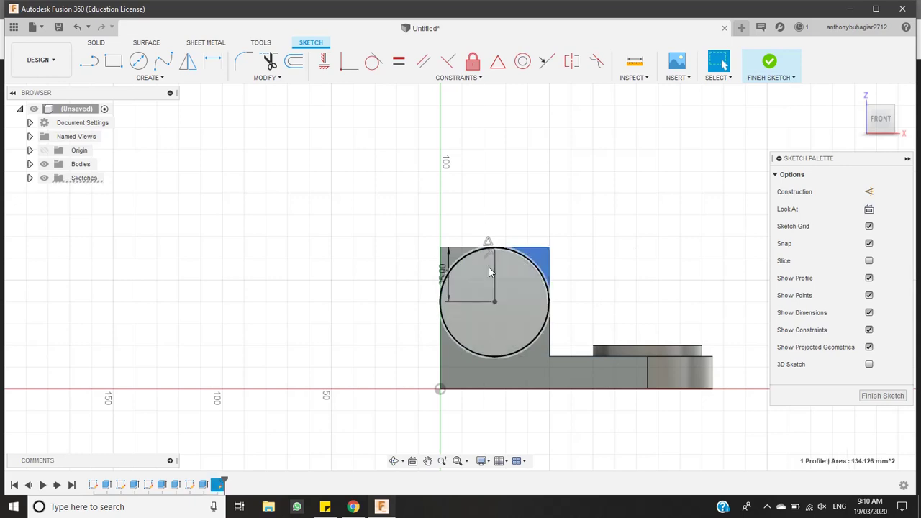
ctrl+click(452, 264)
ctrl+click(457, 257)
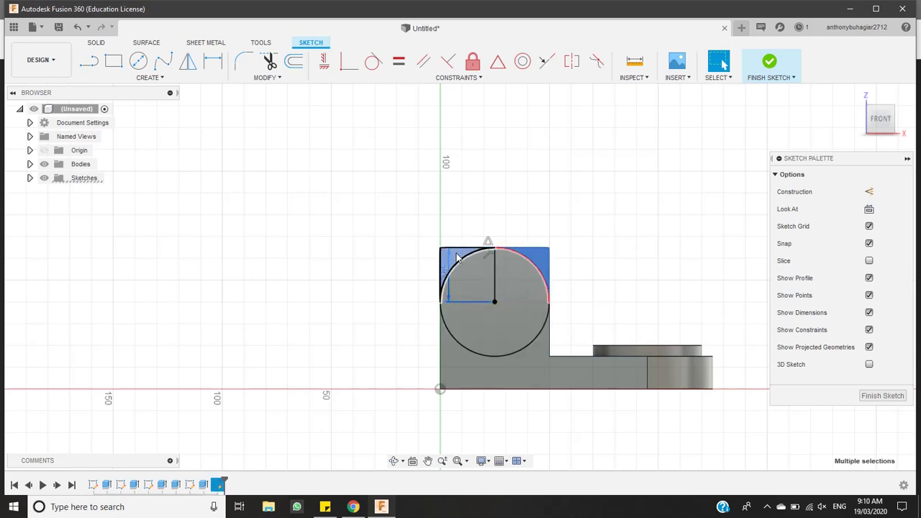
click(894, 110)
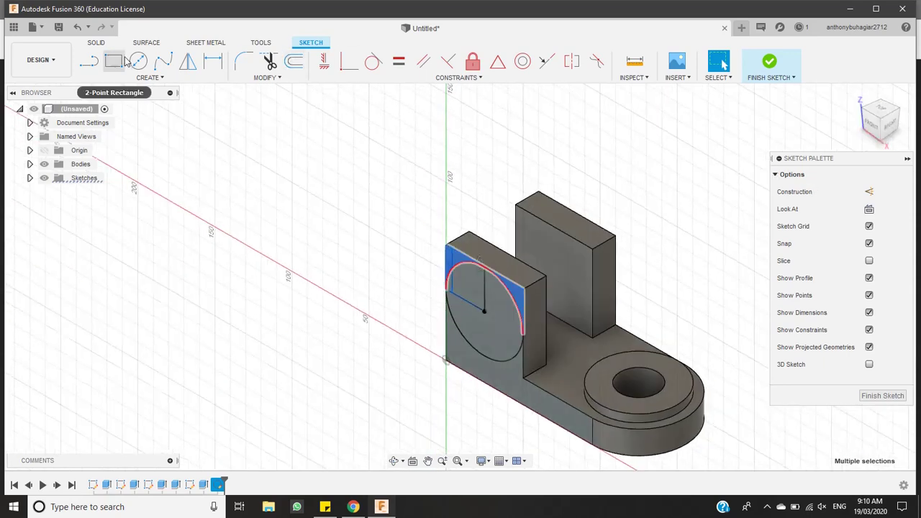
click(96, 42)
click(113, 61)
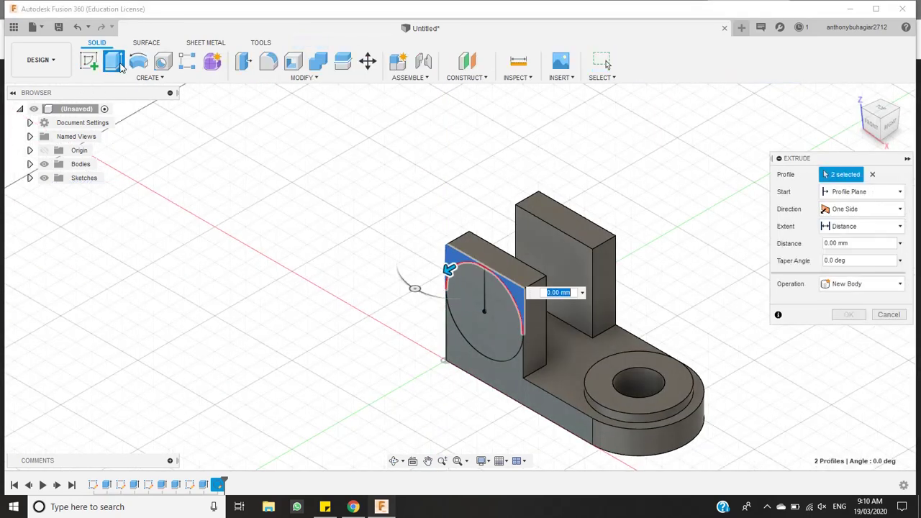
key(BackSpace)
key(Return)
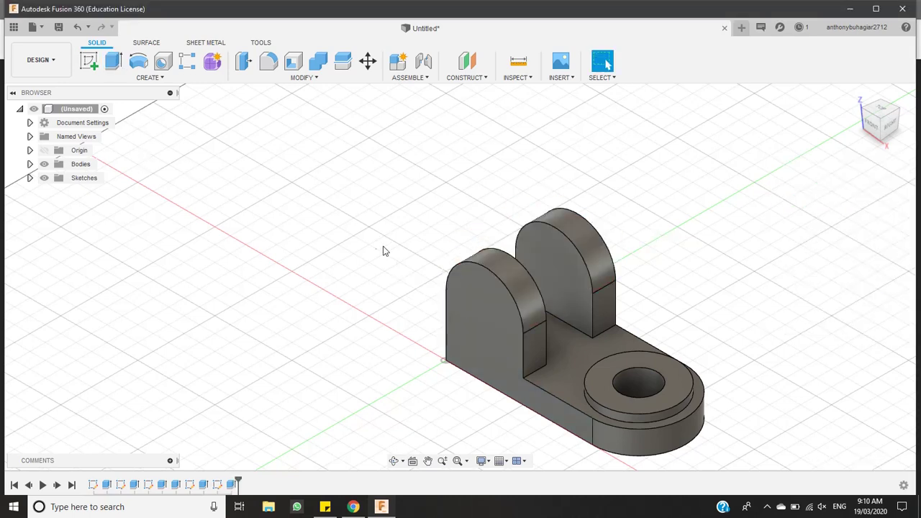
Check the reference drawing, and on the front upright's outer face sketch a circle concentric with the rounded top and matching its edge
click(456, 306)
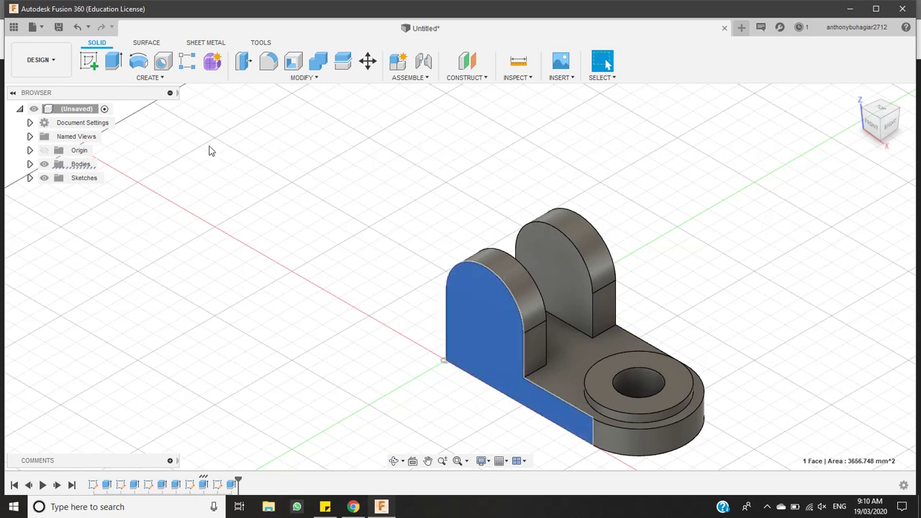
click(353, 506)
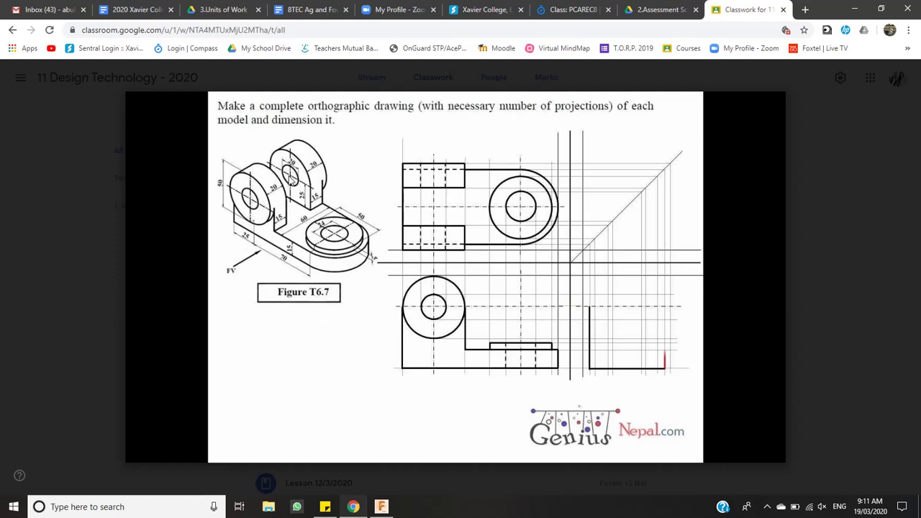
click(381, 507)
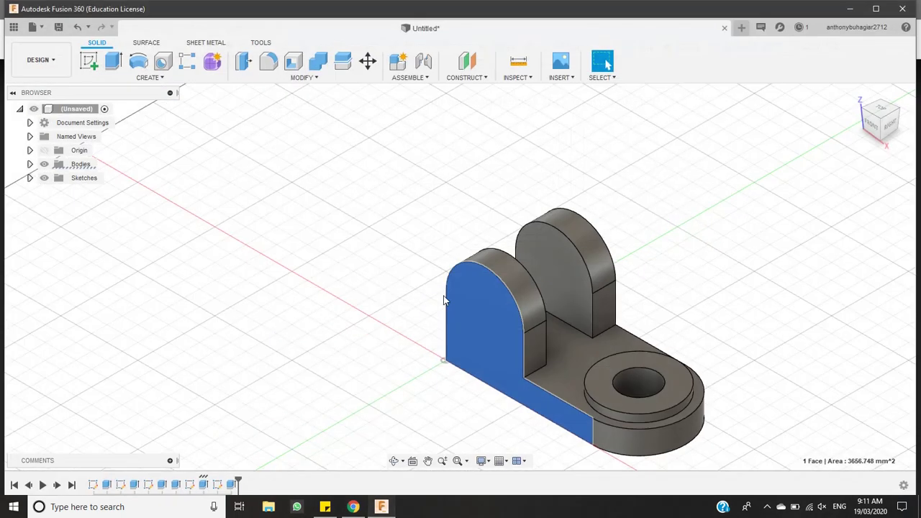
click(90, 61)
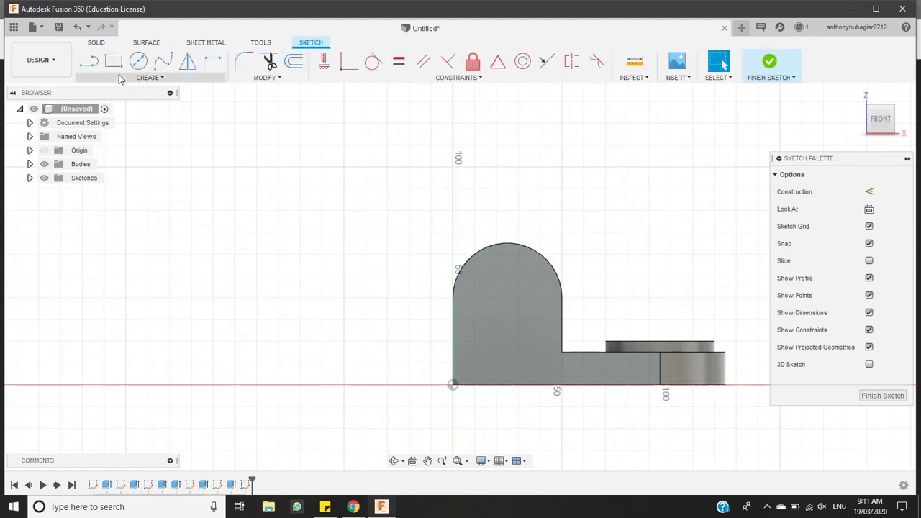
click(139, 62)
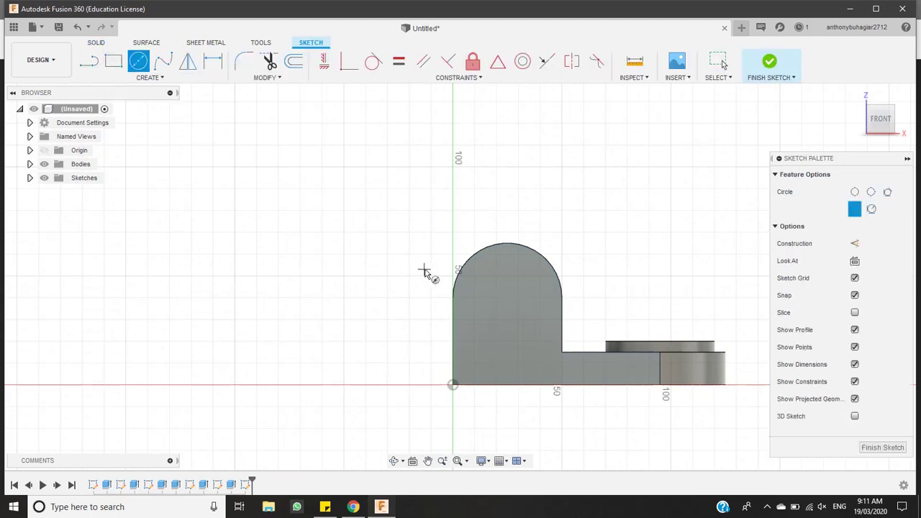
click(507, 297)
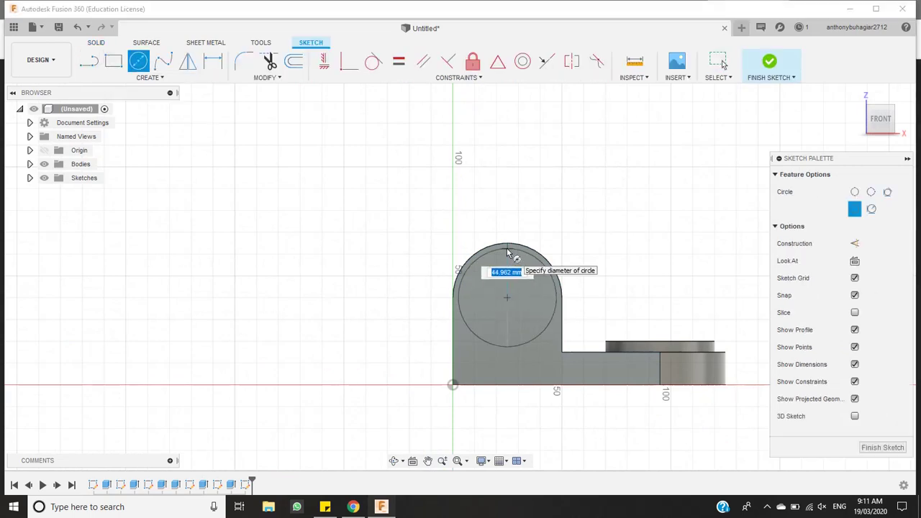
click(508, 252)
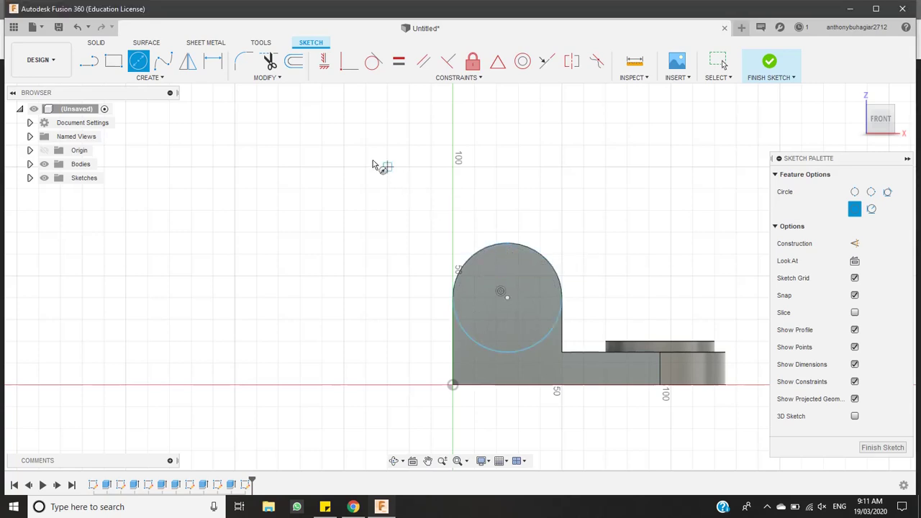
Extrude the circle on the front upright 5 mm outward
click(95, 42)
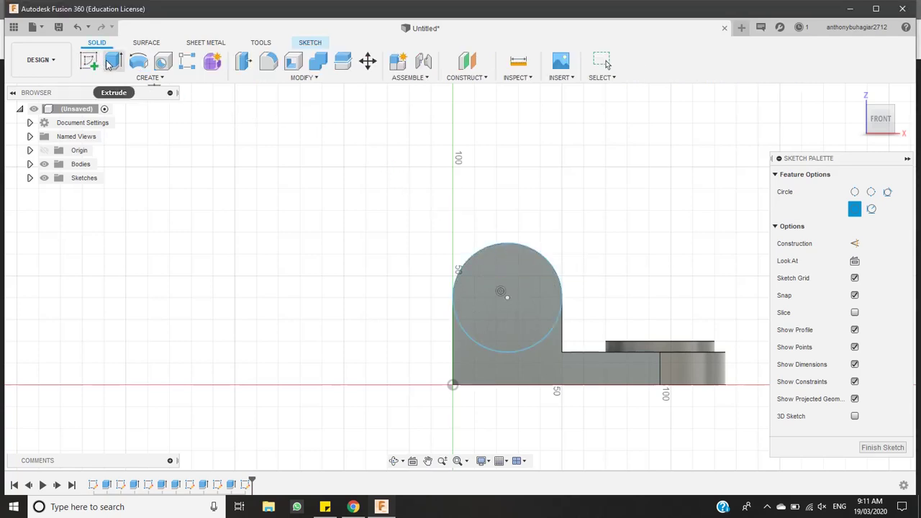
click(110, 63)
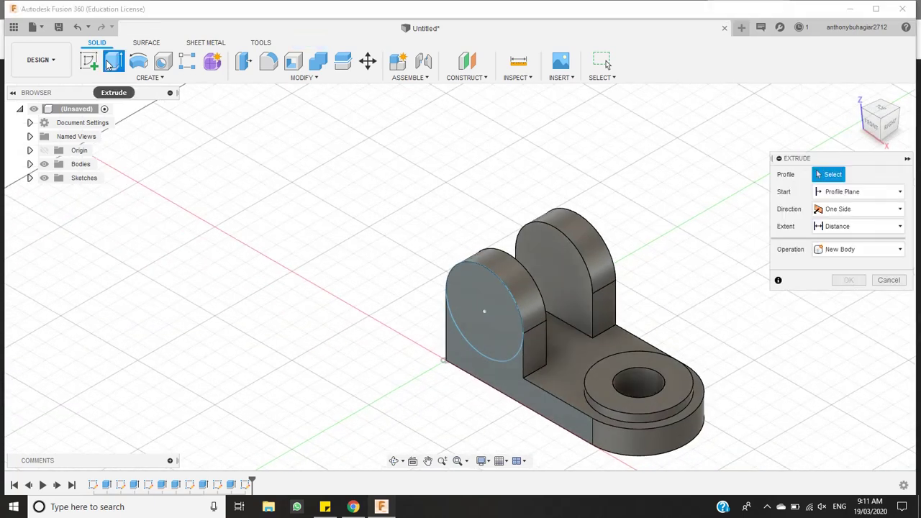
click(461, 286)
text(5)
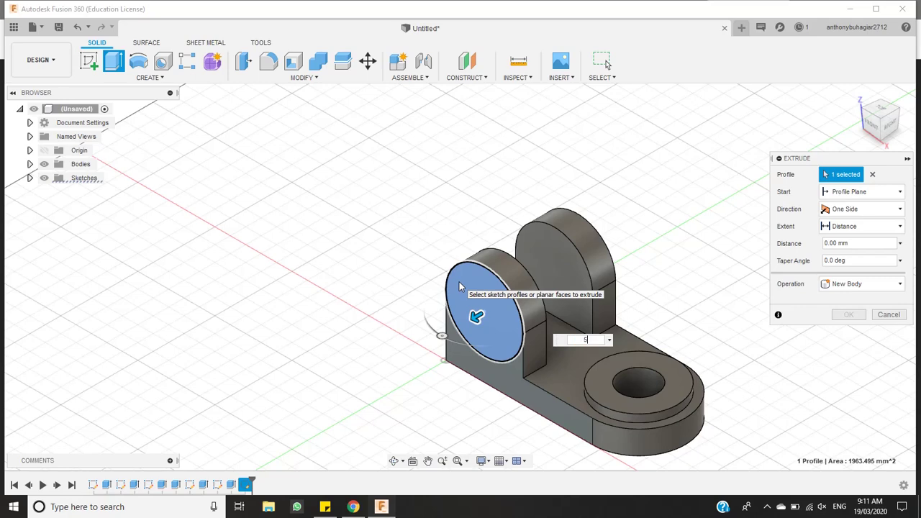
key(Return)
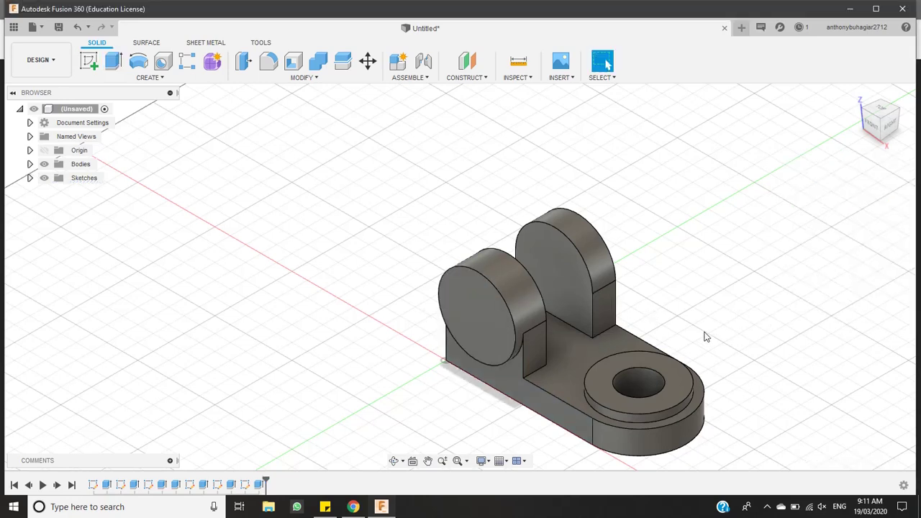
On the rear upright's outer face, sketch a circle concentric with the rounded top and matching its edge
click(903, 114)
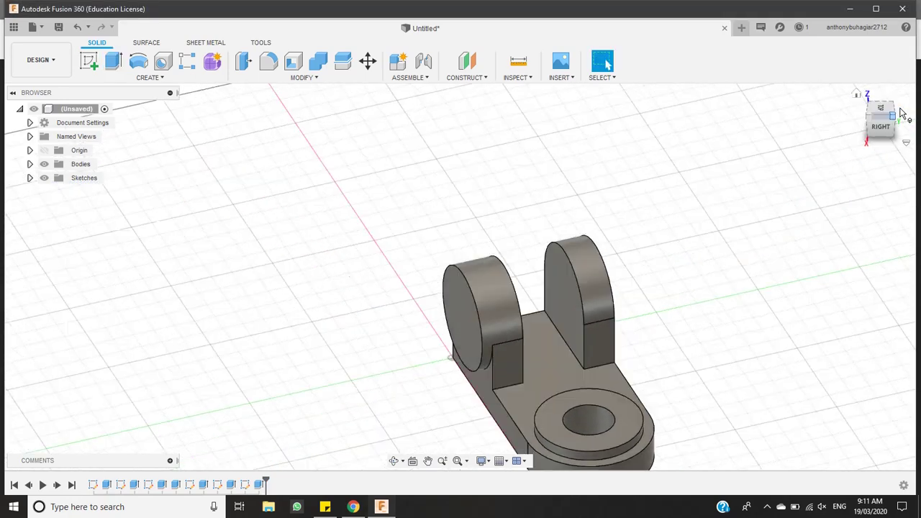
click(494, 415)
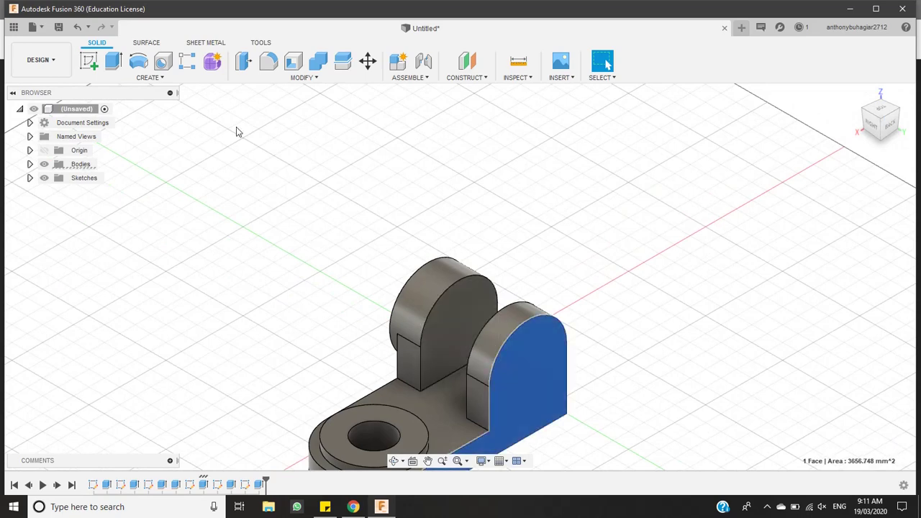
click(89, 63)
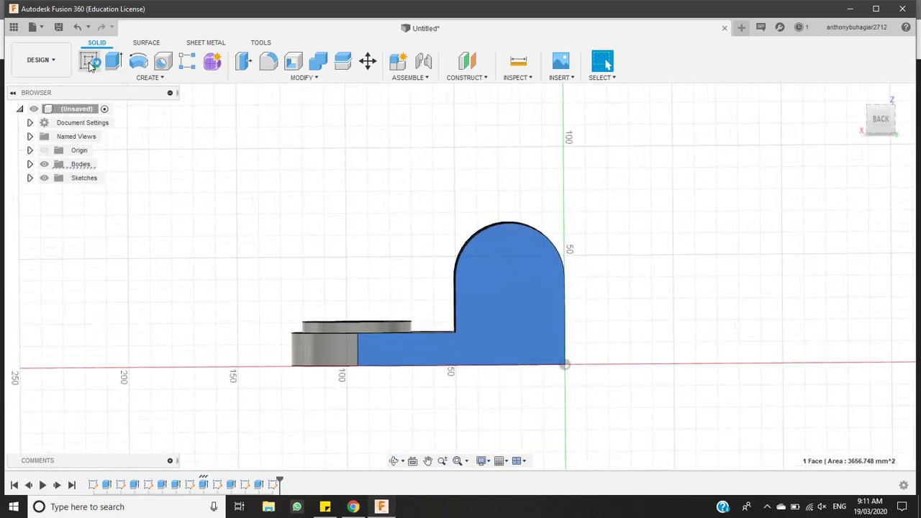
click(138, 61)
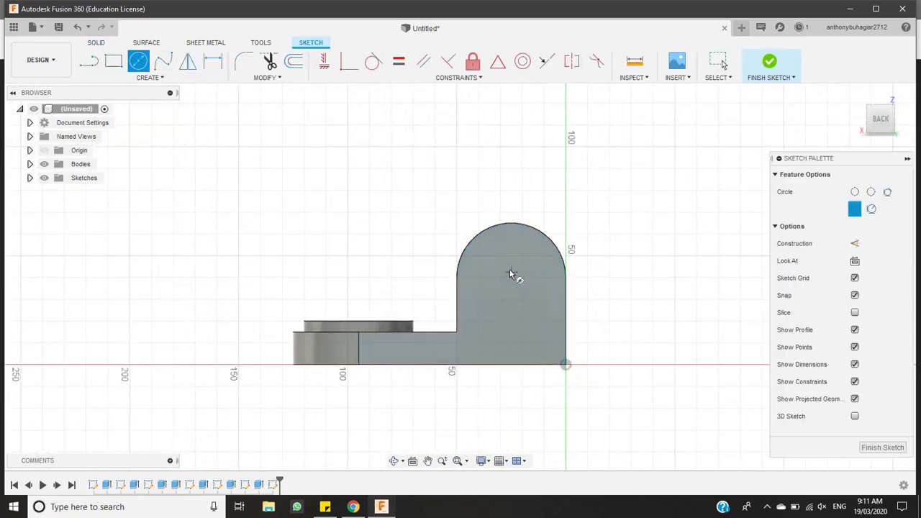
click(510, 277)
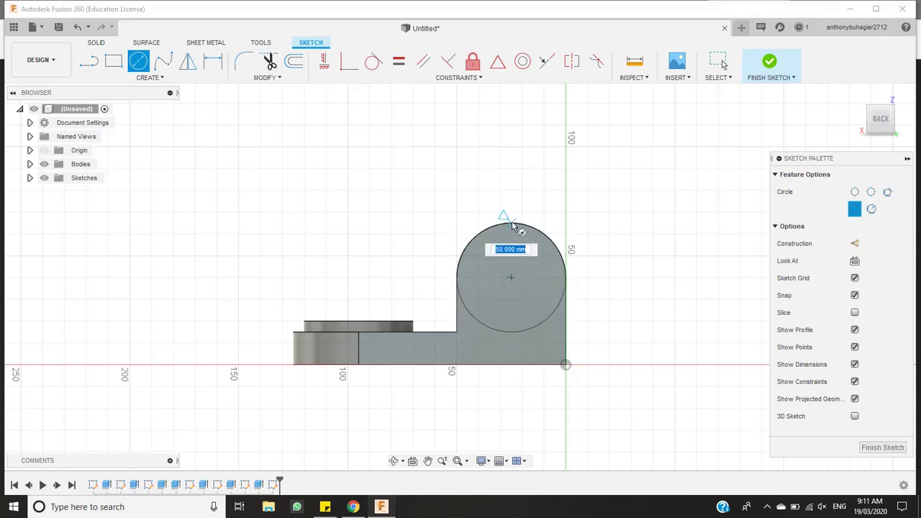
click(512, 226)
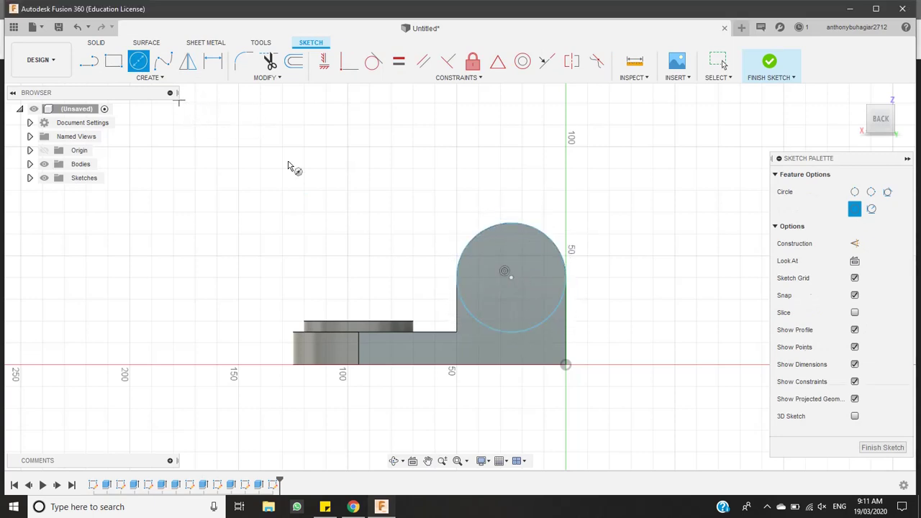
key(Escape)
Extrude the circle on the rear upright outward to form its boss
click(491, 285)
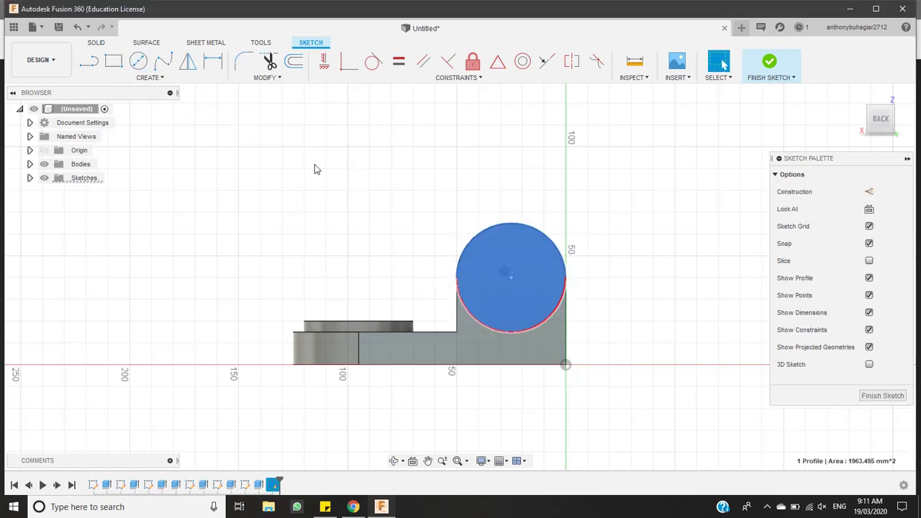
click(98, 45)
click(113, 66)
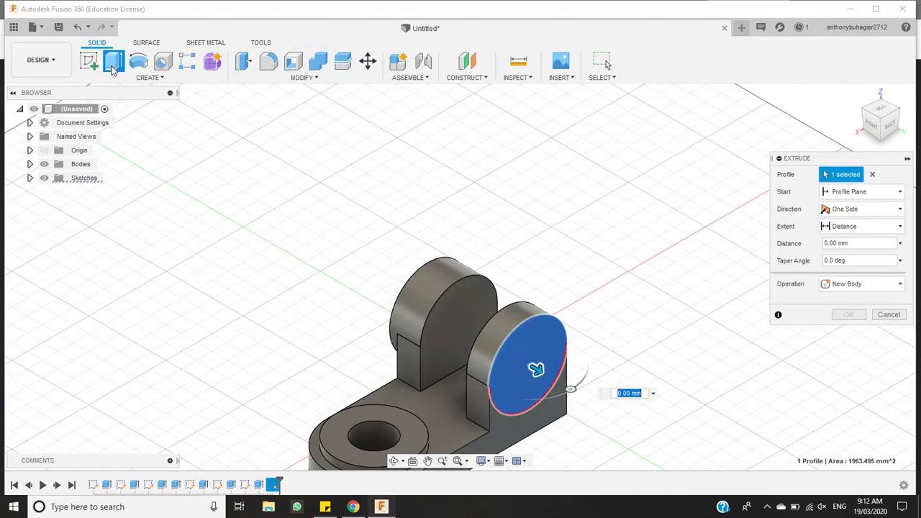
key(Escape)
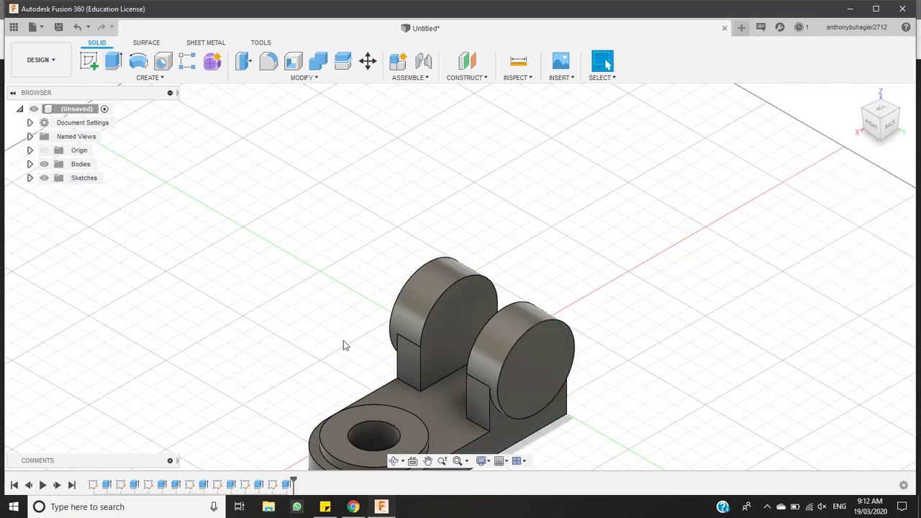
Sketch a 20 mm diameter circle on the rear boss face, concentric with the boss
click(394, 460)
drag(390, 379, 637, 333)
key(Escape)
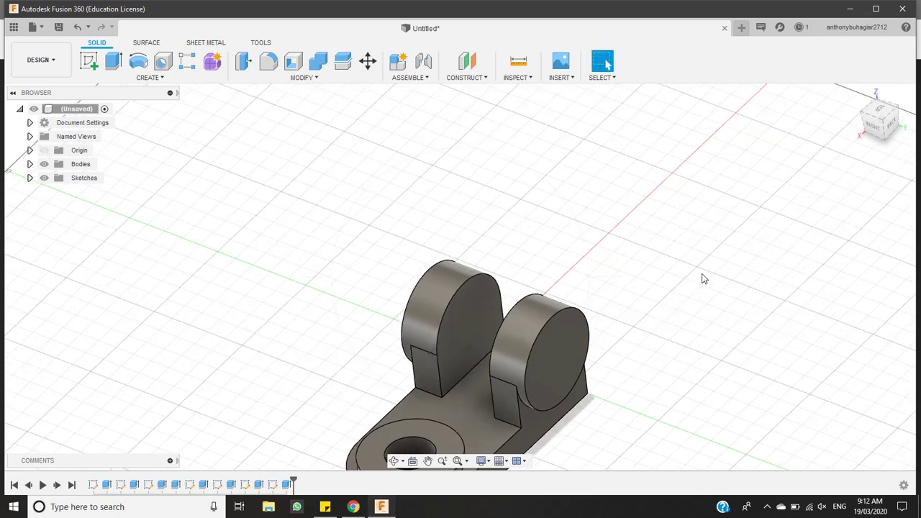
click(896, 128)
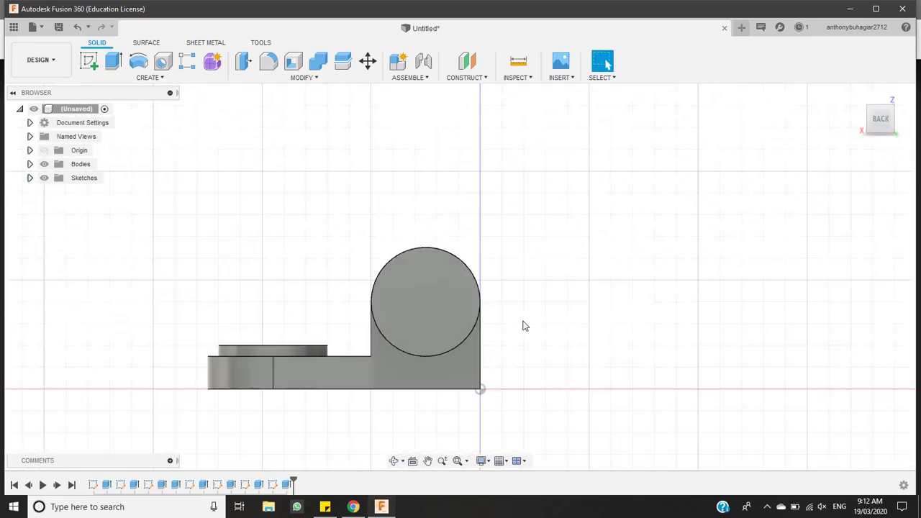
click(441, 302)
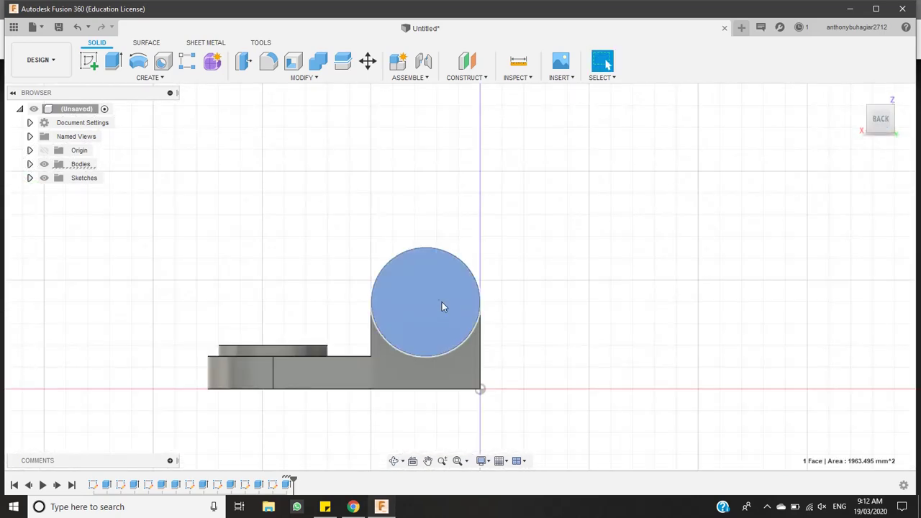
click(88, 61)
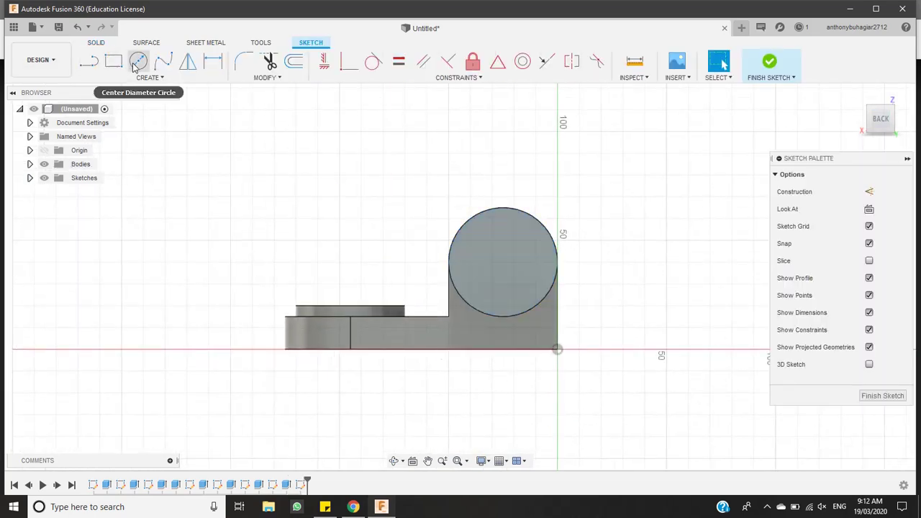
click(138, 61)
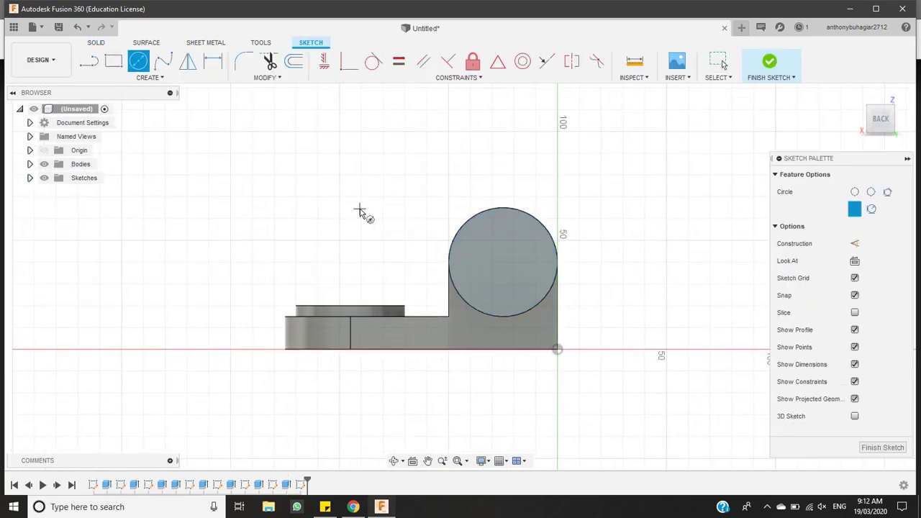
click(502, 263)
text(20)
key(Return)
key(Escape)
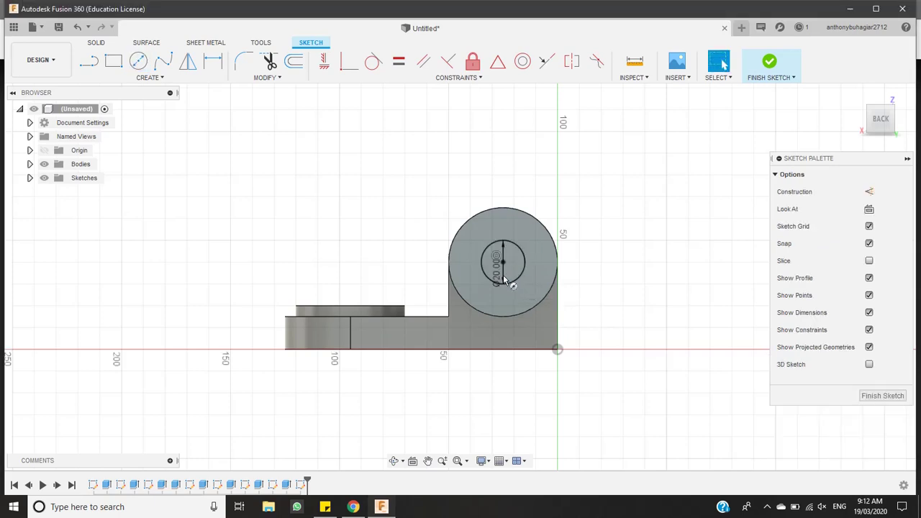
Cut the 20 mm circle through both uprights and bosses with an Extrude distance of -70 mm
click(493, 263)
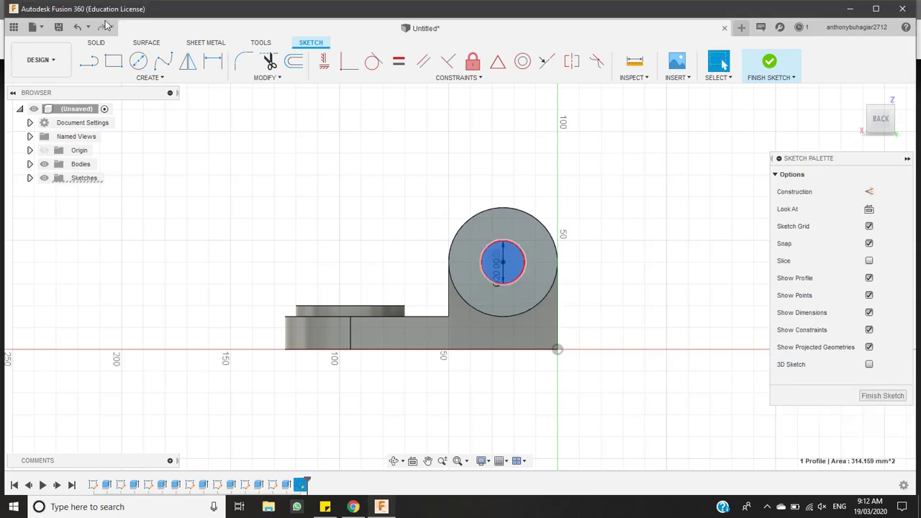
click(106, 43)
click(120, 61)
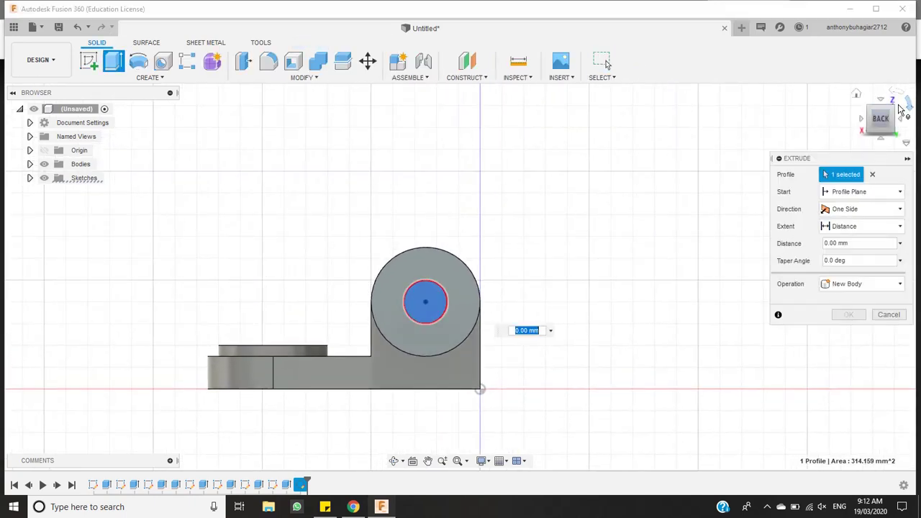
click(893, 108)
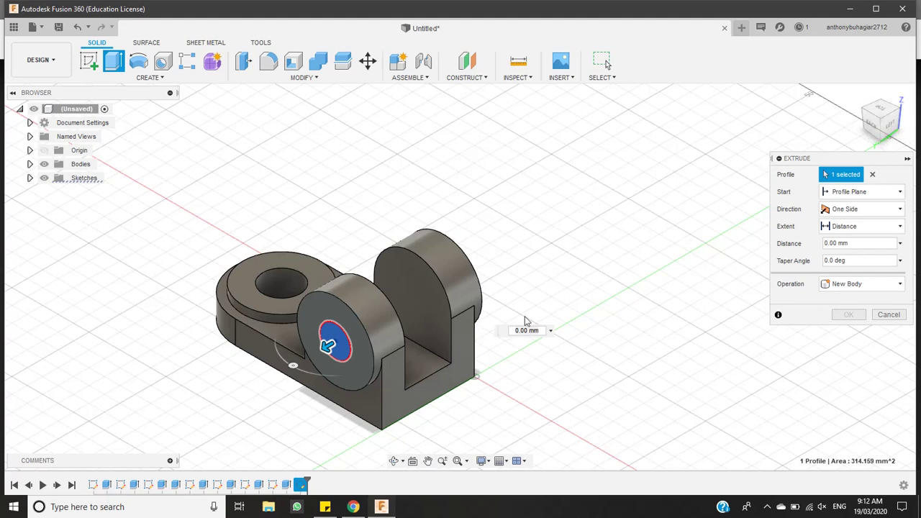
text(0)
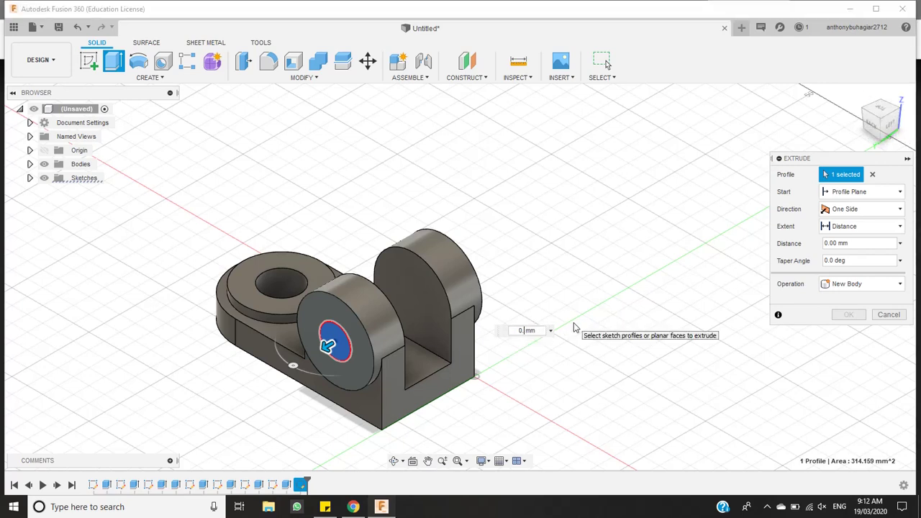
text(-70)
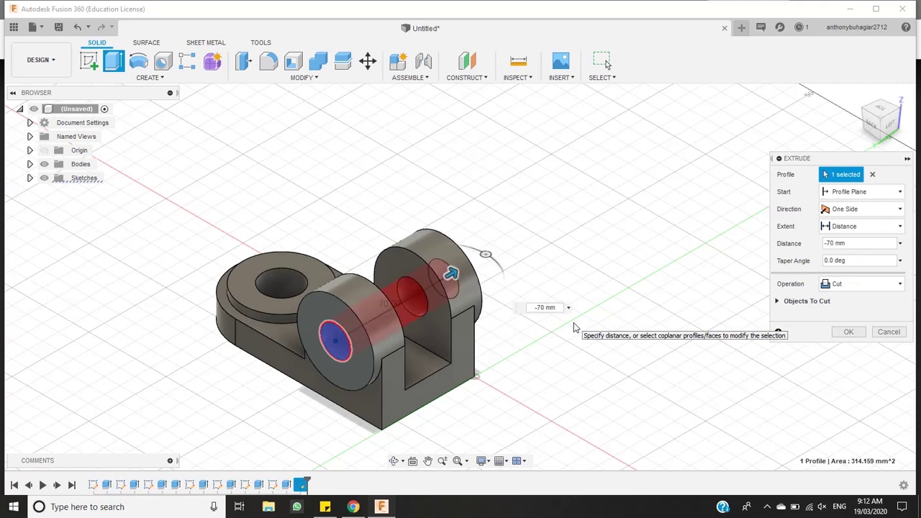
key(Return)
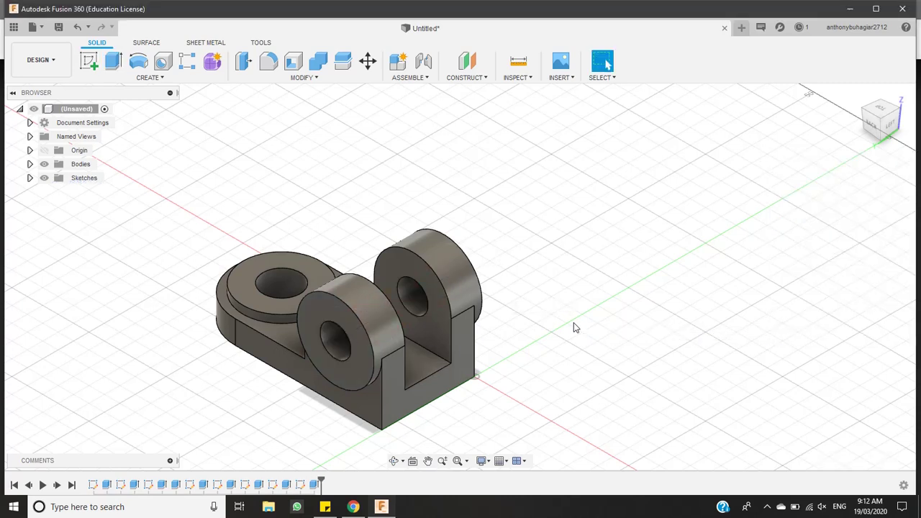
Examine the finished bracket from several angles and return to the home view
click(393, 461)
drag(353, 431, 399, 462)
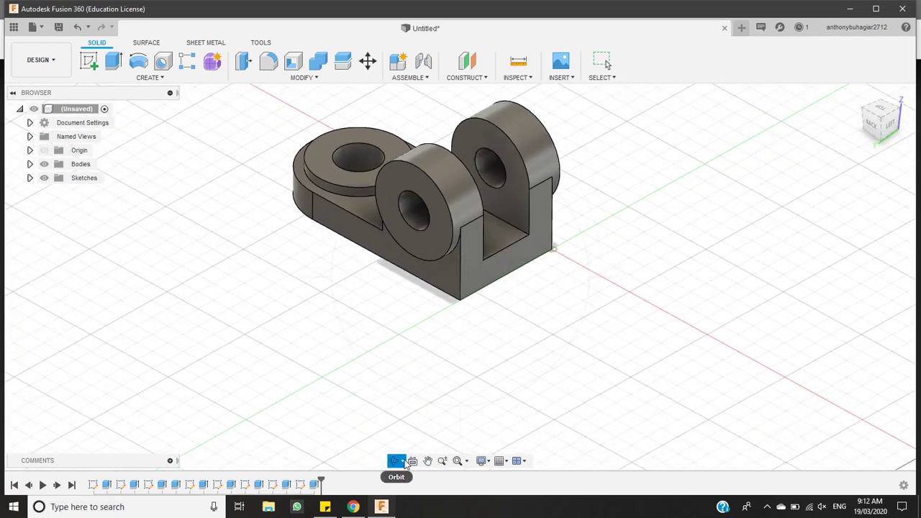
click(402, 461)
click(411, 446)
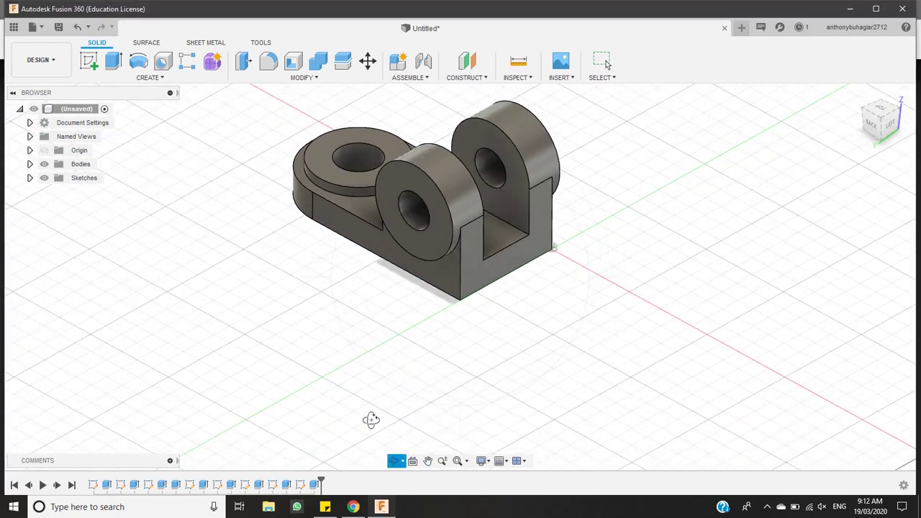
drag(325, 331, 438, 382)
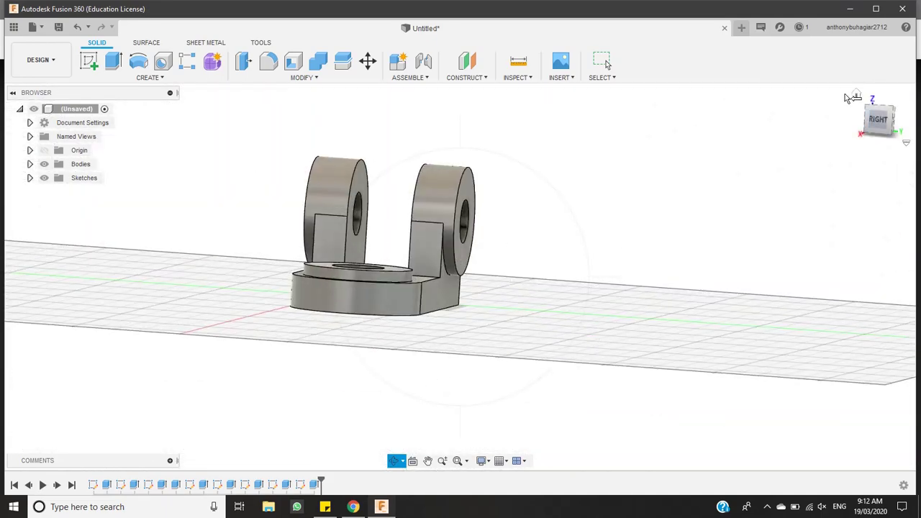
key(Escape)
click(856, 95)
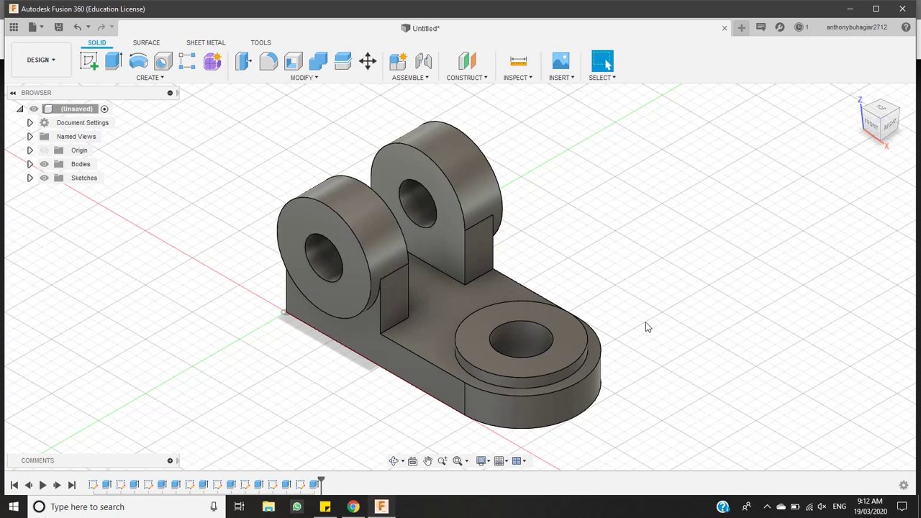
Switch to Chrome and go from the Figure T6.7 drawing to the Engineering Drawing 2 image
click(381, 506)
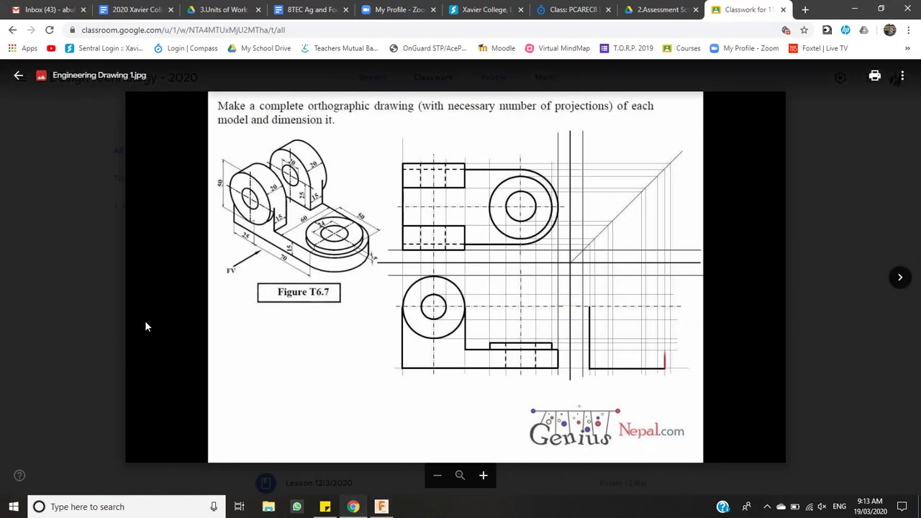
click(124, 309)
click(540, 355)
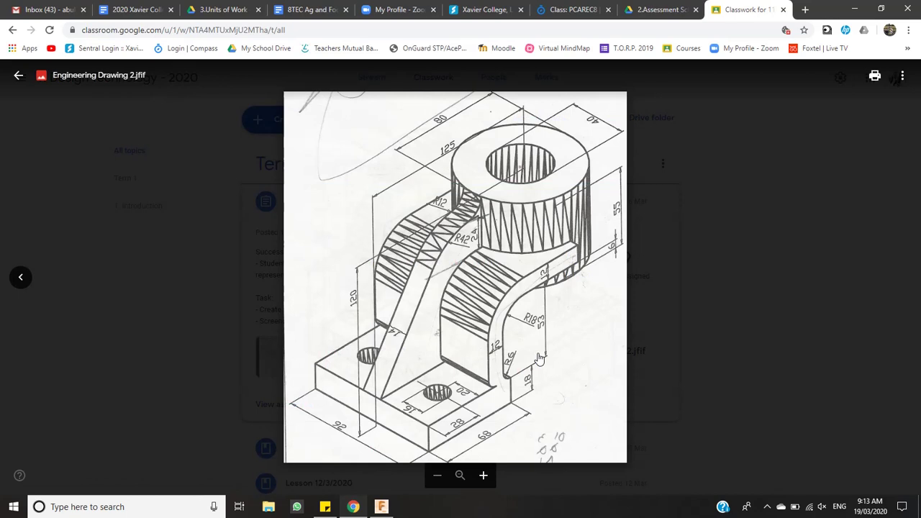
Switch back to Fusion 360 and create a new, empty design
click(382, 506)
click(32, 26)
click(51, 41)
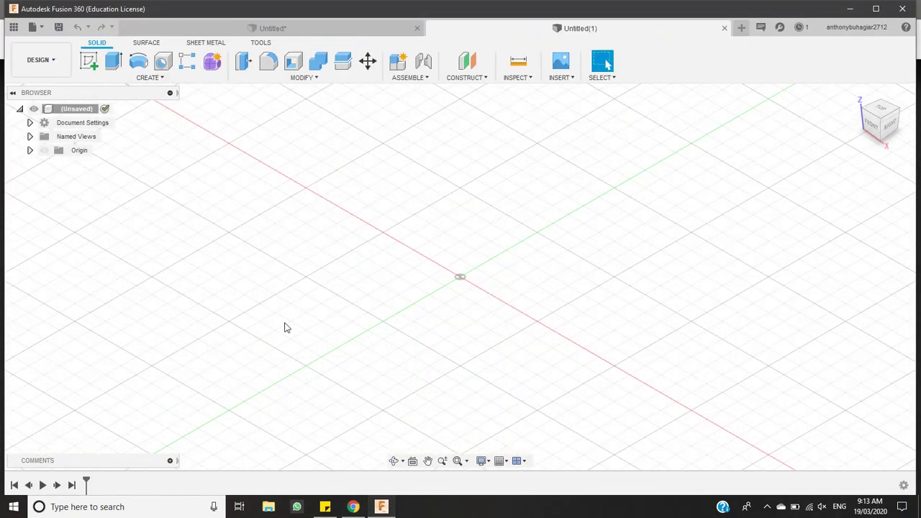
Check the reference drawing in Chrome, and sketch a rectangle 165 mm wide and 120 mm high from the origin on the front plane
click(353, 506)
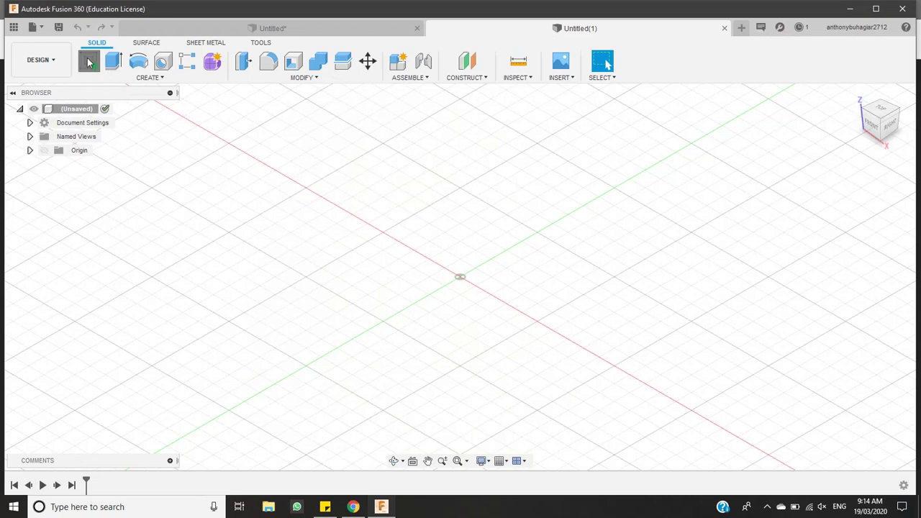
click(89, 62)
click(494, 270)
click(113, 61)
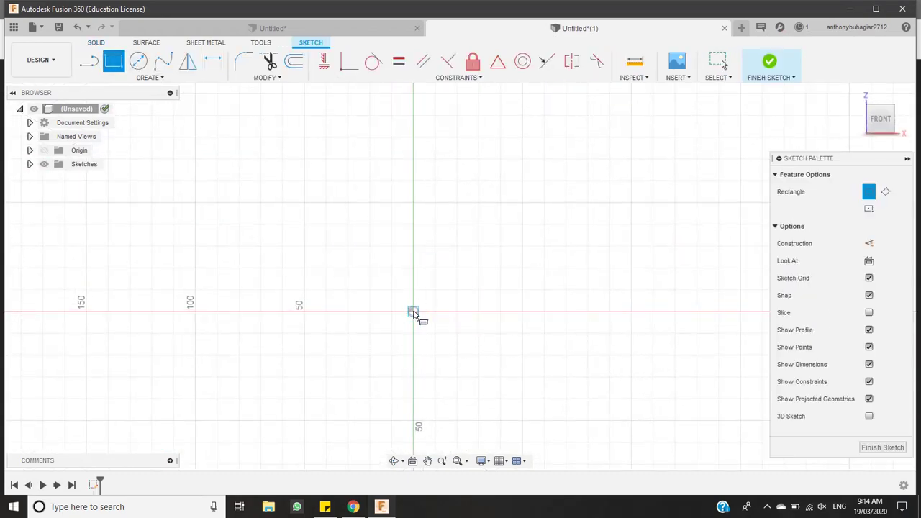
click(414, 311)
text(12)
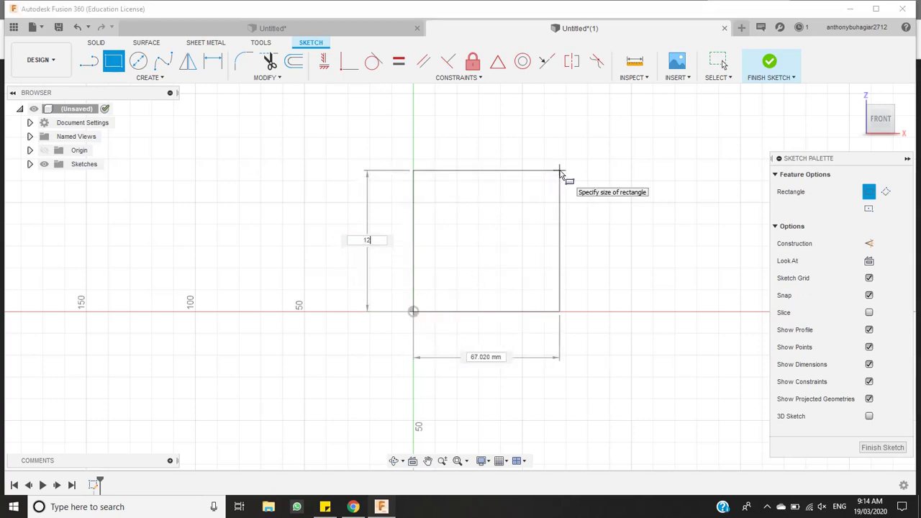
text(0)
key(Tab)
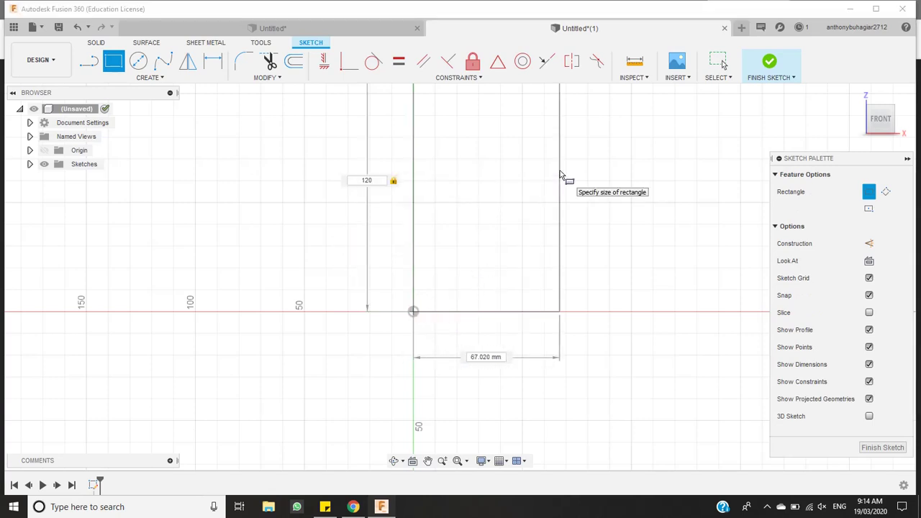
key(Tab)
text(1)
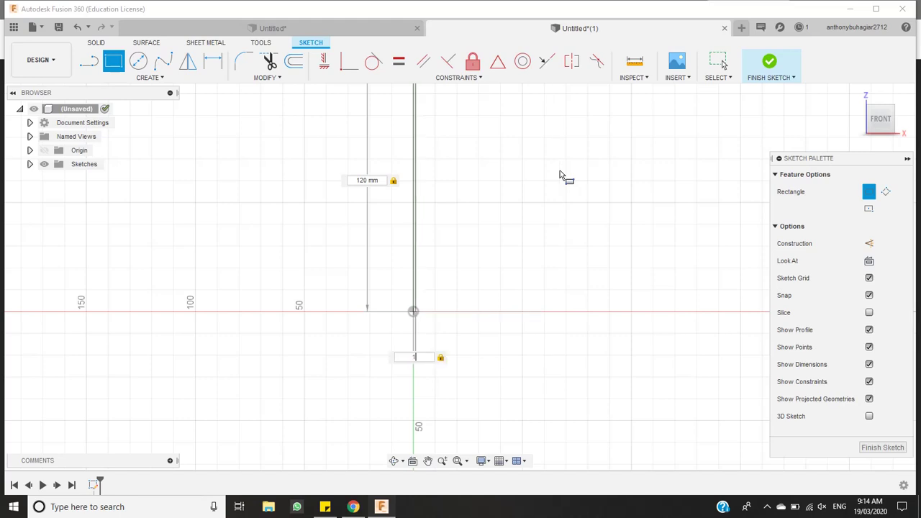
text(65)
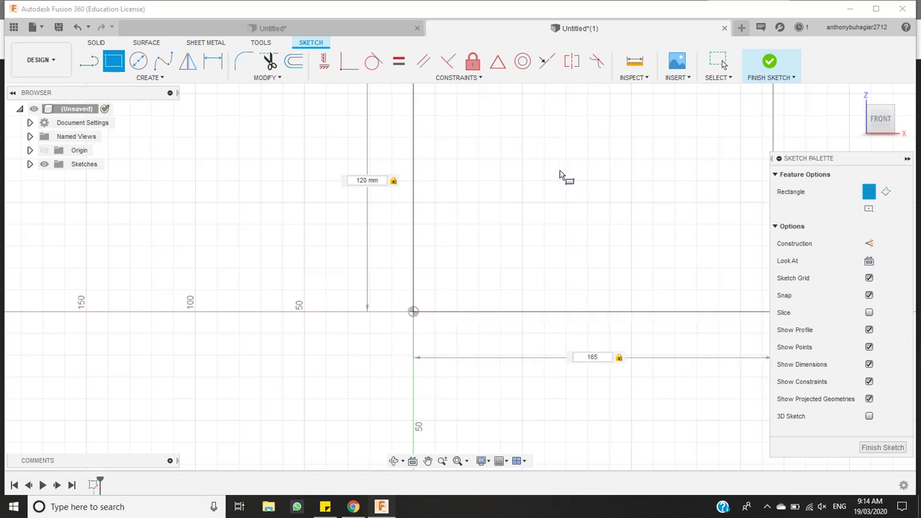
key(Return)
key(Escape)
click(456, 461)
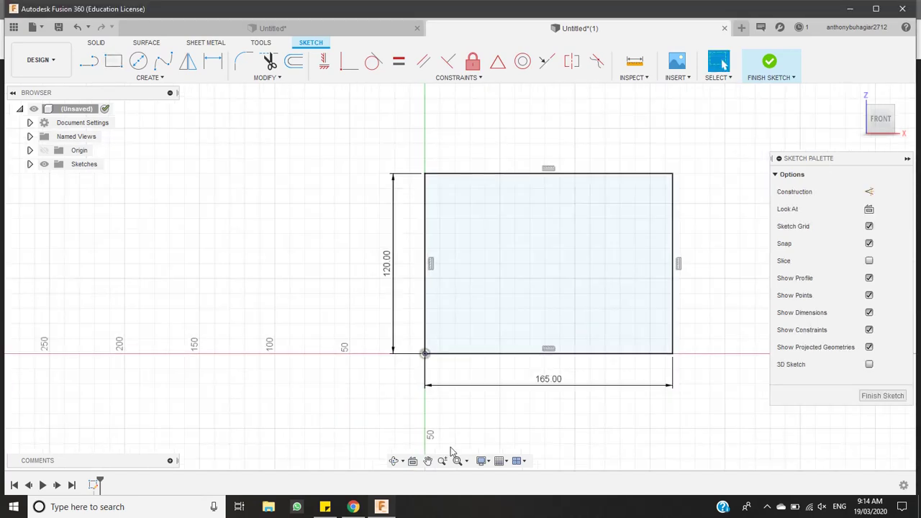
Check the reference drawing in Chrome, and sketch a rectangle 65 mm wide and 18 mm high from the origin inside the large rectangle
scroll(705, 247, up, 2)
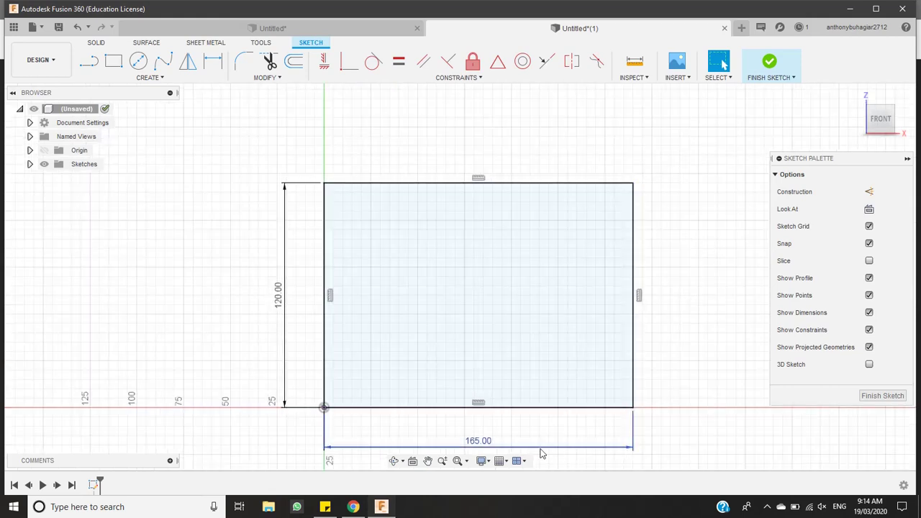
click(393, 461)
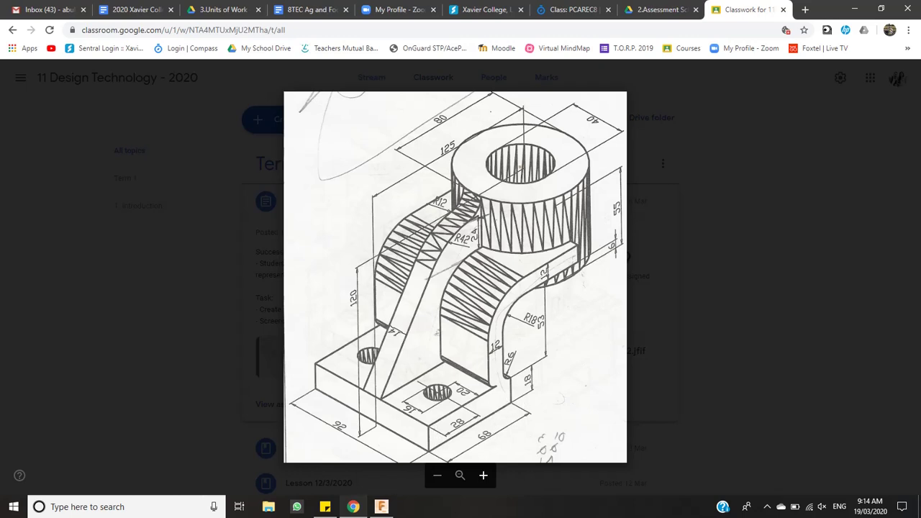
click(381, 506)
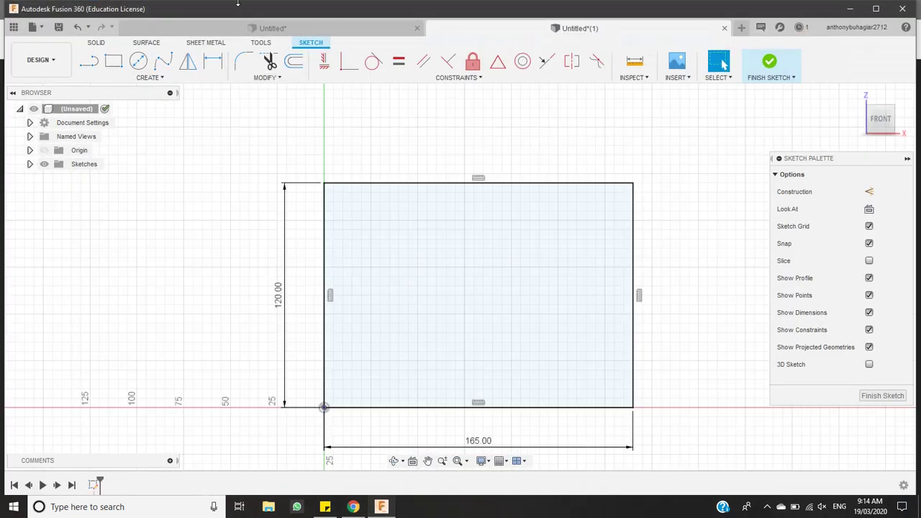
click(113, 60)
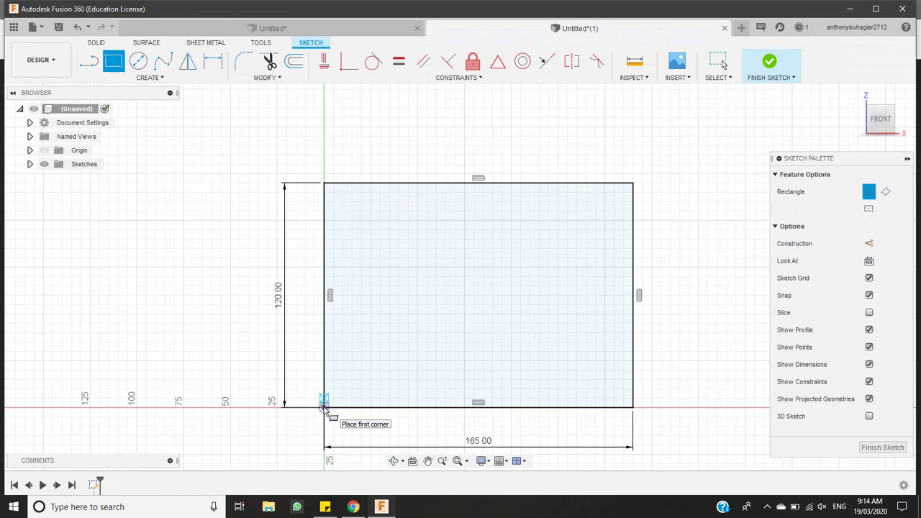
click(324, 406)
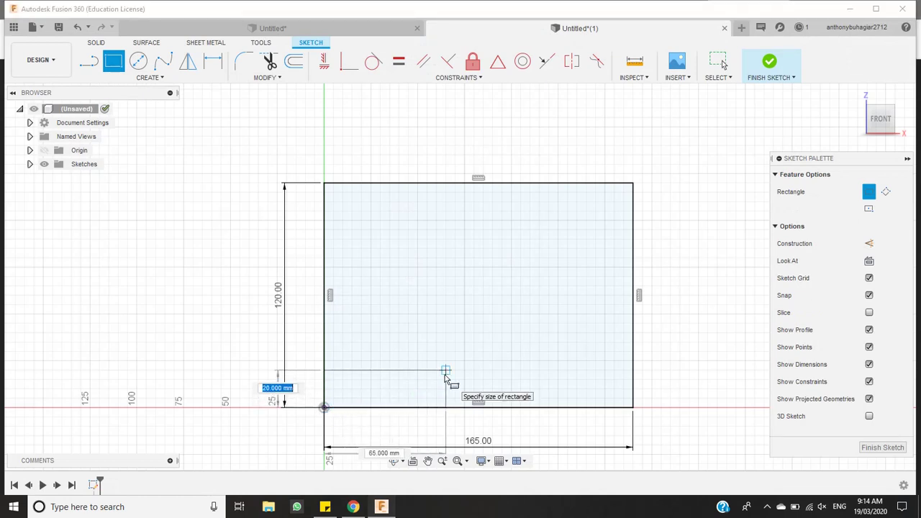
text(18)
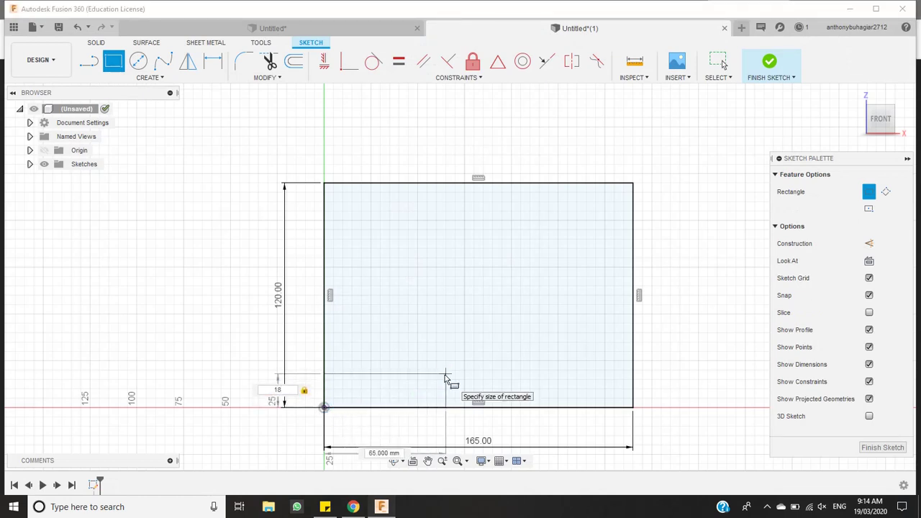
key(Tab)
text(65)
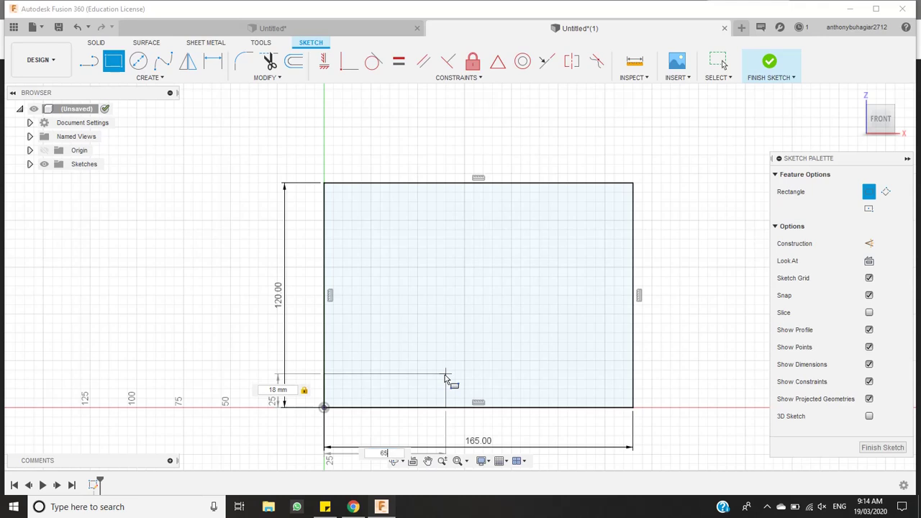
key(Return)
key(Escape)
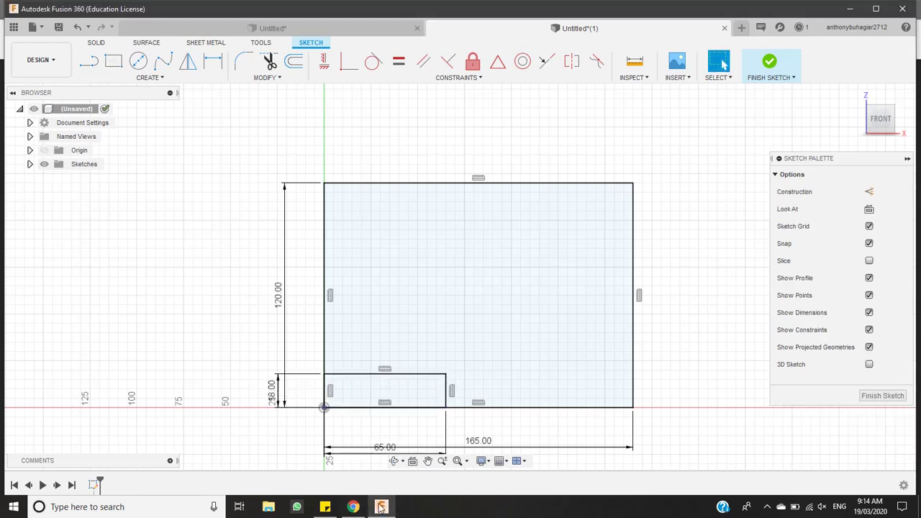
Check the reference drawing in Chrome, and draw a 6 mm vertical line upward from the small rectangle's upper-right corner
click(352, 507)
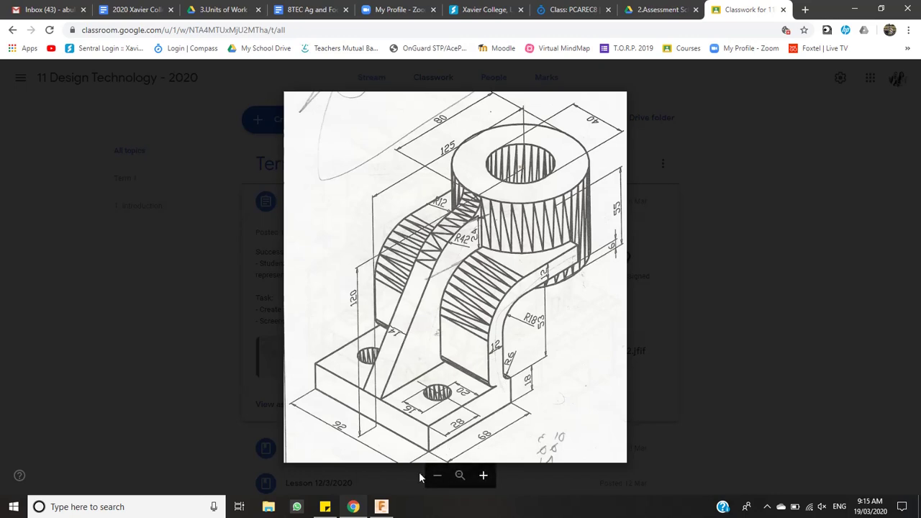
click(381, 507)
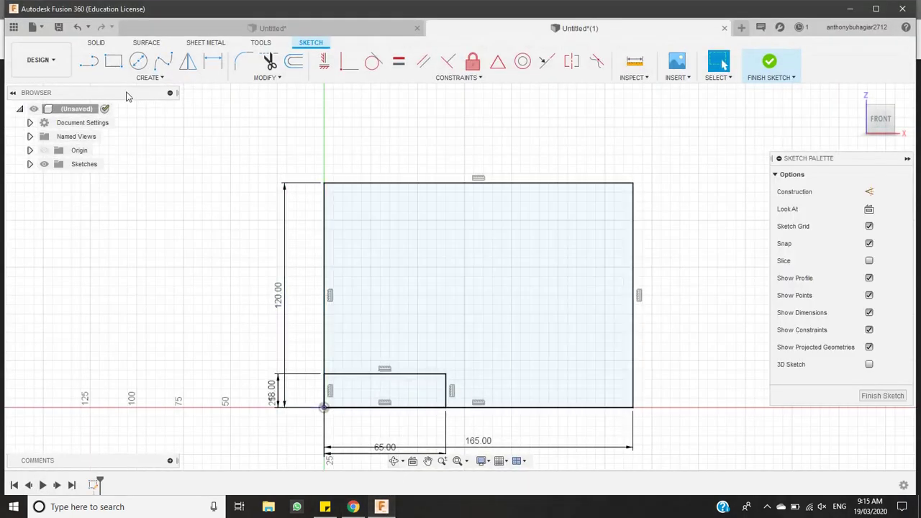
click(89, 61)
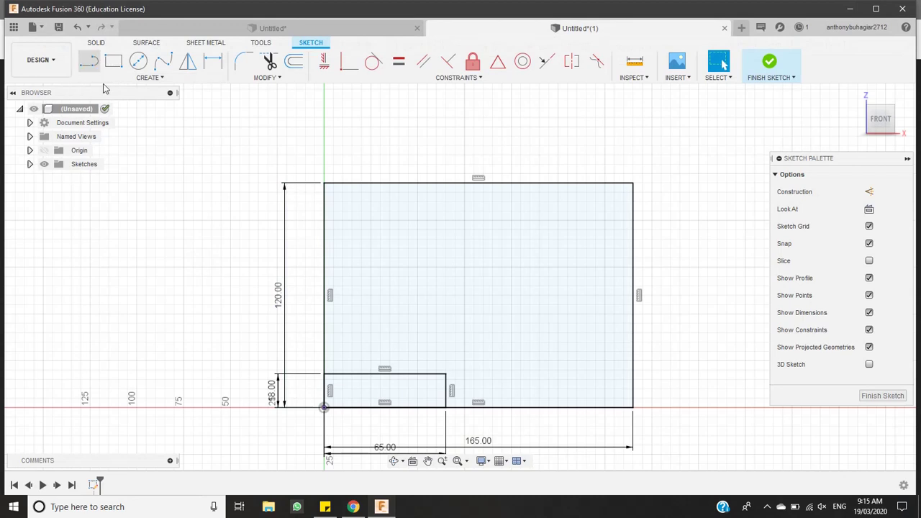
click(445, 374)
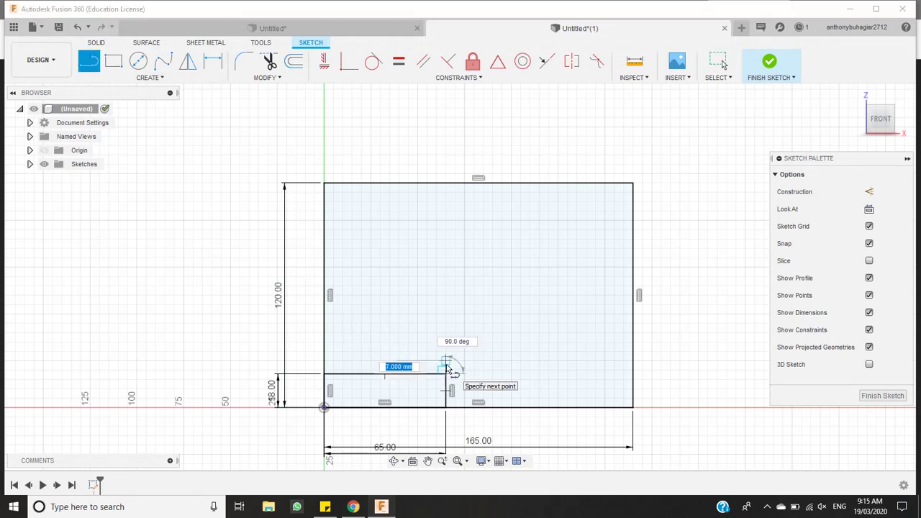
text(6)
key(Tab)
key(Return)
key(Escape)
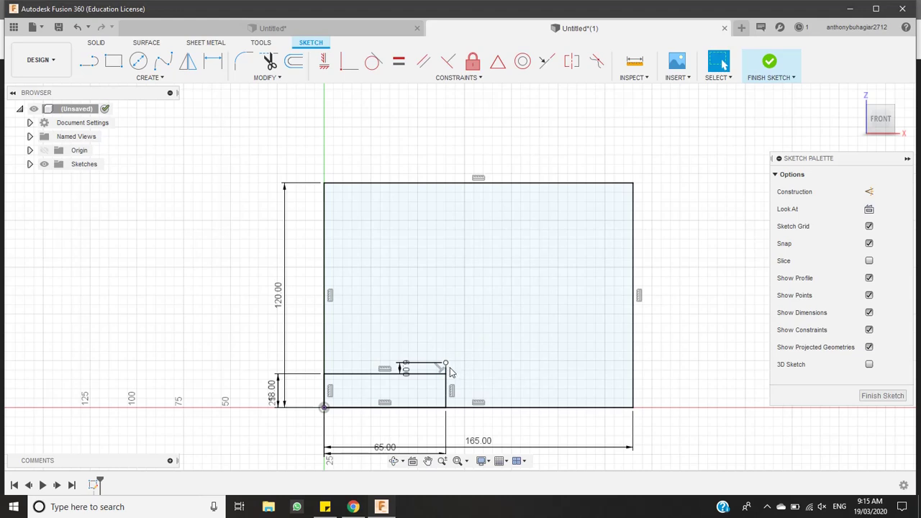
Draw a circle centred on the short line's upper end and reaching the small rectangle's corner, and delete the line's 6 mm dimension
scroll(447, 369, down, 3)
scroll(451, 372, up, 3)
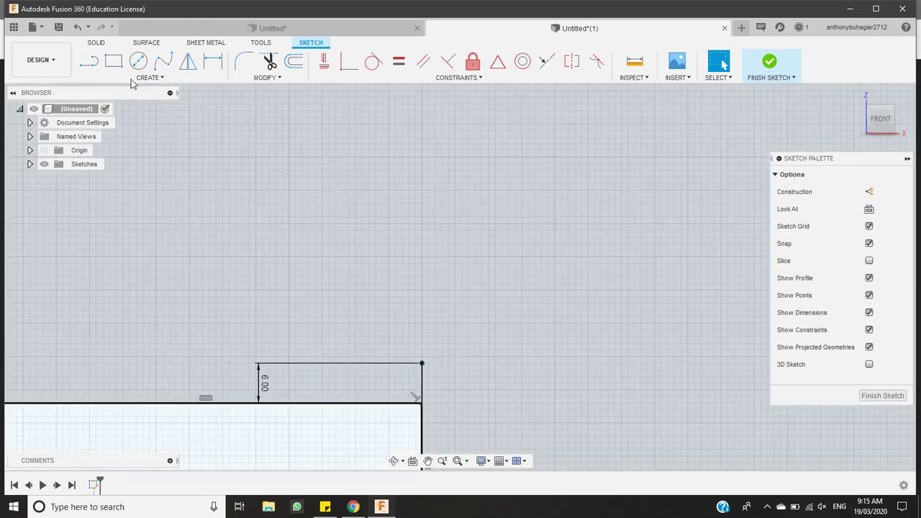
click(139, 62)
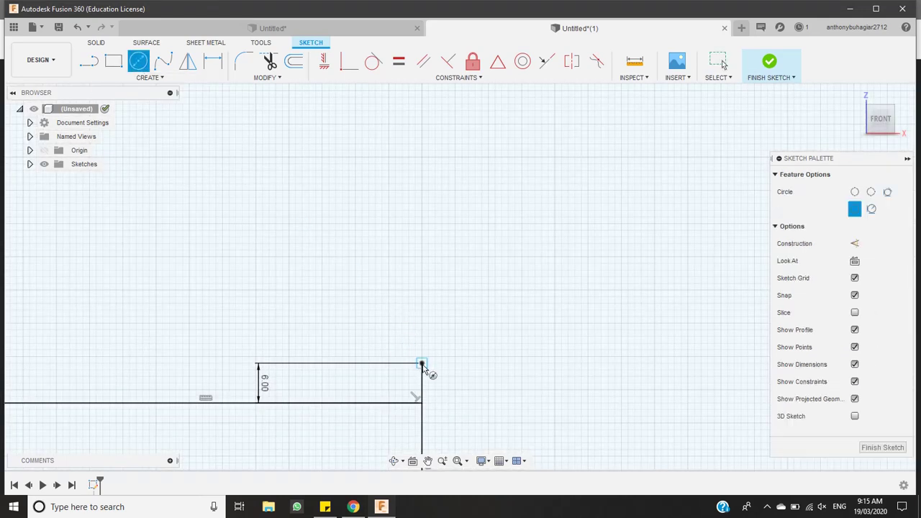
click(421, 363)
click(425, 402)
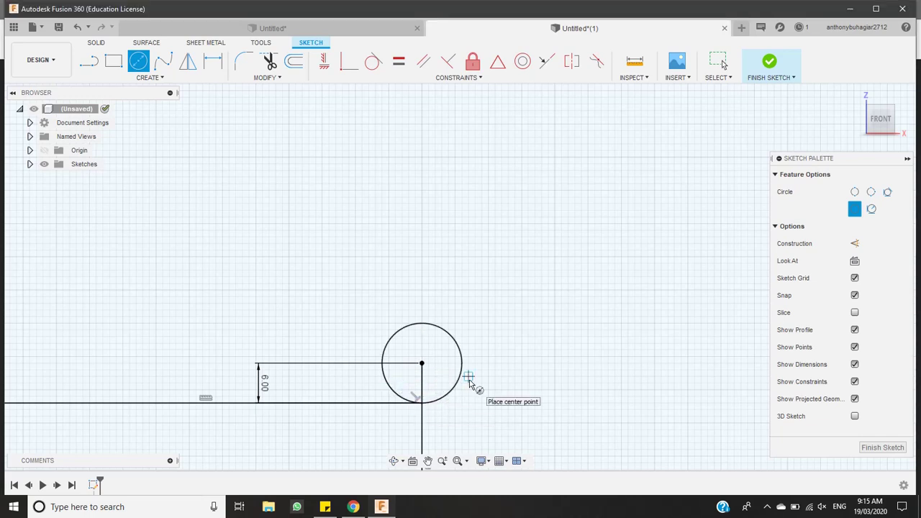
scroll(416, 366, down, 2)
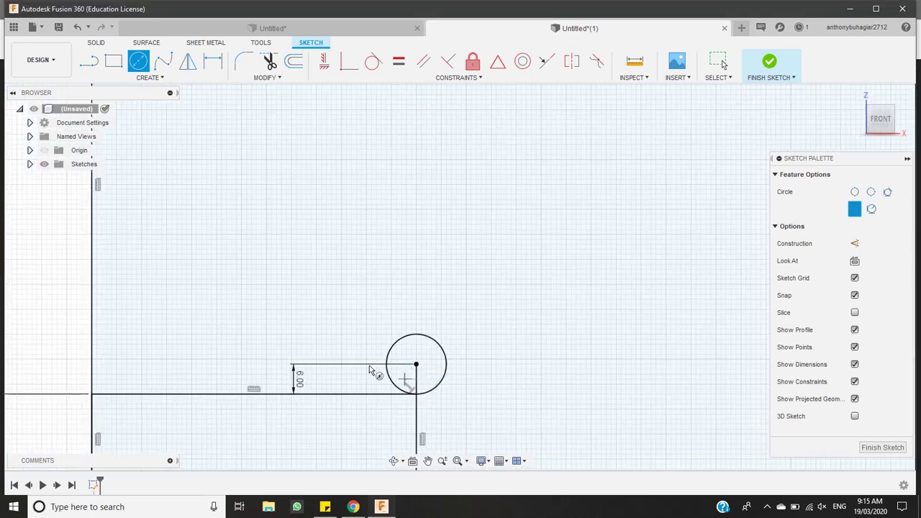
key(Escape)
click(344, 368)
key(Delete)
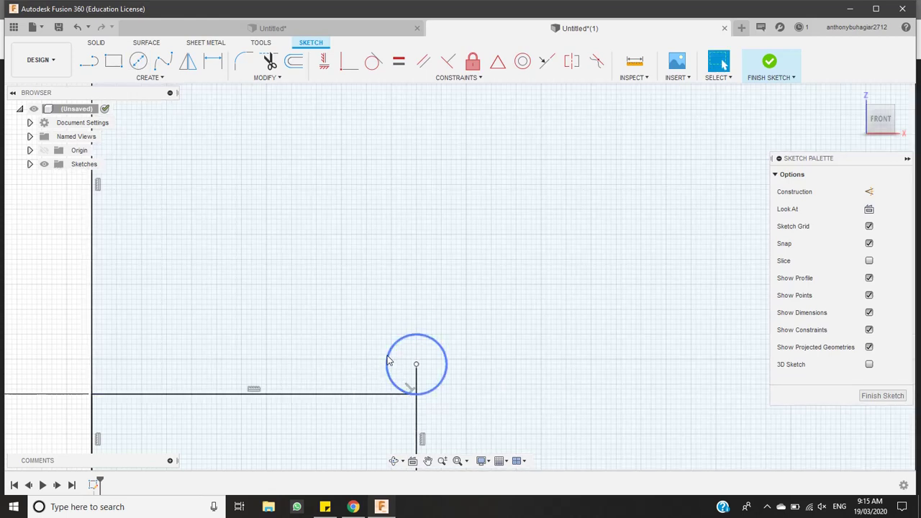
Consult the reference drawing in Chrome again, and draw a 53 mm vertical line upward from the small rectangle's upper-right corner
scroll(417, 395, down, 2)
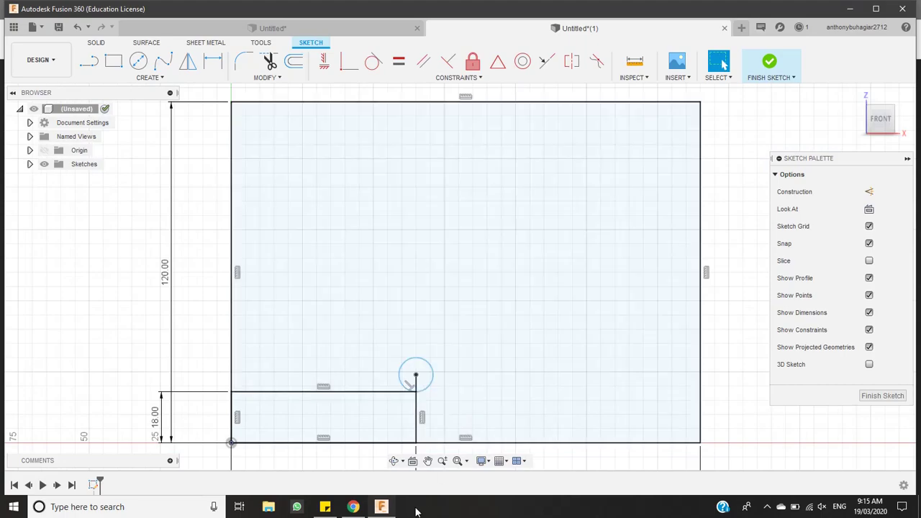
key(alt+Tab)
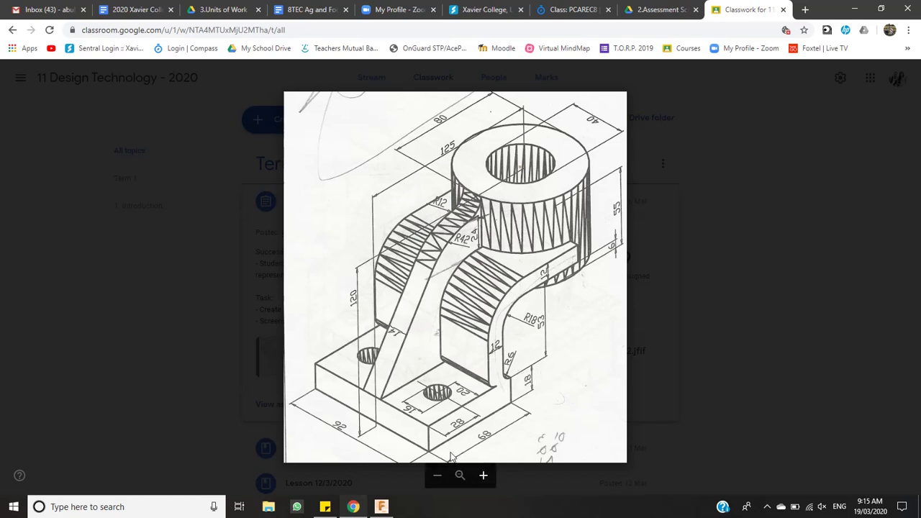
click(381, 507)
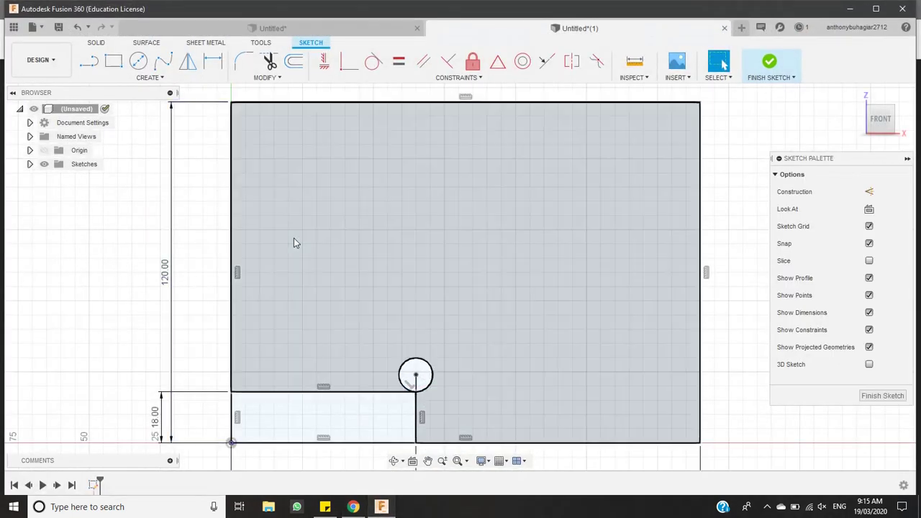
click(378, 510)
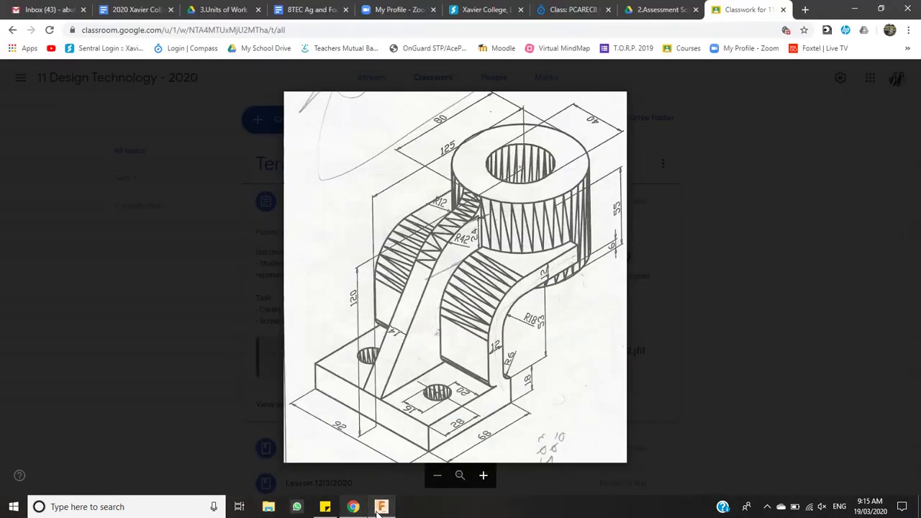
click(379, 507)
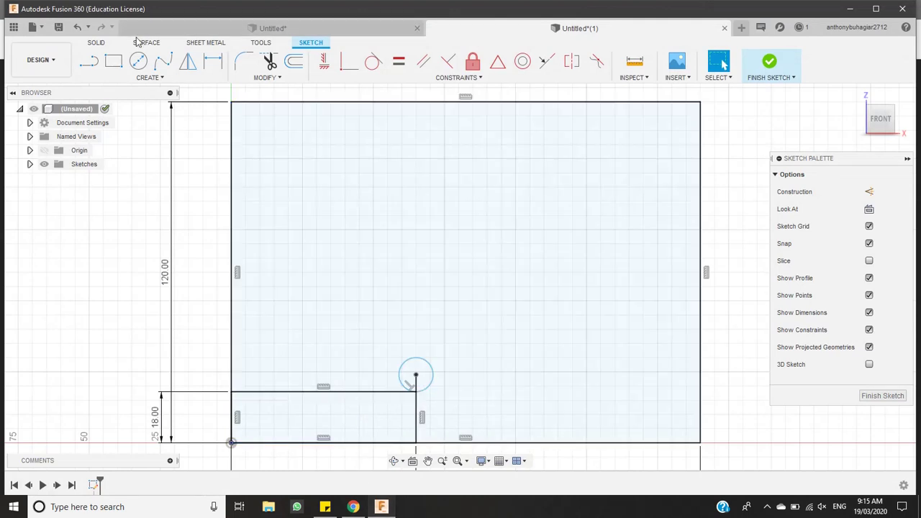
click(88, 60)
drag(415, 390, 420, 237)
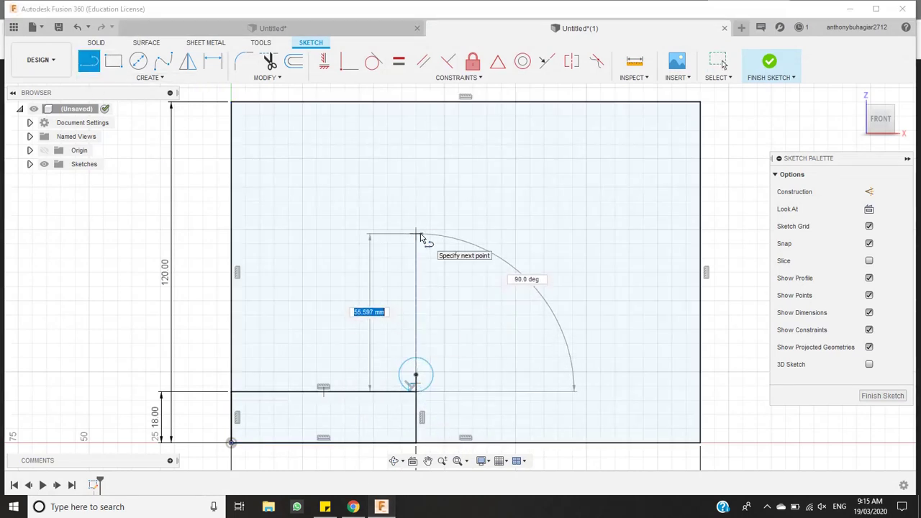
text(53)
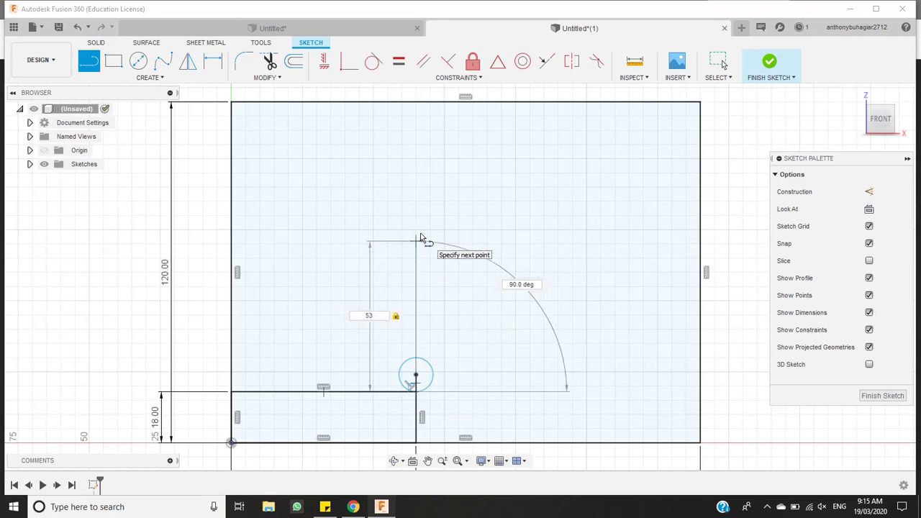
key(Return)
key(Escape)
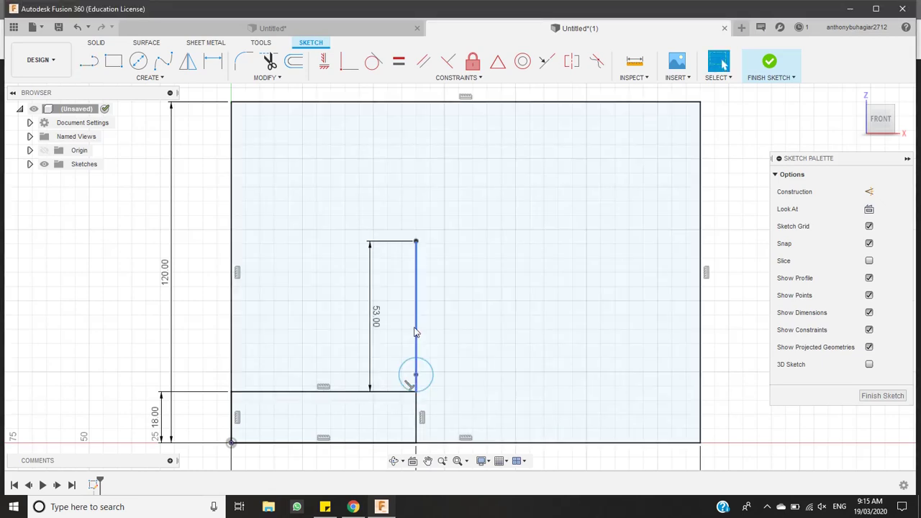
Convert the 53 mm vertical line to construction geometry and delete its dimension
click(416, 328)
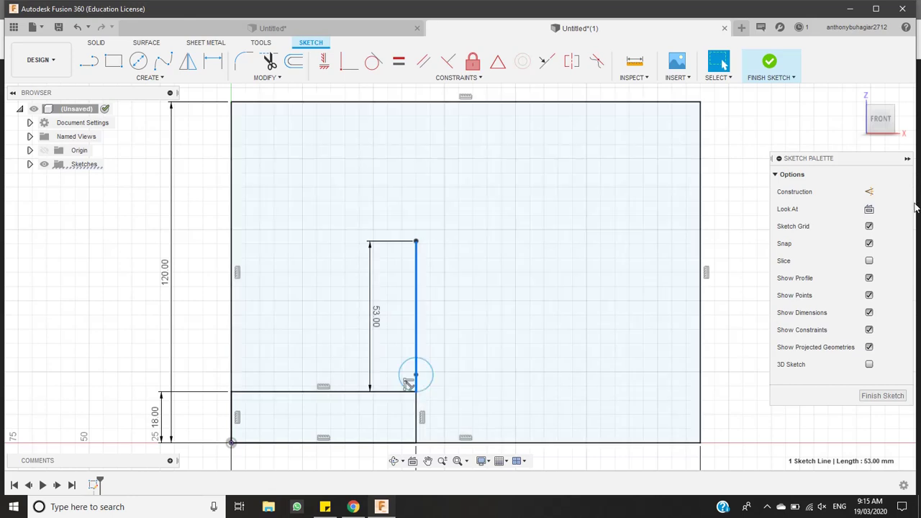
click(869, 191)
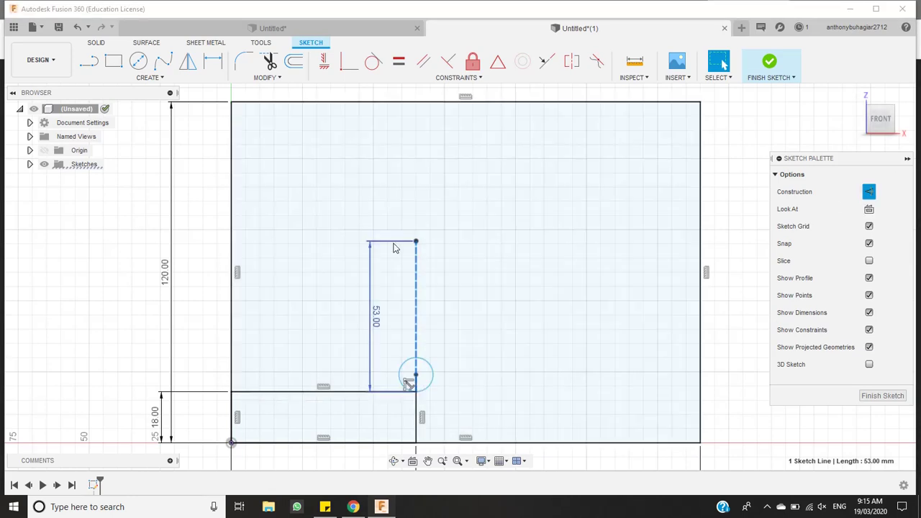
click(400, 250)
key(Delete)
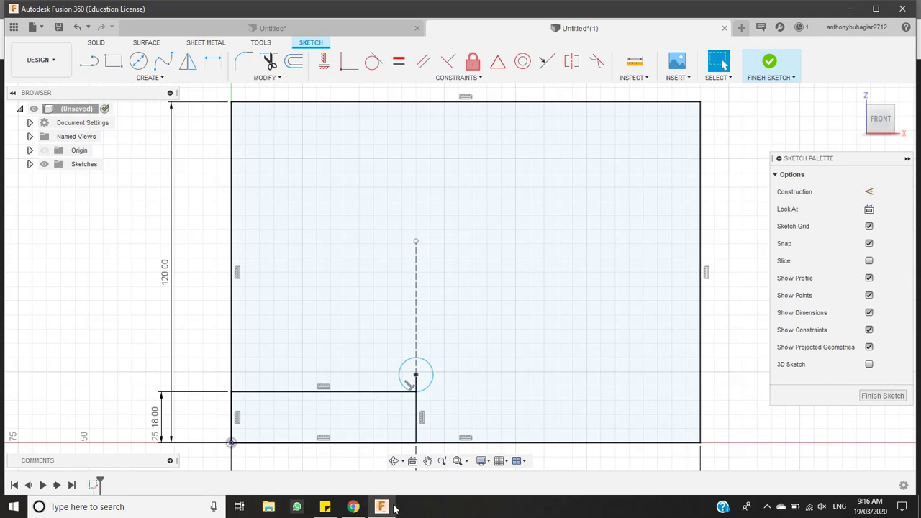
Check the drawing in Chrome, draw an 18 mm line downward from the construction line's upper end along it, and delete its dimension
click(392, 507)
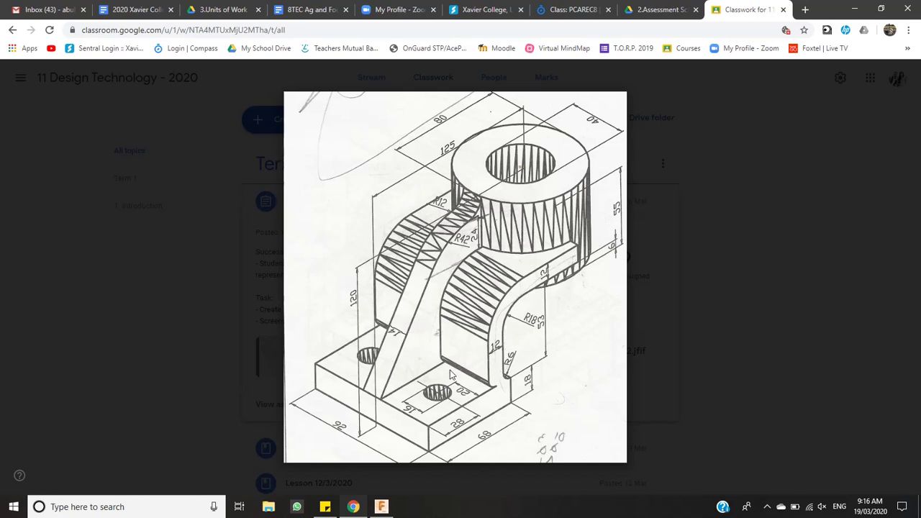
click(381, 506)
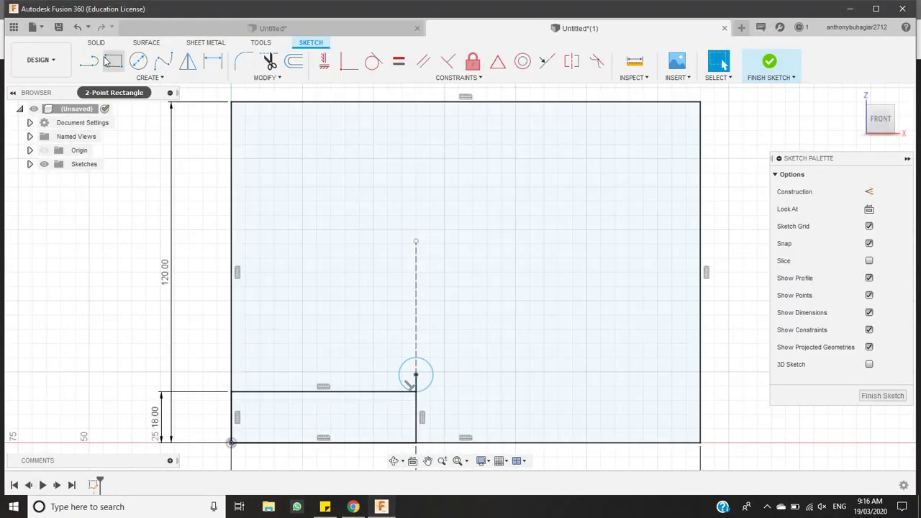
click(88, 61)
click(416, 242)
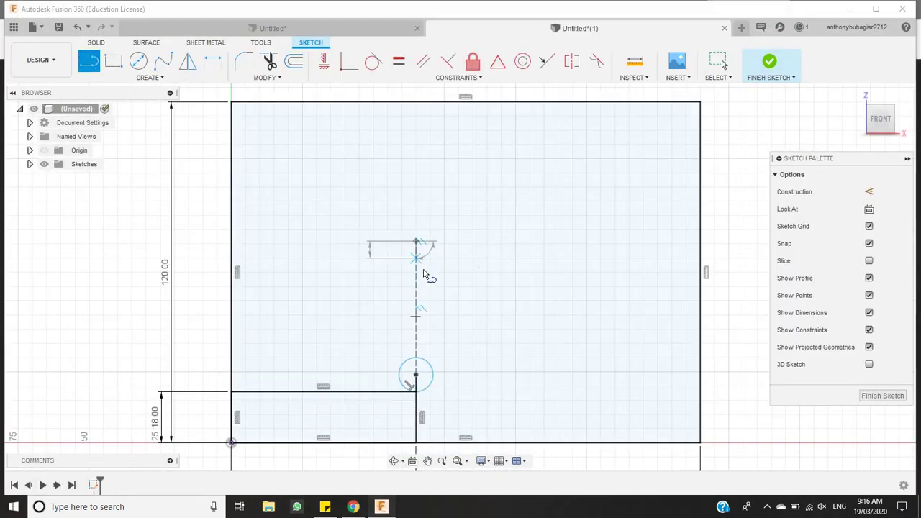
text(18)
click(418, 312)
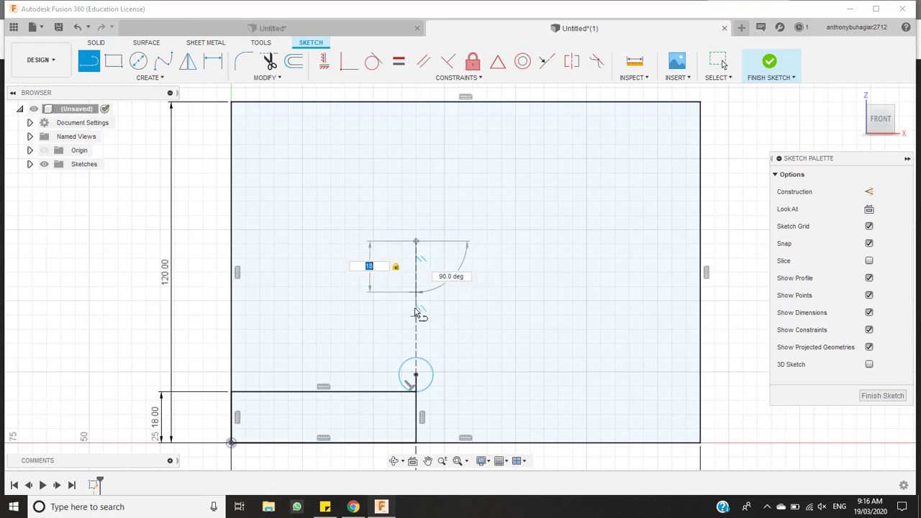
key(Escape)
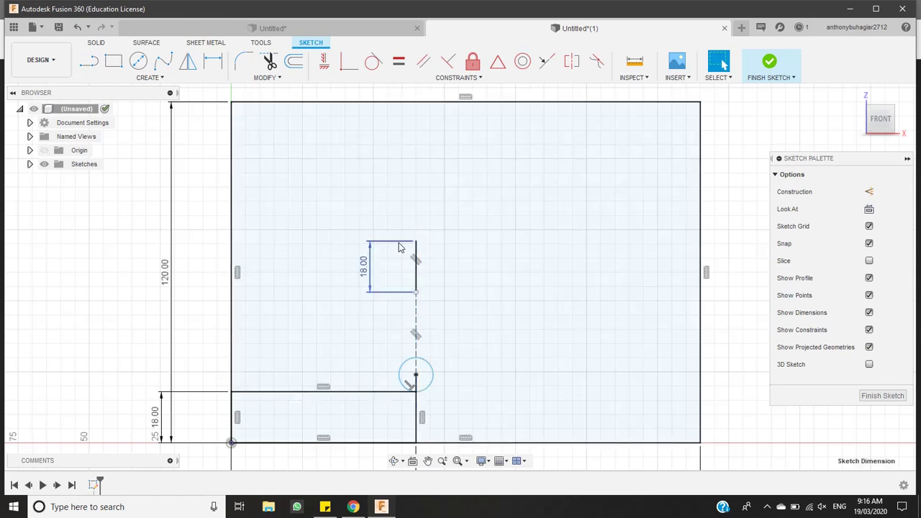
click(398, 243)
key(Delete)
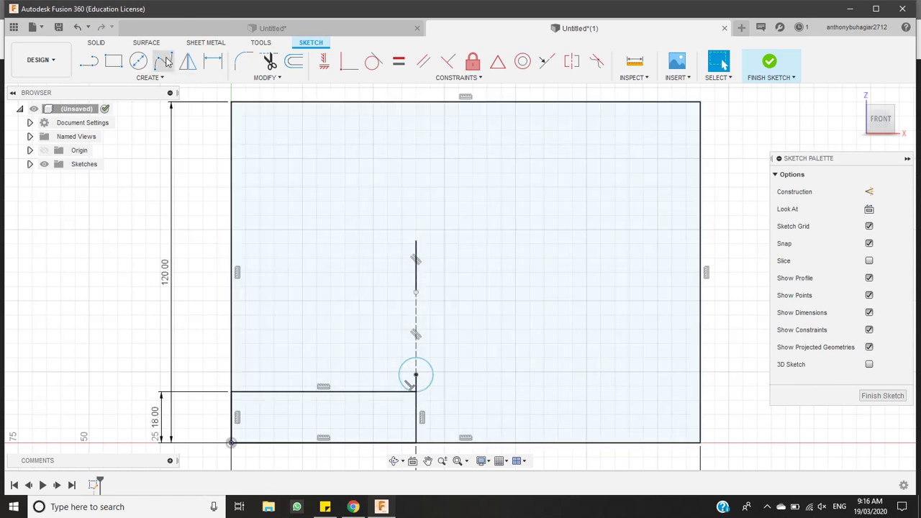
Draw an 18 mm horizontal line rightward from the short vertical line's lower end, and convert both 18 mm lines to construction geometry
click(88, 60)
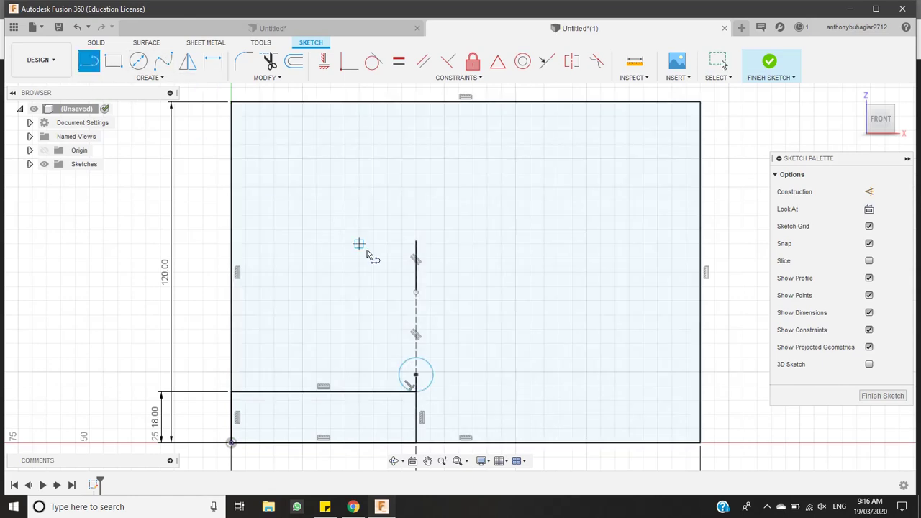
click(416, 292)
text(18)
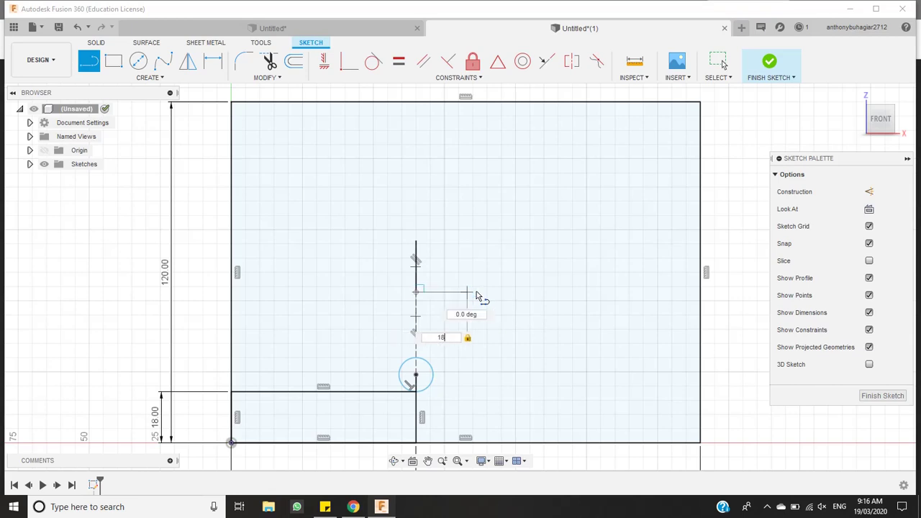
key(Return)
key(Escape)
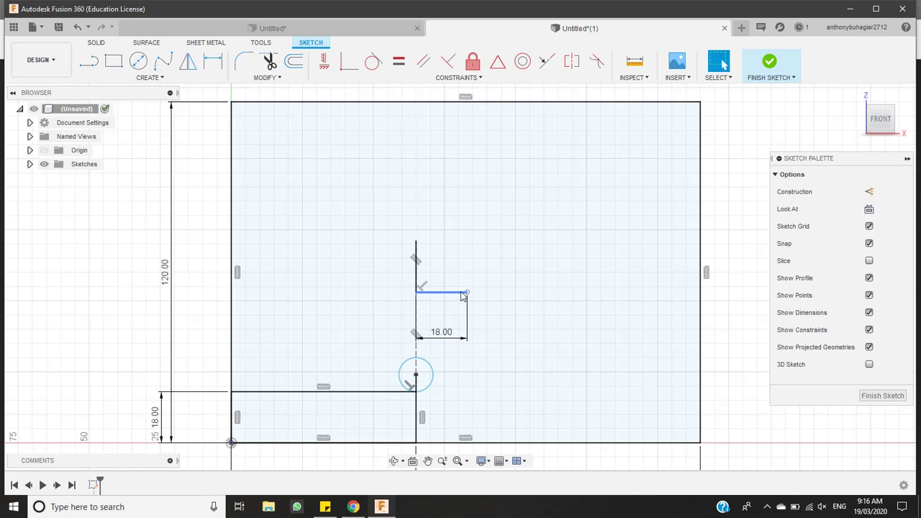
click(463, 294)
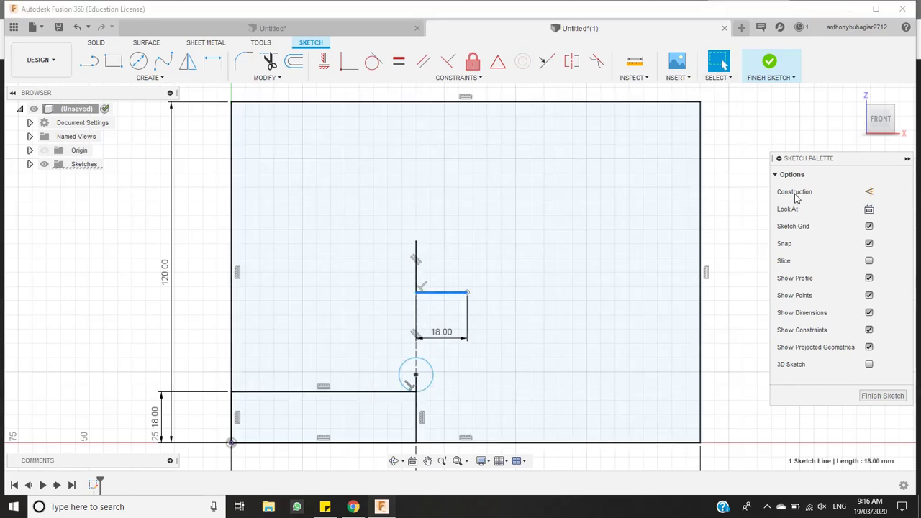
click(869, 191)
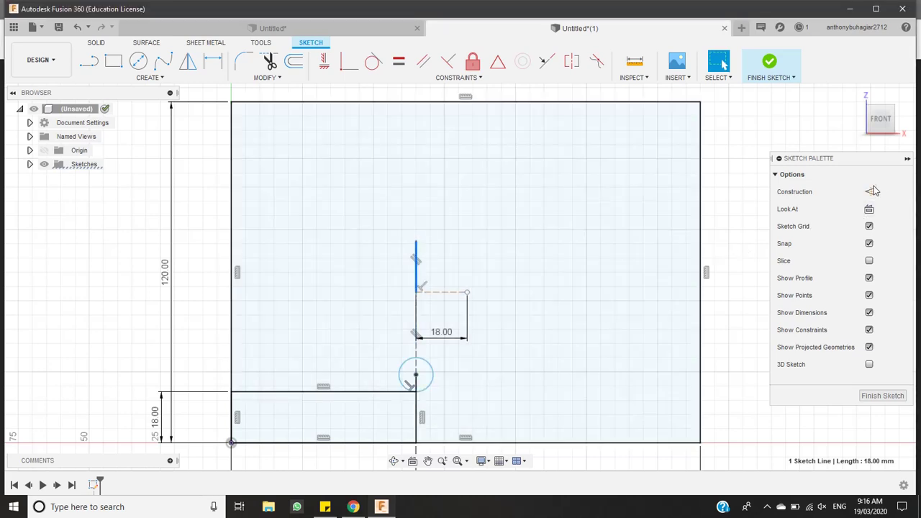
click(871, 191)
click(302, 161)
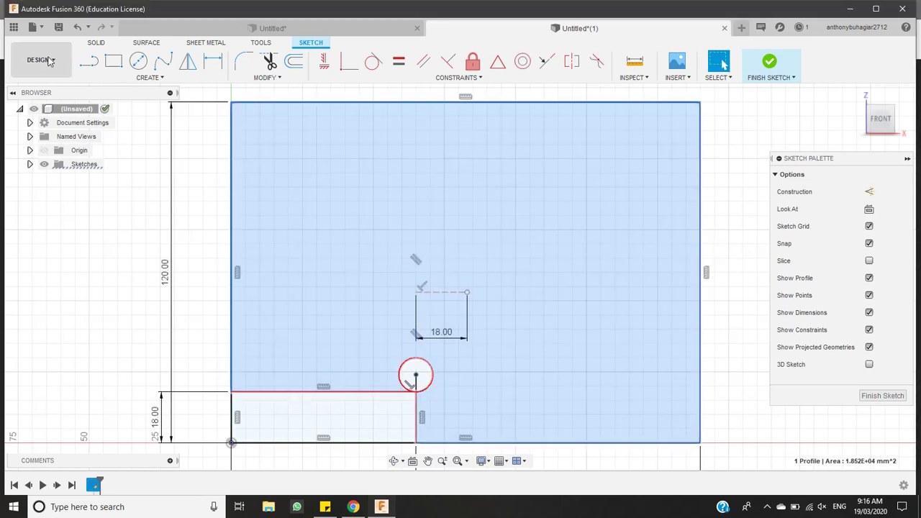
Draw a circle centred on the horizontal construction line's free end and reaching the vertical construction line
click(139, 61)
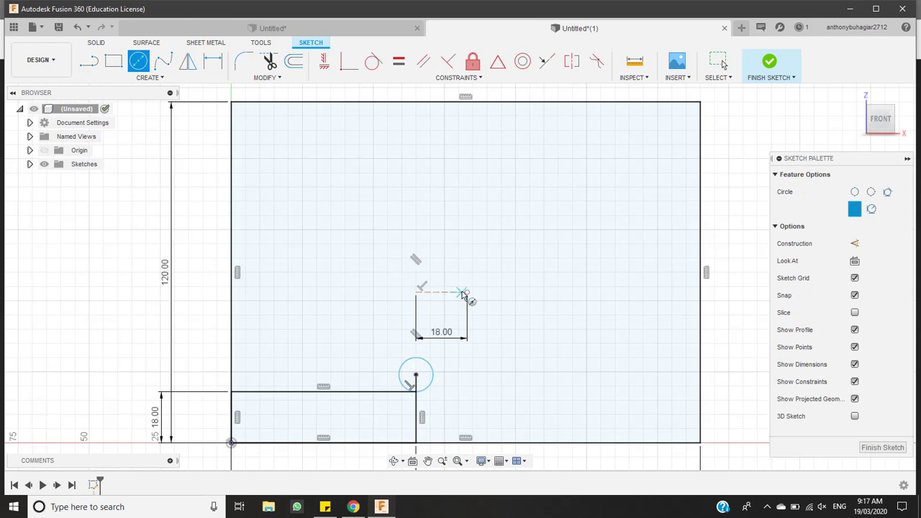
click(467, 293)
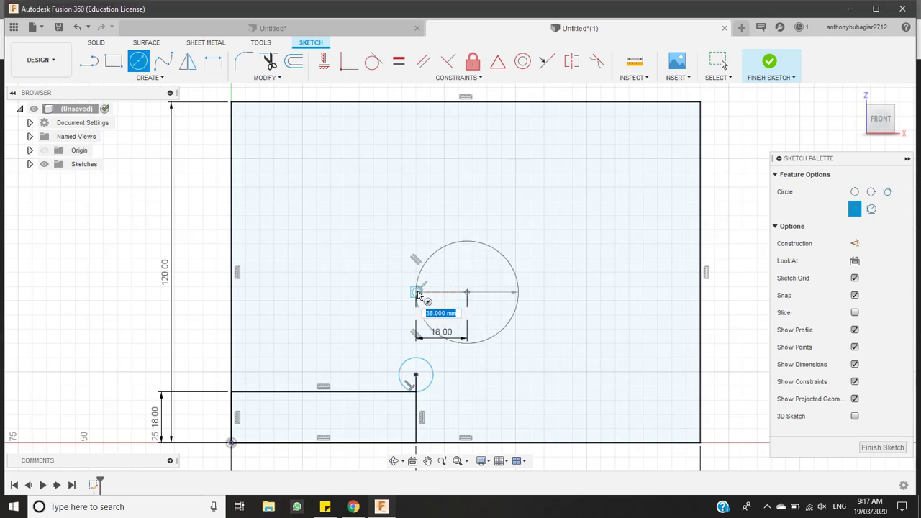
click(418, 295)
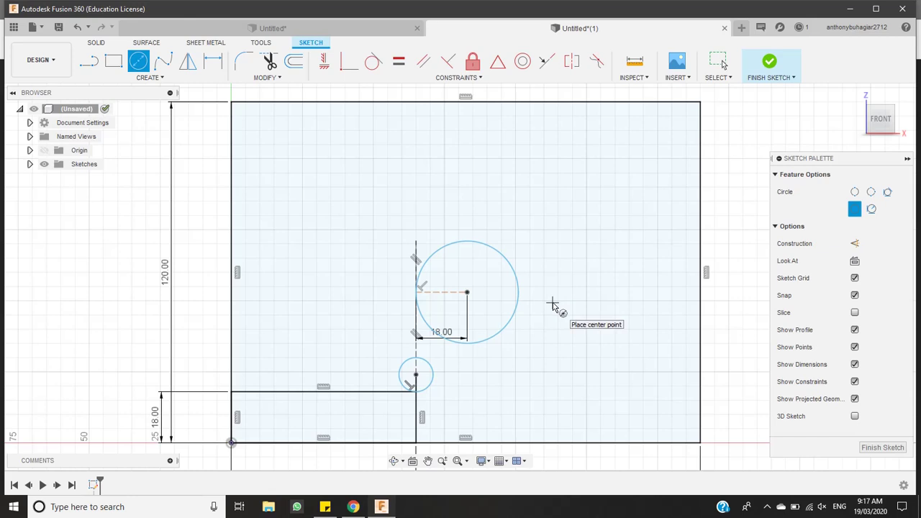
key(Escape)
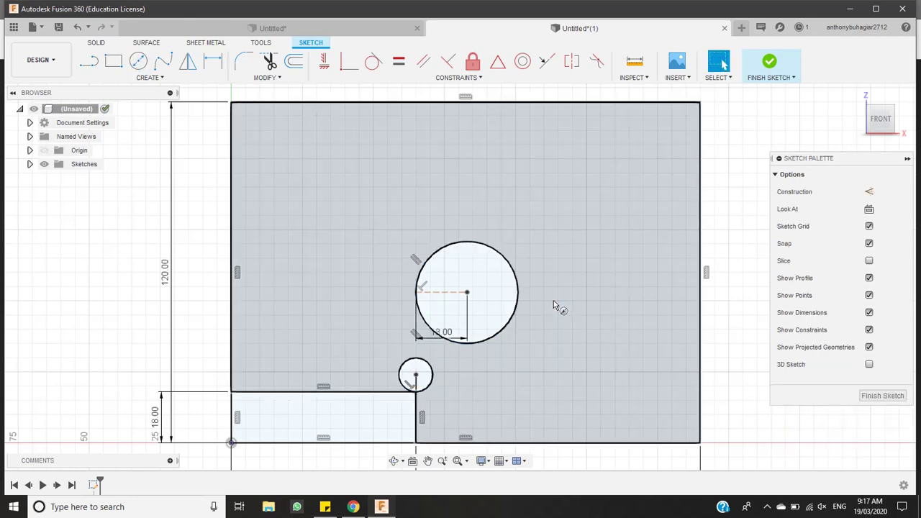
Undo the large circle, both 18 mm lines and the removal of the vertical construction line's 53 mm dimension
key(ctrl+z)
key(ctrl+z)
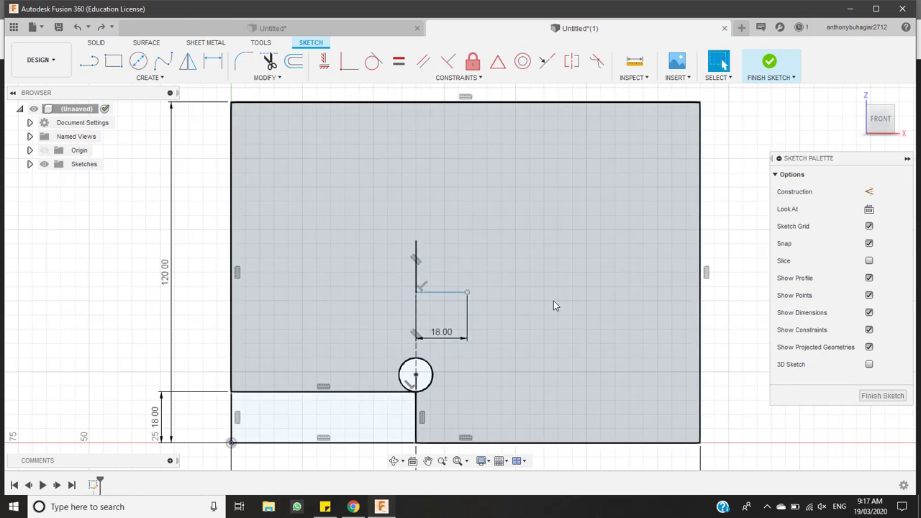
key(ctrl+z)
key(ctrl+z)
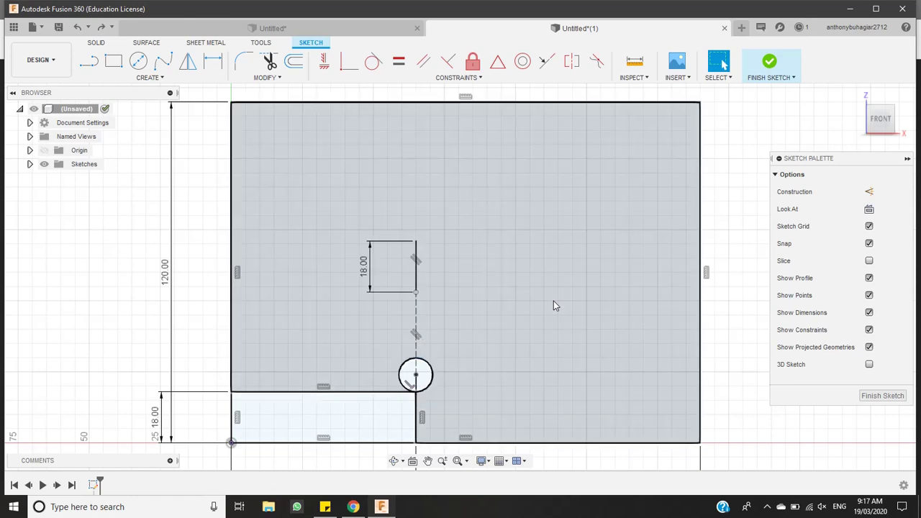
key(ctrl+z)
key(ctrl+z)
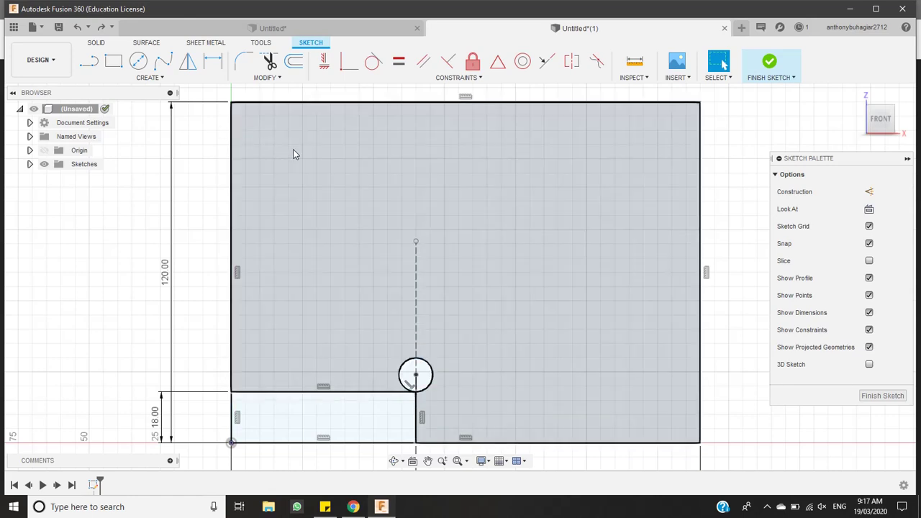
key(ctrl+z)
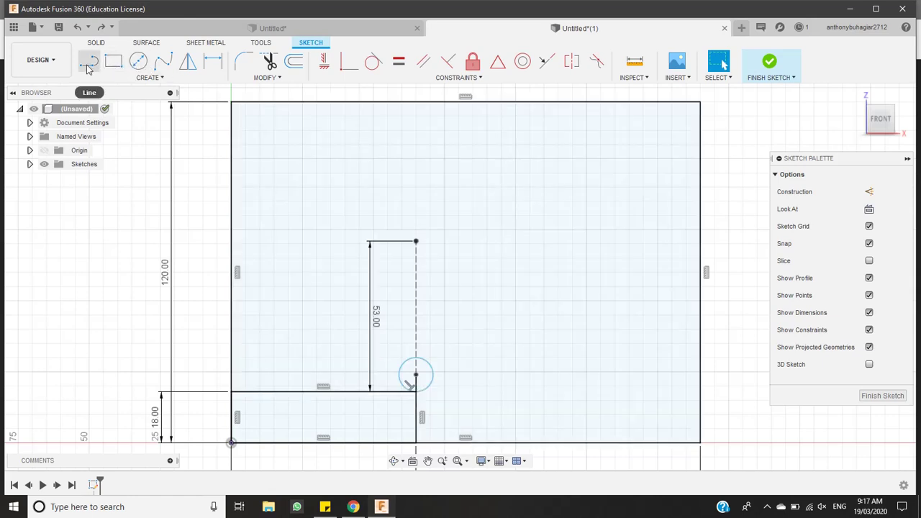
click(88, 67)
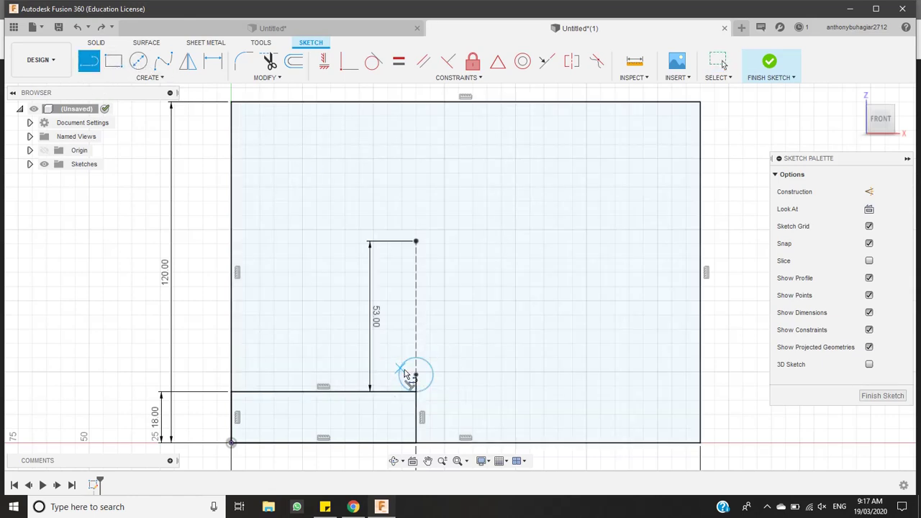
scroll(407, 377, down, 2)
scroll(409, 377, up, 5)
scroll(408, 377, up, 1)
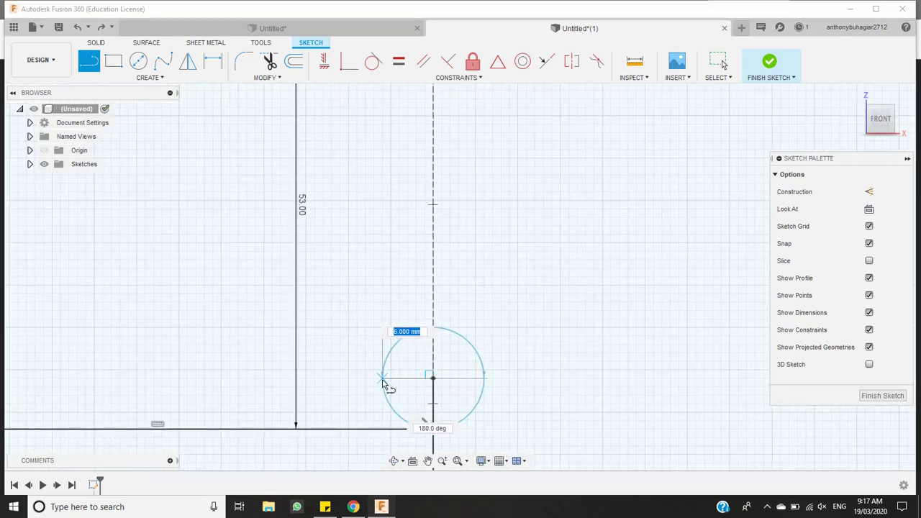
key(Escape)
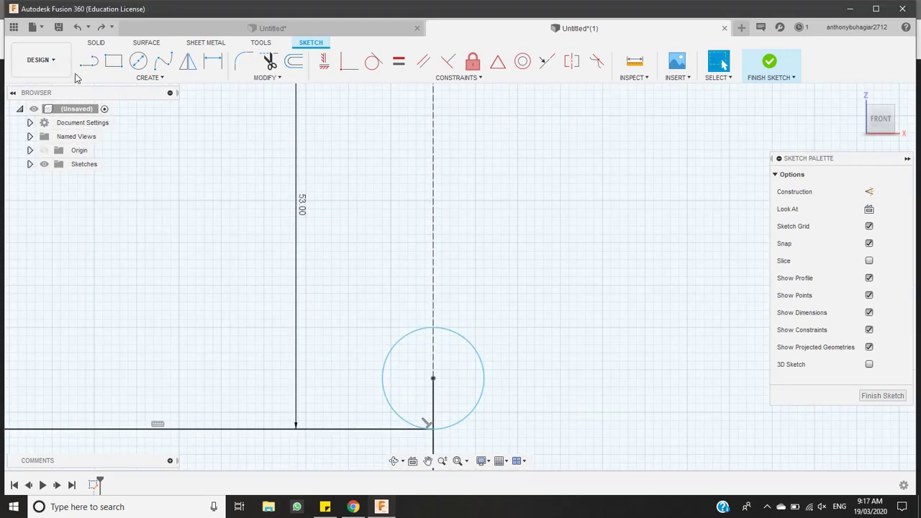
Draw a 6 mm line from the small circle's centre to its left edge, and a 47 mm vertical line upward from there
click(89, 61)
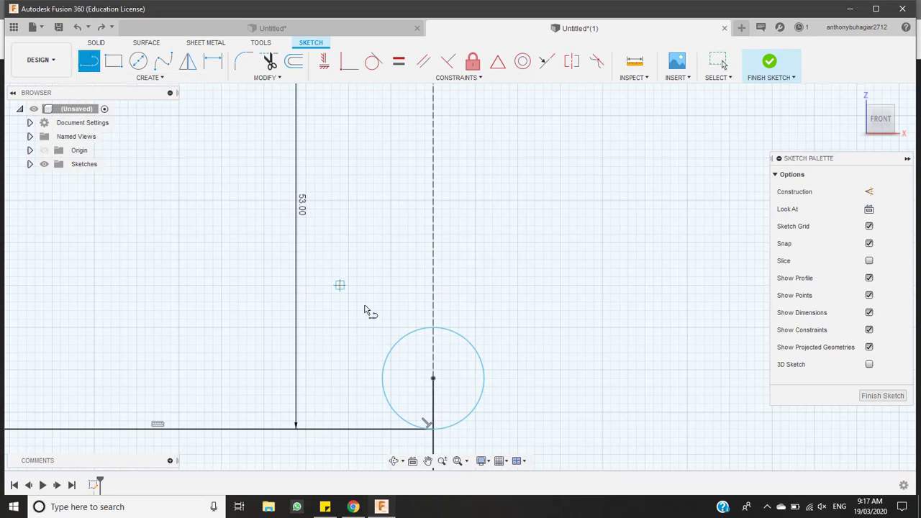
click(433, 378)
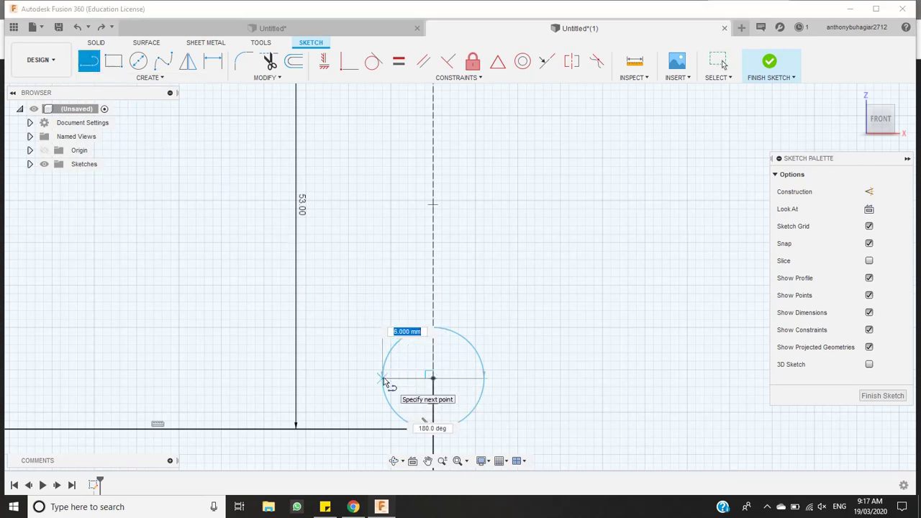
double_click(383, 380)
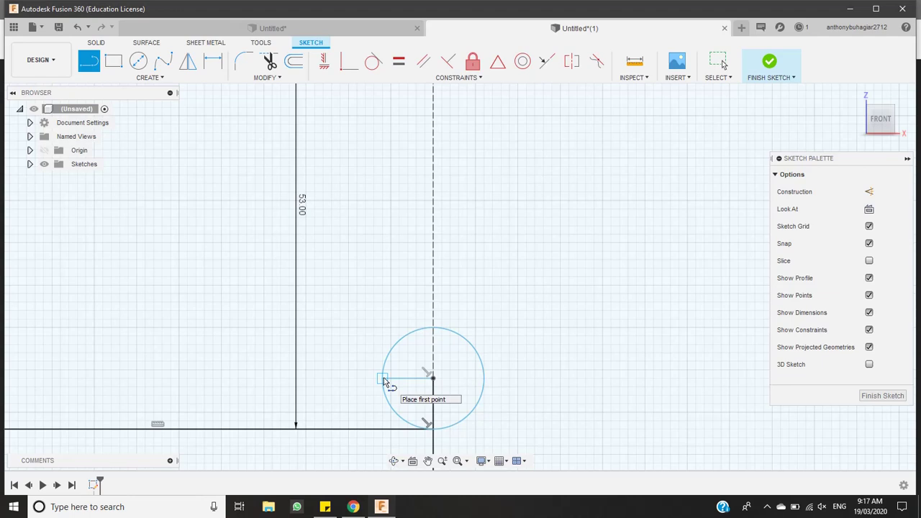
scroll(384, 379, down, 3)
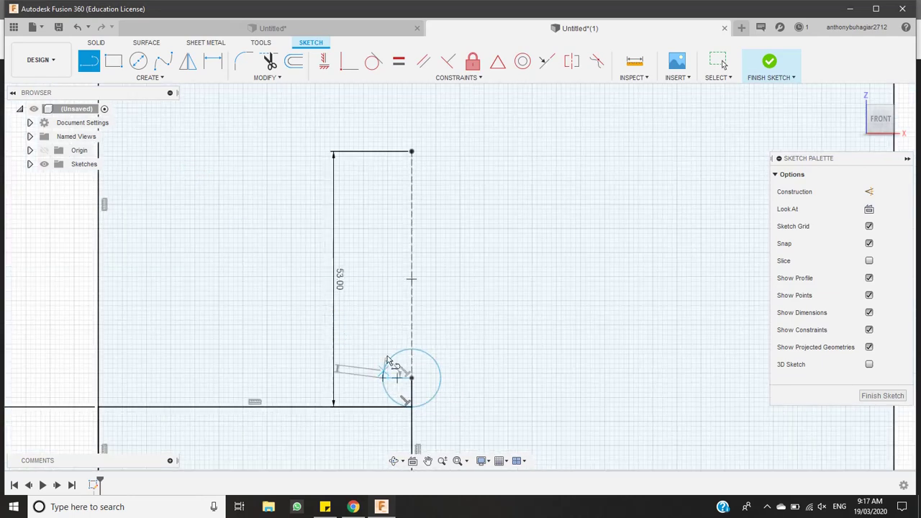
click(383, 379)
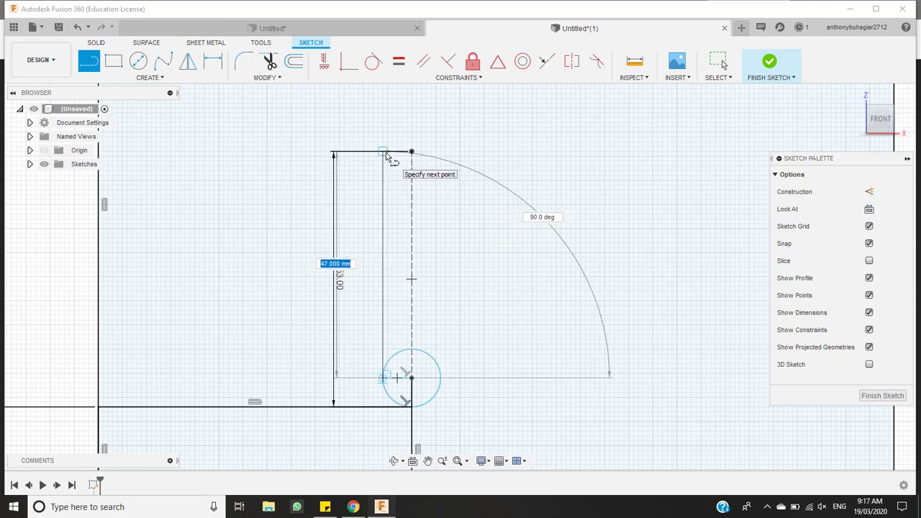
click(385, 152)
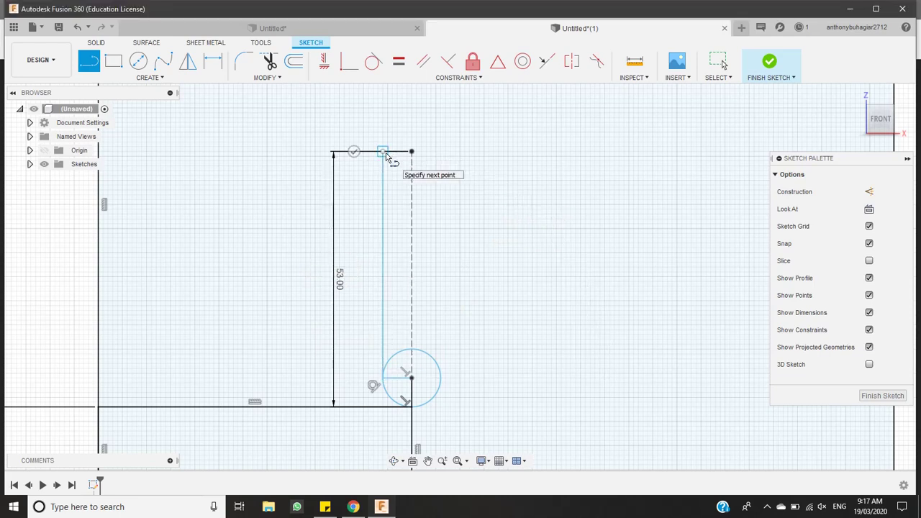
key(Escape)
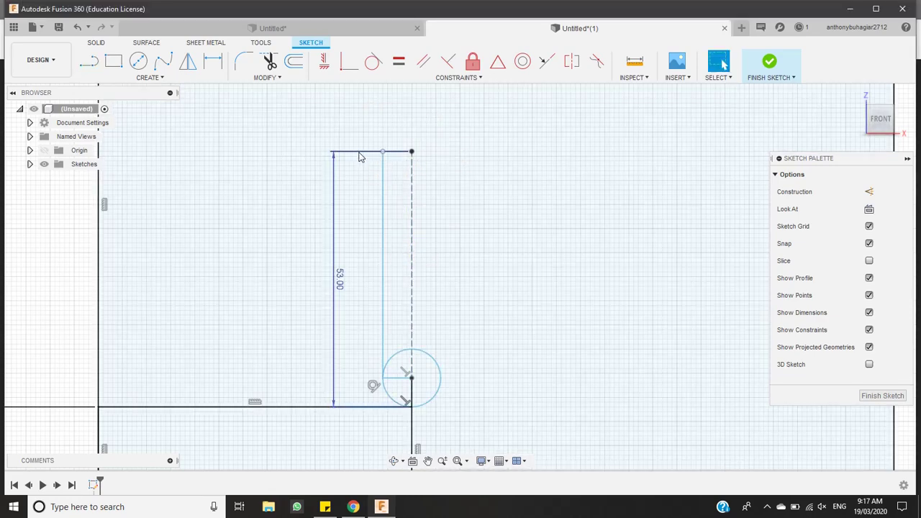
Delete the 53 mm dimension and its construction line, and convert the 47 mm vertical line to construction geometry
key(Delete)
click(413, 286)
key(Delete)
click(382, 270)
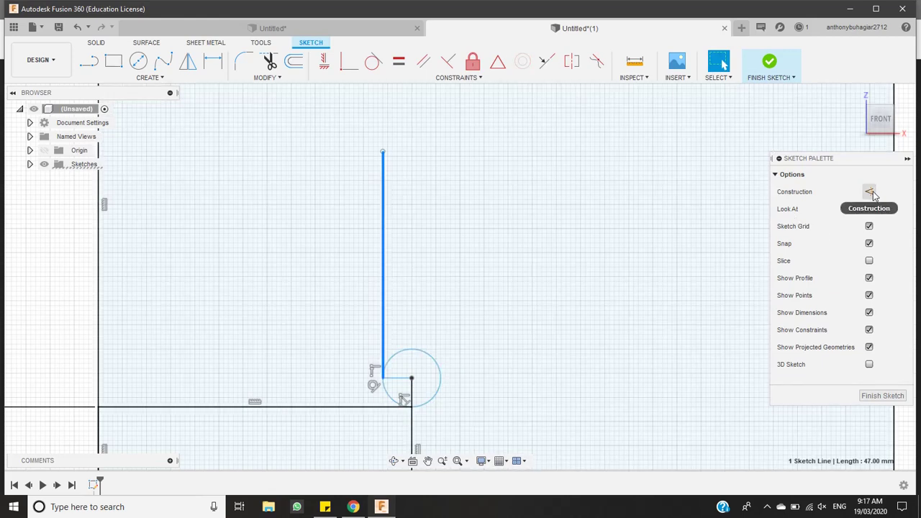
click(869, 191)
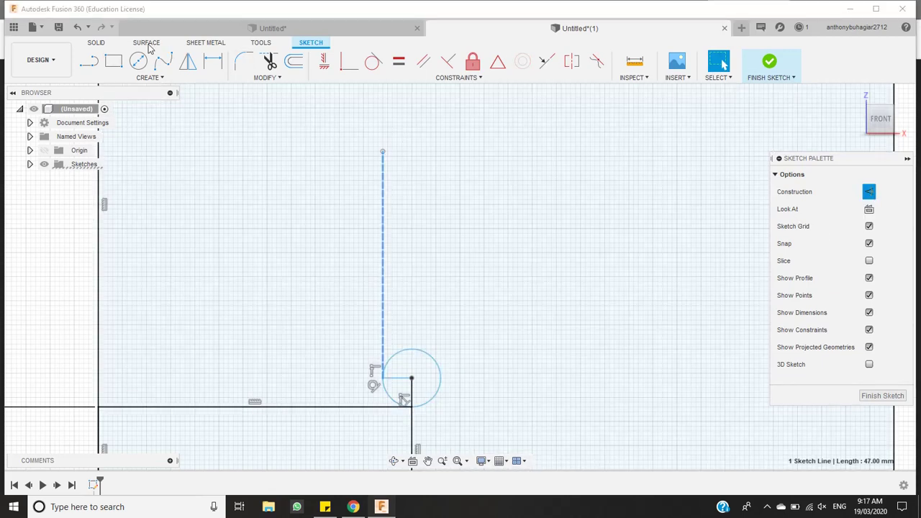
Draw an 18 mm line downward from the 47 mm construction line's upper end, along that line
click(89, 60)
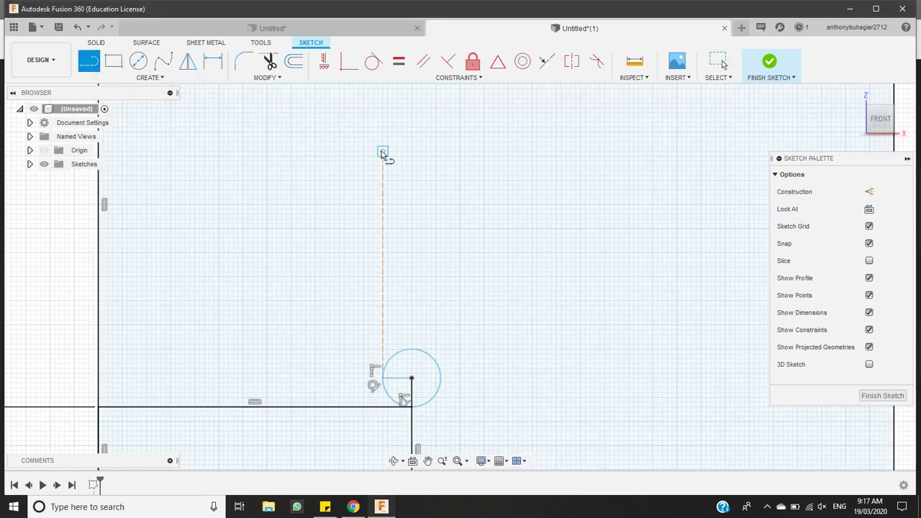
click(383, 153)
text(18)
key(Return)
key(Escape)
Draw an 18 mm horizontal line rightward from the lower end of the 18 mm vertical line
click(89, 60)
click(382, 238)
text(1)
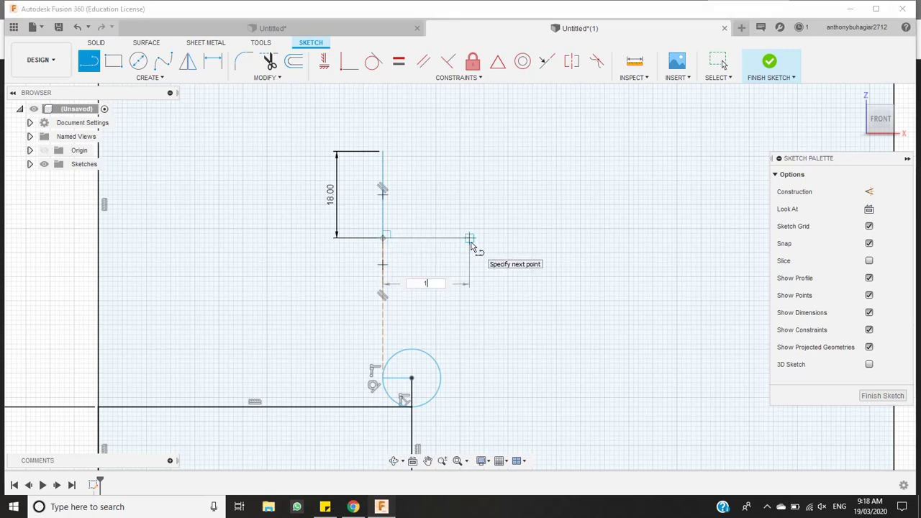
text(8)
key(Tab)
key(Return)
key(Escape)
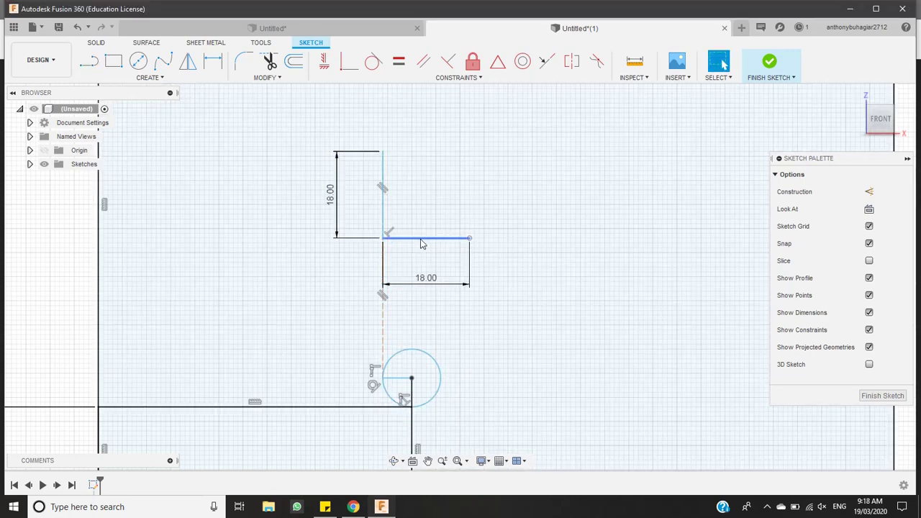
Convert both 18 mm lines to construction geometry and delete their dimensions
click(421, 238)
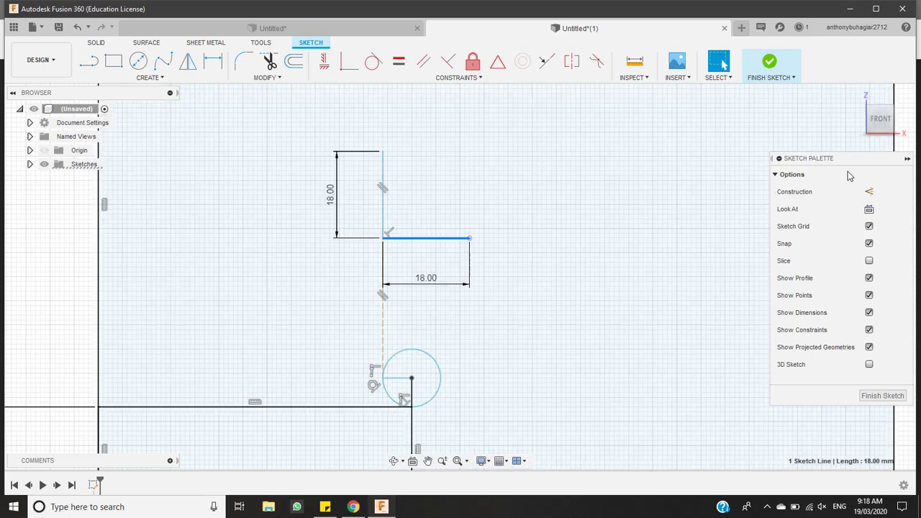
click(871, 192)
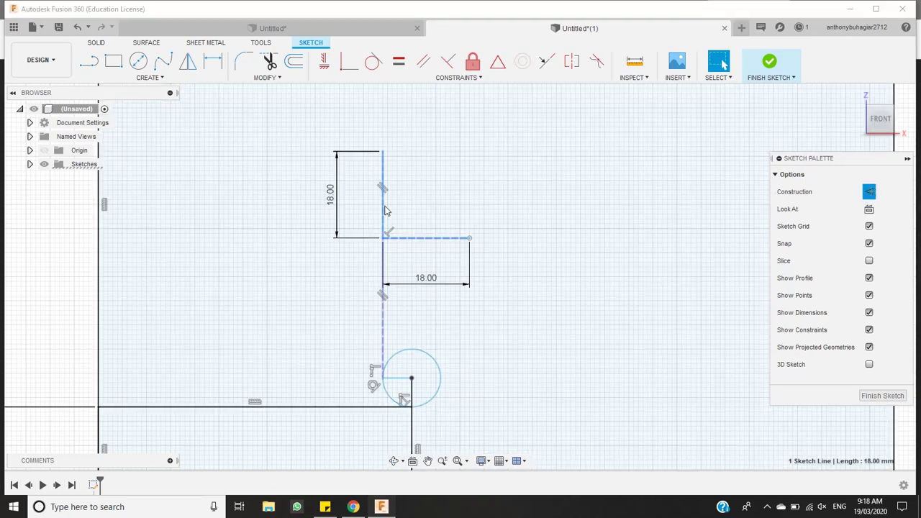
click(382, 212)
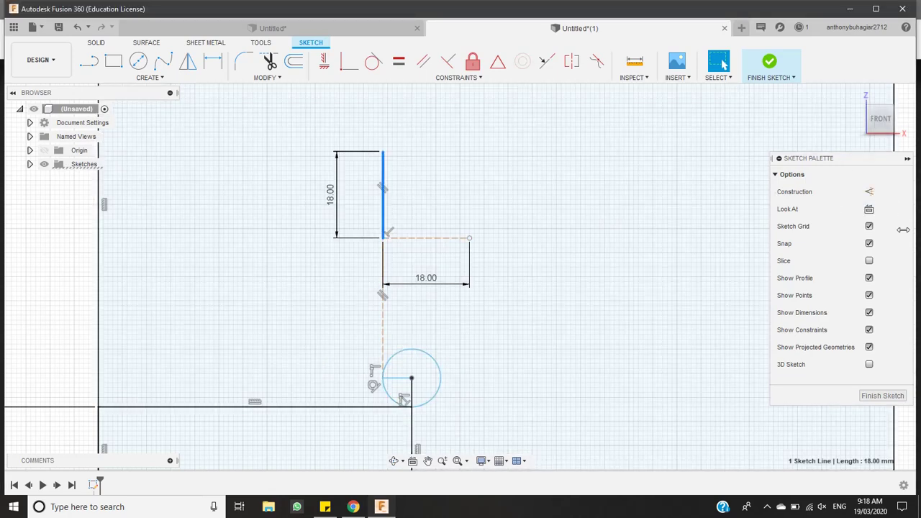
click(870, 192)
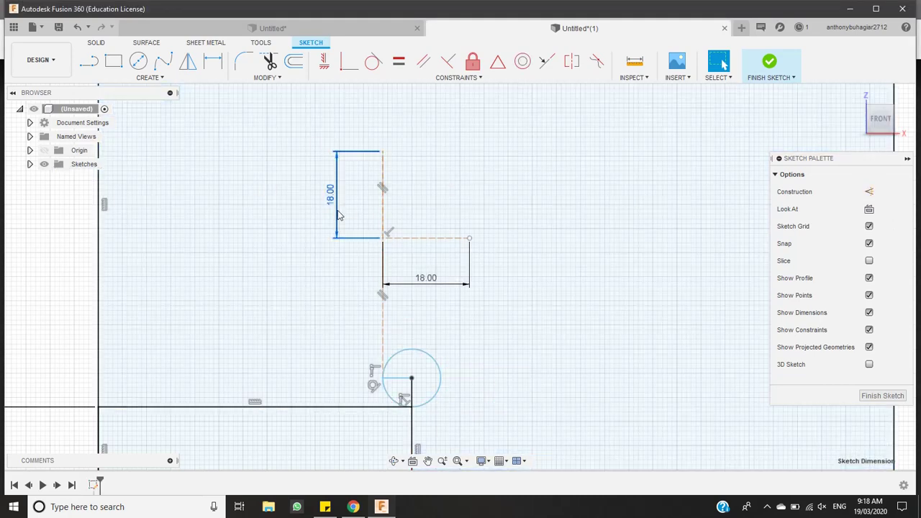
click(338, 214)
key(Delete)
click(455, 285)
key(Delete)
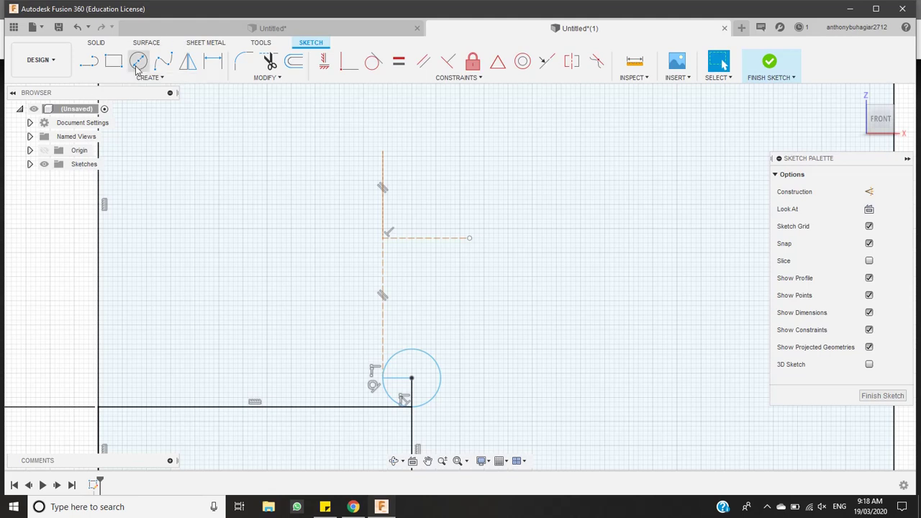
Draw a circle centred on the free end of the 18 mm horizontal construction line, passing through that line's other end
click(139, 60)
click(469, 237)
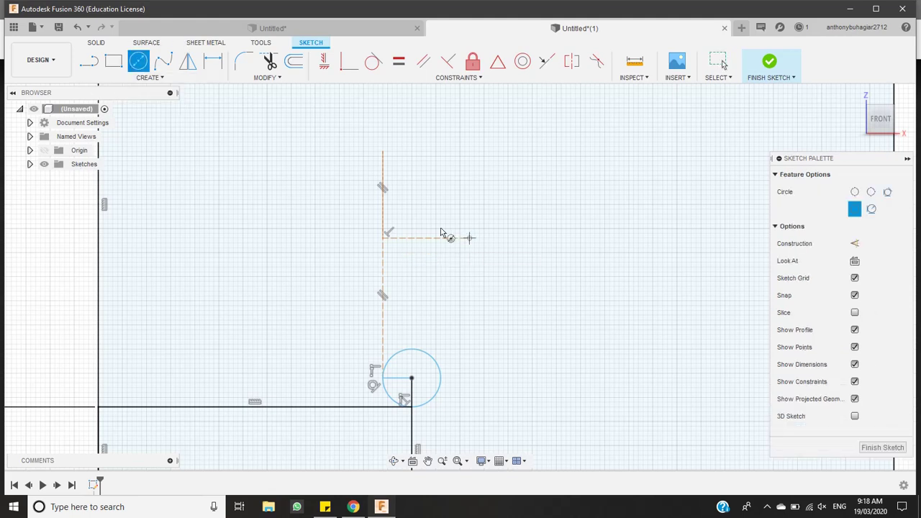
click(383, 238)
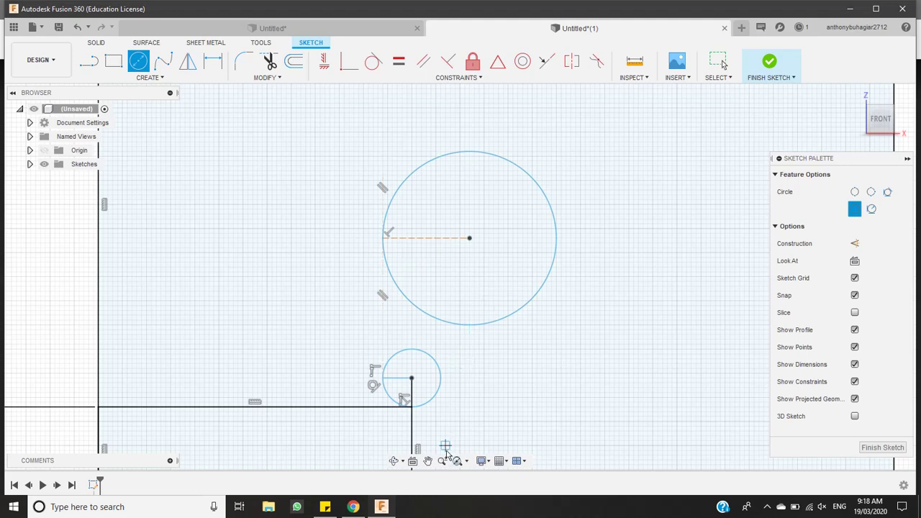
Check the engineering drawing in the browser, and draw a vertical line from the R18 circle's leftmost point down to the R6 circle's leftmost point
click(353, 506)
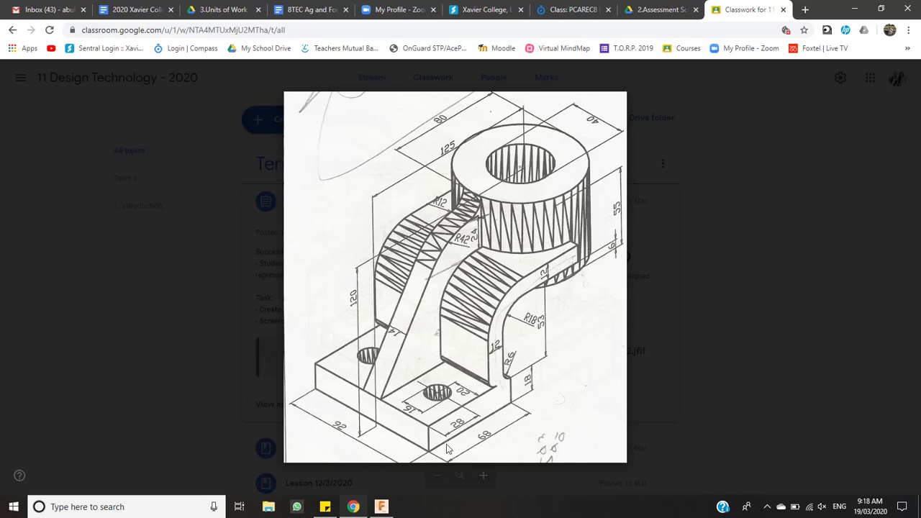
click(381, 506)
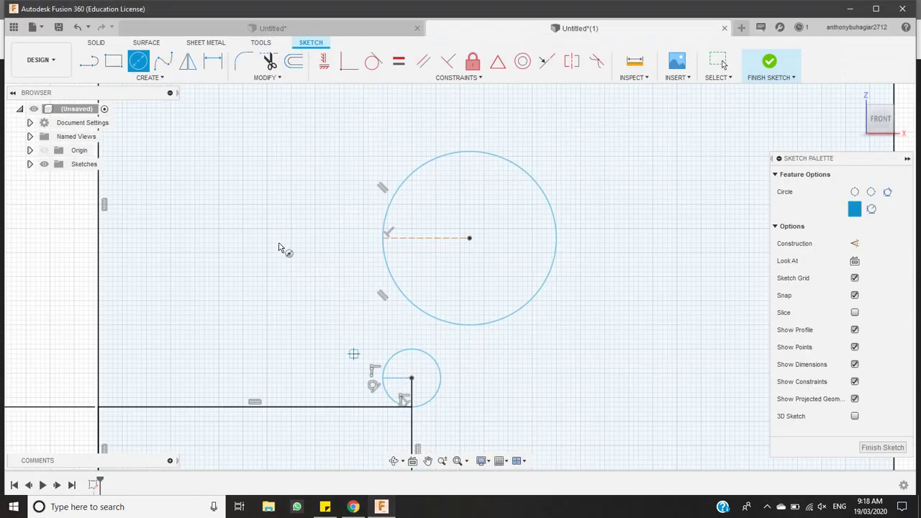
click(89, 60)
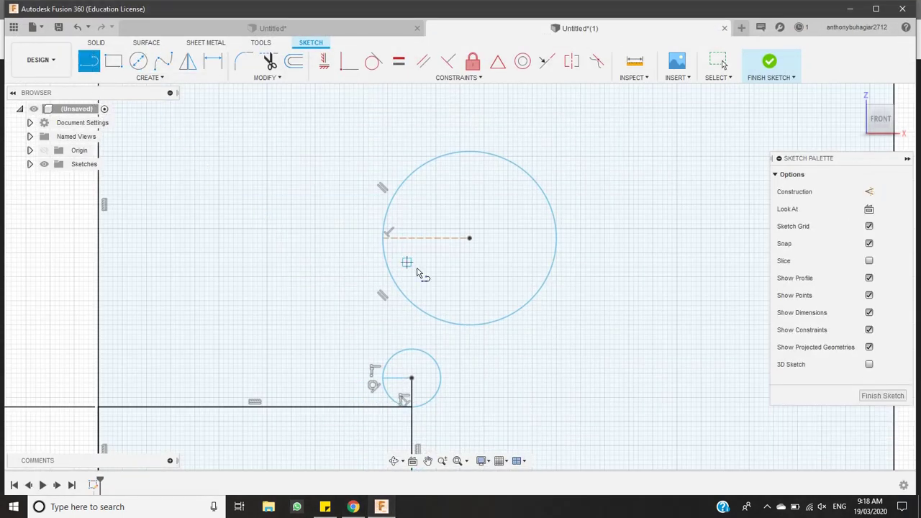
click(382, 238)
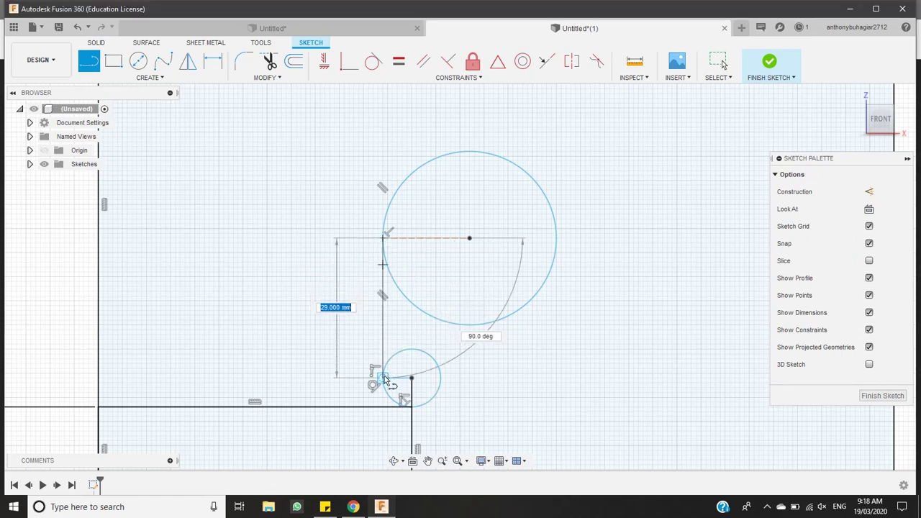
key(Return)
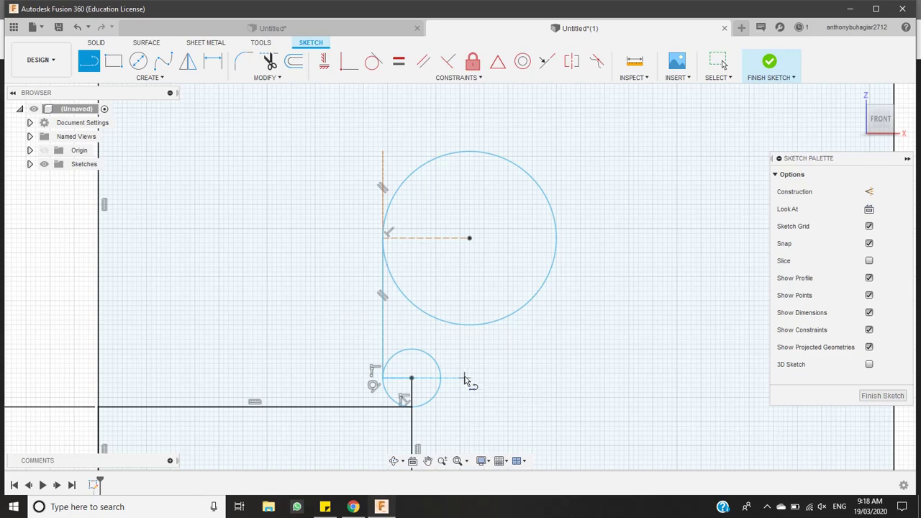
key(Escape)
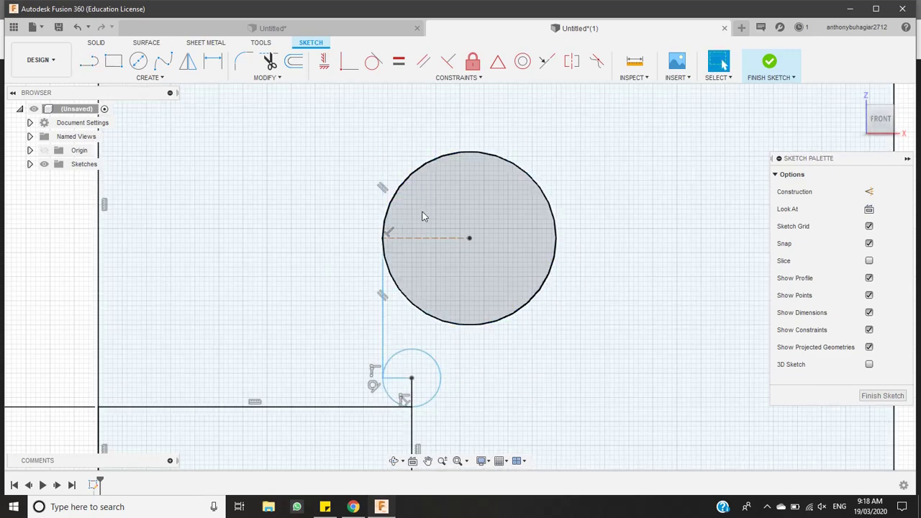
Examine the upright's thickness beside the R18 and R6 curves on the engineering drawing in the browser, and return to the sketch in Fusion 360
scroll(423, 217, down, 6)
scroll(428, 143, up, 3)
click(395, 505)
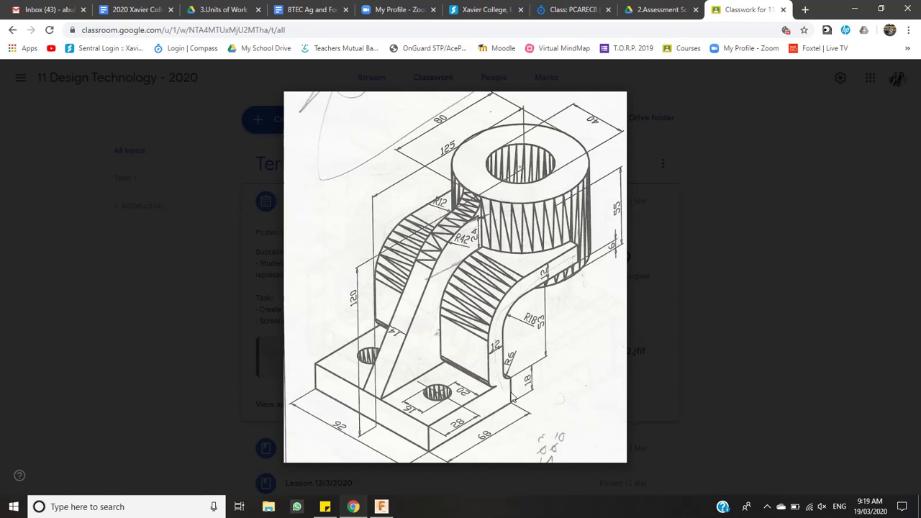
click(354, 507)
click(353, 508)
click(381, 506)
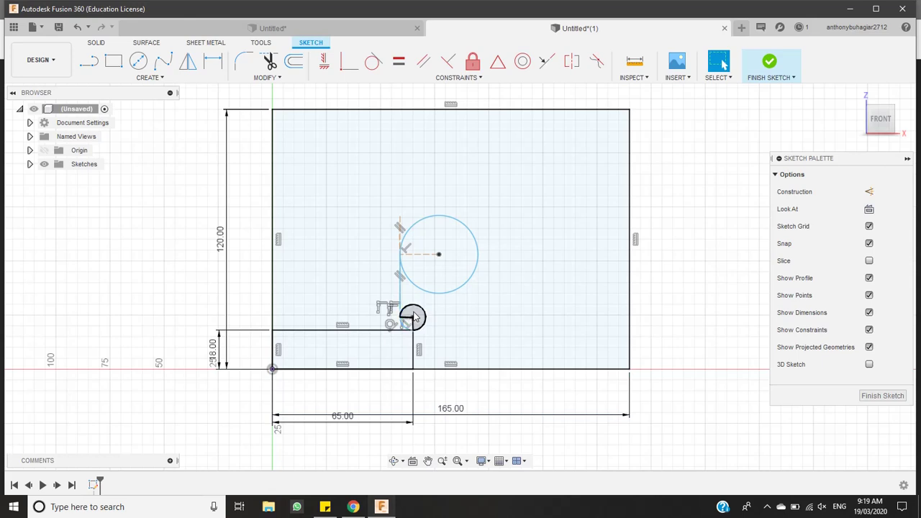
scroll(429, 259, down, 2)
scroll(428, 258, up, 3)
scroll(429, 263, up, 2)
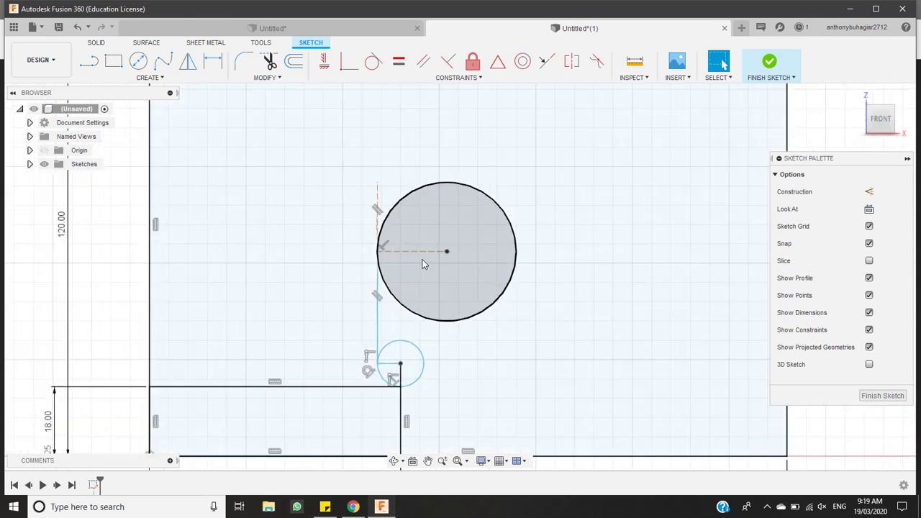
Draw a 12 mm horizontal line leftward from the R18 circle's leftmost point
key(l)
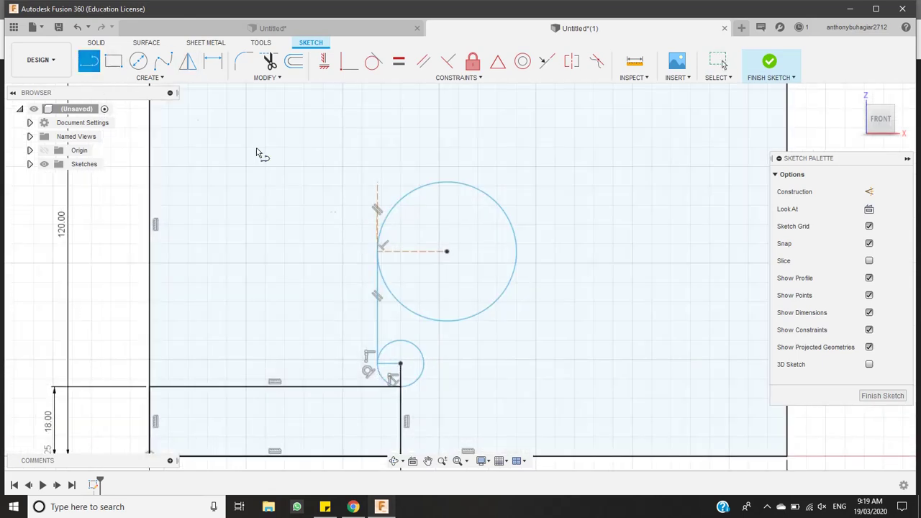
click(377, 251)
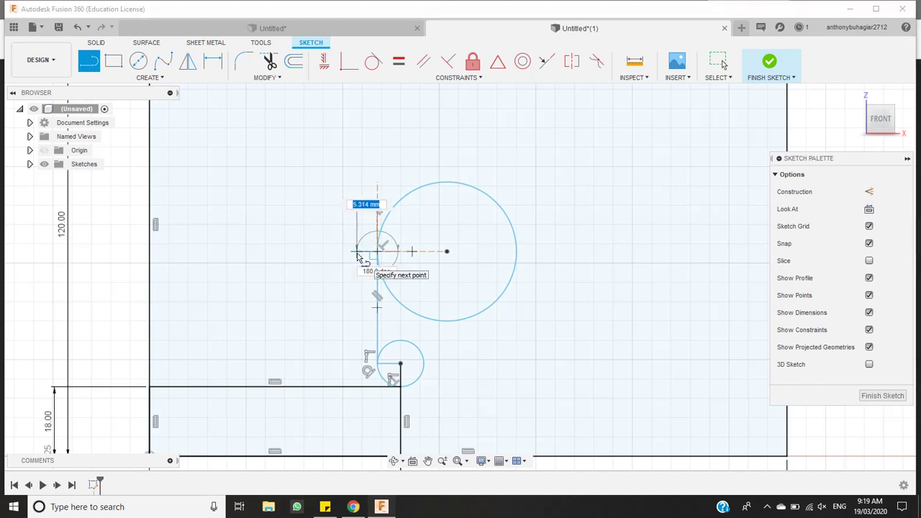
text(12)
key(Return)
key(Escape)
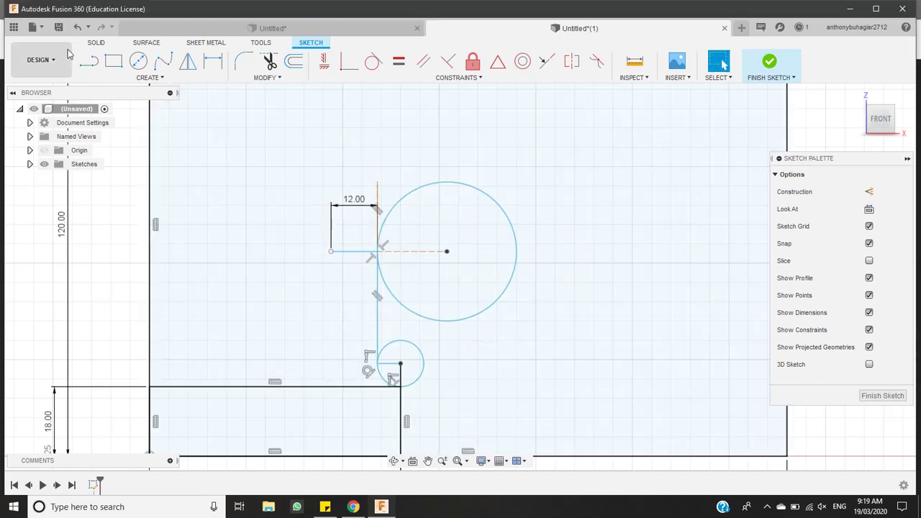
Draw a 12 mm horizontal line leftward from the R6 circle's leftmost point
click(90, 68)
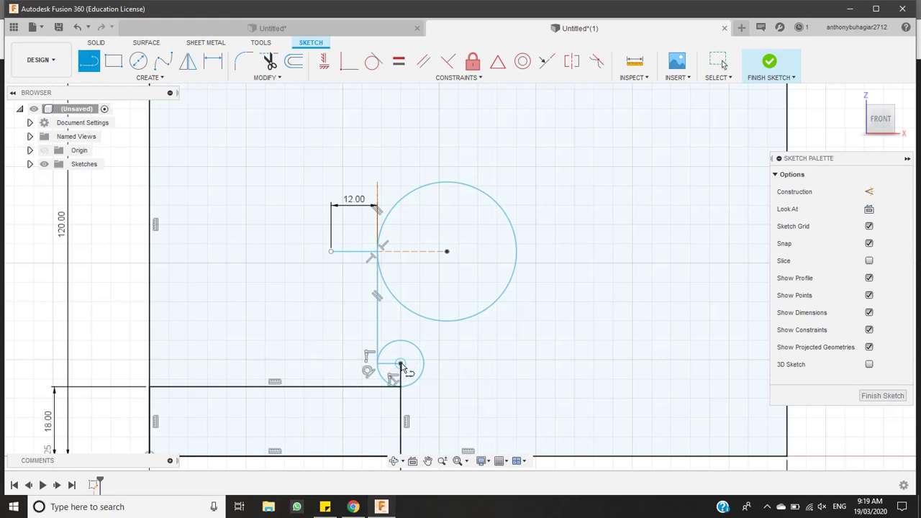
click(378, 364)
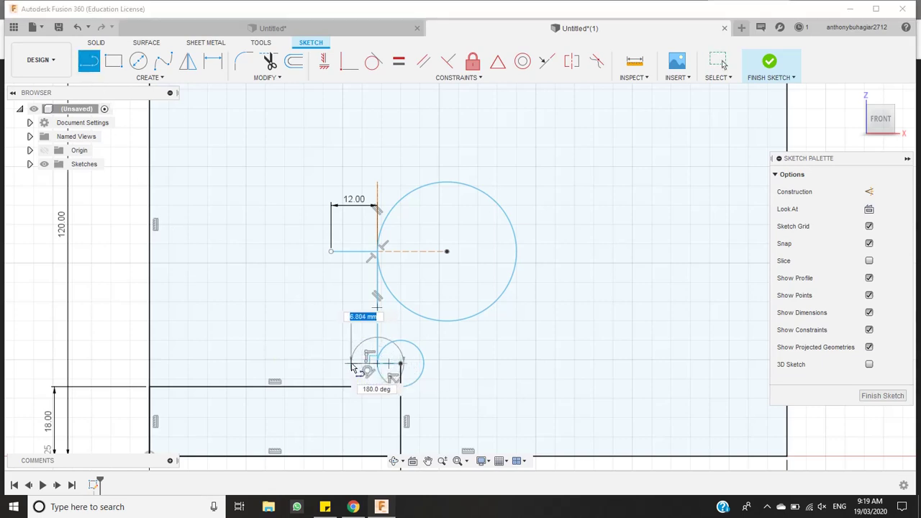
text(12)
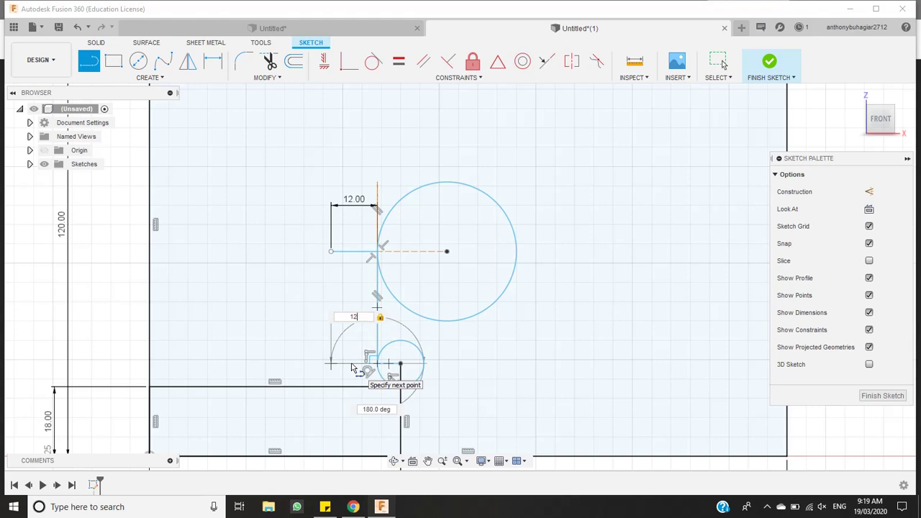
key(Return)
key(Escape)
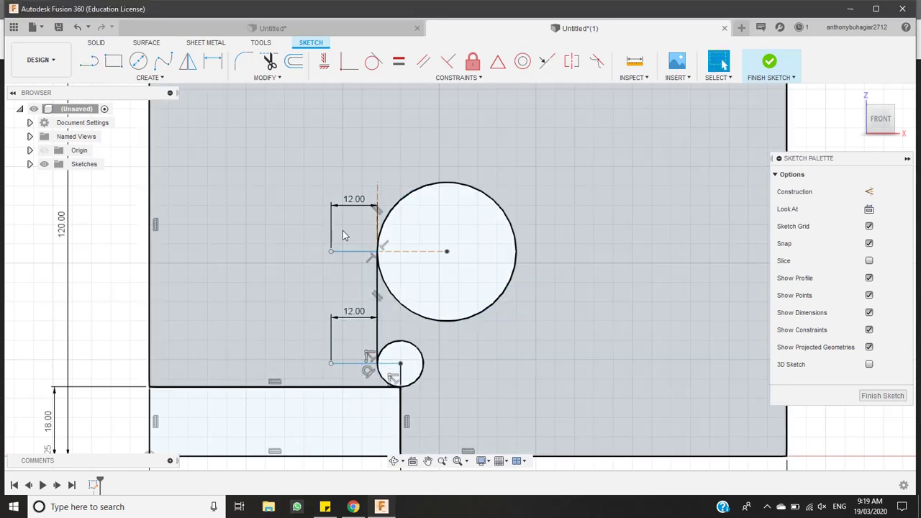
Convert both 12 mm horizontal lines to construction geometry and delete their dimensions
click(350, 251)
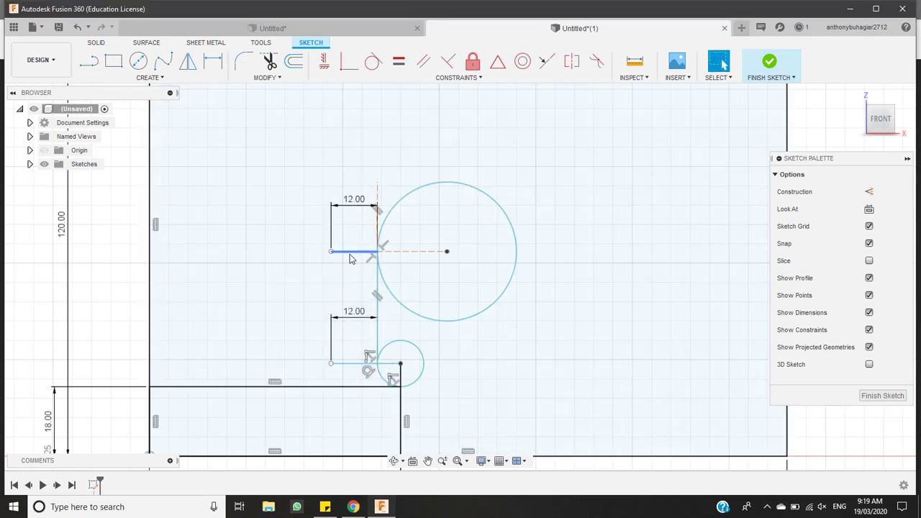
click(867, 192)
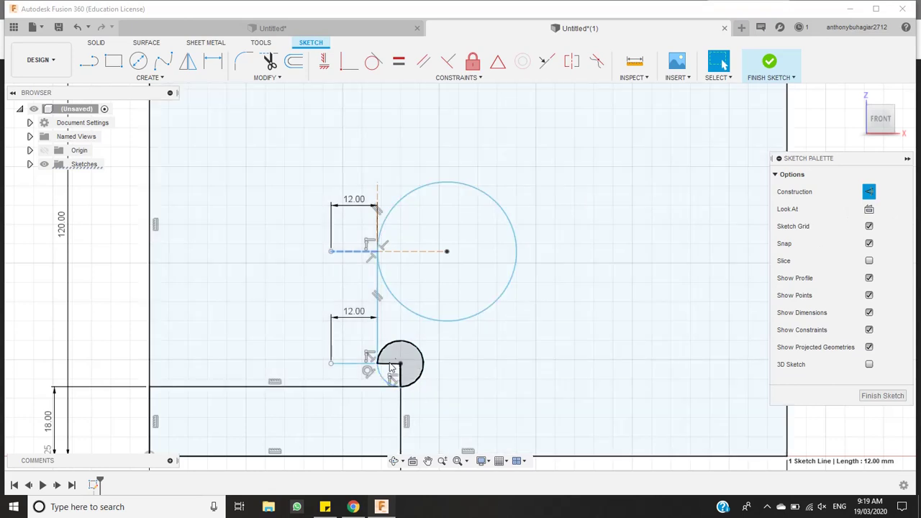
click(362, 362)
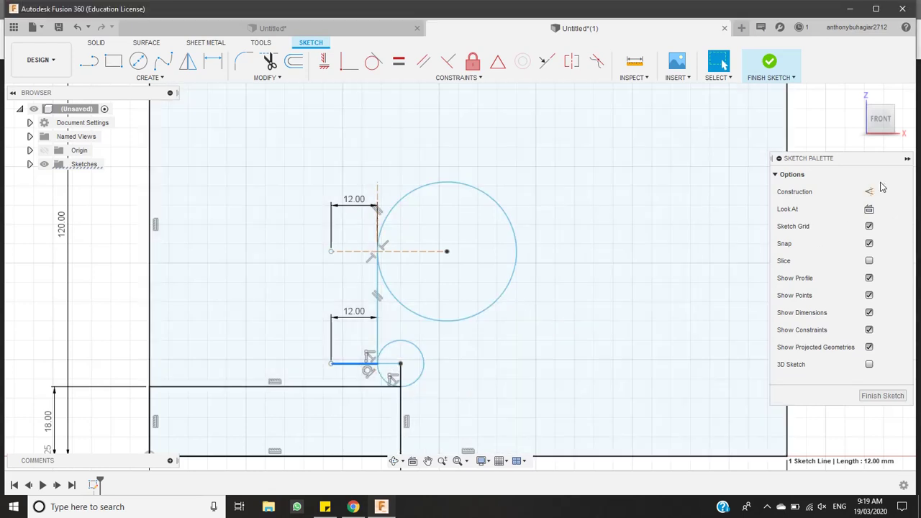
click(868, 191)
click(581, 311)
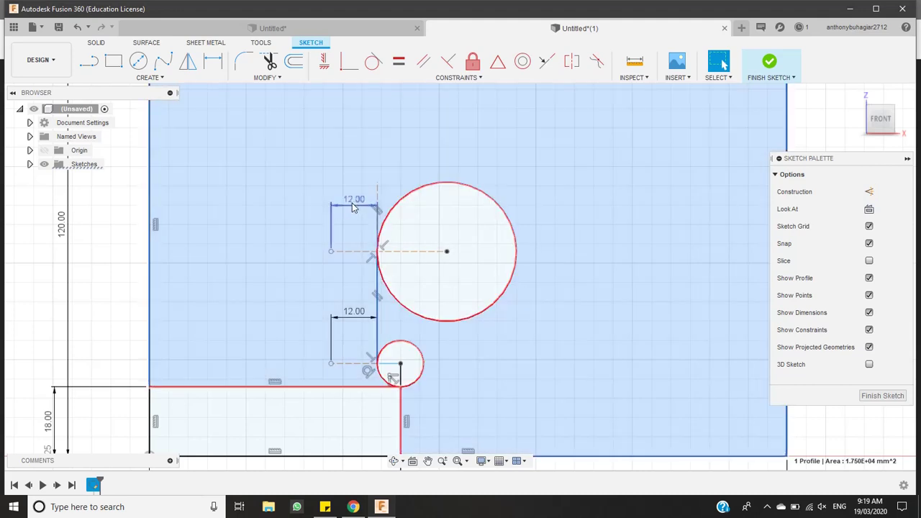
click(352, 204)
key(Delete)
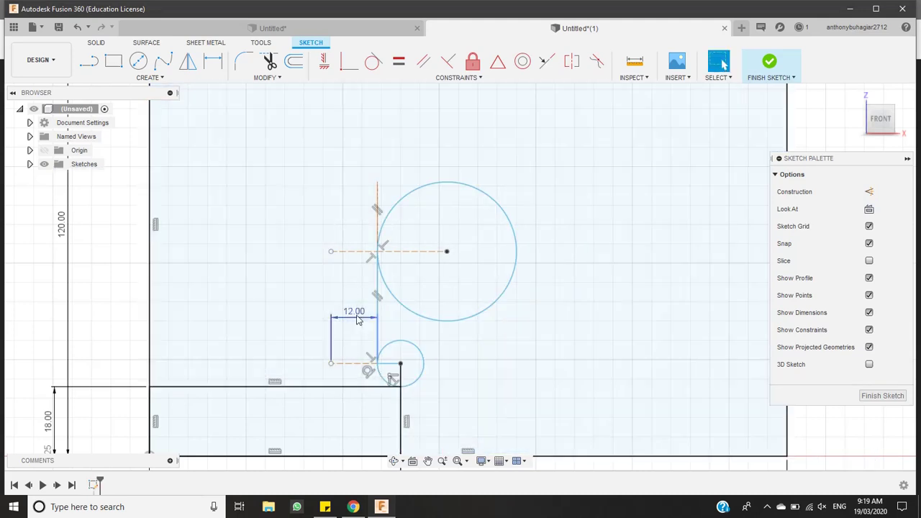
click(358, 319)
key(Delete)
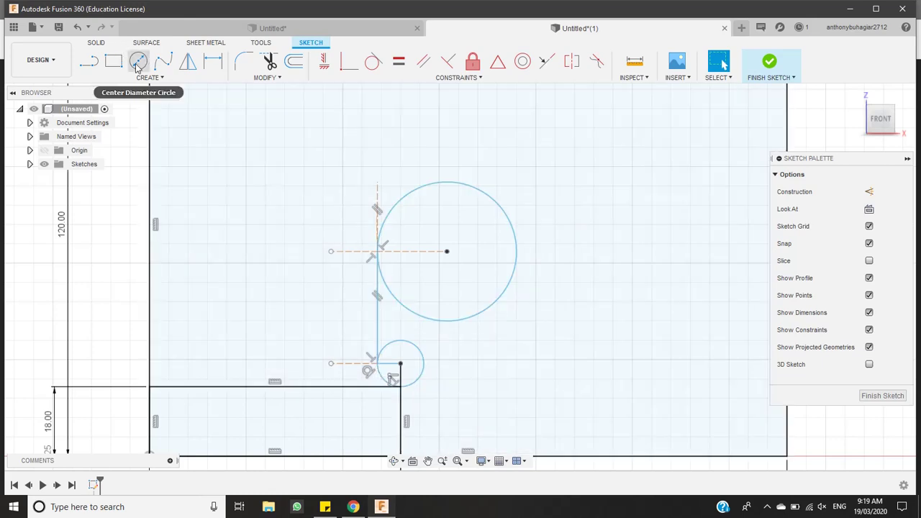
Draw circles concentric with the R18 and R6 circles, each passing through the outer end of its 12 mm construction line
click(136, 62)
click(447, 251)
click(331, 251)
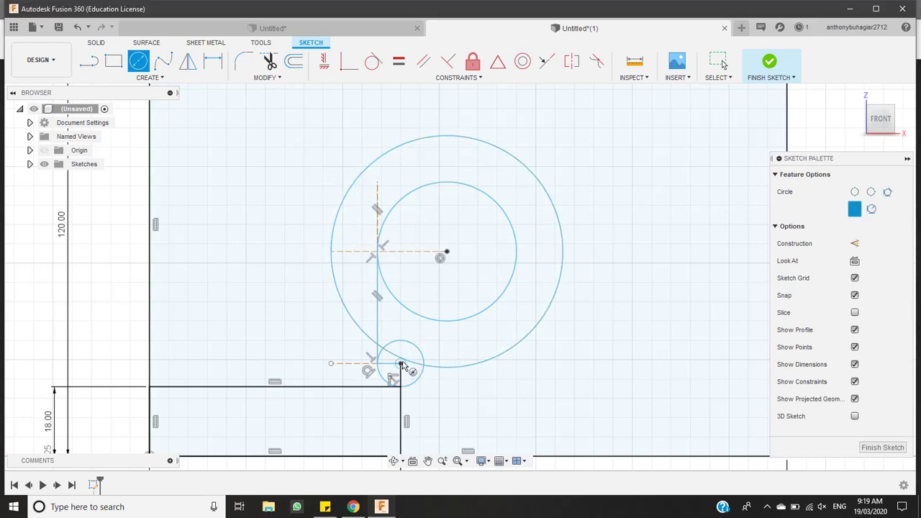
click(400, 364)
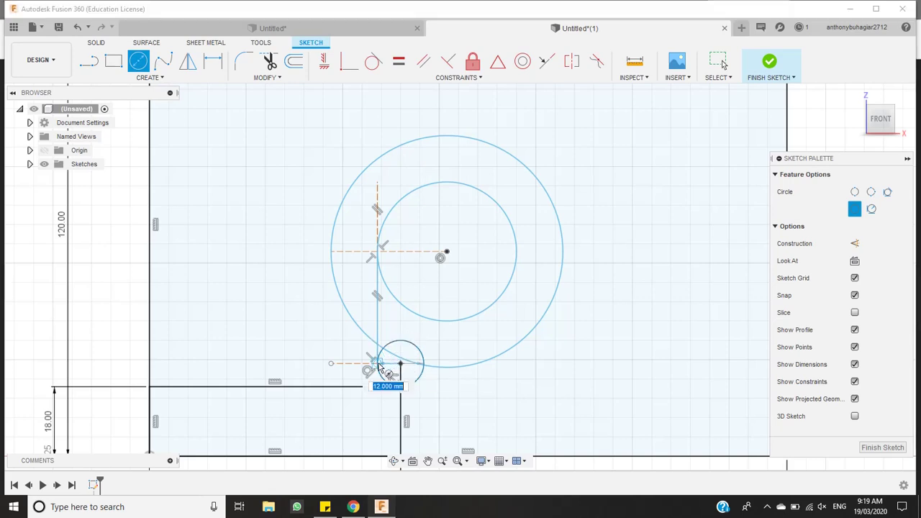
click(330, 365)
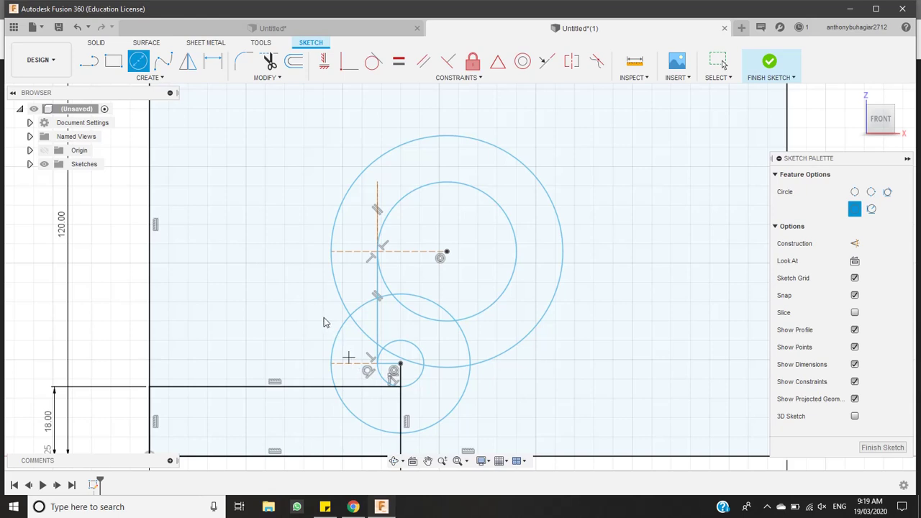
Draw a vertical line connecting the outer ends of the two 12 mm construction lines, joining the two outer circles
click(87, 64)
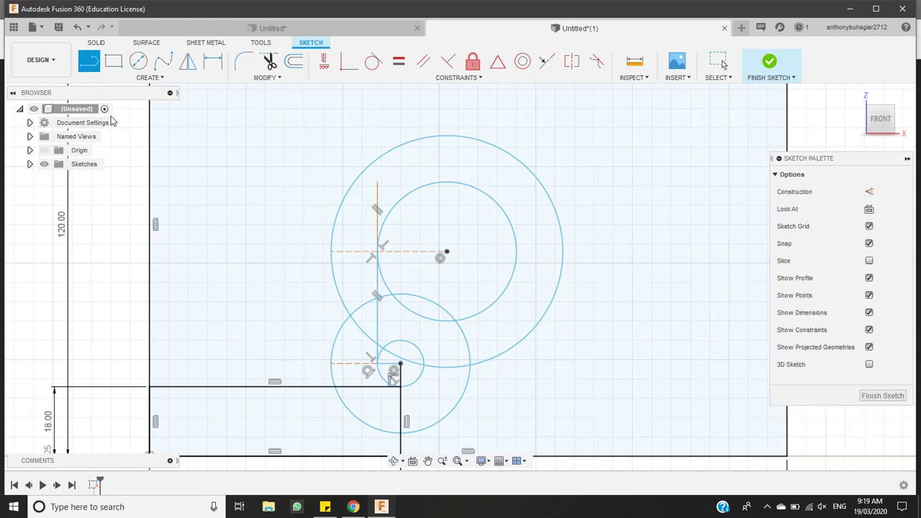
click(330, 364)
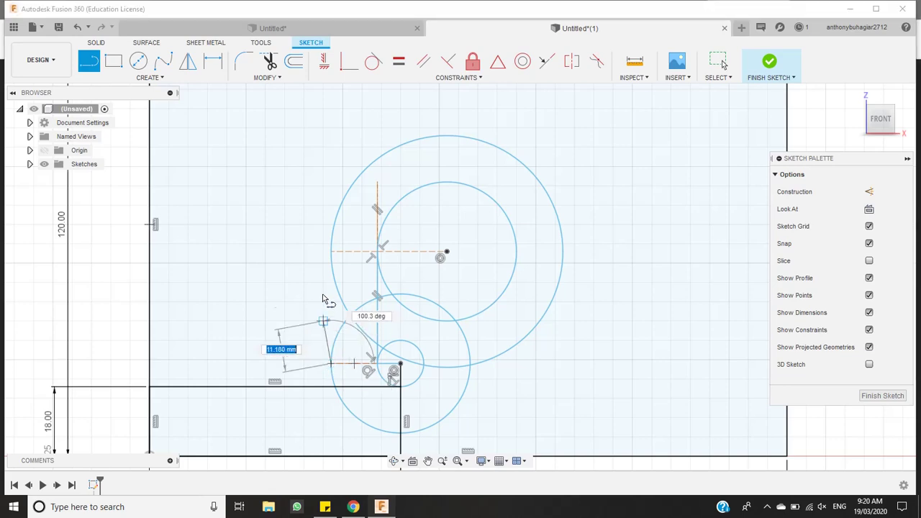
click(330, 254)
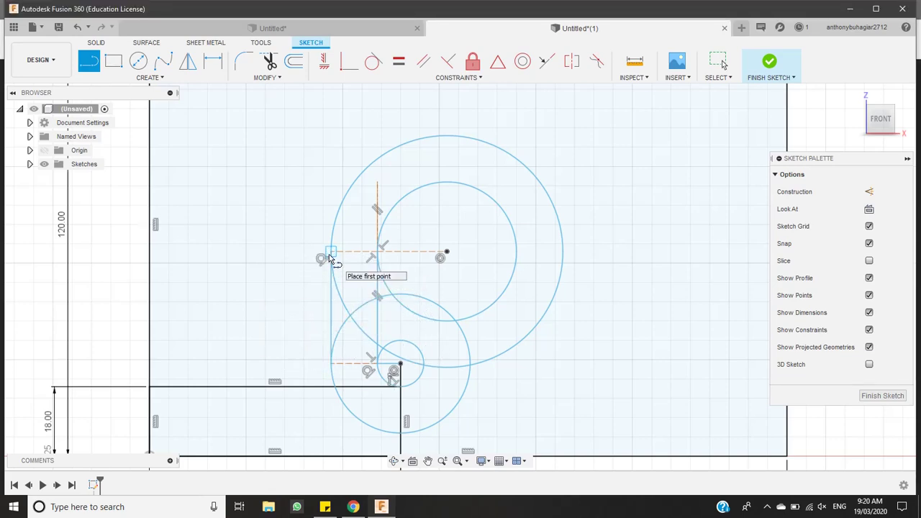
key(Escape)
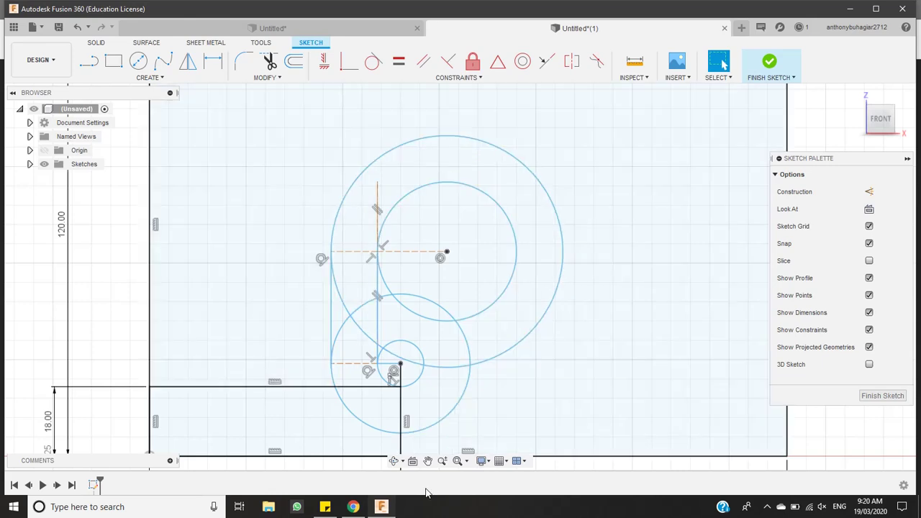
Consult Engineering Drawing 2 in Chrome, and draw a 30 mm vertical line in Fusion from the large circles' centre up to the outer circle
click(378, 512)
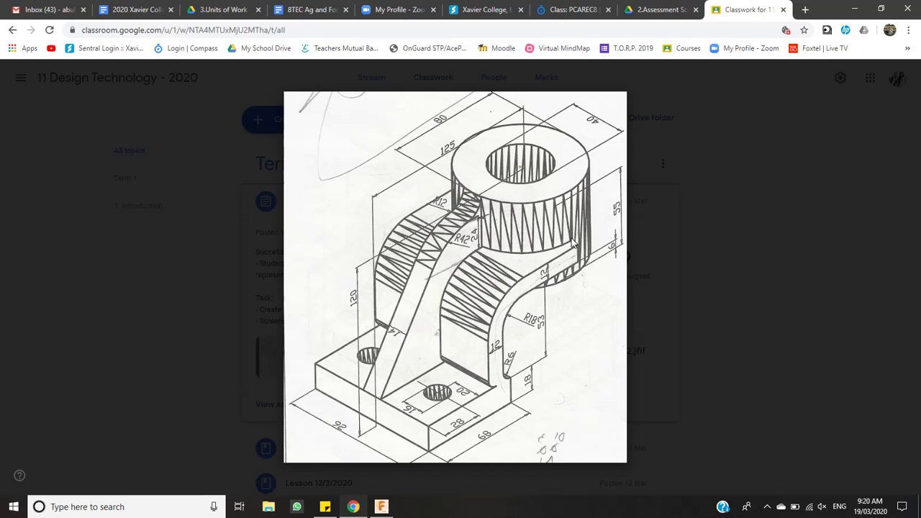
mouse_move(528, 138)
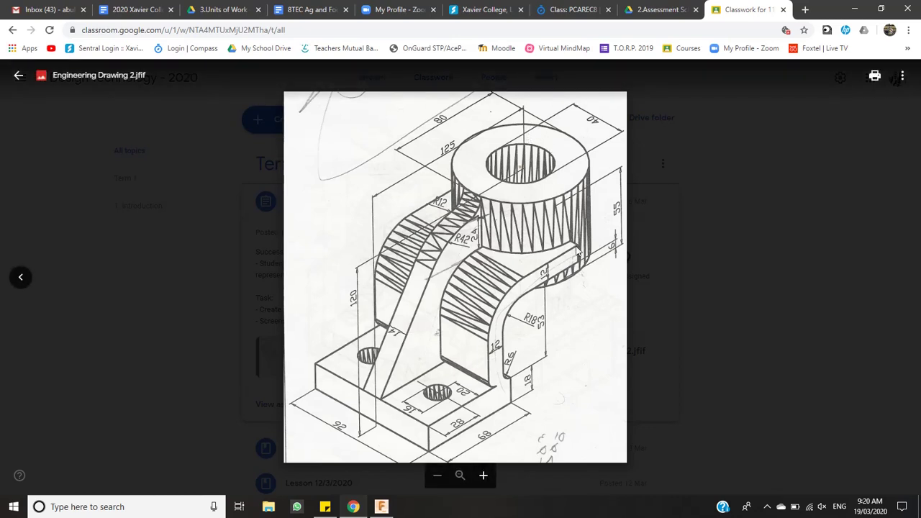
click(382, 509)
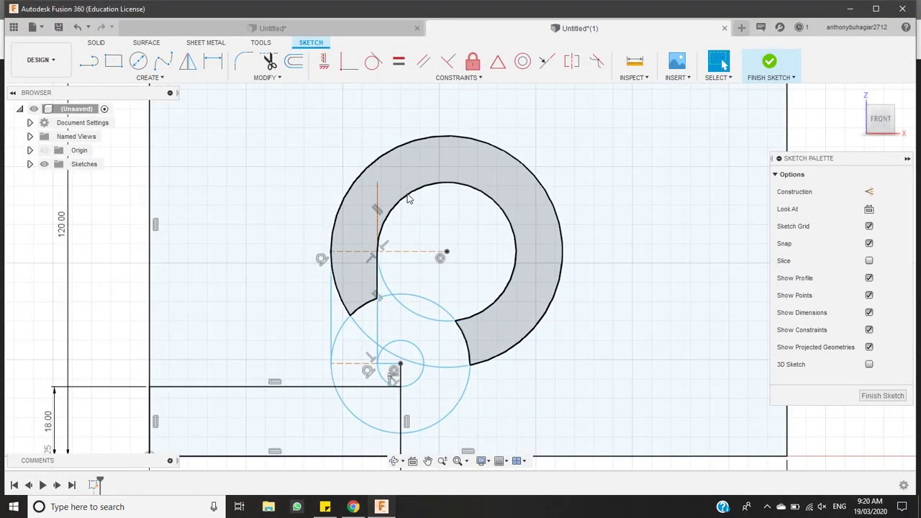
scroll(405, 191, down, 3)
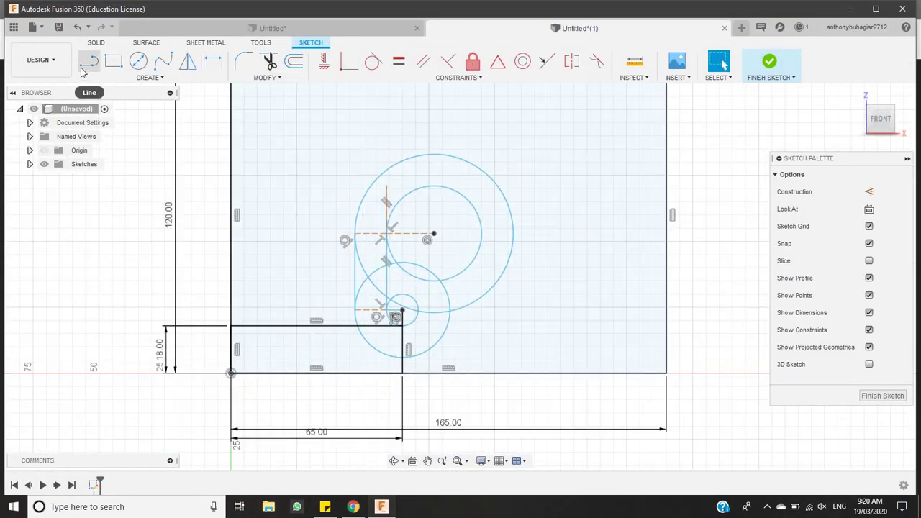
click(86, 66)
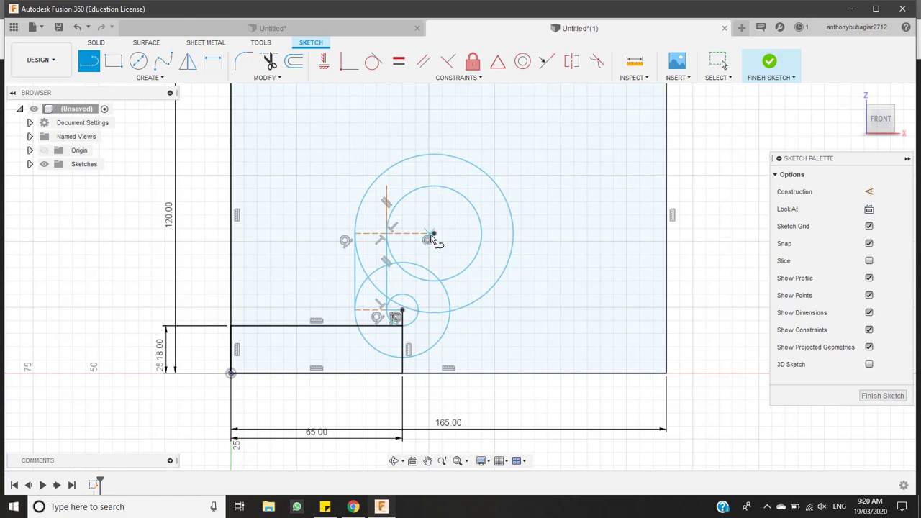
click(433, 234)
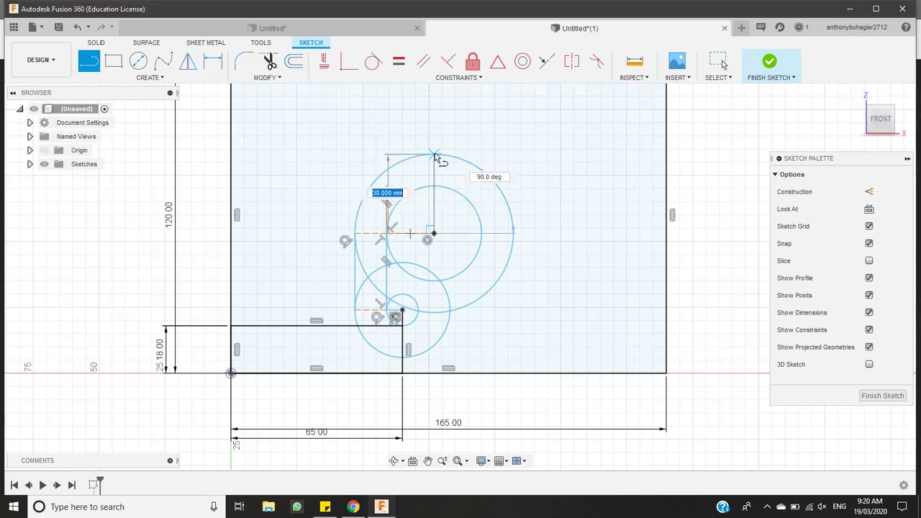
click(434, 156)
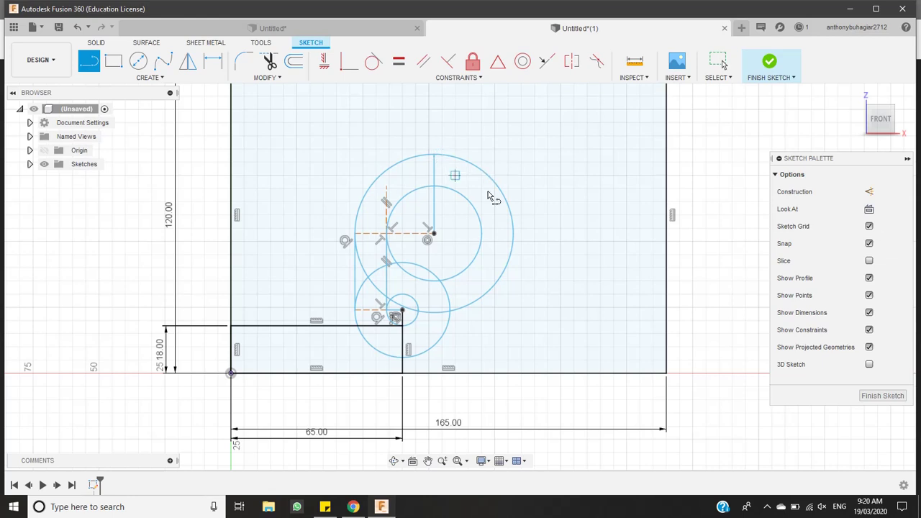
Draw an 88 mm horizontal line from the topmost point of the large outer circle to the bounding rectangle's right edge
scroll(437, 159, down, 3)
click(461, 175)
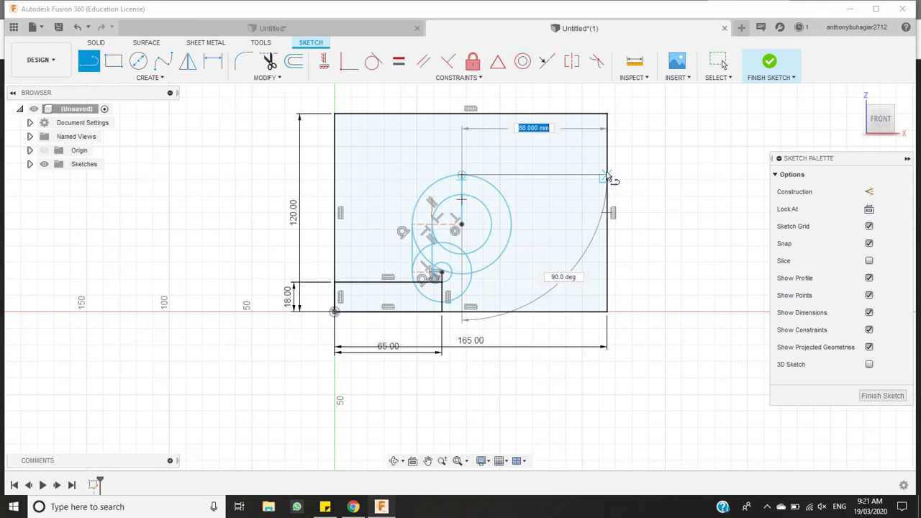
click(606, 176)
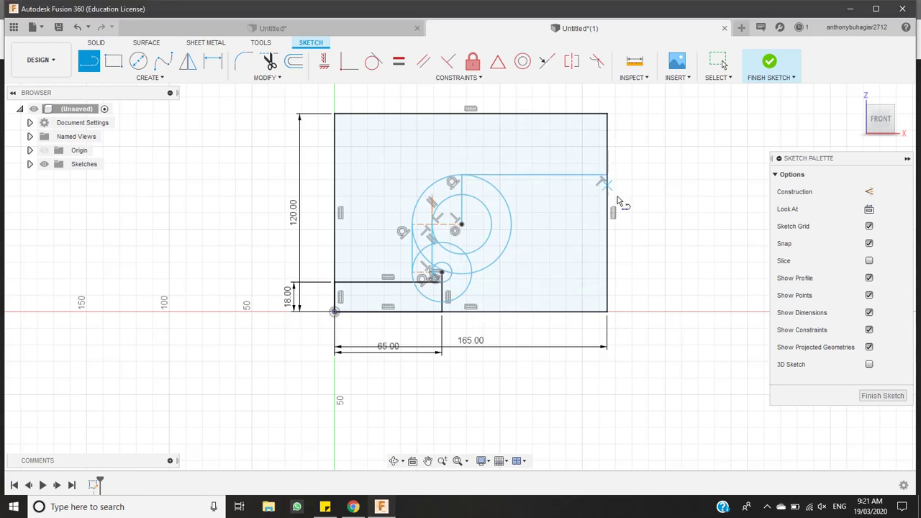
key(Escape)
Convert the 88 mm horizontal line and the 30 mm vertical line to construction geometry
click(508, 176)
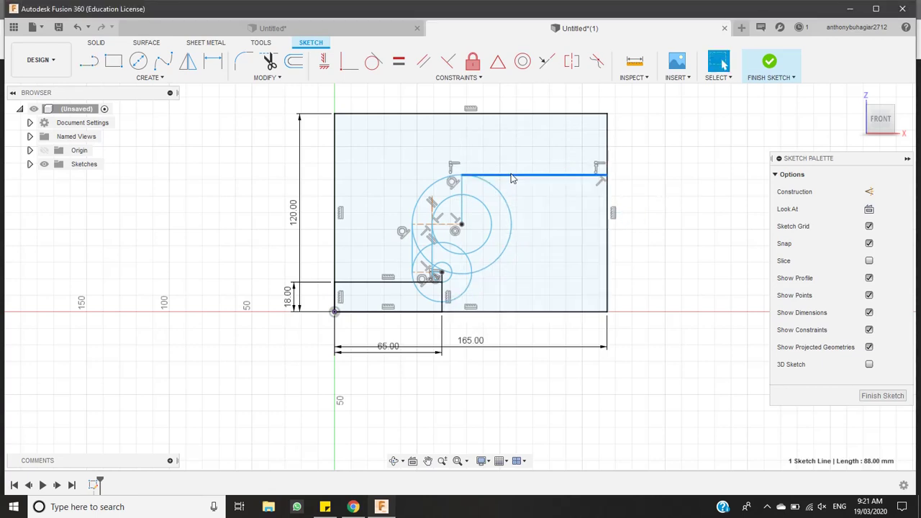
click(868, 192)
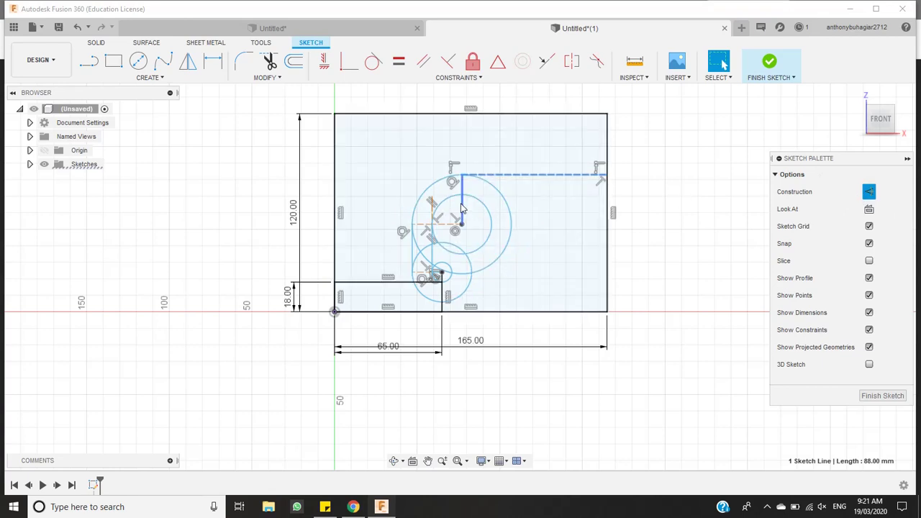
click(463, 209)
click(868, 191)
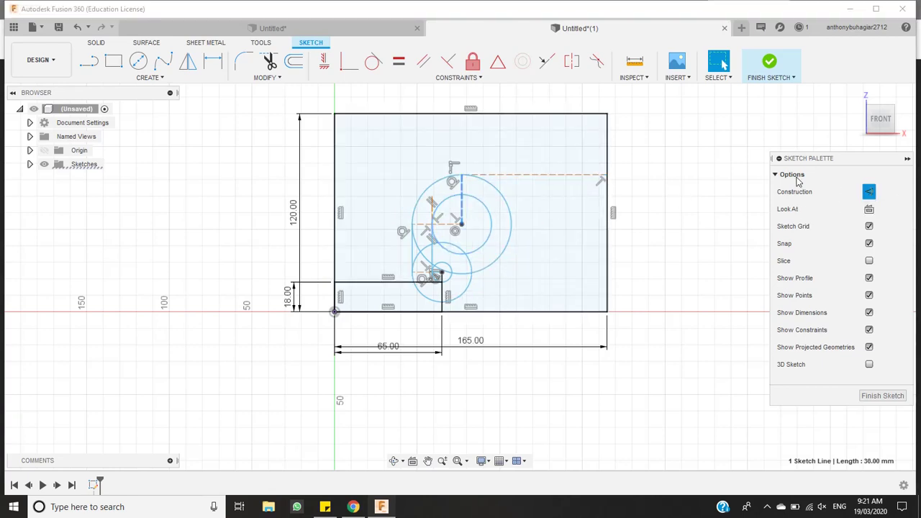
Draw a 40 mm line leftward from the rectangle's right edge along the horizontal construction line
key(l)
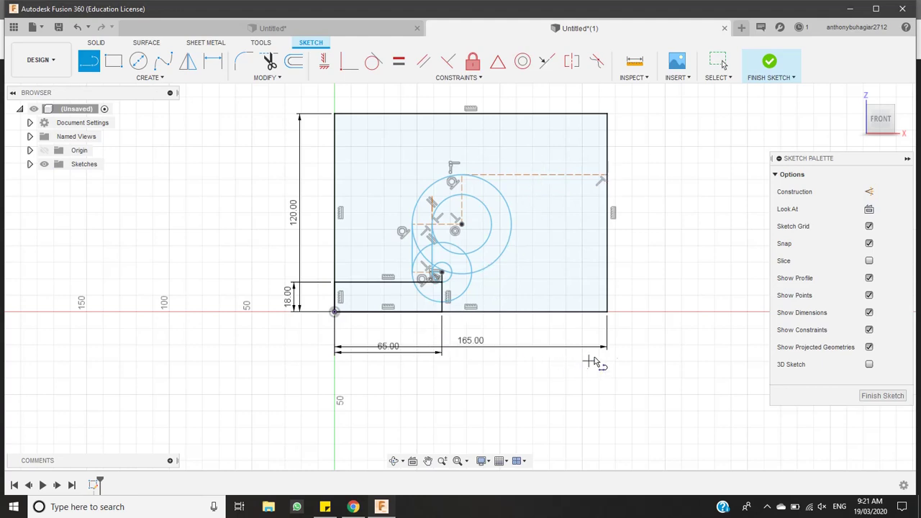
drag(608, 178, 532, 180)
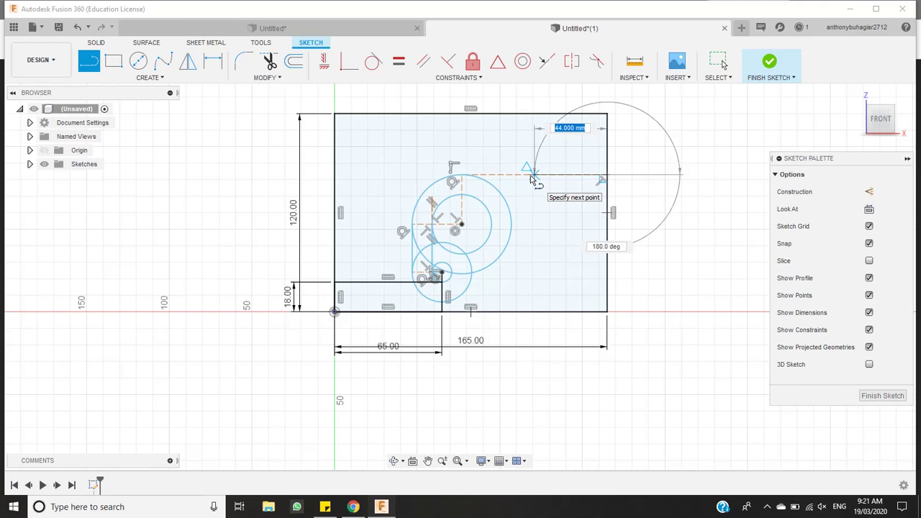
text(40)
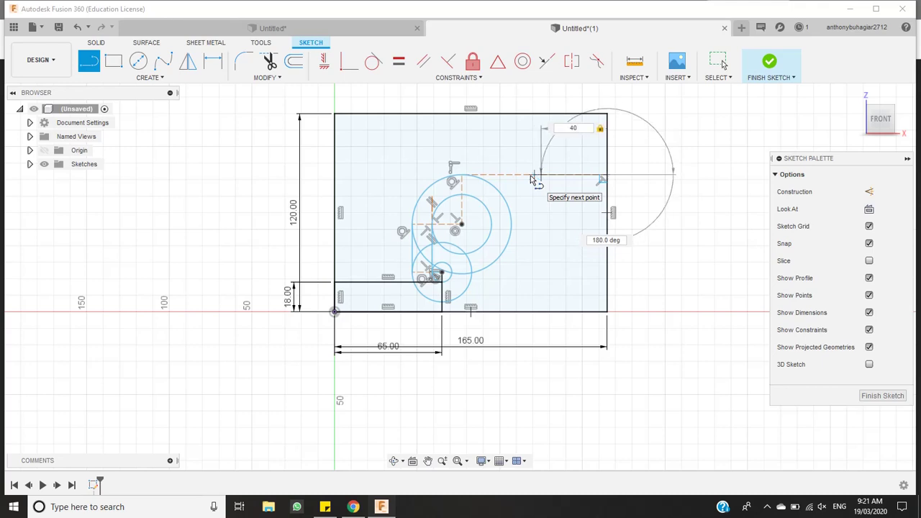
key(Return)
key(Escape)
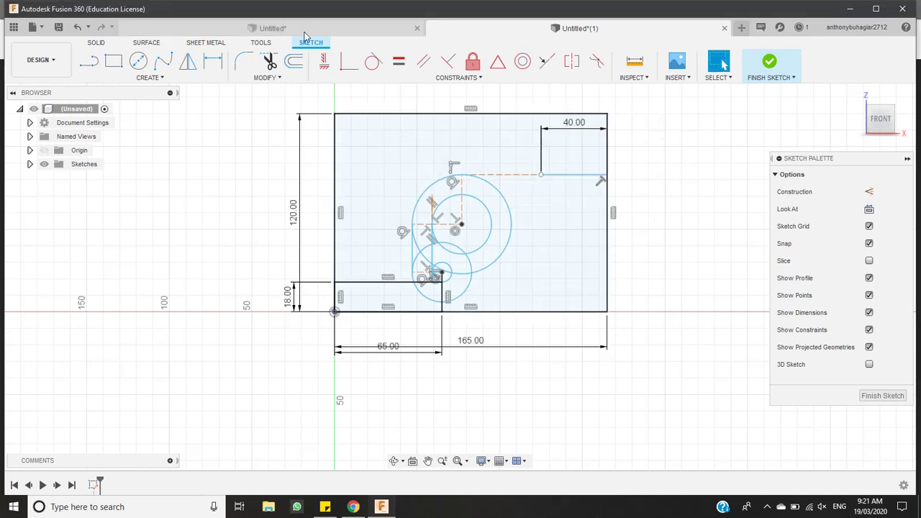
Draw a 48 mm horizontal line from the 40 mm line's left end to the top of the large outer circle
scroll(579, 150, up, 2)
scroll(579, 148, up, 2)
click(89, 61)
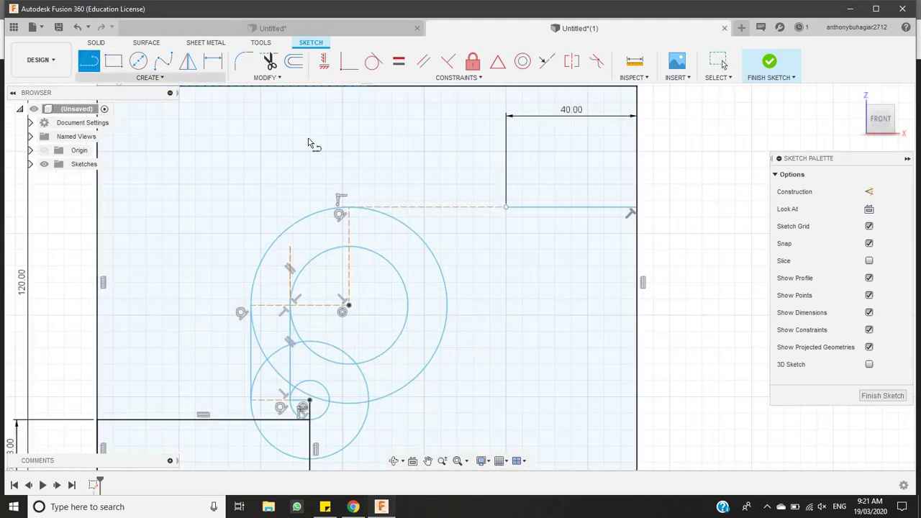
drag(506, 207, 352, 210)
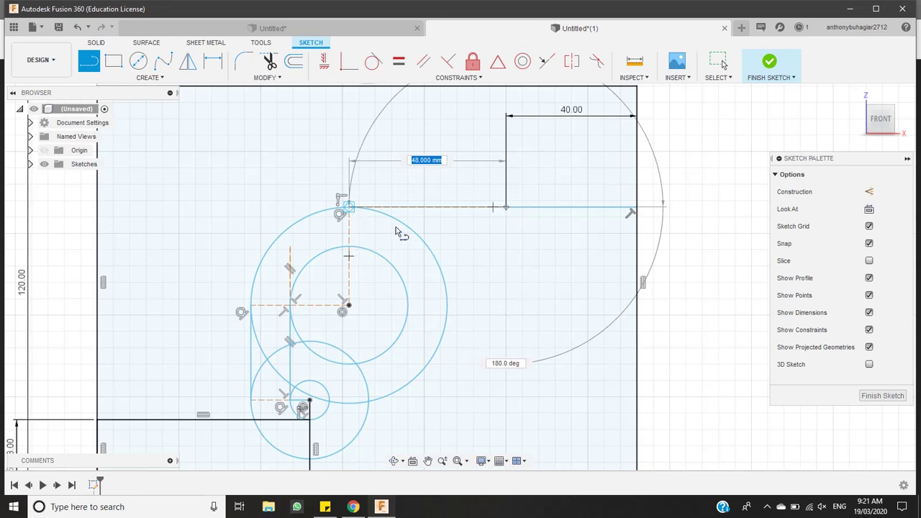
key(Escape)
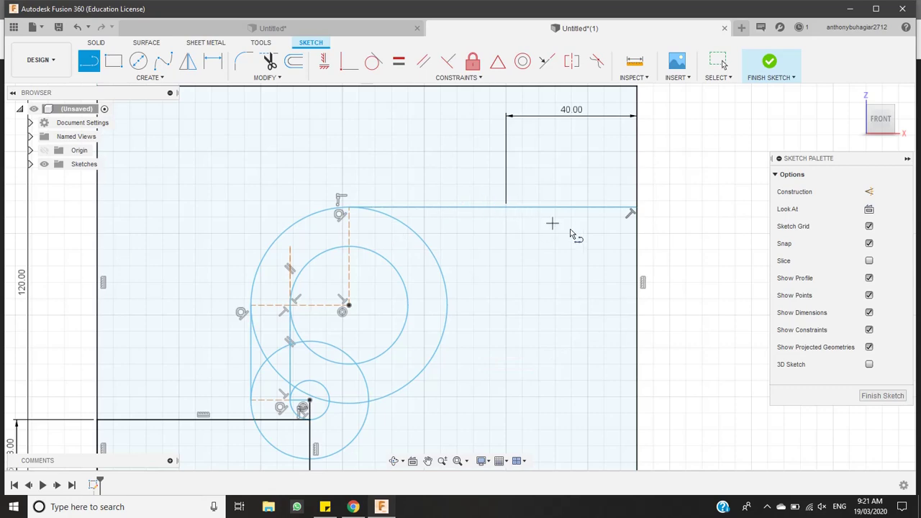
scroll(523, 215, down, 4)
scroll(489, 200, up, 6)
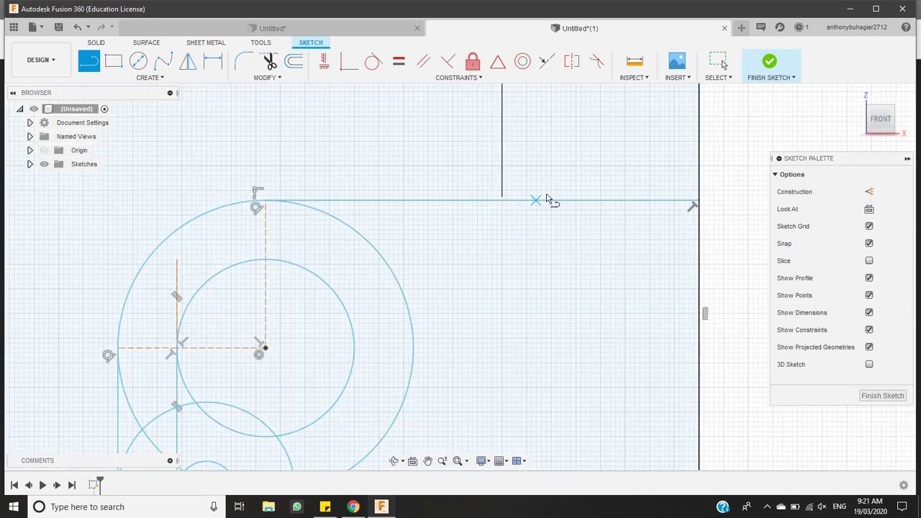
key(Escape)
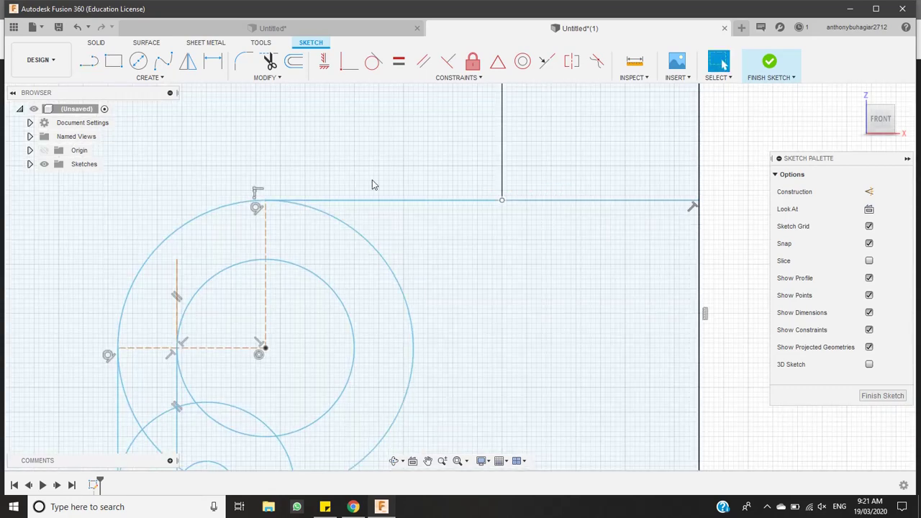
Delete the 48 mm horizontal line and the 88 mm construction line it overlaps
click(421, 207)
key(x)
key(l)
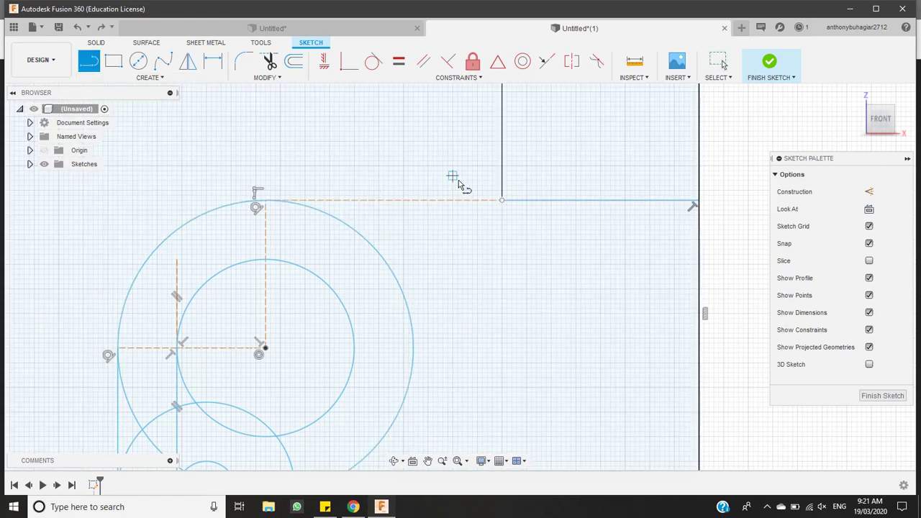
key(Escape)
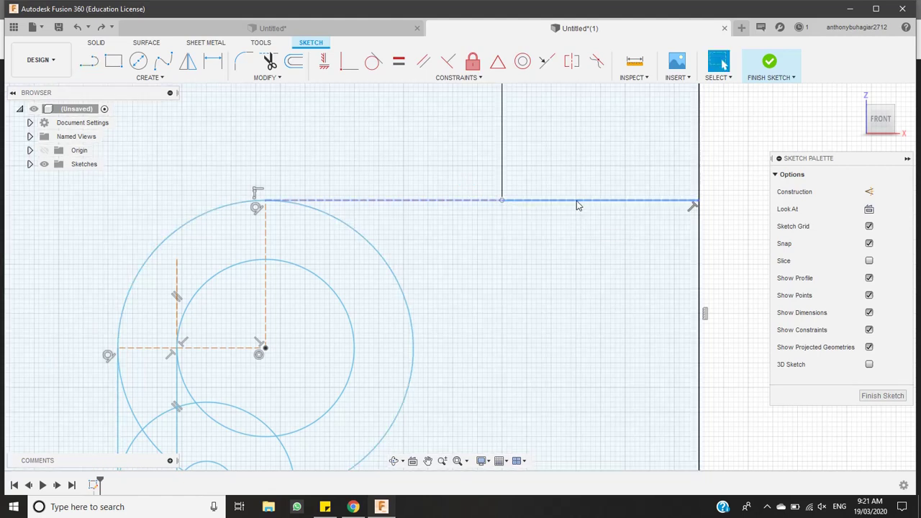
key(Delete)
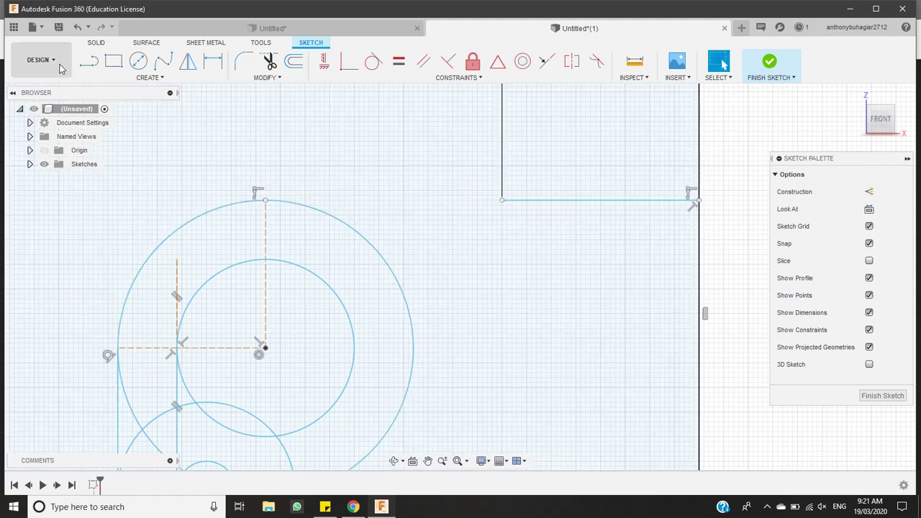
key(l)
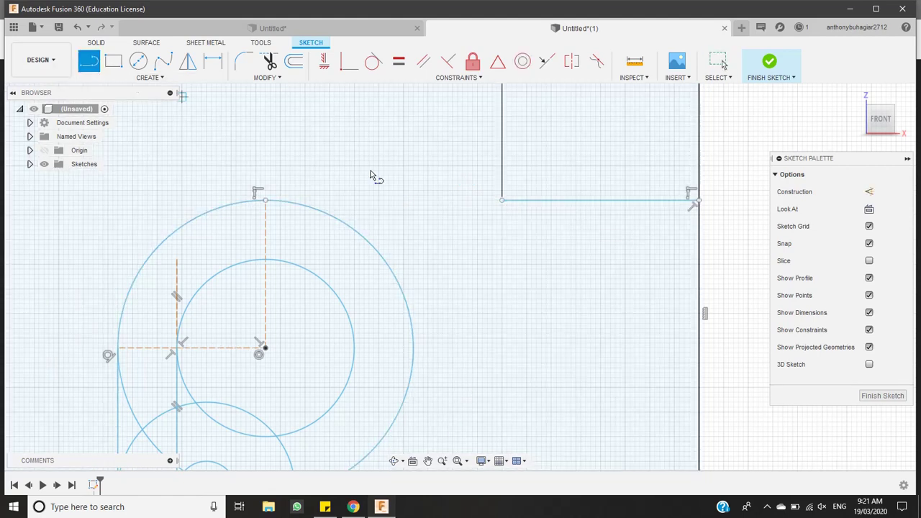
key(Escape)
click(540, 203)
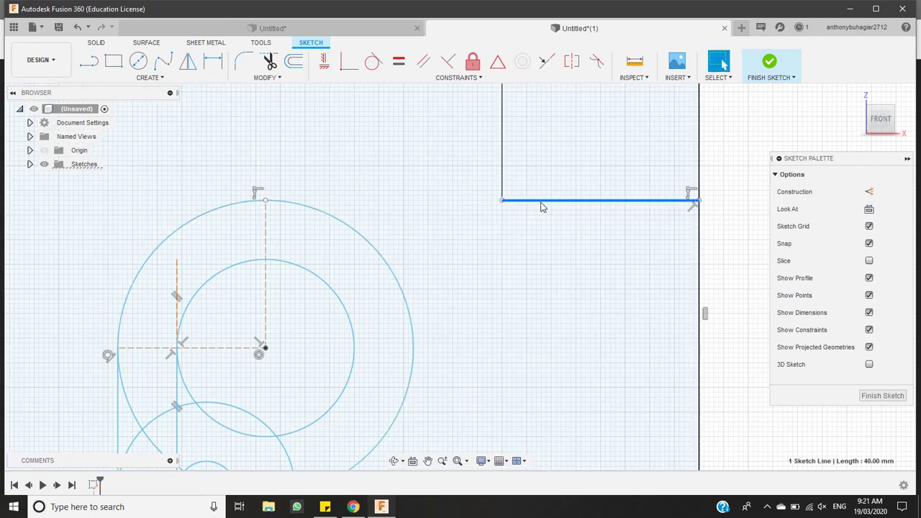
key(Delete)
key(ctrl+z)
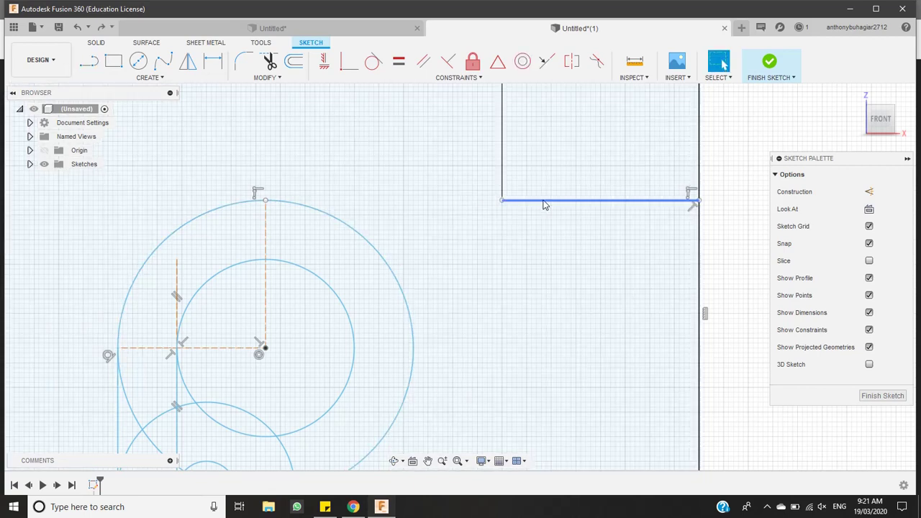
Convert the 40 mm line to construction geometry and draw a solid line from its left end to the top of the large outer circle
click(546, 205)
click(867, 192)
key(l)
click(502, 200)
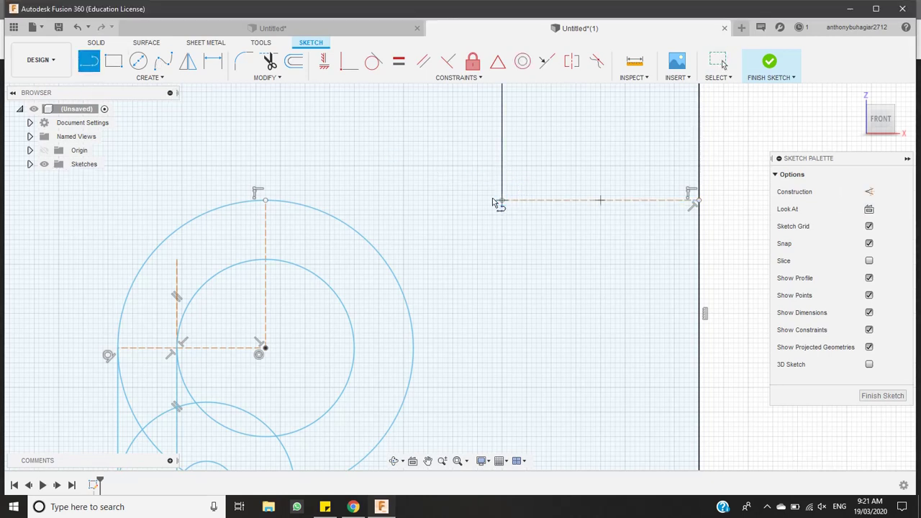
double_click(271, 201)
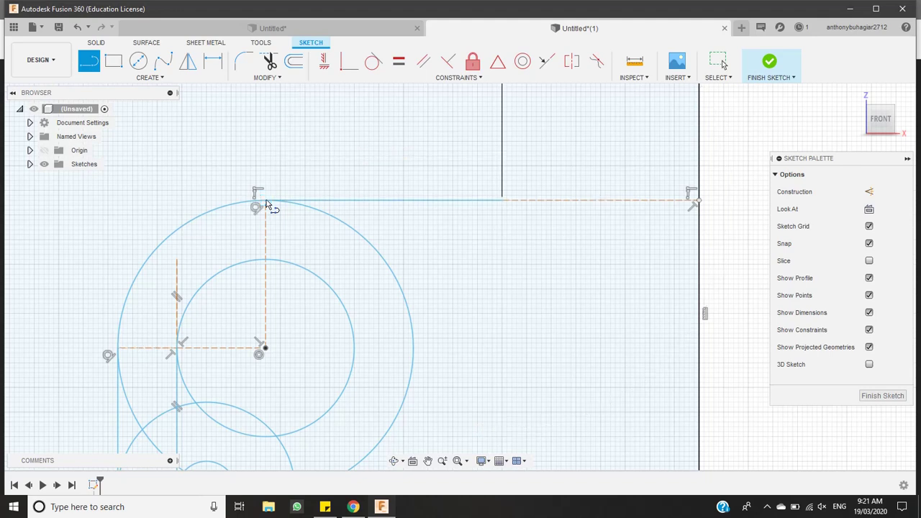
Draw a horizontal line from the R18 circle's top to directly below the upper line's right end, and close the arm with a vertical line
click(266, 261)
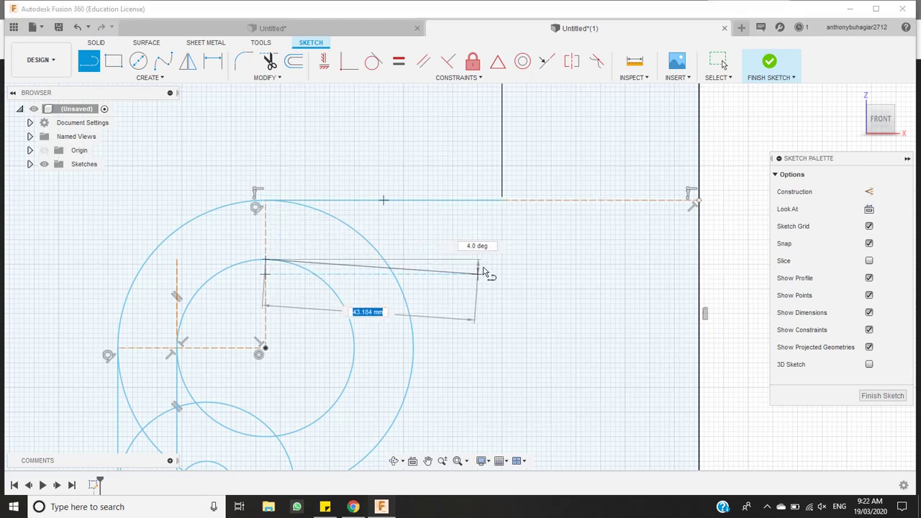
click(502, 261)
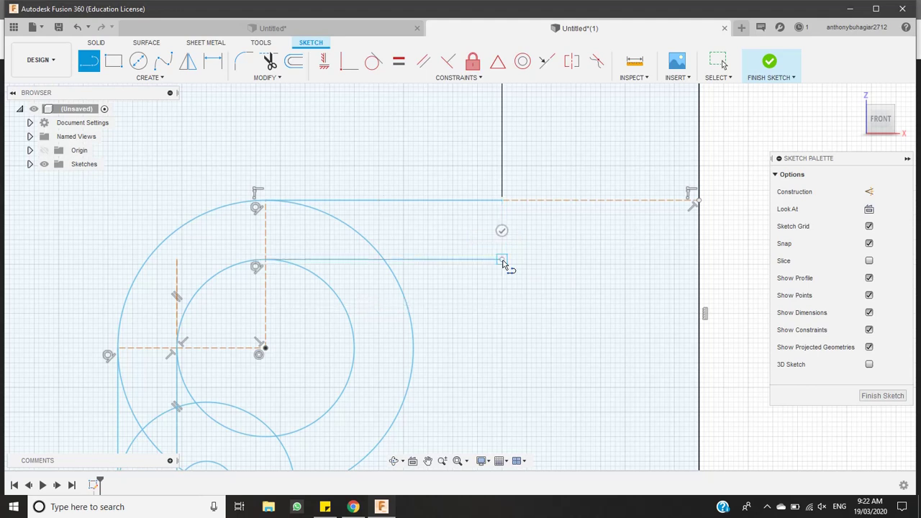
click(505, 204)
key(Escape)
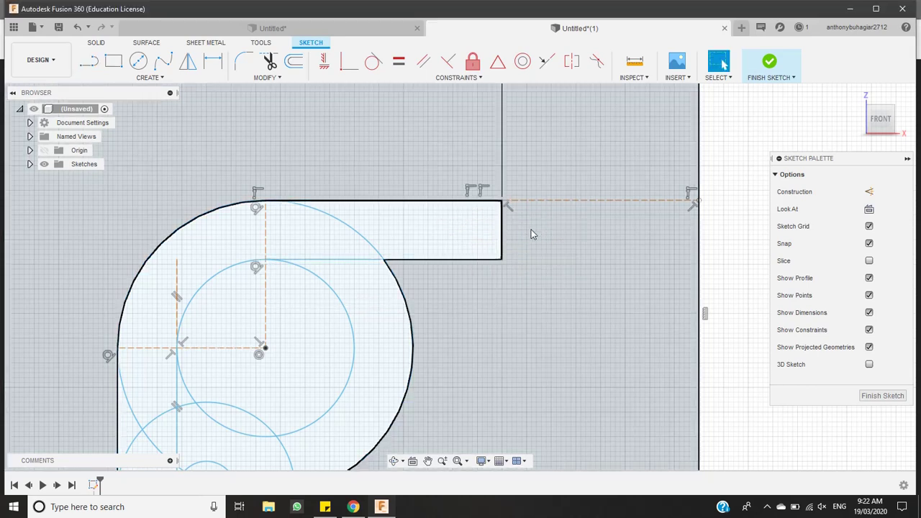
Check the arm's dimensions in Engineering Drawing 2 in Chrome, and return to the Fusion sketch
scroll(409, 240, down, 6)
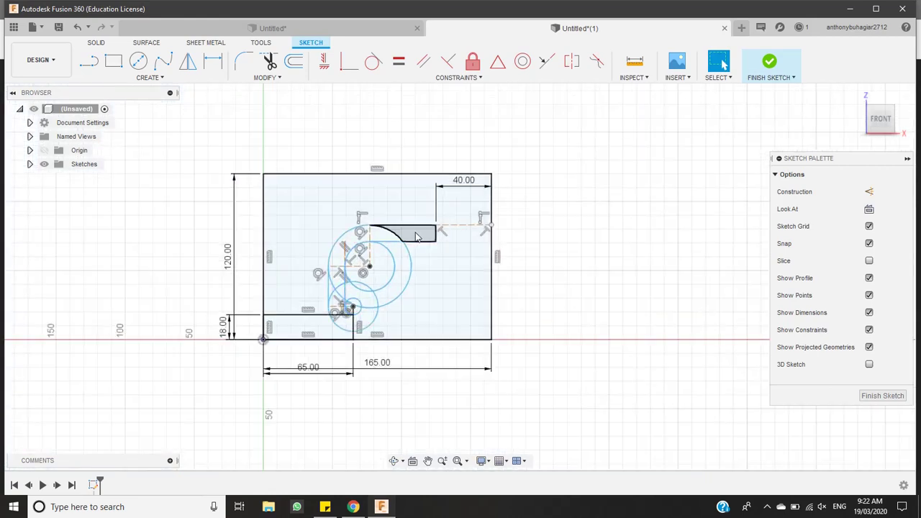
click(381, 506)
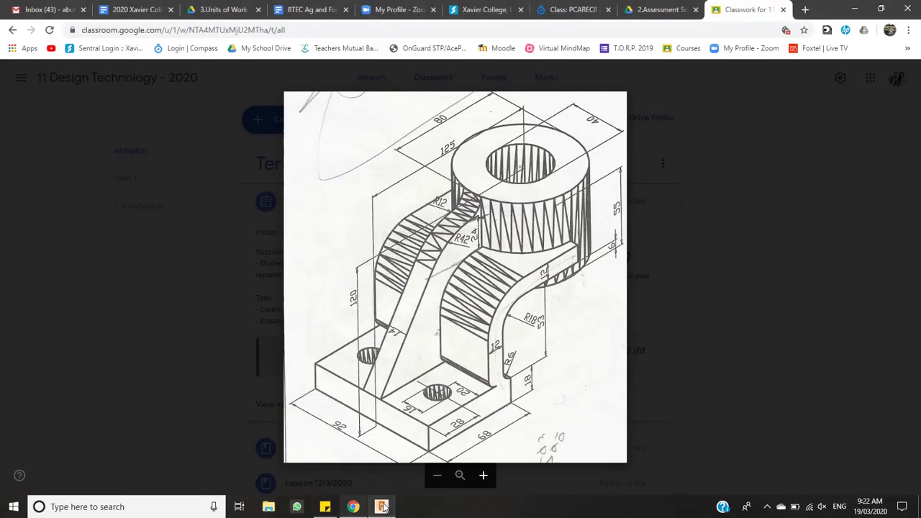
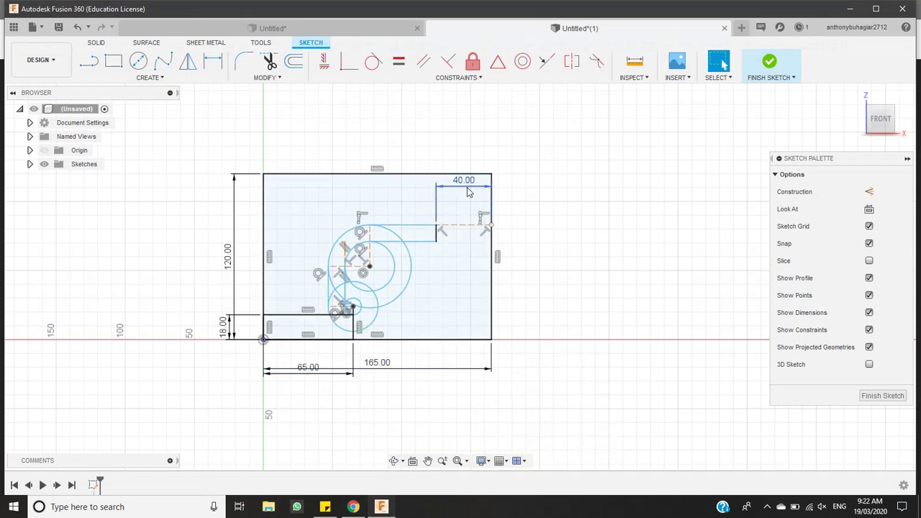
Delete the arm's 40 mm dimension and draw an 80 mm line from the large rectangle's upper right corner leftward along its top edge
key(Delete)
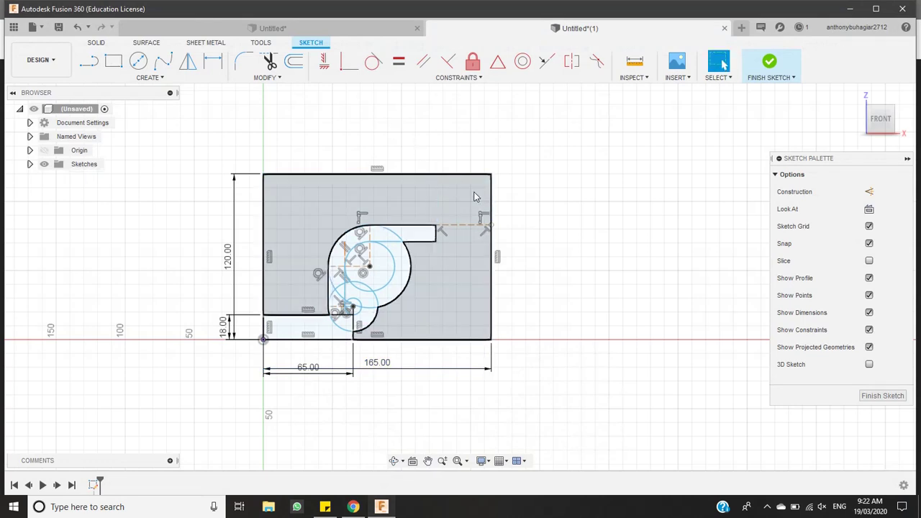
click(89, 65)
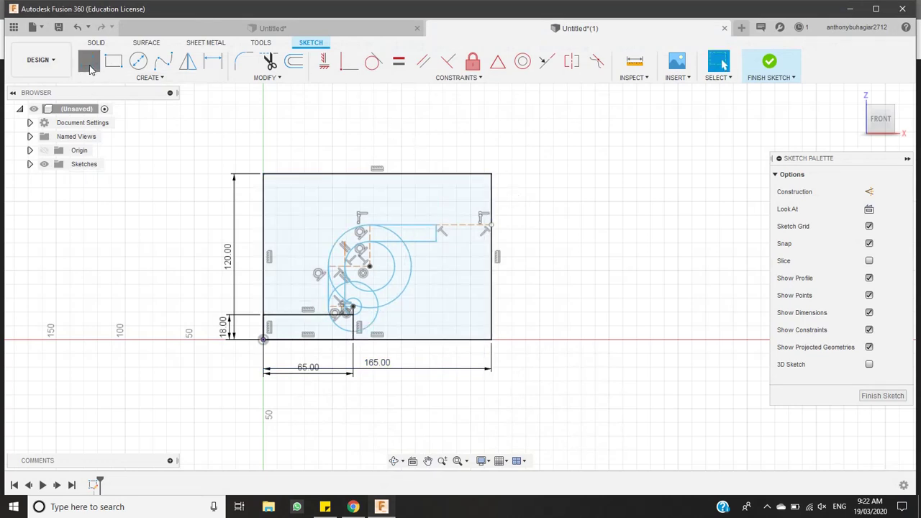
click(492, 176)
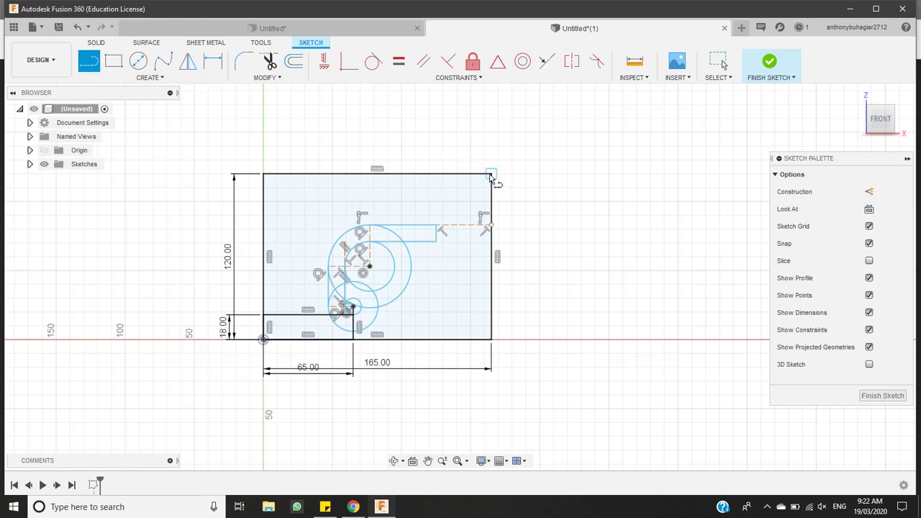
text(80)
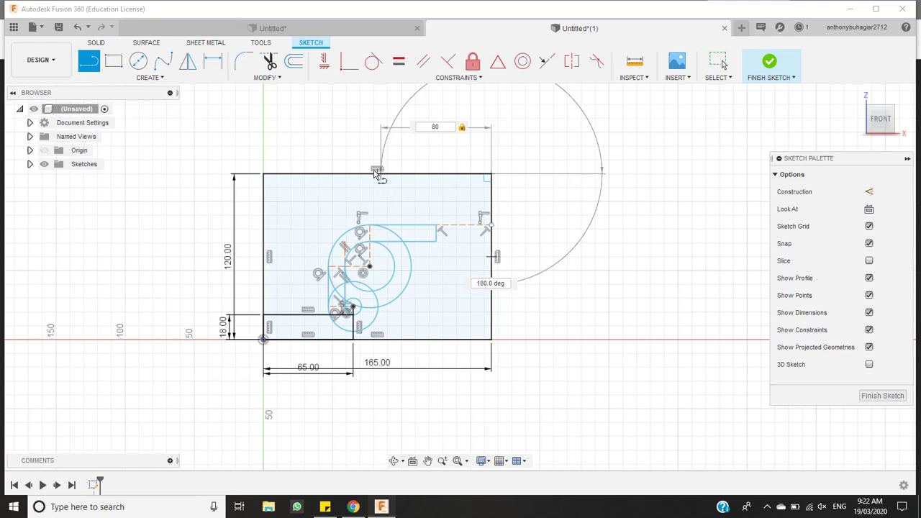
key(Return)
key(Escape)
Draw a vertical line from the left end of the 80 mm line down to the arm's upper edge
click(89, 61)
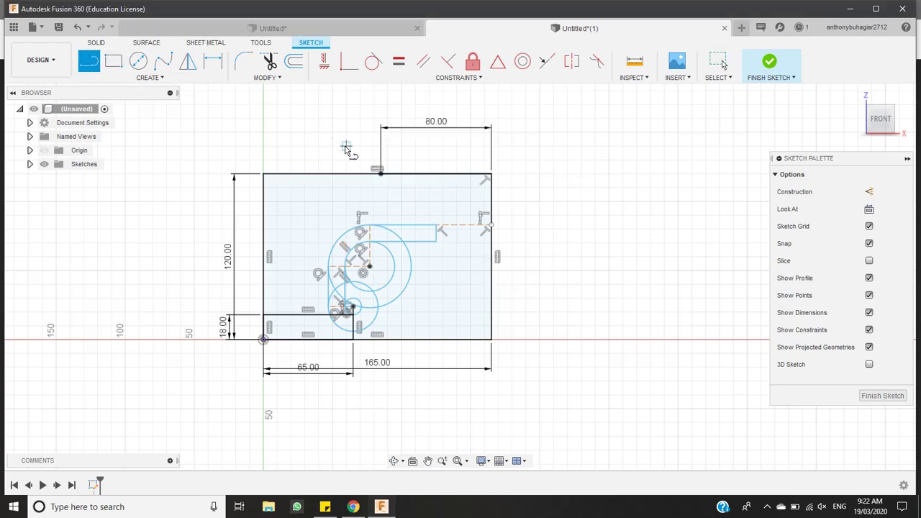
click(380, 174)
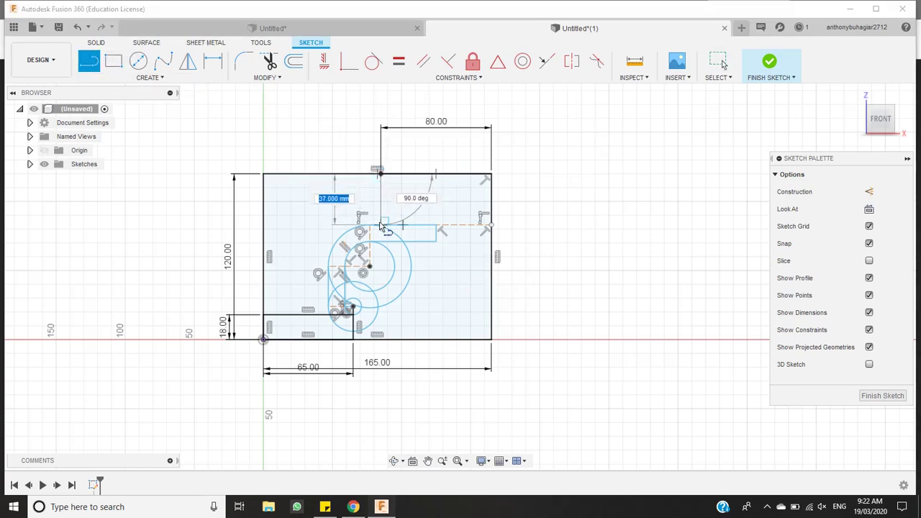
click(381, 225)
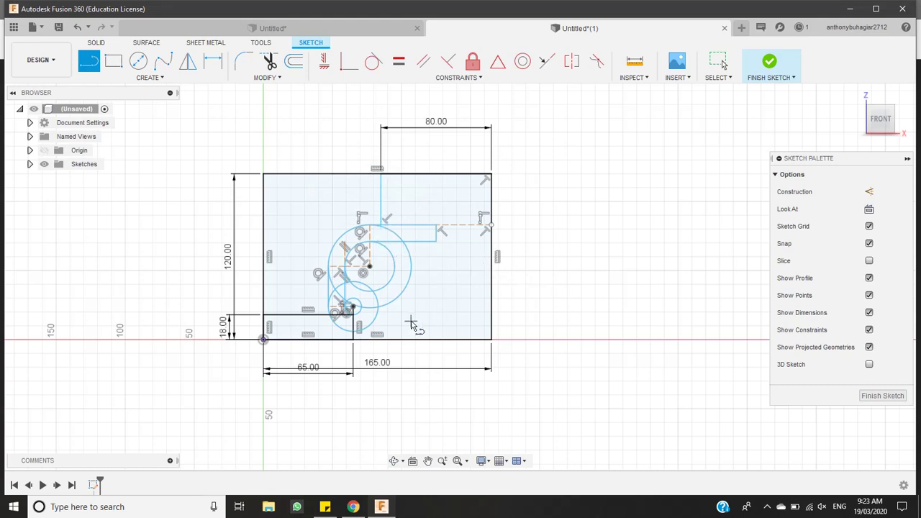
scroll(430, 283, down, 2)
scroll(429, 284, up, 2)
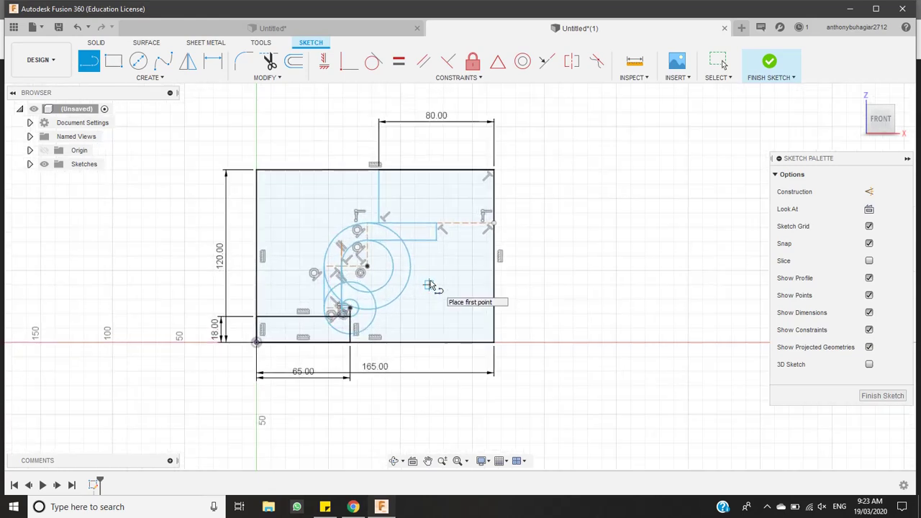
scroll(430, 285, up, 1)
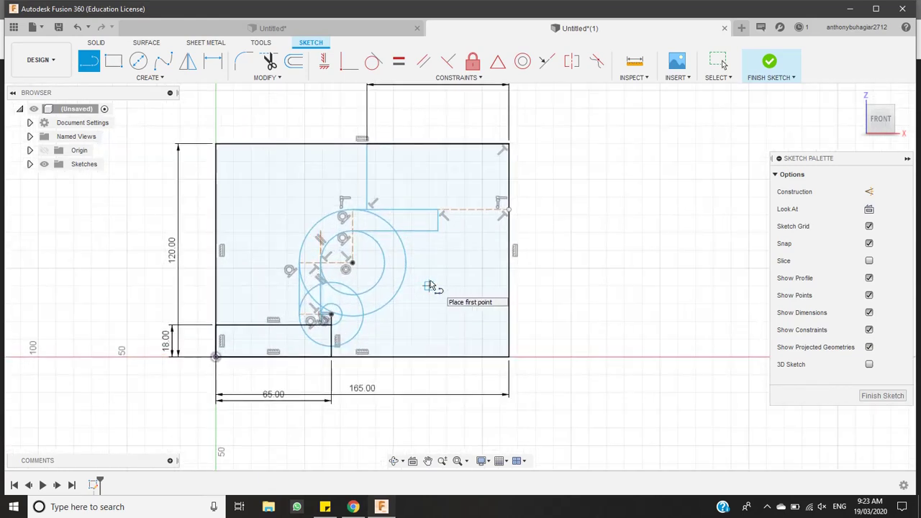
key(Escape)
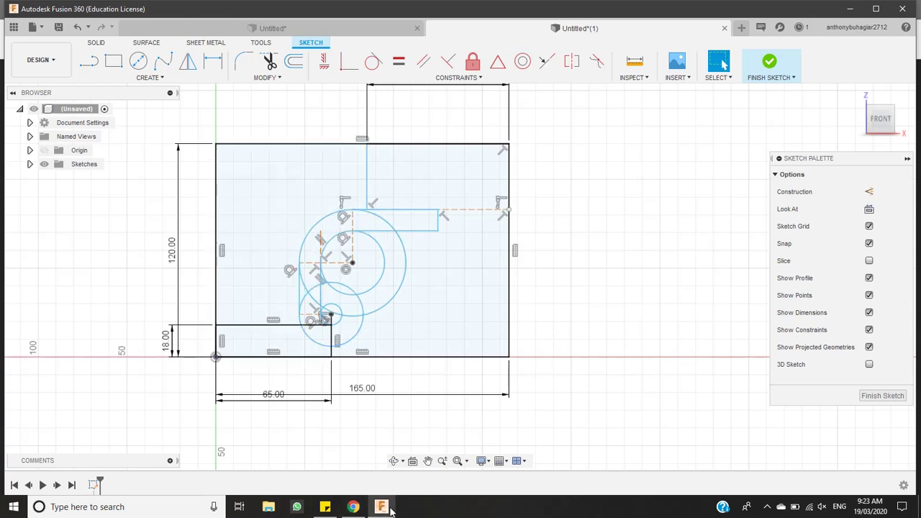
Consult Engineering Drawing 2 in Chrome, and in the Fusion sketch draw a 12 mm line leftward along the rectangle's top edge from the vertical line's upper end
click(353, 506)
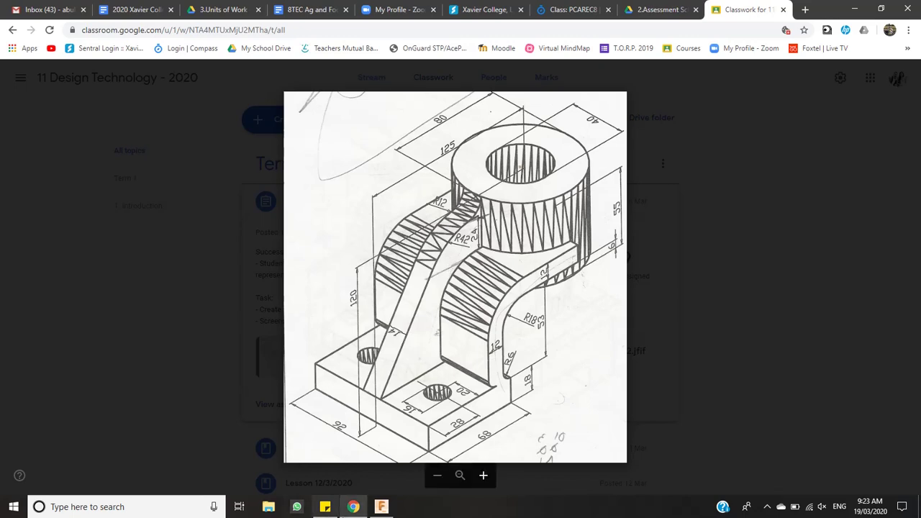
click(381, 507)
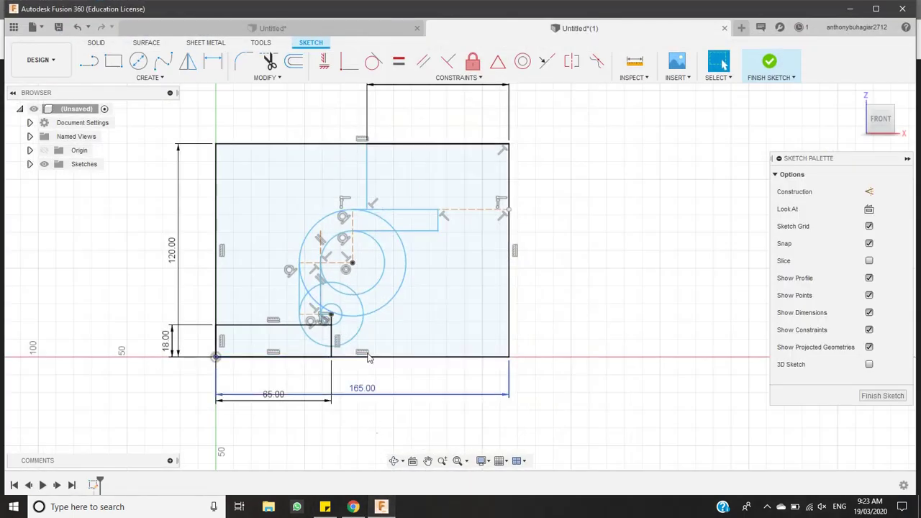
scroll(432, 237, down, 1)
scroll(431, 215, up, 2)
scroll(365, 148, up, 4)
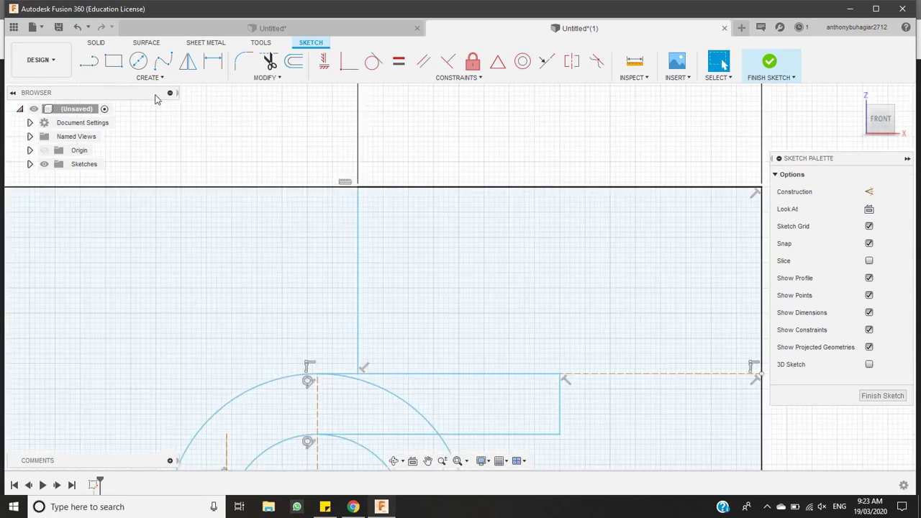
click(89, 62)
drag(358, 188, 292, 192)
text(12)
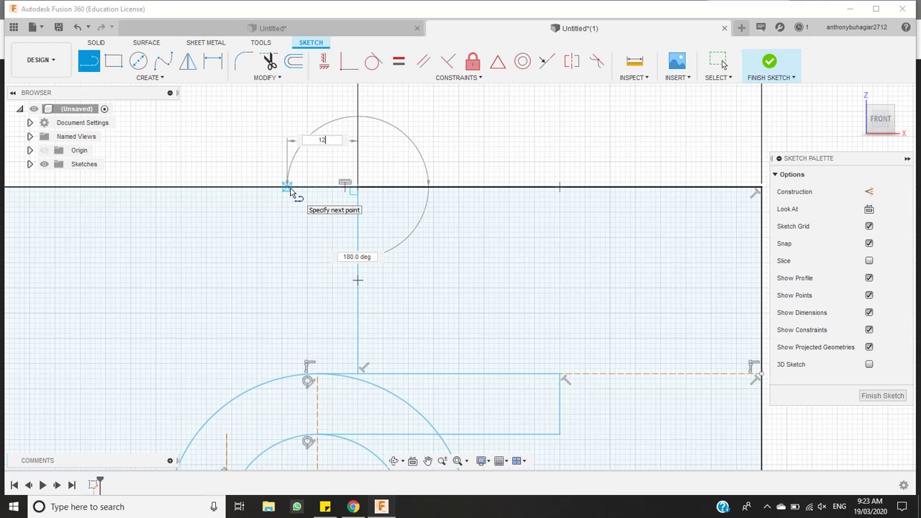
key(Return)
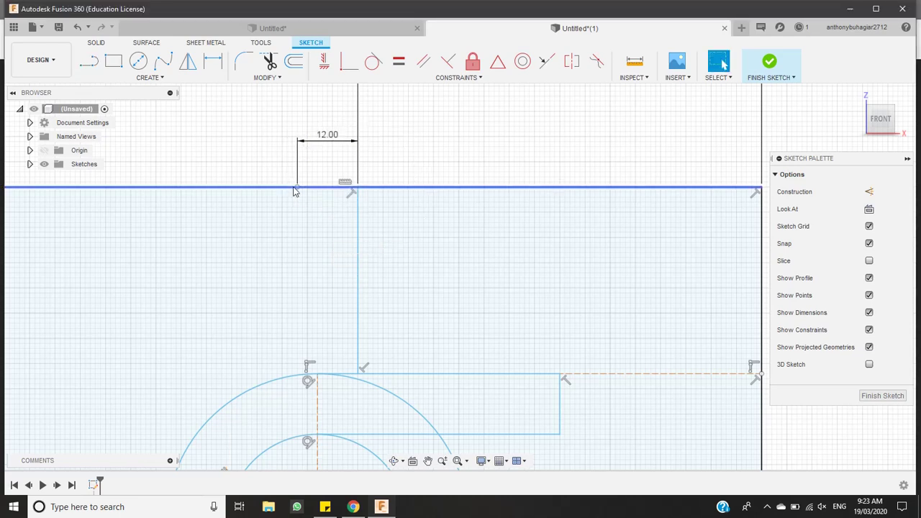
Check the rib's arc radii in Engineering Drawing 2 in Chrome, and return to the Fusion sketch
click(90, 64)
click(91, 64)
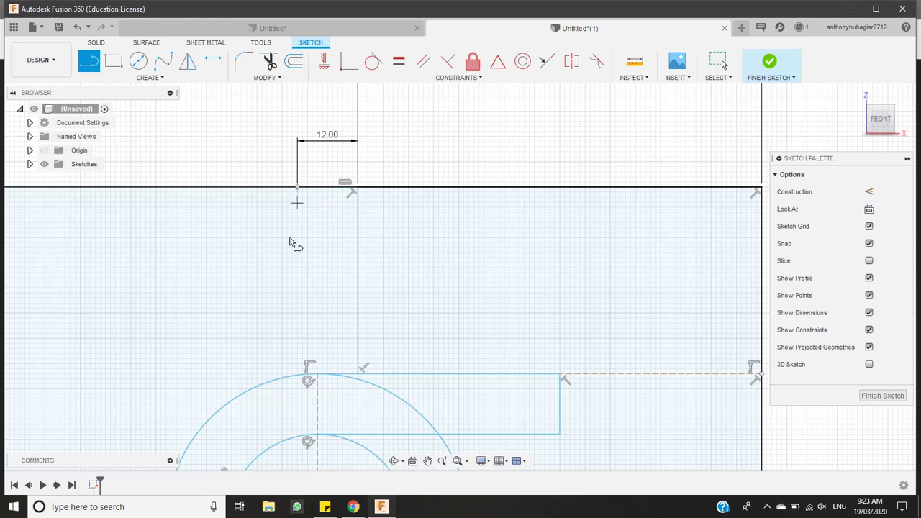
click(390, 508)
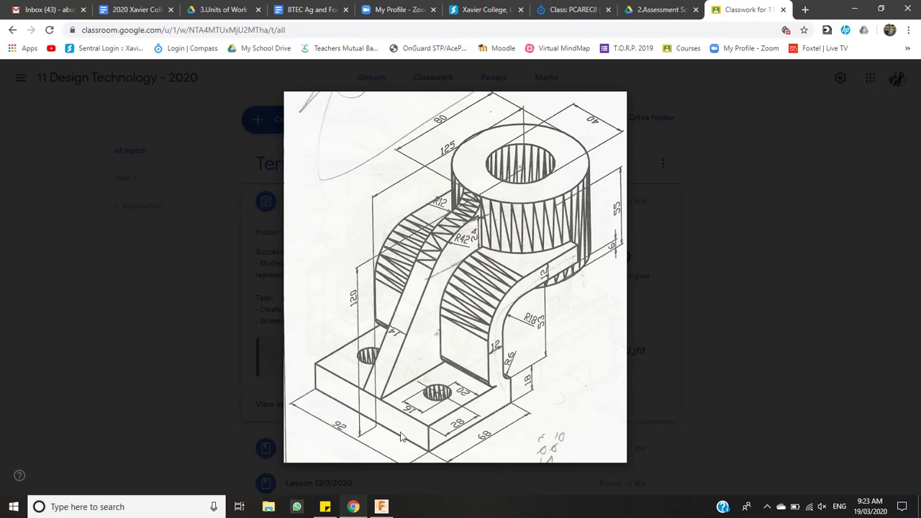
click(355, 504)
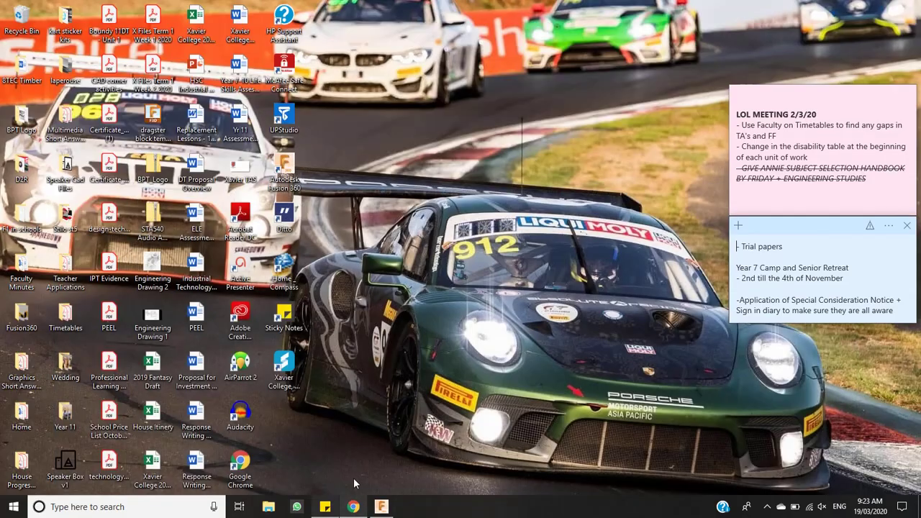
click(352, 504)
click(379, 506)
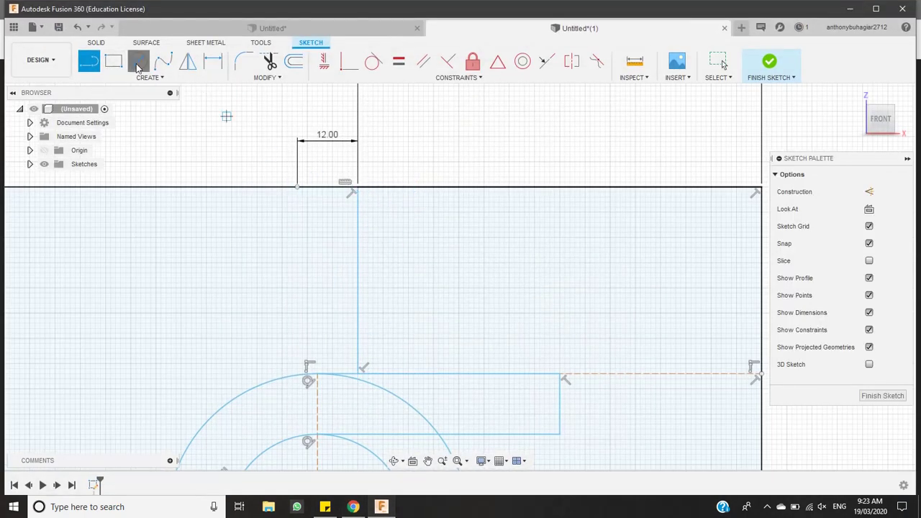
click(138, 63)
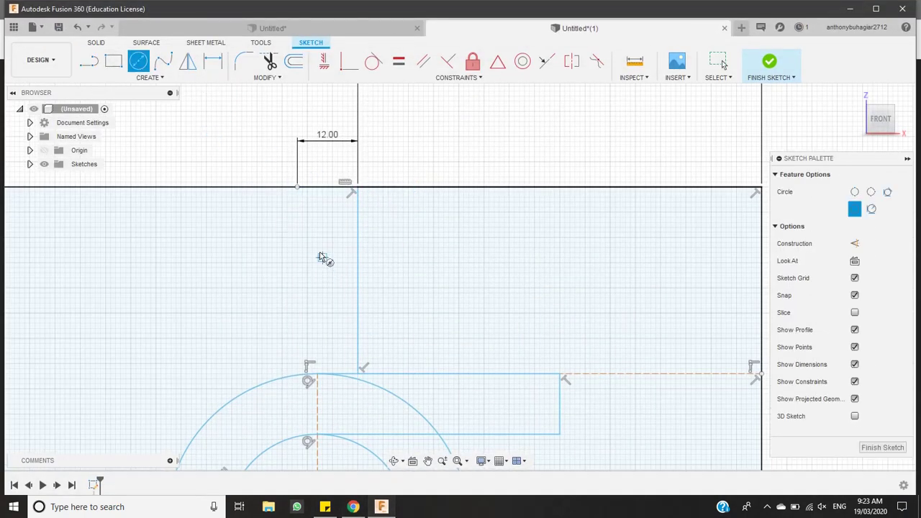
click(300, 188)
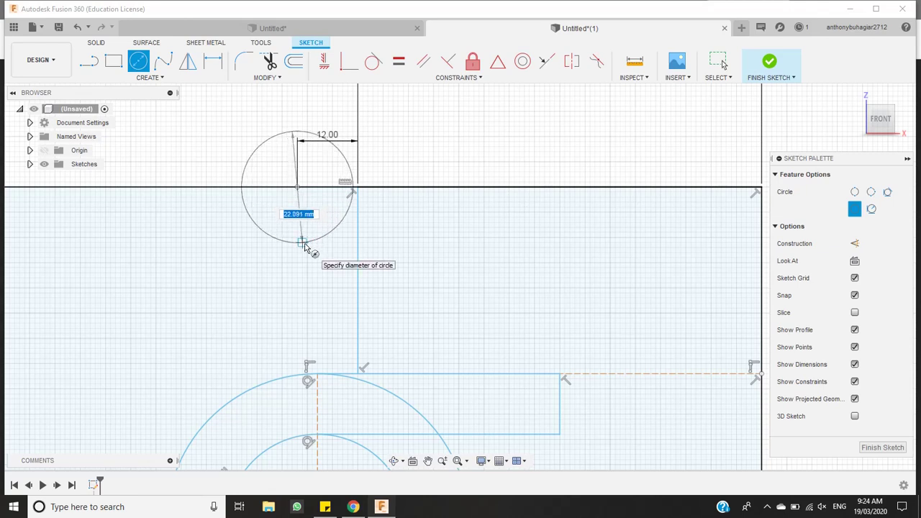
click(305, 246)
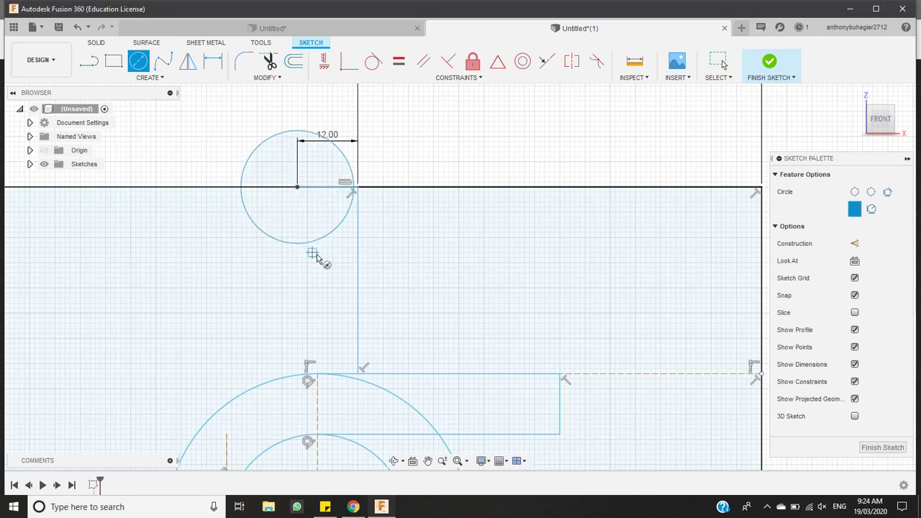
key(Escape)
key(ctrl+z)
Draw a 24 mm diameter circle centred on the left end of the 12 mm line on the rectangle's top edge
click(140, 66)
click(300, 188)
text(24)
key(Tab)
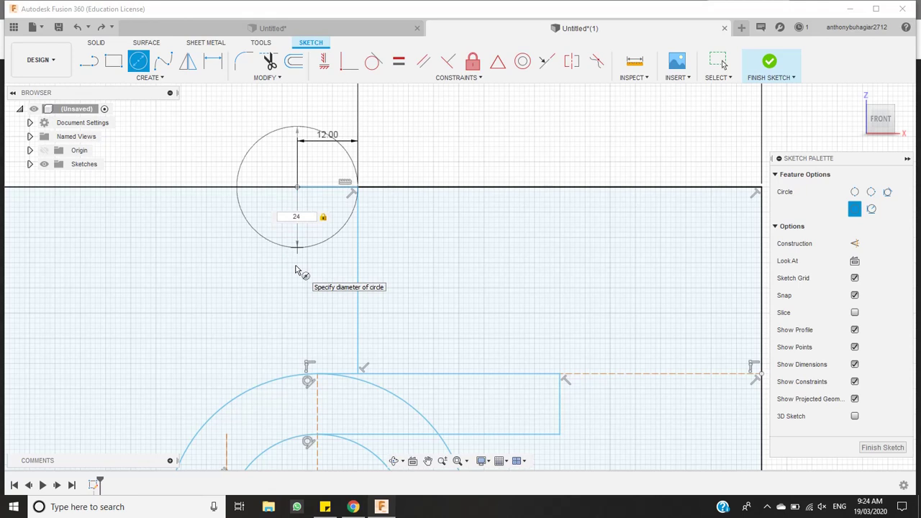
key(Return)
key(Escape)
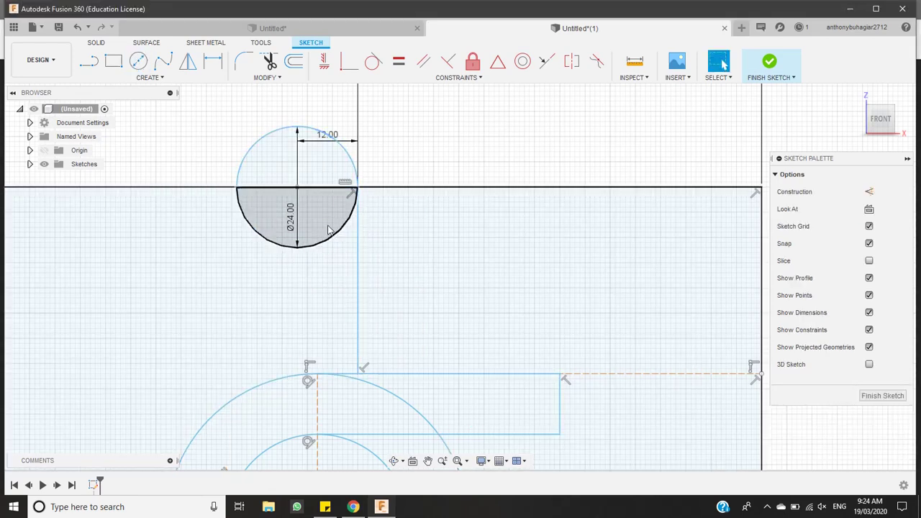
Draw a 12 mm vertical line from the centre of the 24 mm circle down to its lowest point
click(87, 66)
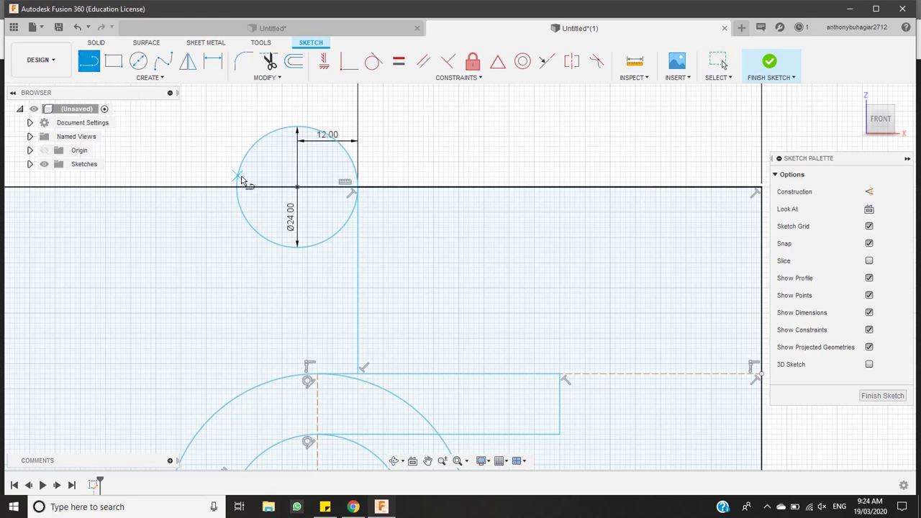
click(298, 187)
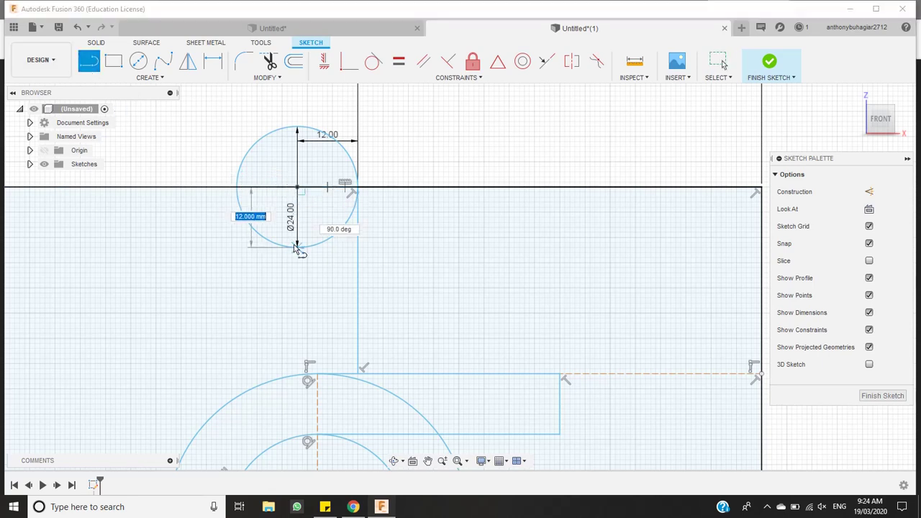
click(296, 246)
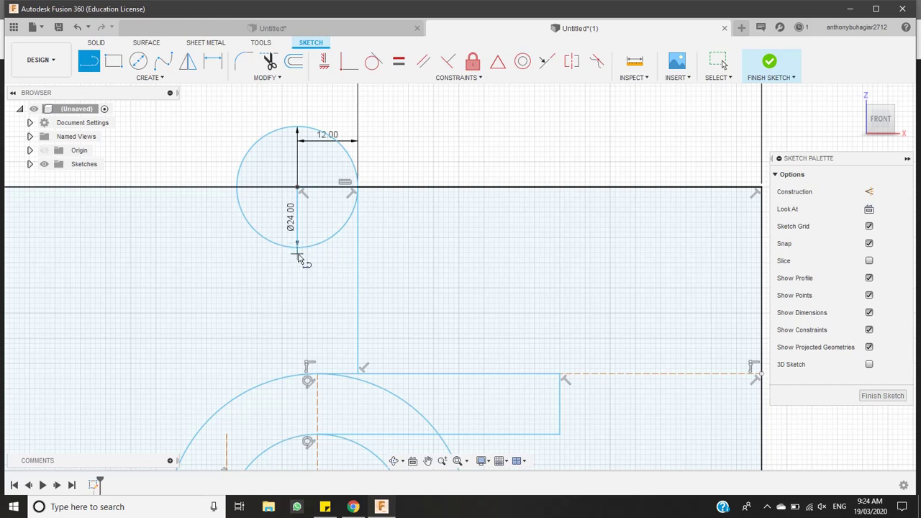
scroll(298, 258, down, 3)
scroll(283, 259, up, 3)
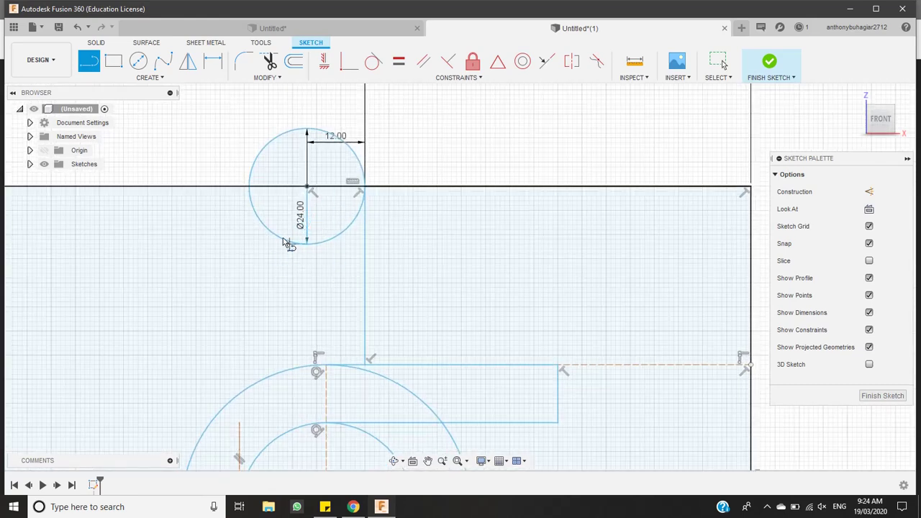
Check the R42 arc and the rib's shape in Engineering Drawing 2 in Chrome, and return to the circle in the Fusion sketch
click(353, 506)
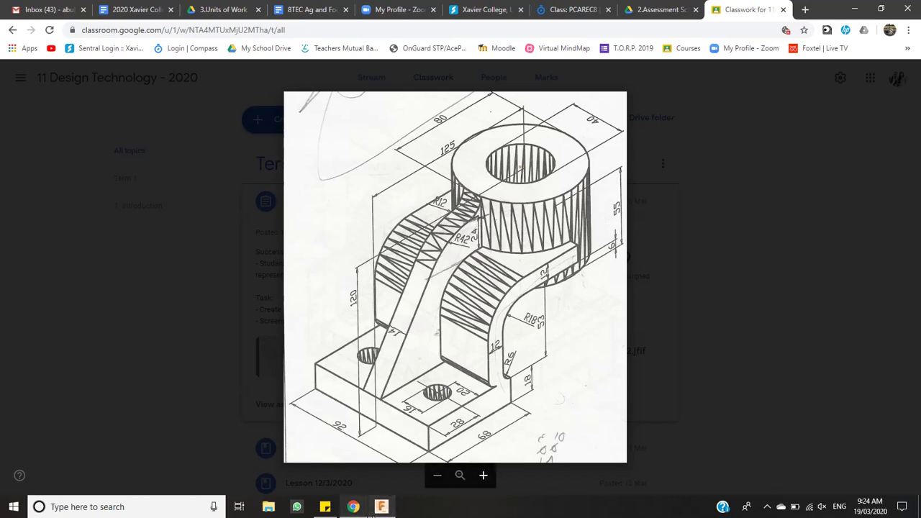
click(379, 507)
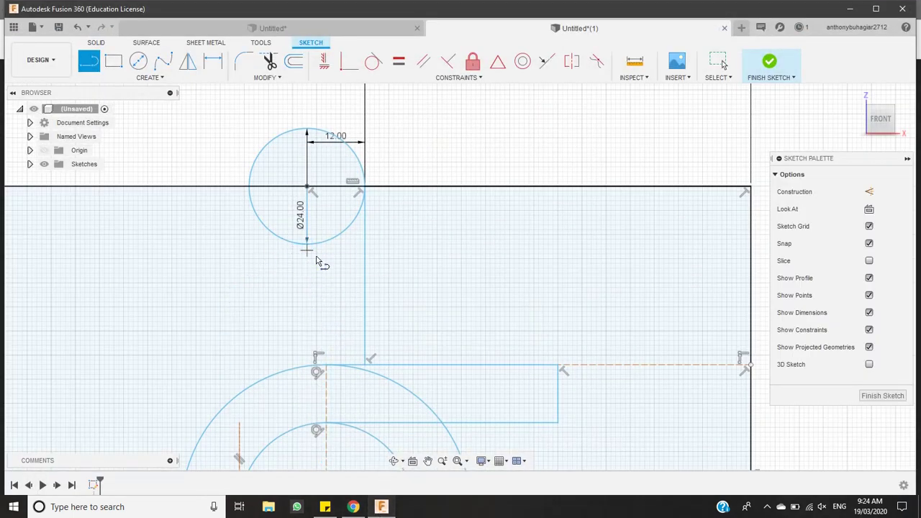
scroll(363, 288, up, 2)
scroll(343, 298, down, 3)
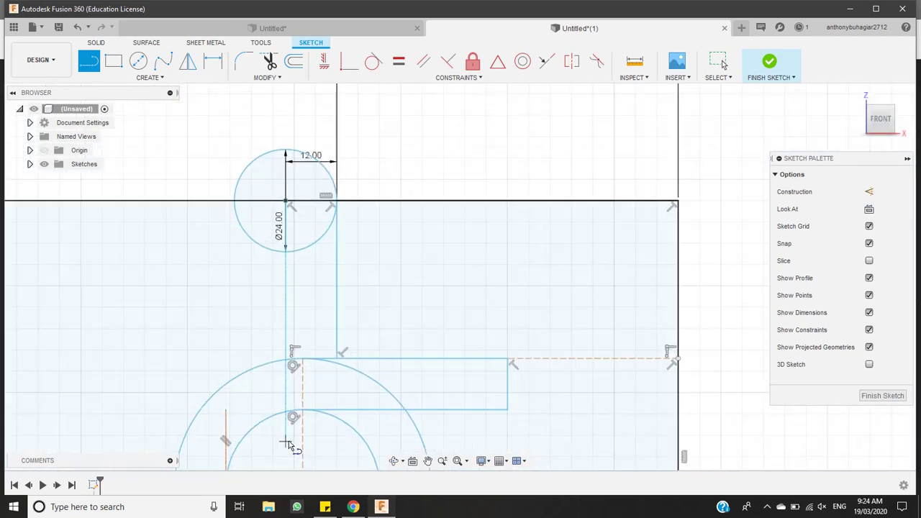
click(286, 251)
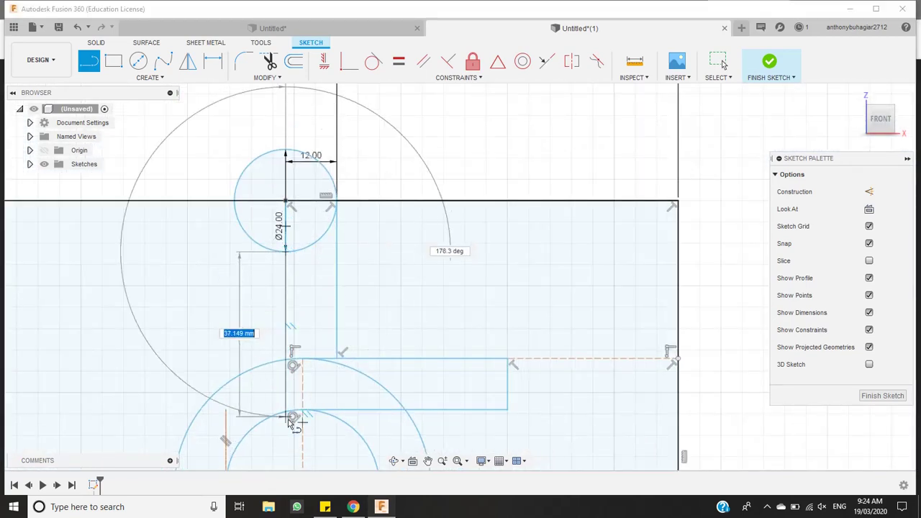
text(24)
key(Tab)
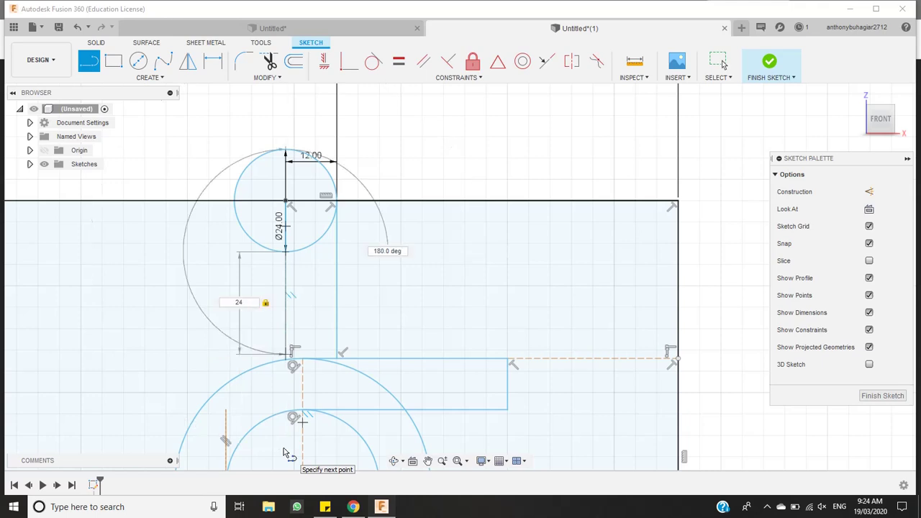
key(Return)
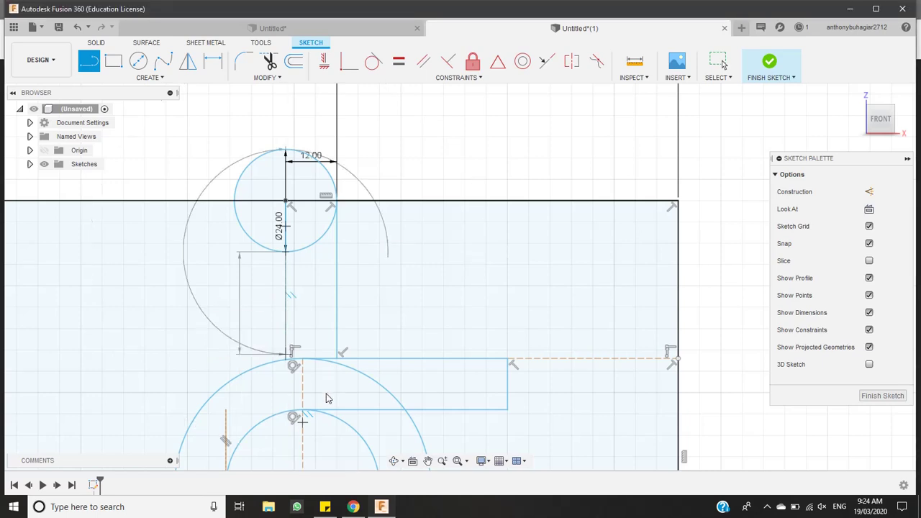
key(Escape)
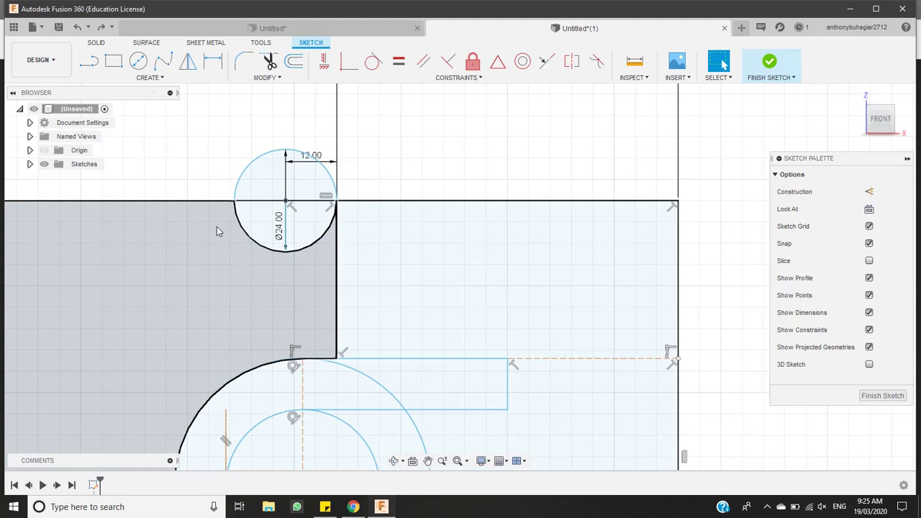
Draw an 84 mm vertical line down from the lowest point of the 24 mm circle and make it a construction line
key(l)
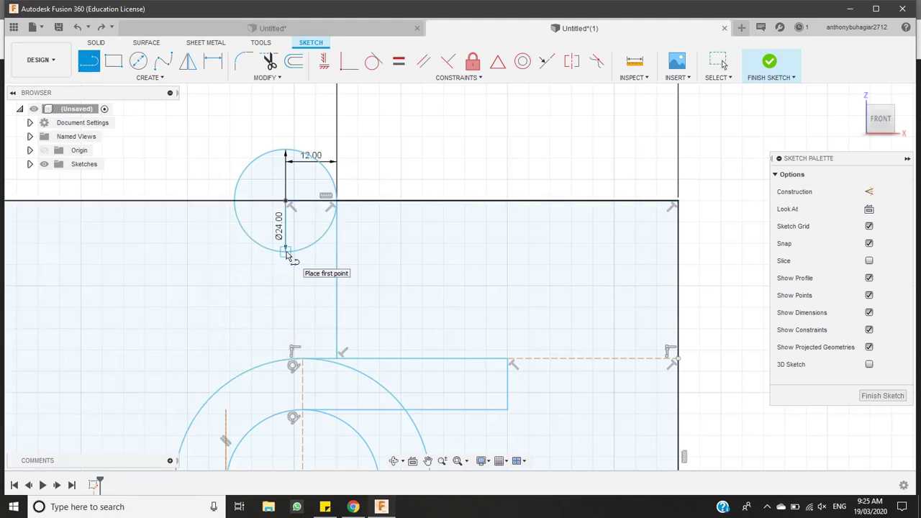
click(285, 251)
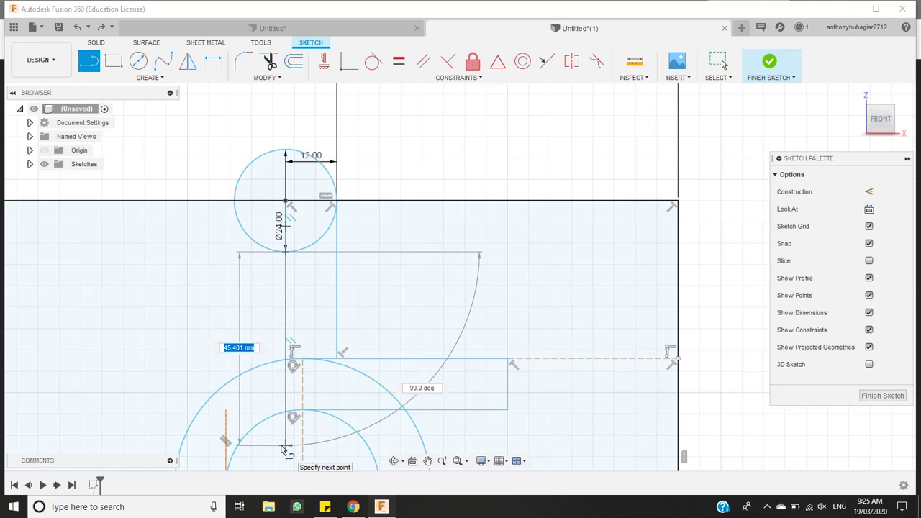
text(84)
key(Return)
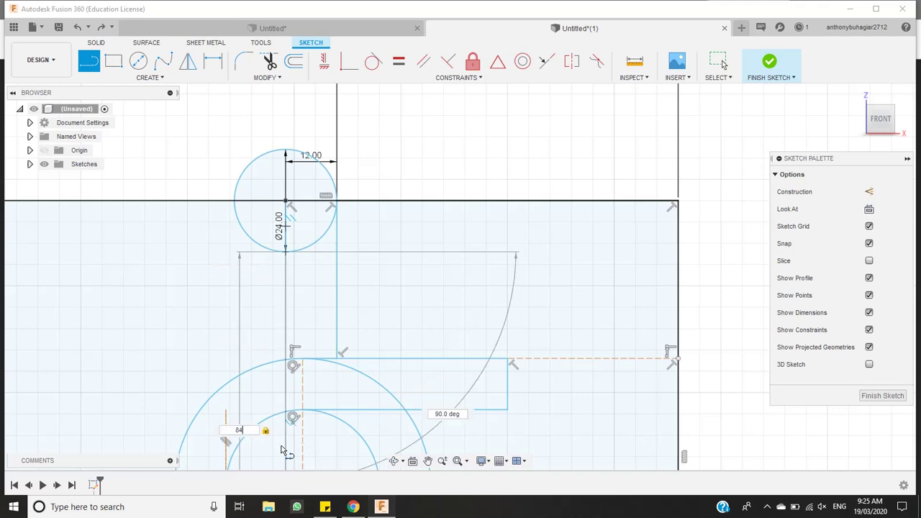
key(Escape)
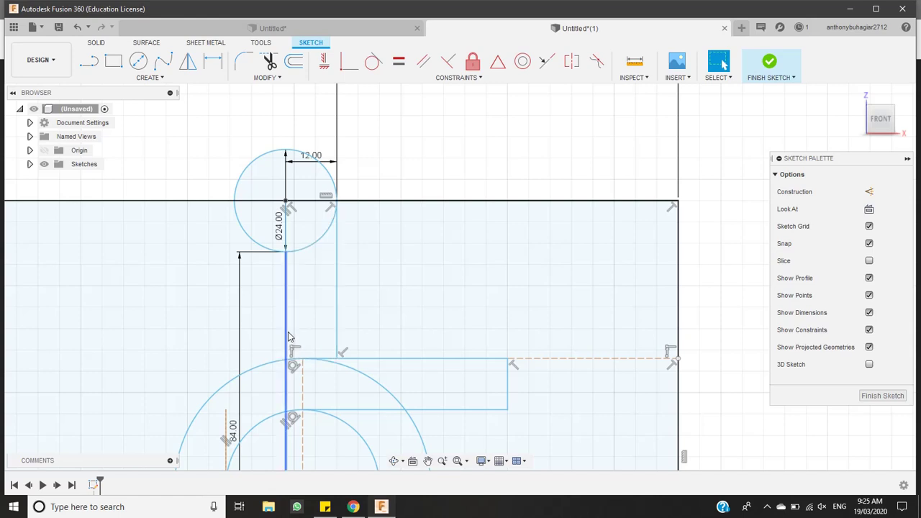
click(287, 338)
click(869, 191)
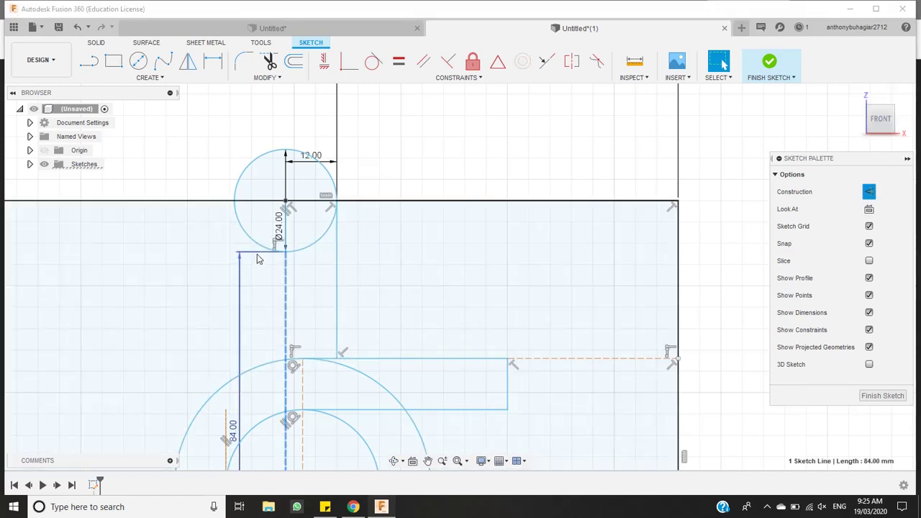
key(Escape)
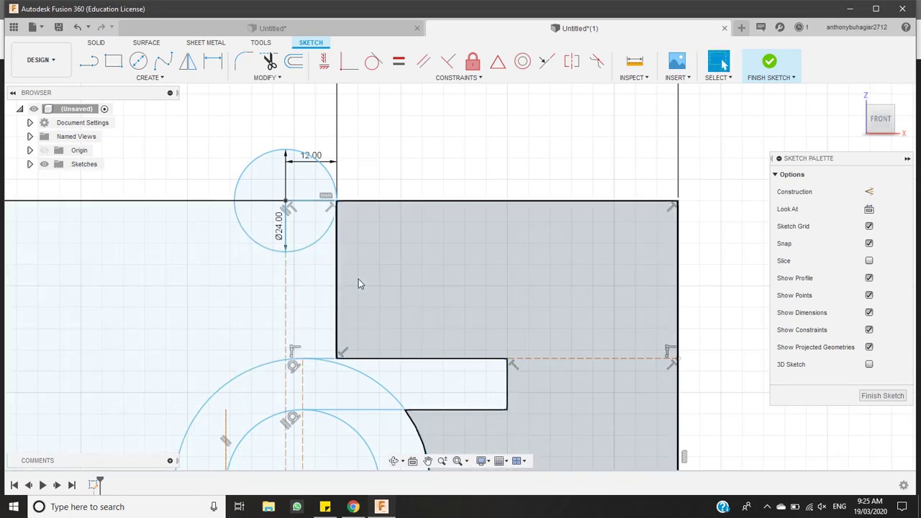
Draw a 168 mm diameter circle centred on the construction line's lower end, passing through the small circle's lowest point
scroll(354, 276, up, 3)
scroll(357, 273, down, 5)
scroll(360, 302, up, 1)
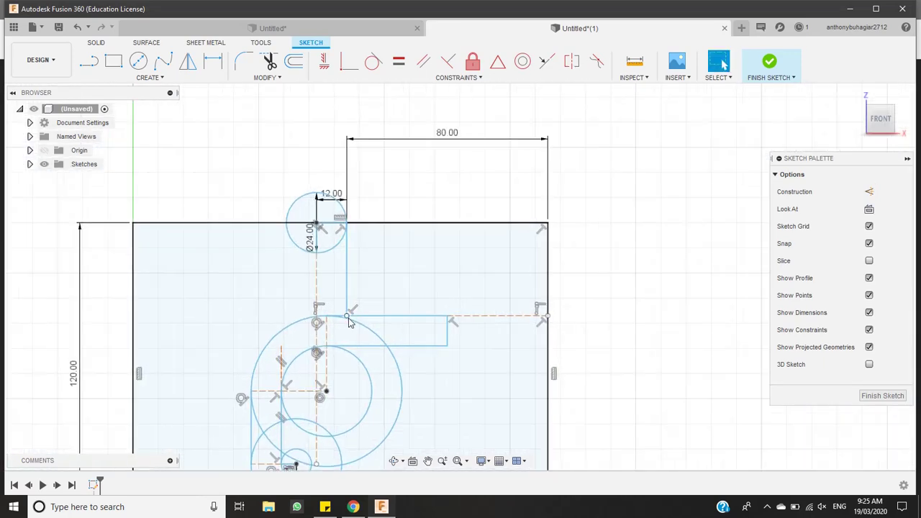
click(138, 61)
scroll(352, 467, down, 3)
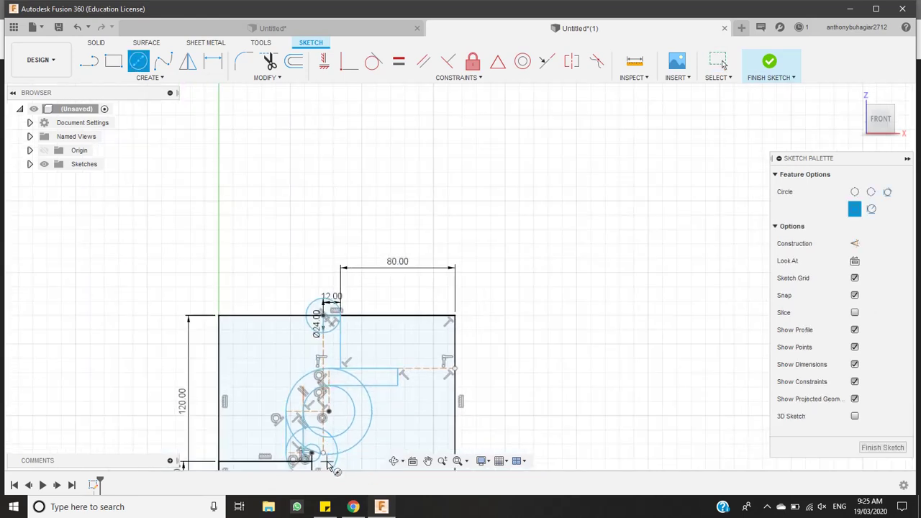
click(323, 454)
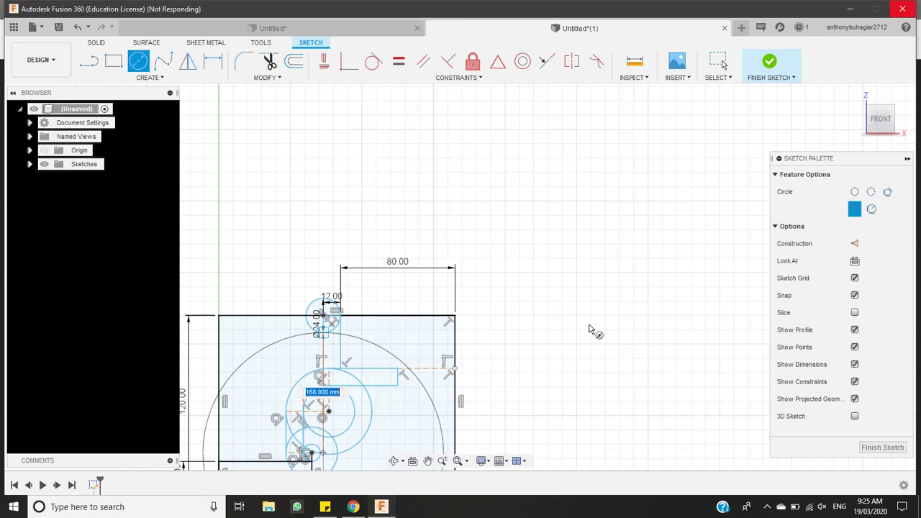
Compare the sketch with the bracket reference drawing in Chrome, examining the dimensions and radii of the rib's curve
key(alt+Tab)
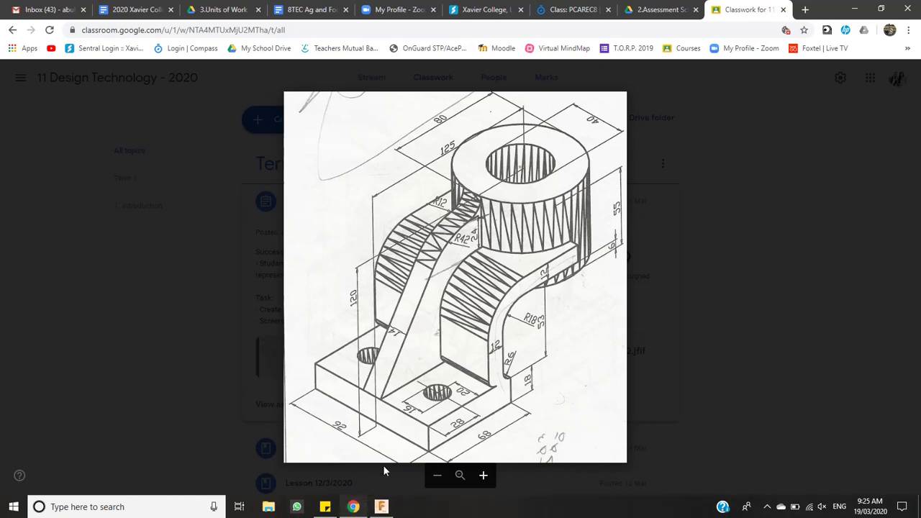
click(382, 507)
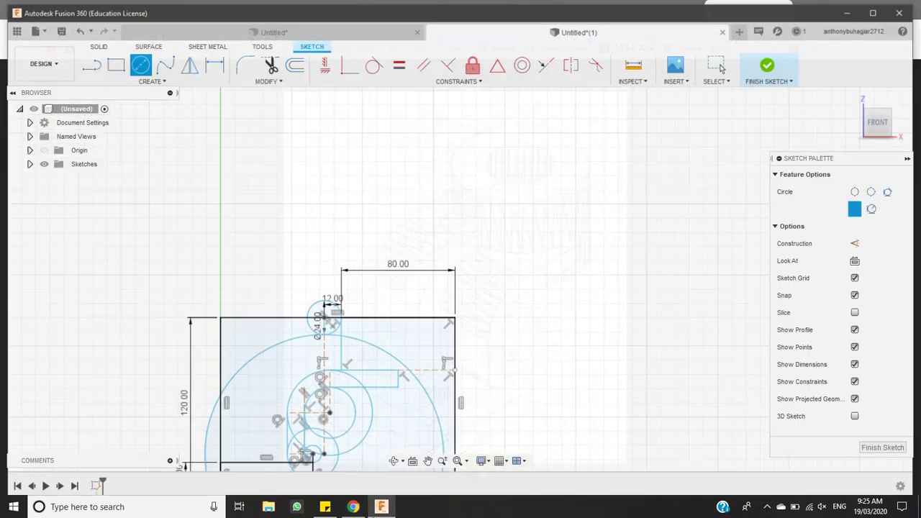
scroll(492, 427, down, 3)
scroll(489, 403, up, 2)
scroll(545, 401, down, 4)
scroll(626, 321, up, 9)
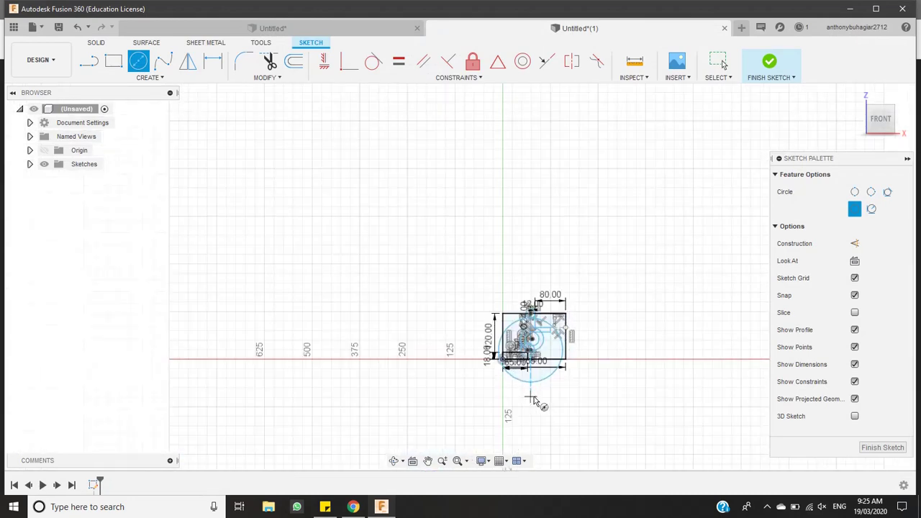
scroll(545, 269, down, 2)
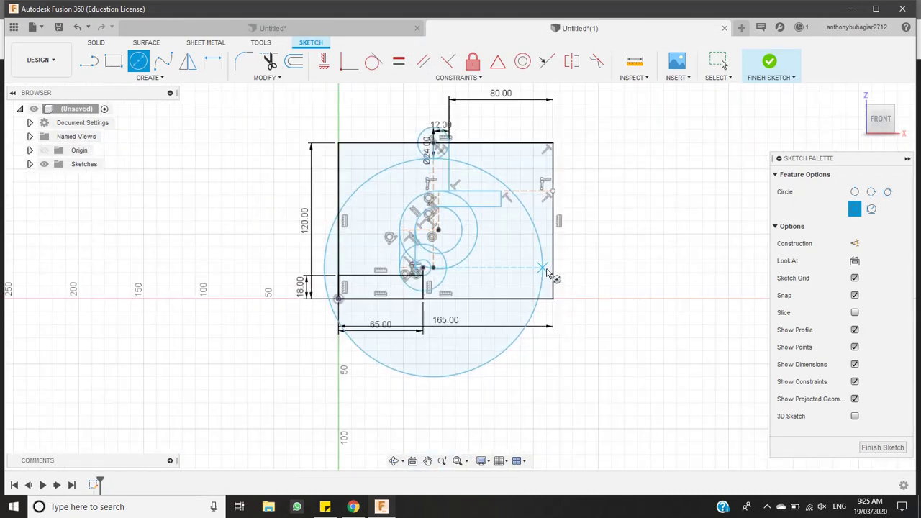
scroll(456, 160, up, 1)
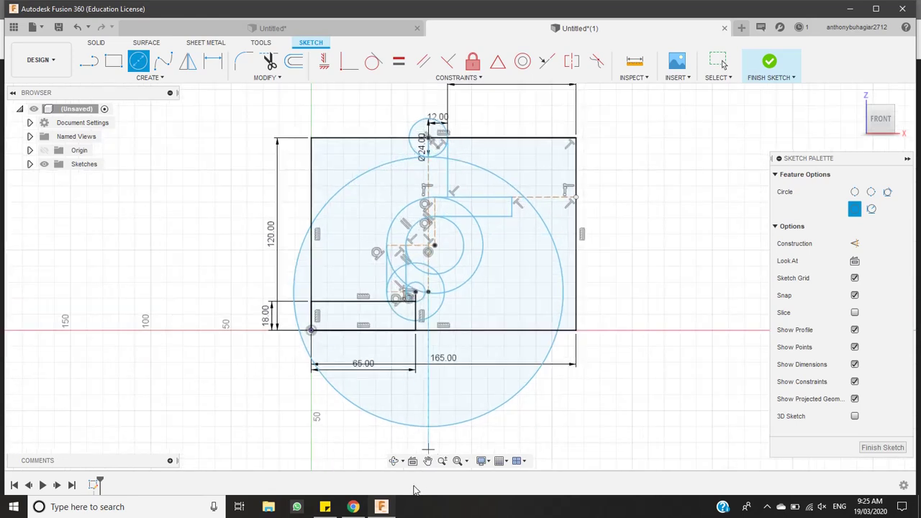
click(381, 507)
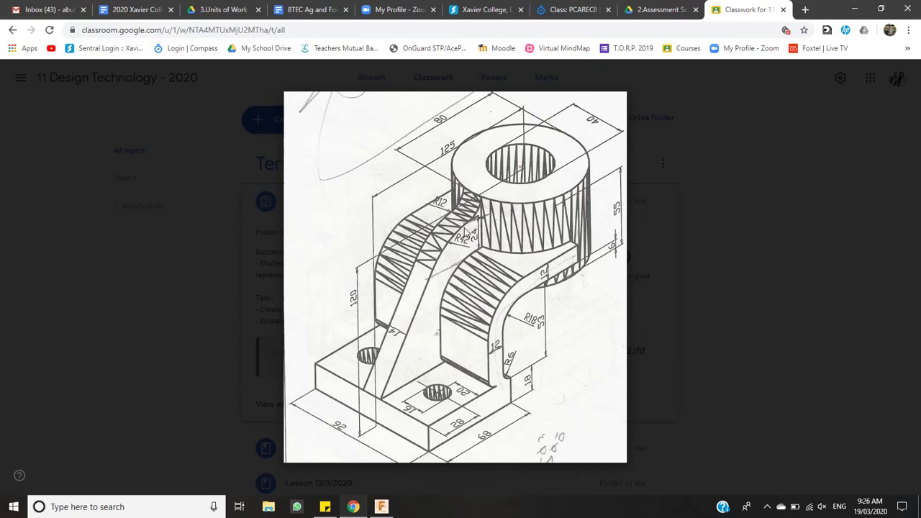
click(381, 506)
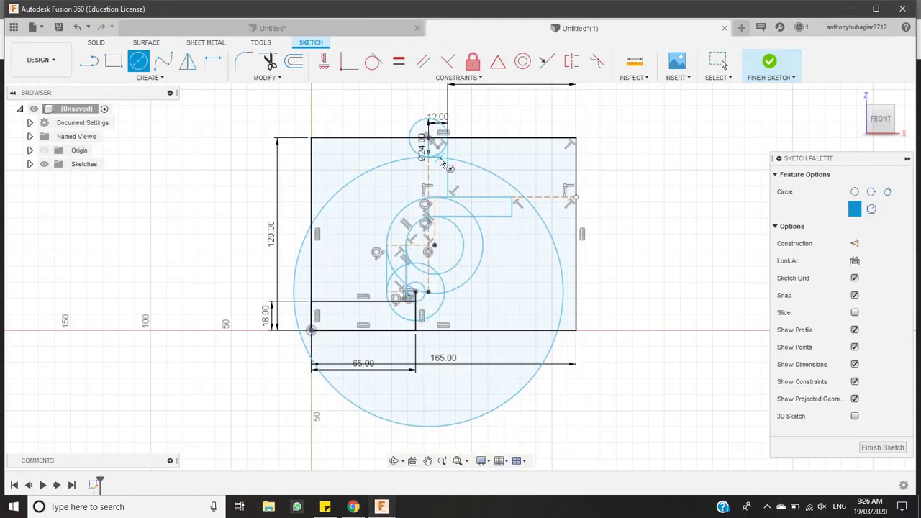
scroll(440, 162, up, 4)
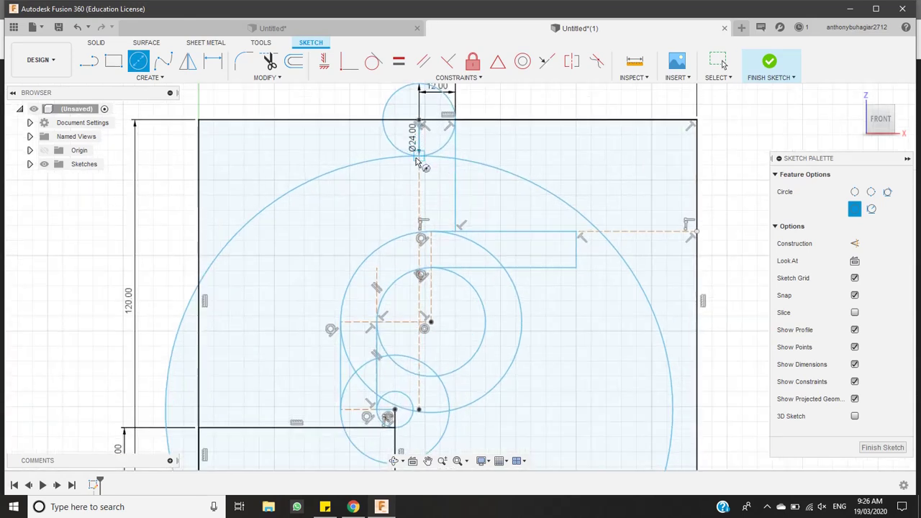
click(420, 163)
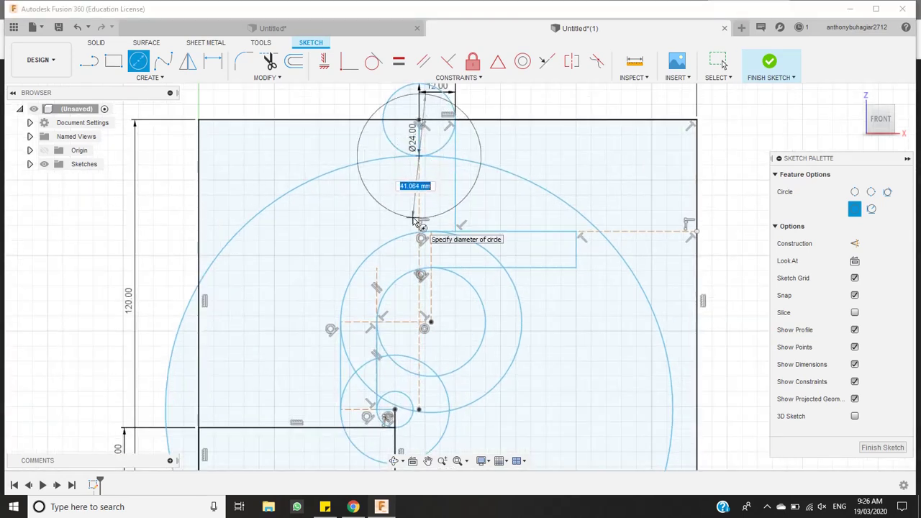
key(Escape)
Draw a 24 mm vertical line straight down from the point where the small and large circles touch
click(89, 61)
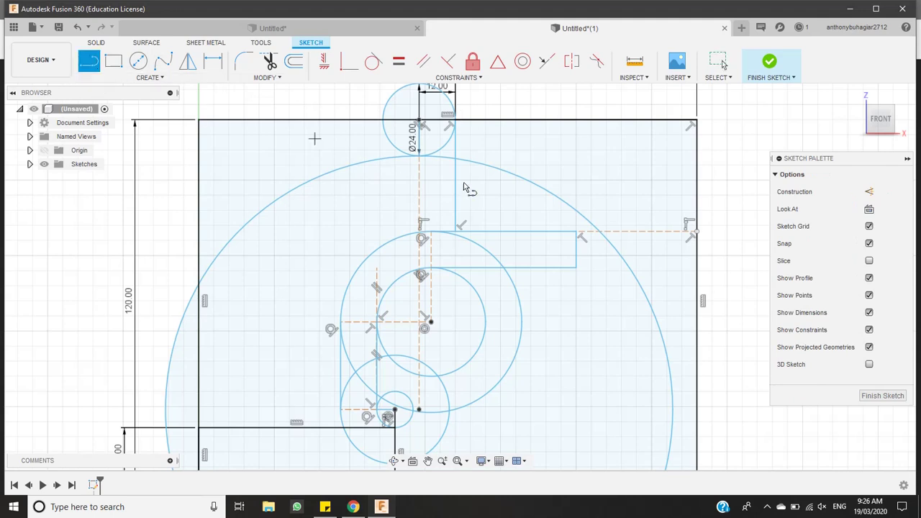
click(419, 157)
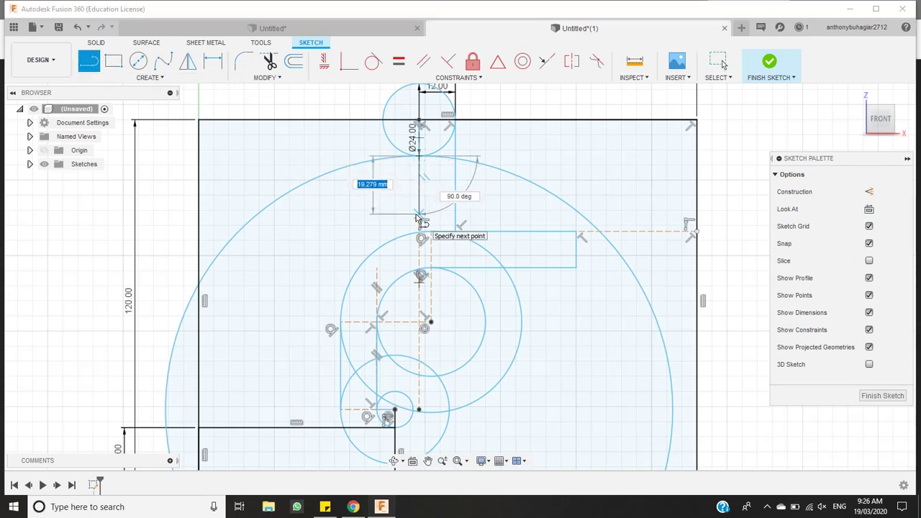
text(24)
key(Tab)
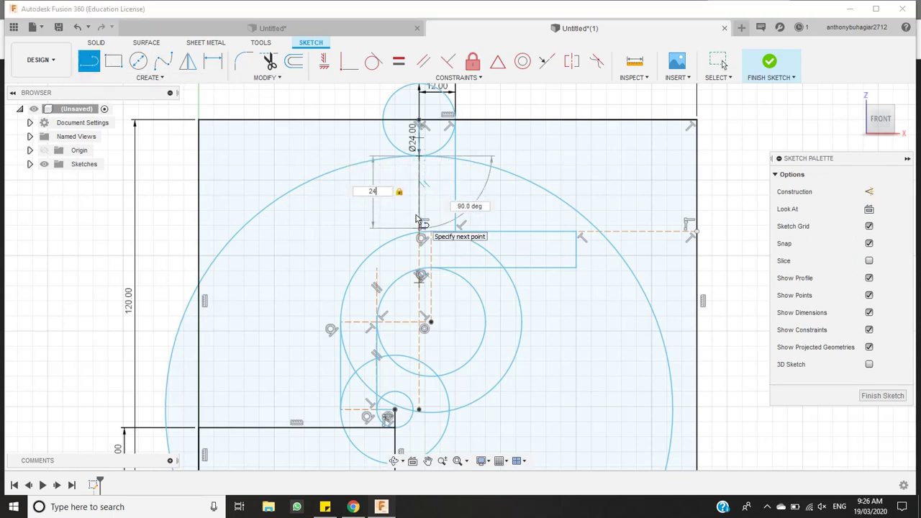
click(419, 228)
key(Escape)
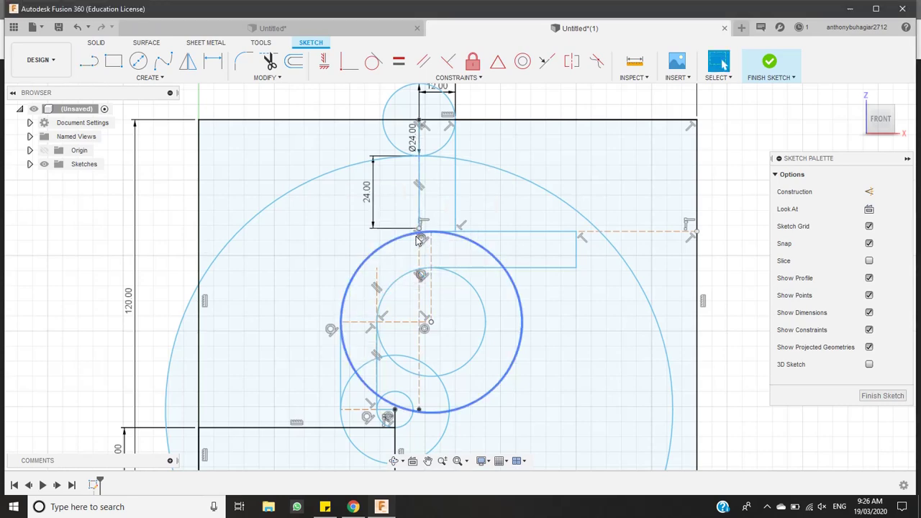
Draw a horizontal line about 59 mm long from the vertical line's lower end leftward to the large circle
scroll(419, 232, up, 3)
key(l)
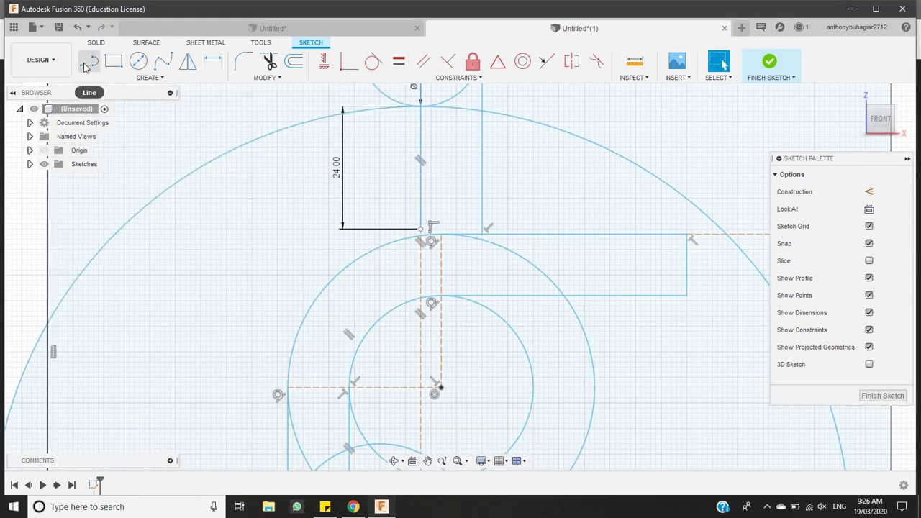
click(420, 230)
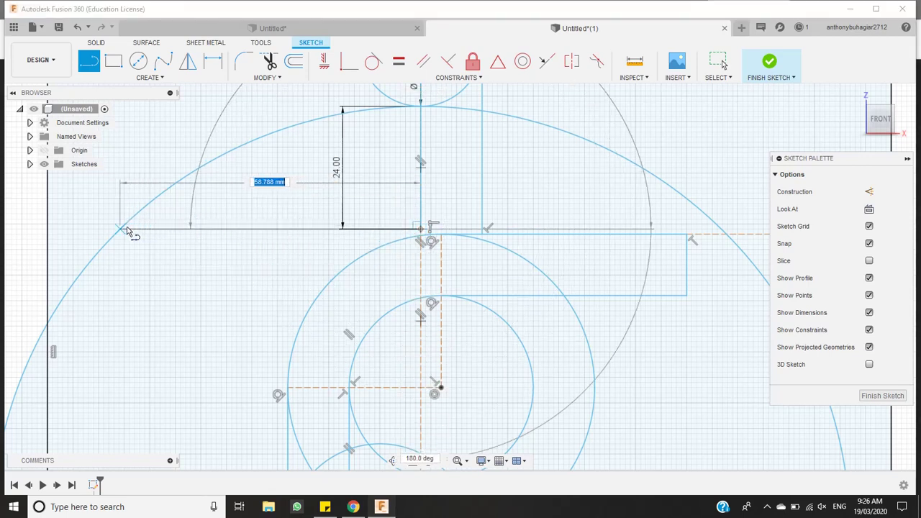
double_click(122, 230)
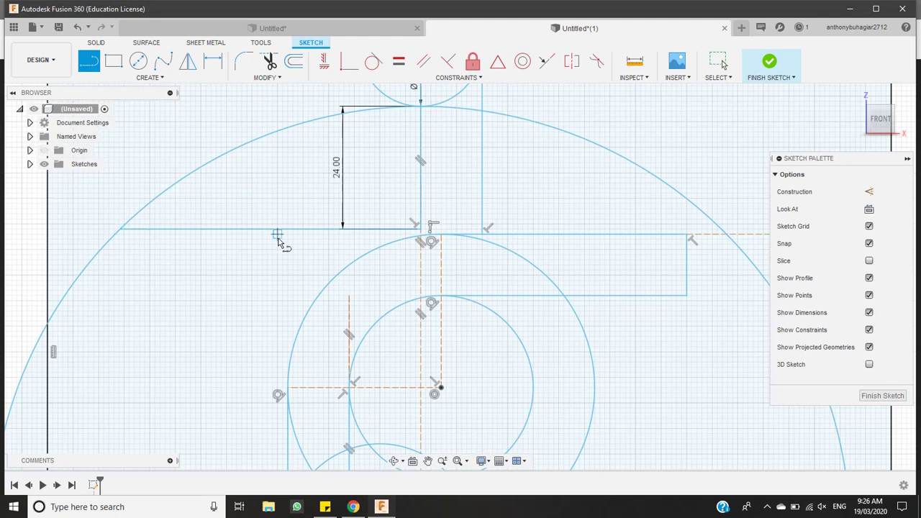
key(Escape)
Delete the 24 mm vertical line and the vertical construction line overlapping it
click(420, 195)
click(421, 194)
key(x)
key(Escape)
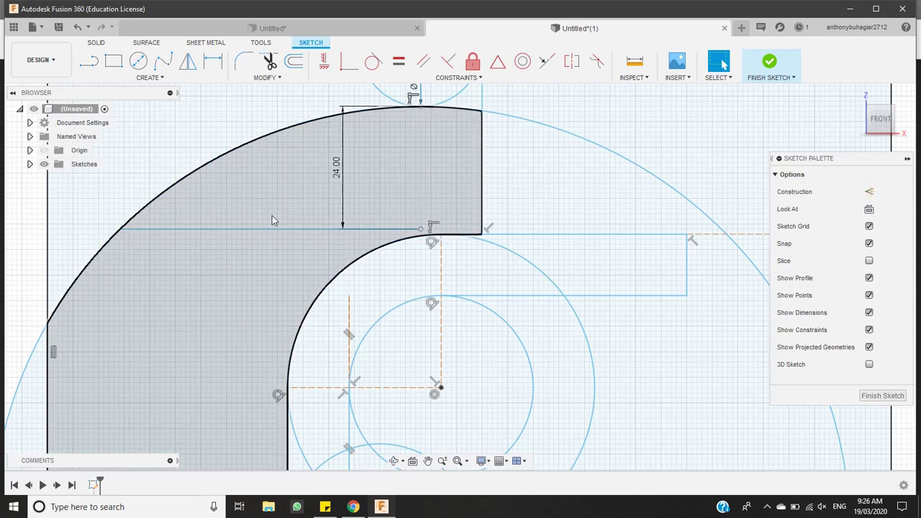
scroll(161, 226, down, 5)
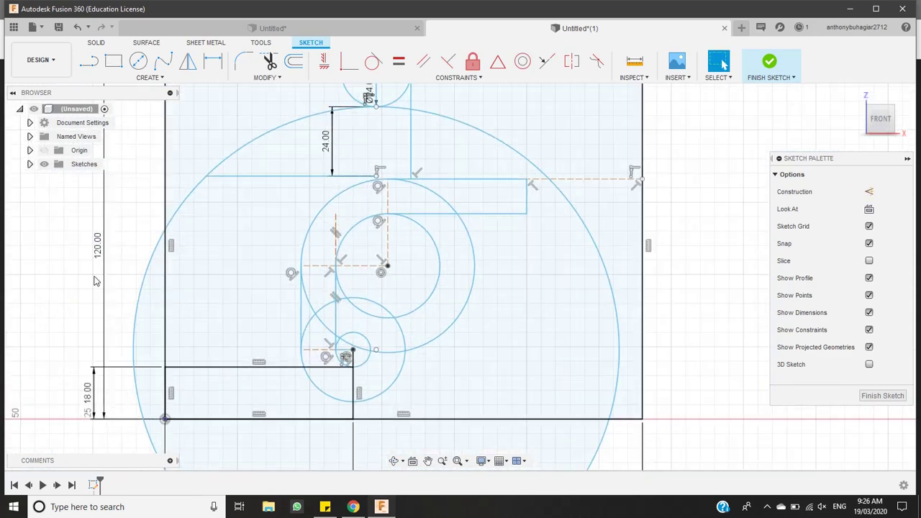
click(88, 61)
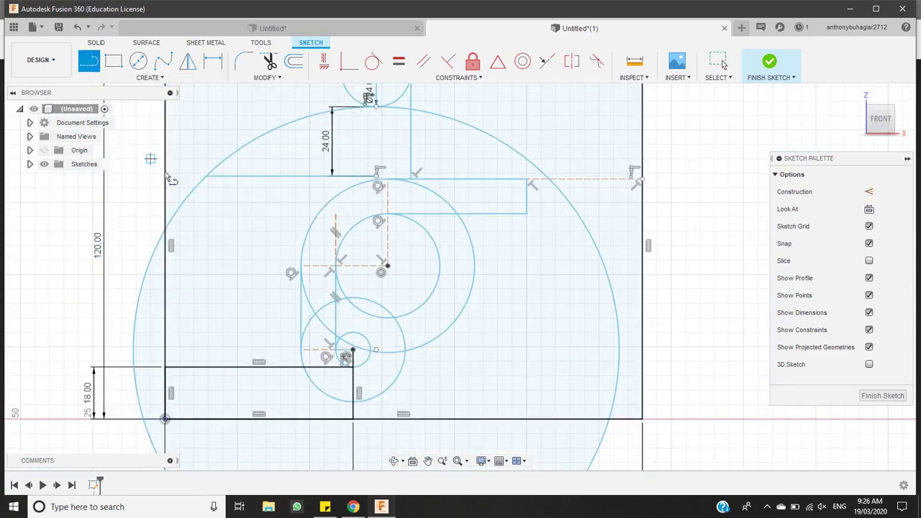
click(206, 176)
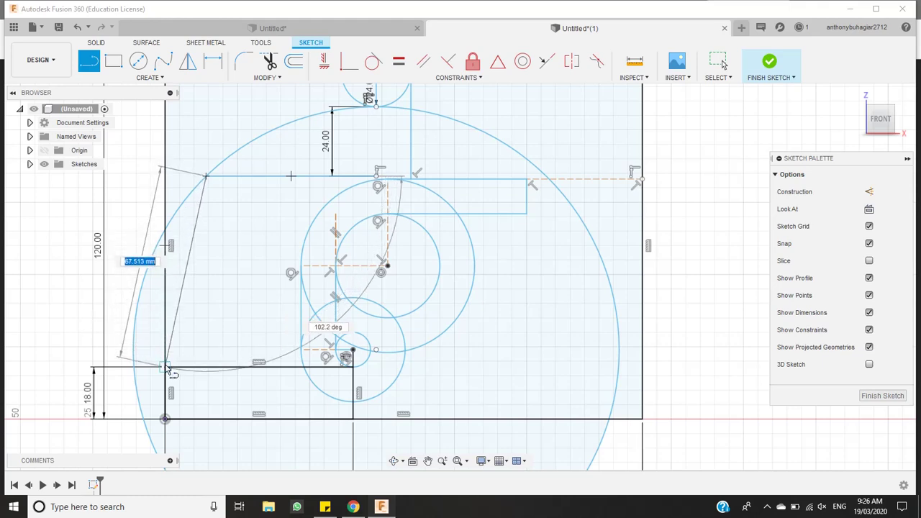
key(Escape)
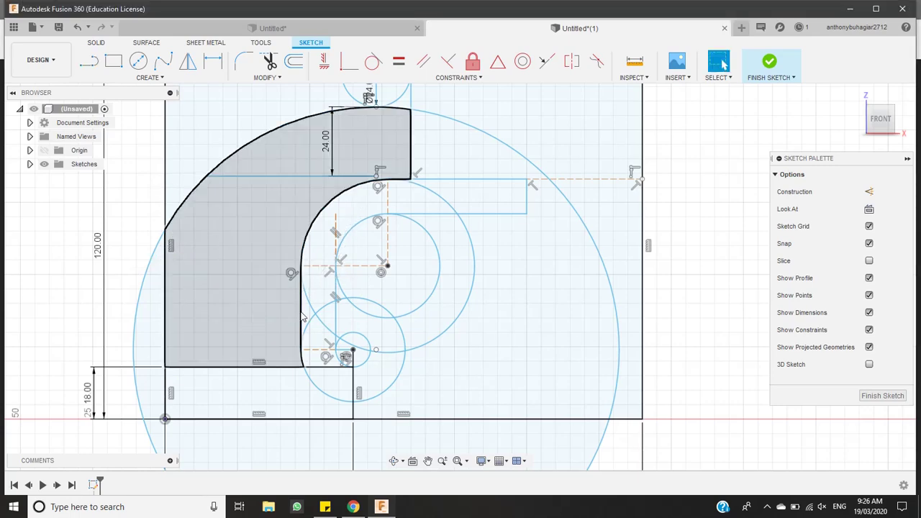
scroll(243, 280, down, 1)
scroll(245, 279, down, 3)
scroll(287, 195, up, 1)
scroll(301, 256, up, 1)
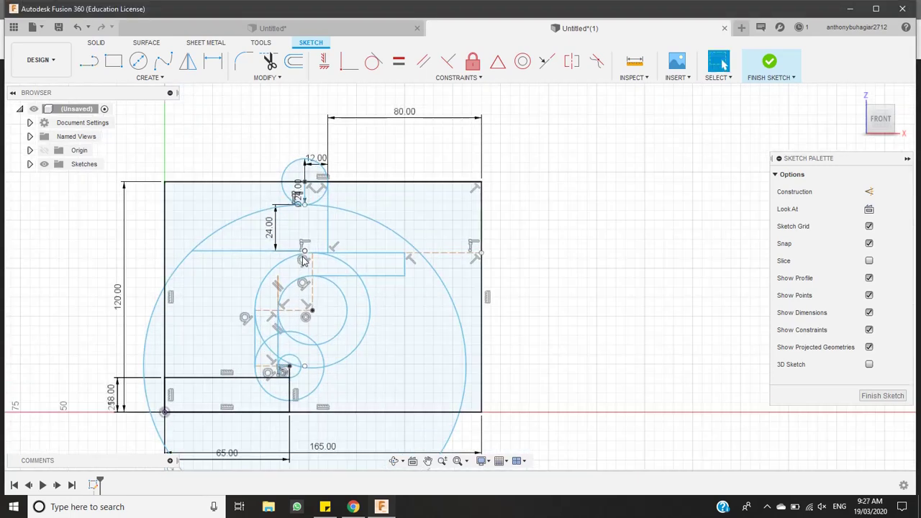
Check the sketch's large circle and rib outline against the bracket reference drawing in Chrome, examining the R42, R12 and 24 callouts
scroll(286, 252, up, 1)
scroll(284, 250, down, 2)
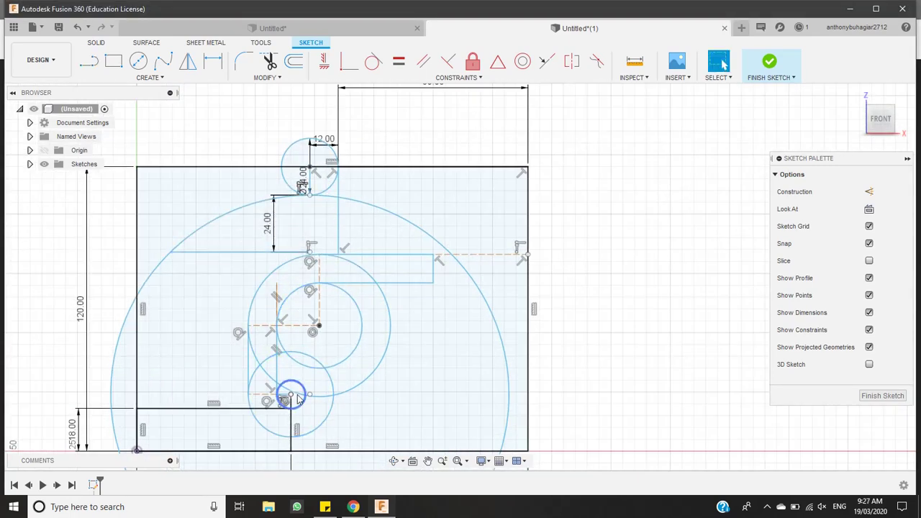
click(381, 506)
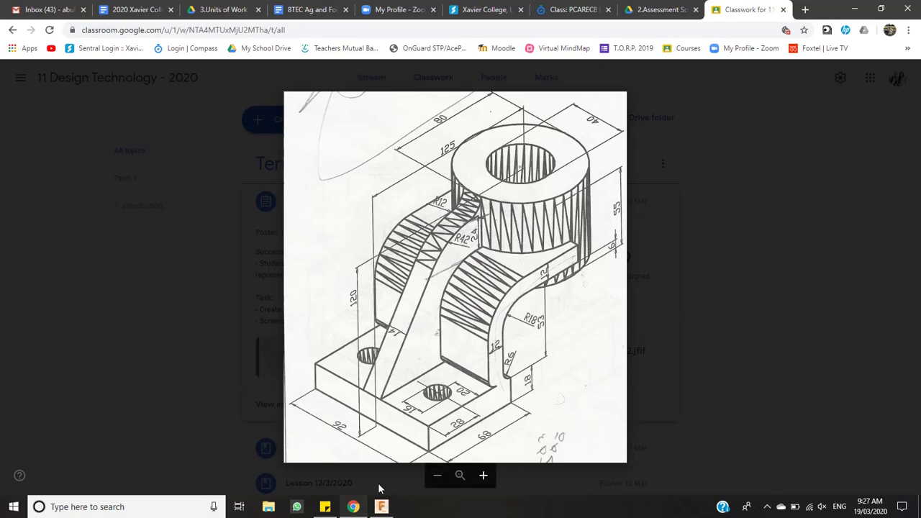
click(381, 506)
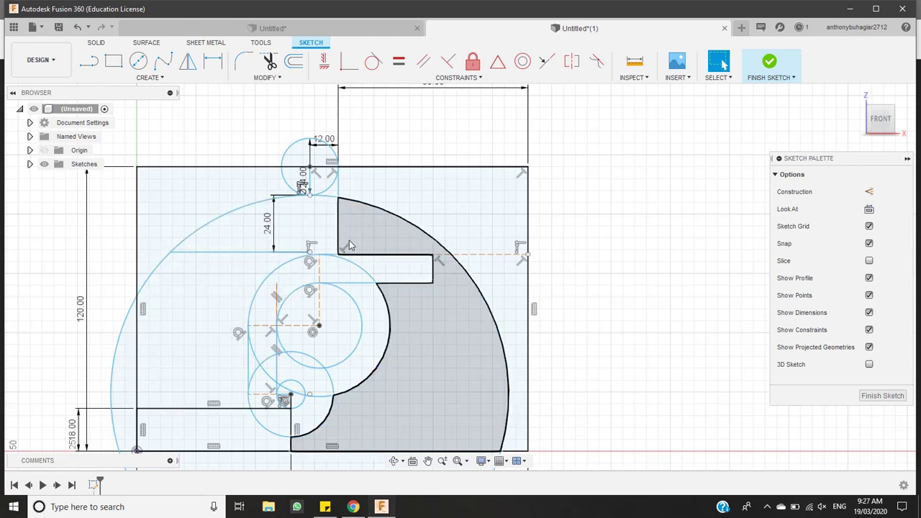
click(381, 506)
click(381, 507)
click(381, 507)
click(382, 507)
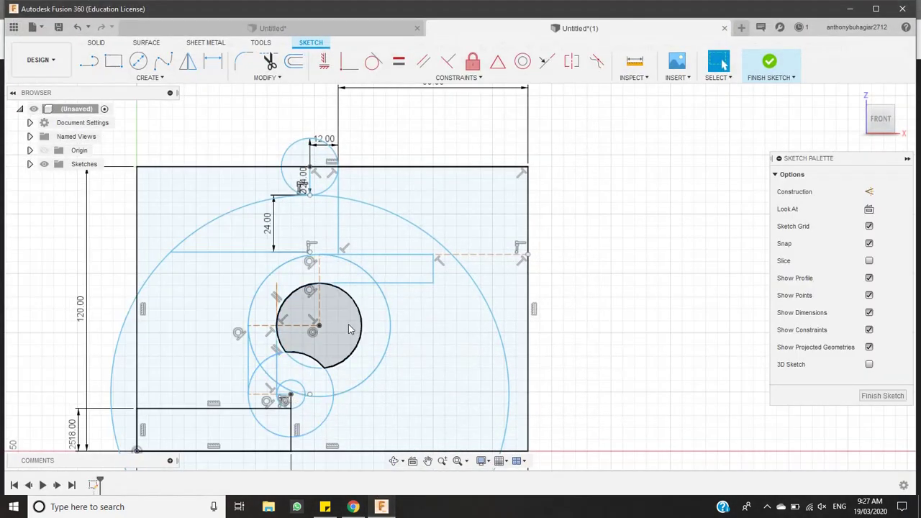
scroll(365, 317, up, 3)
scroll(365, 320, down, 1)
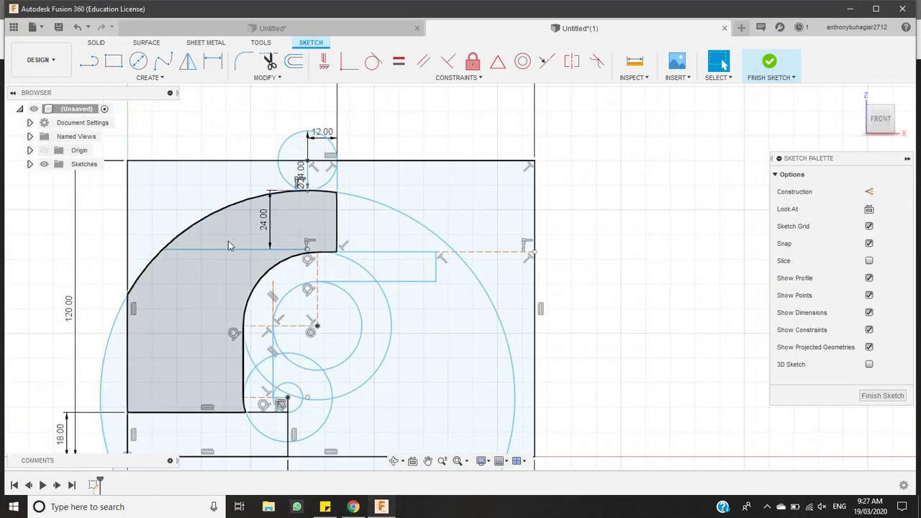
scroll(191, 308, down, 2)
click(381, 506)
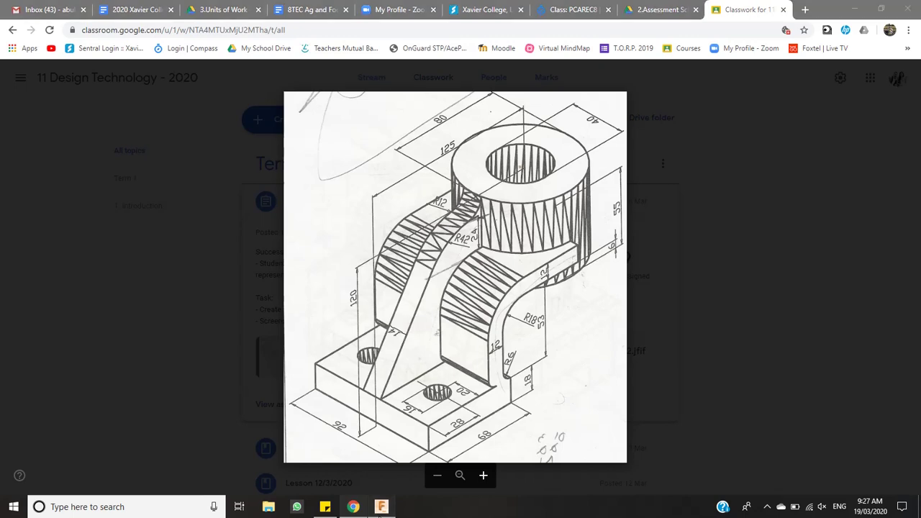
click(381, 506)
scroll(318, 412, up, 4)
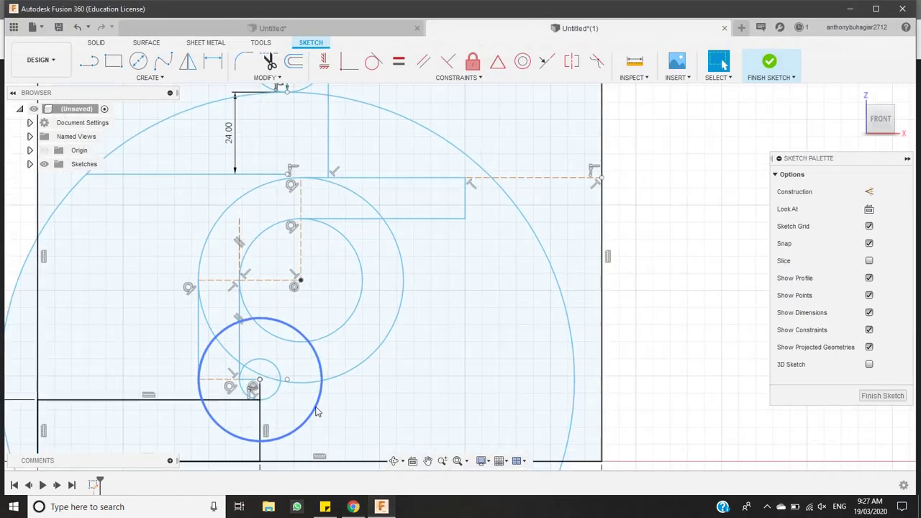
scroll(317, 412, down, 2)
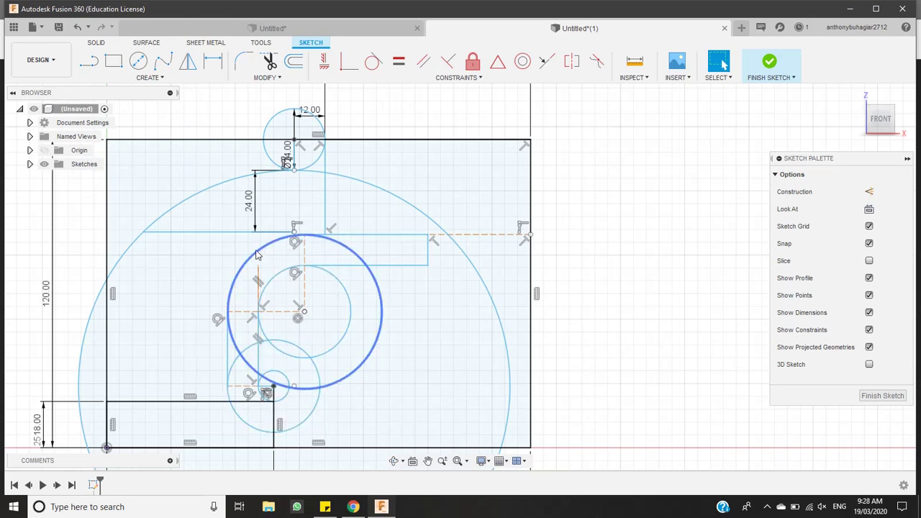
scroll(324, 267, up, 2)
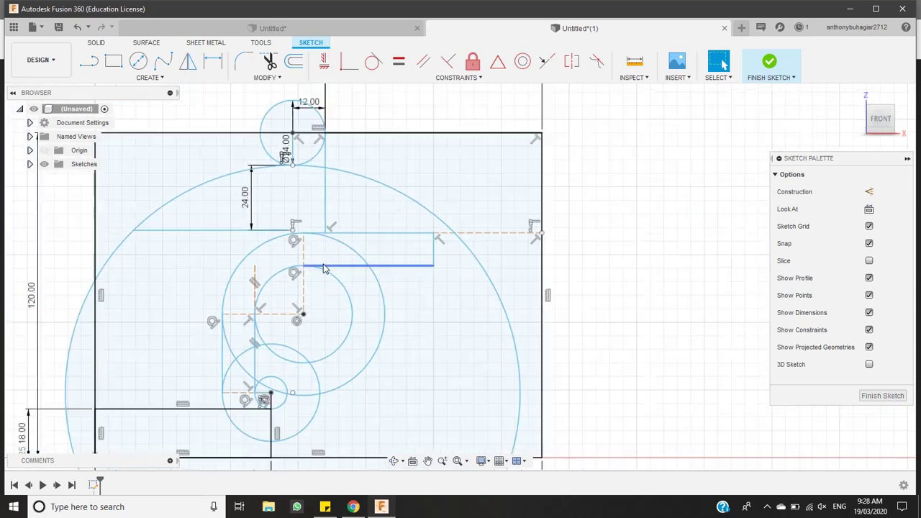
scroll(324, 267, down, 5)
scroll(311, 362, up, 2)
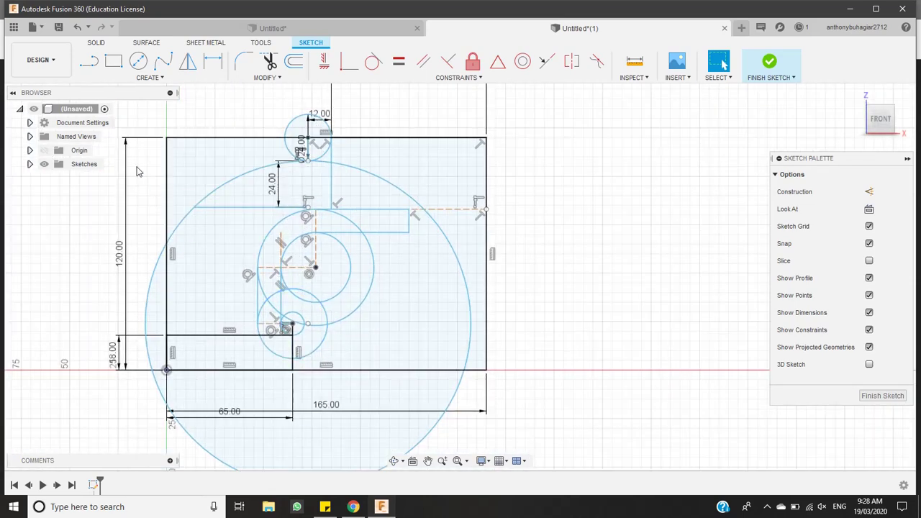
click(91, 65)
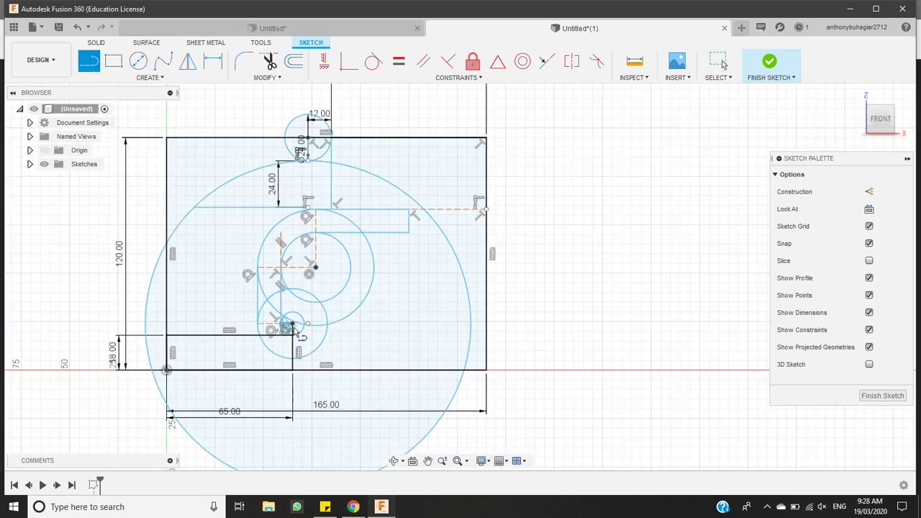
click(291, 324)
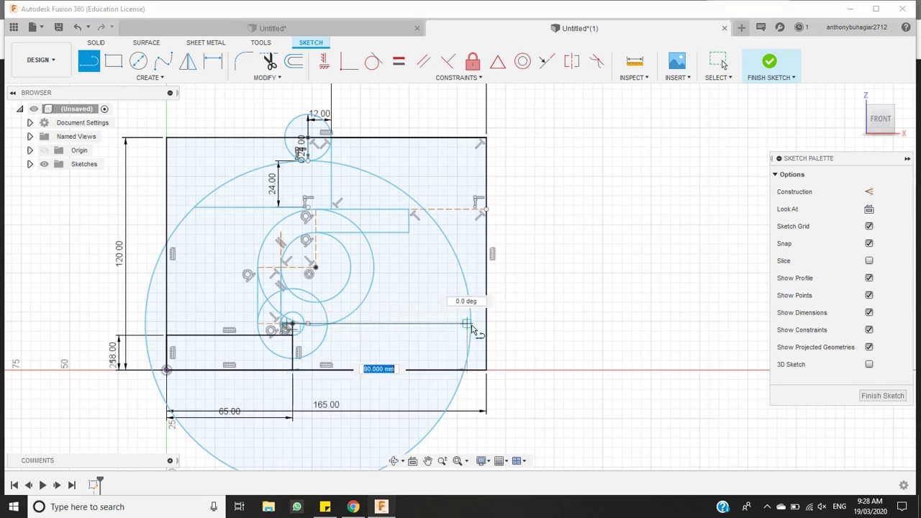
scroll(473, 330, up, 3)
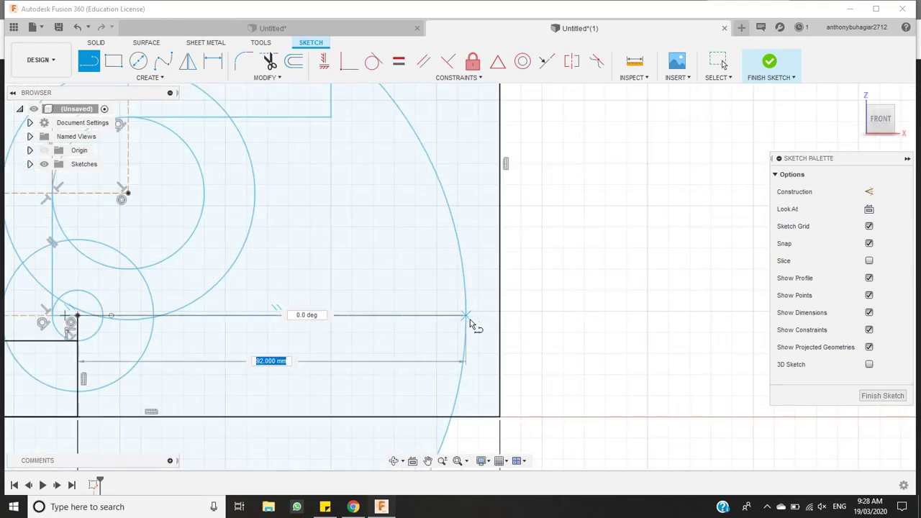
key(Escape)
Remove the large circle with its inner horizontal line, and the vertical construction line beneath the 24 mm circle
scroll(384, 359, down, 6)
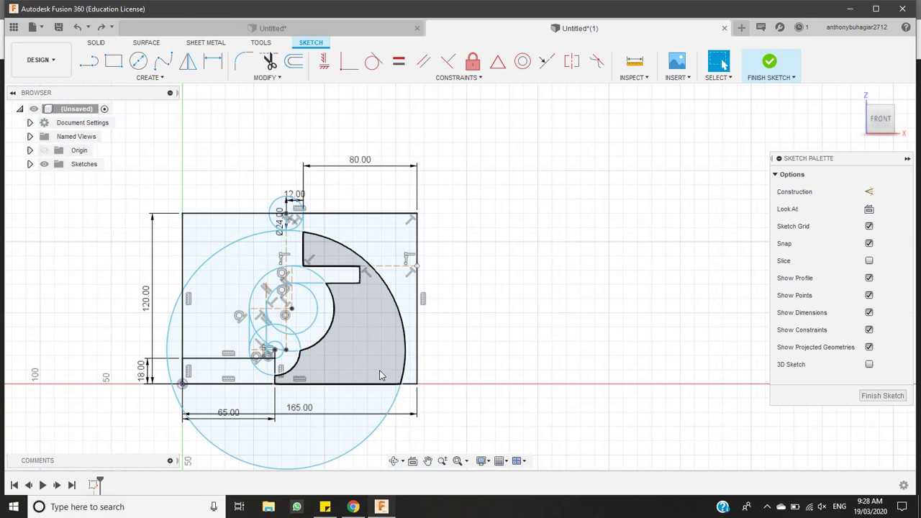
key(Delete)
key(ctrl+z)
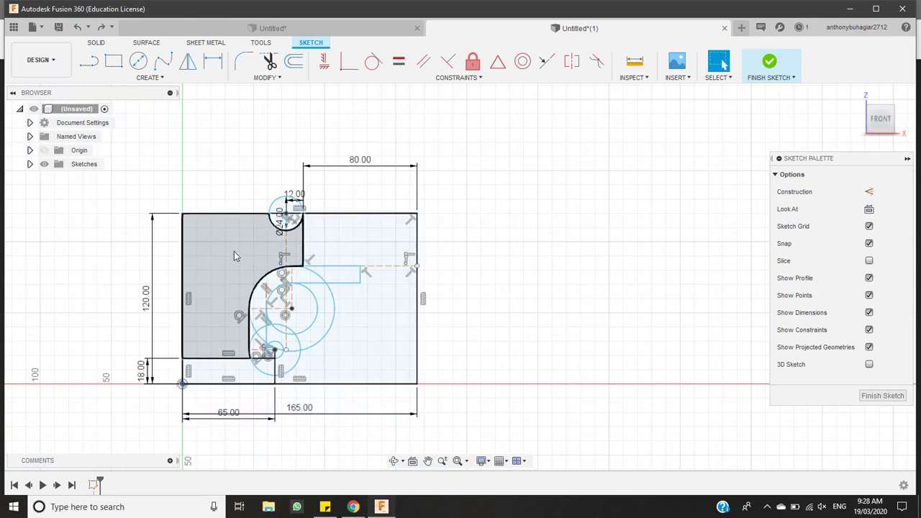
scroll(313, 243, up, 4)
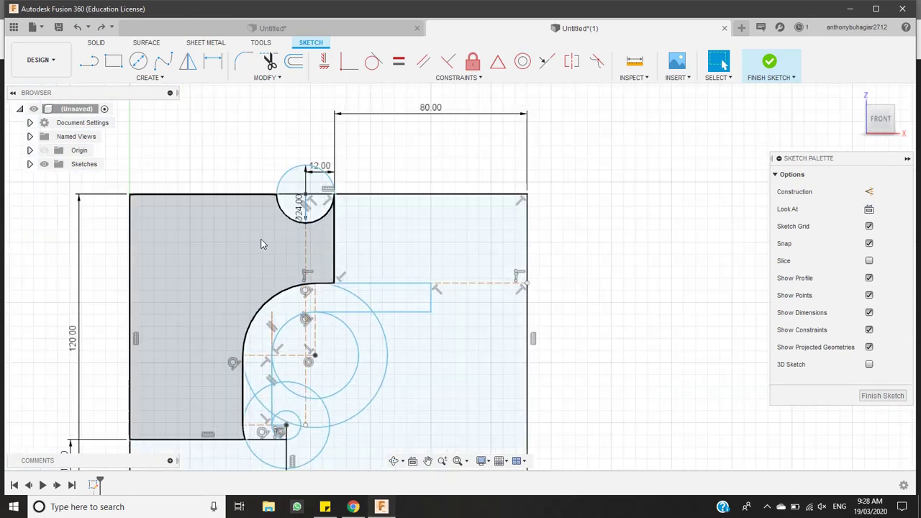
click(307, 248)
key(Delete)
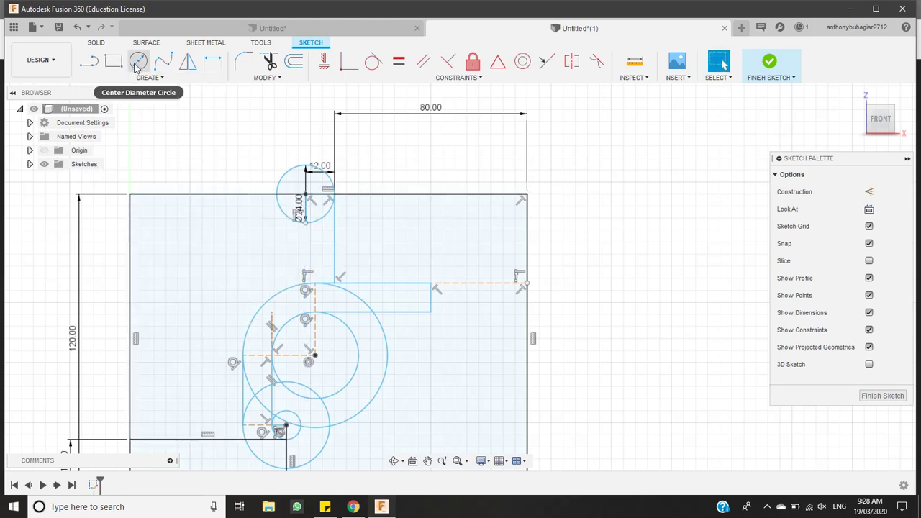
Draw a 43 mm vertical line straight down from the lowest point of the 24 mm circle, and delete it
click(89, 62)
click(305, 224)
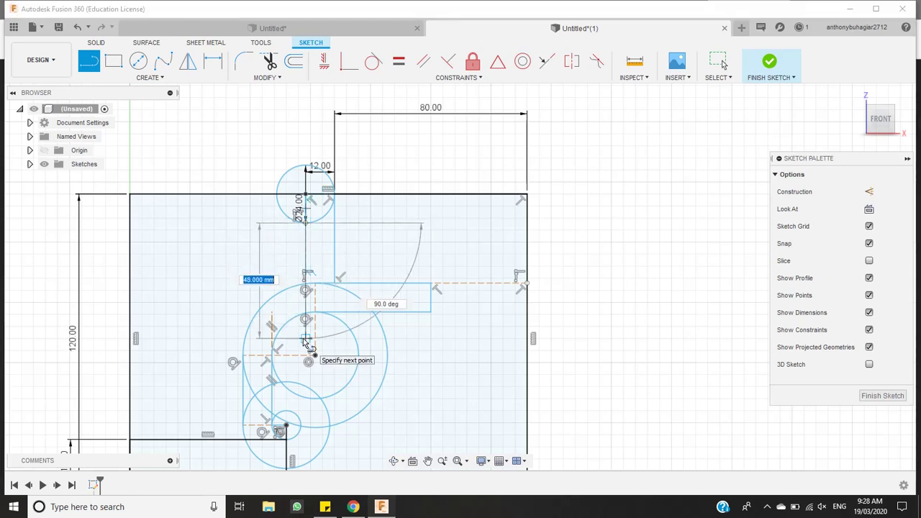
text(43)
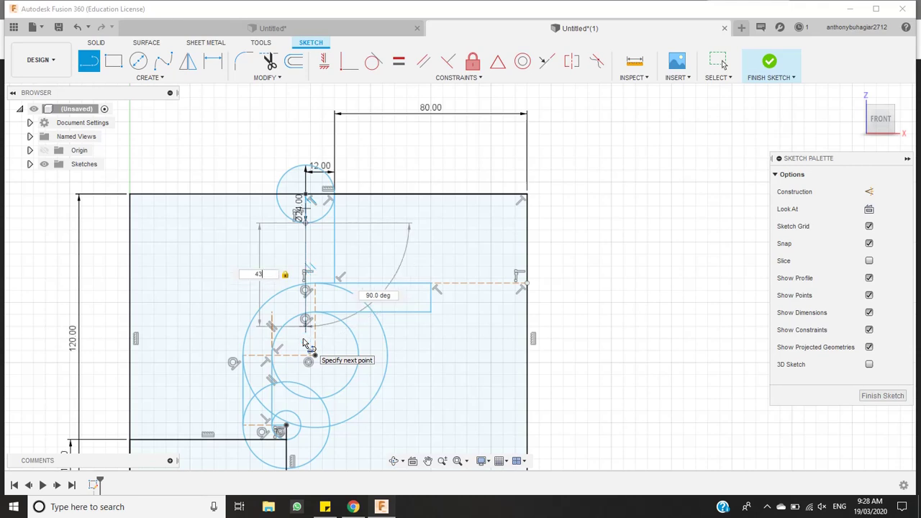
key(Return)
key(Escape)
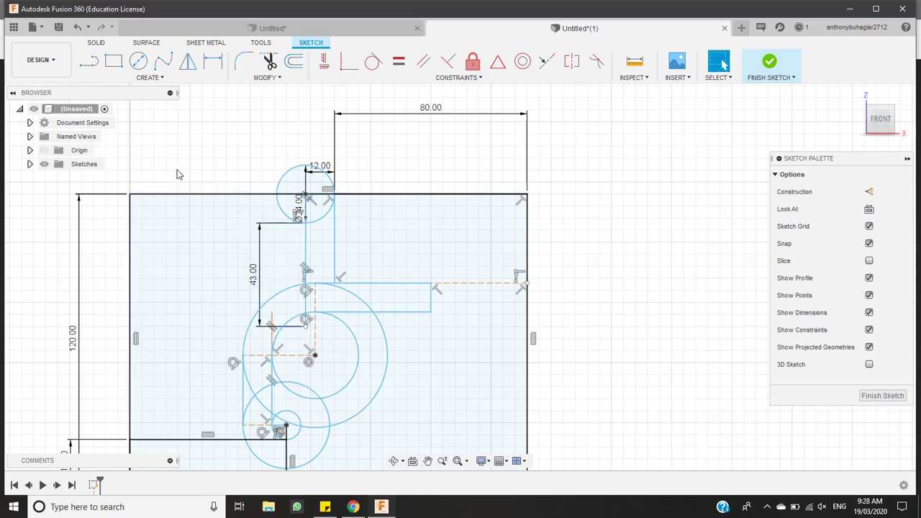
click(305, 245)
key(Delete)
Draw a 42 mm vertical line straight down from the lowest point of the 24 mm circle
key(l)
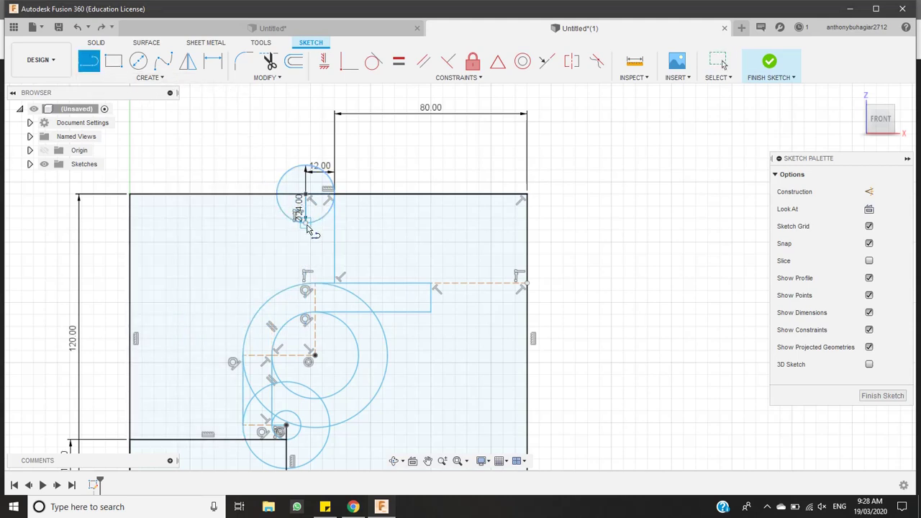
click(305, 223)
text(42)
key(Tab)
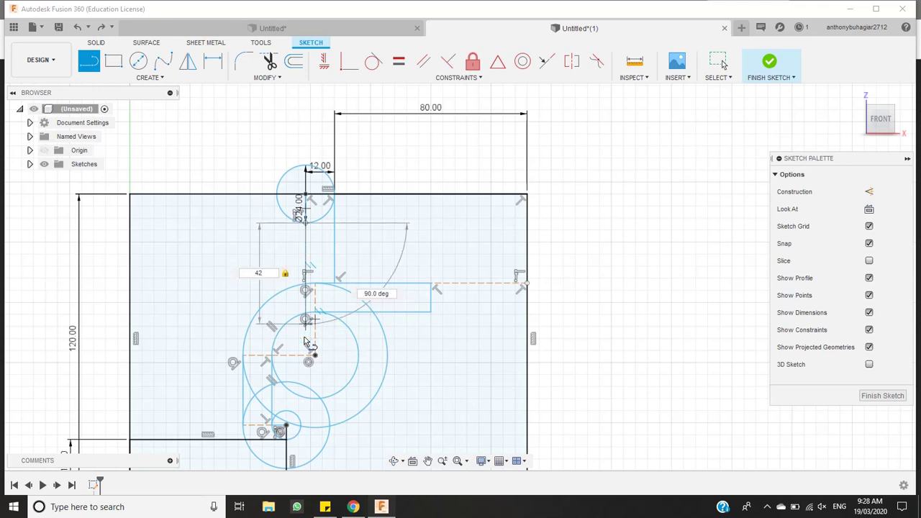
key(Return)
key(Escape)
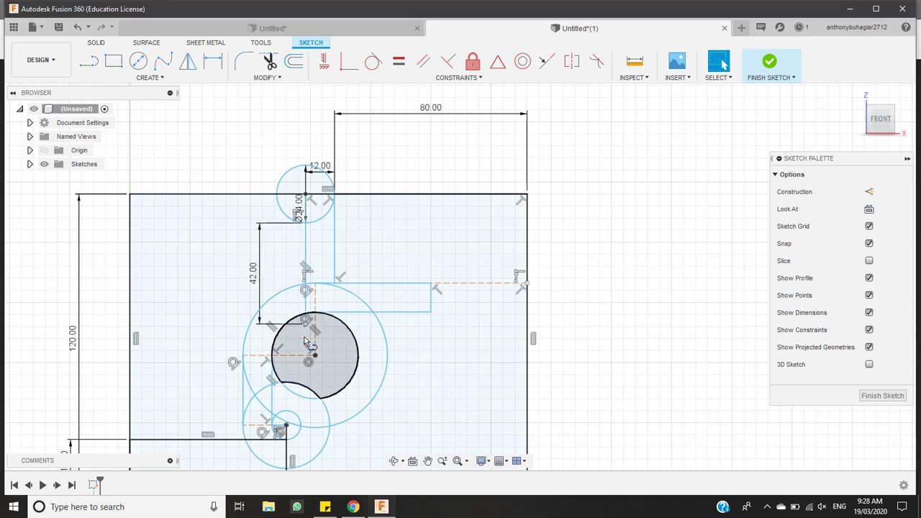
Draw an 84 mm diameter circle centred on the 42 mm line's lower end, and check it against the reference drawing in Chrome
click(138, 61)
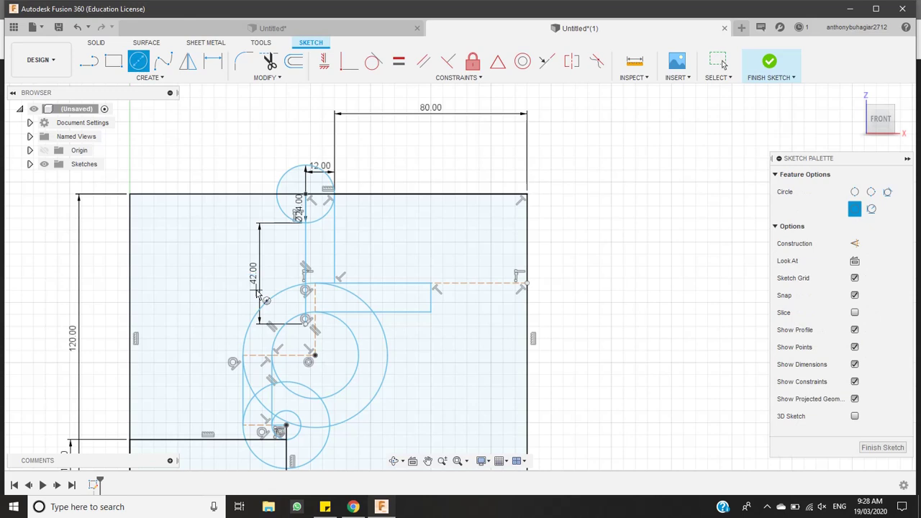
click(305, 322)
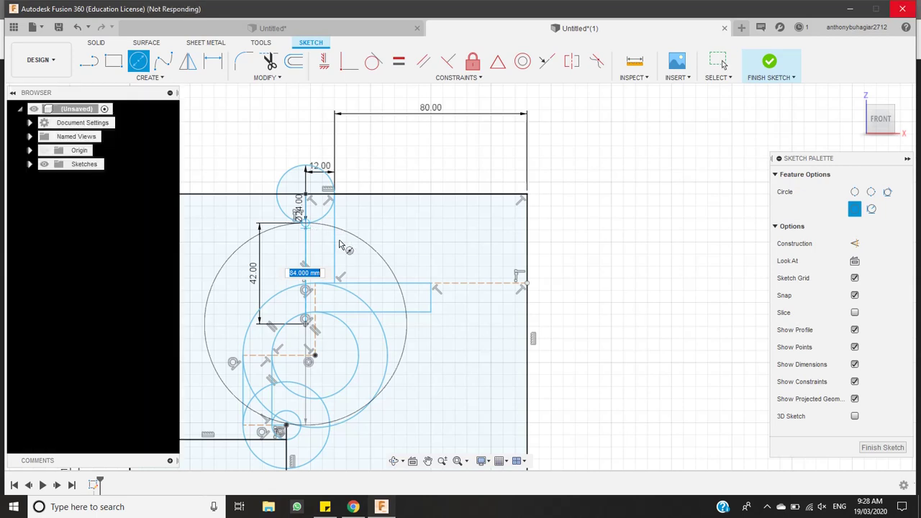
key(alt+Tab)
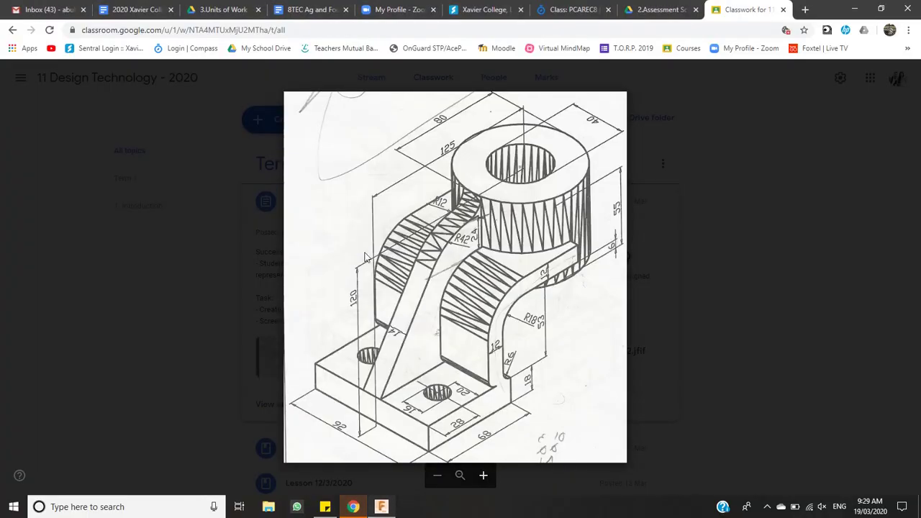
click(381, 506)
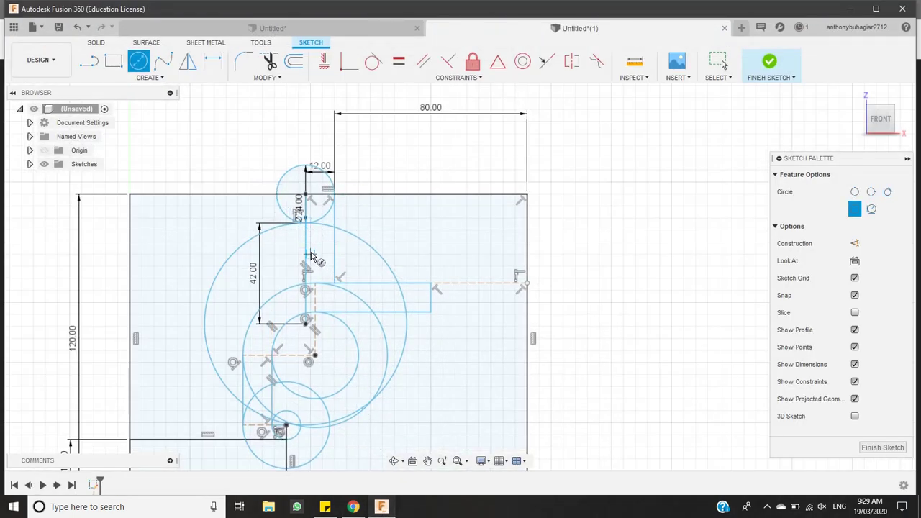
Draw a 24 mm vertical line straight down from the point where the 24 mm and 84 mm circles touch
click(305, 223)
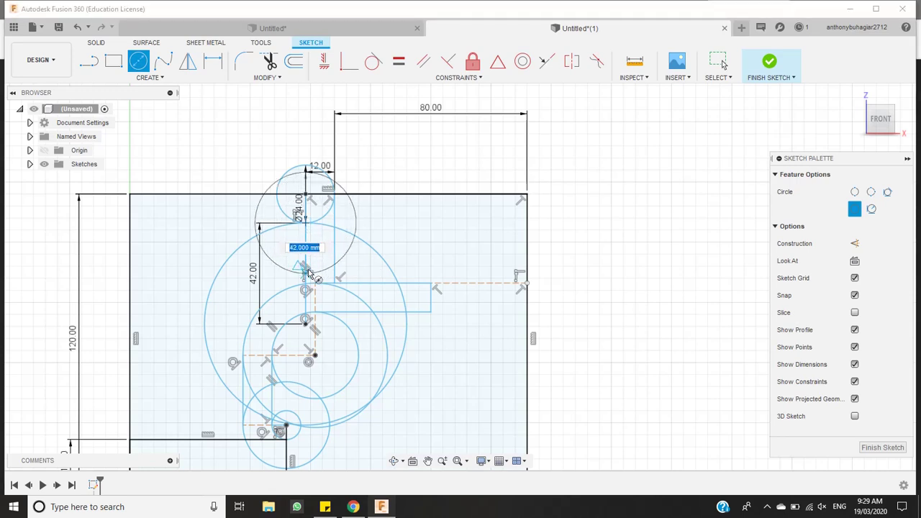
key(Escape)
click(89, 63)
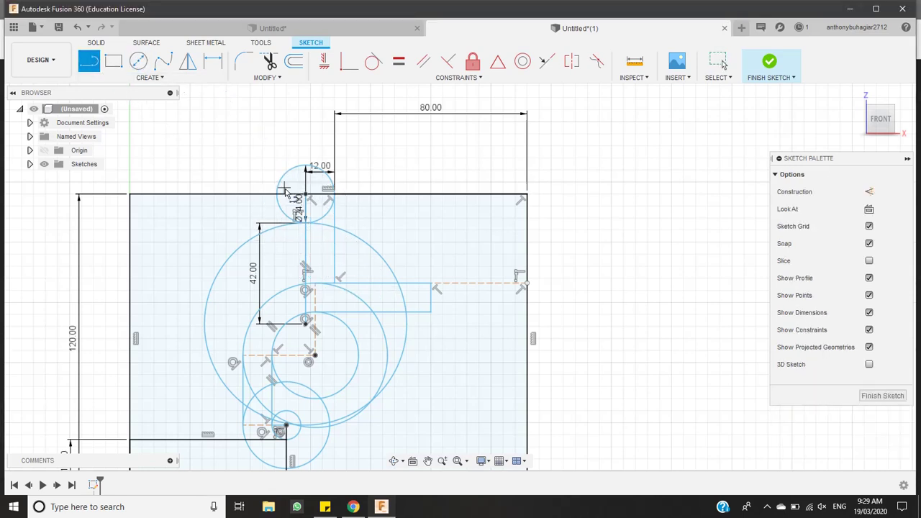
click(305, 224)
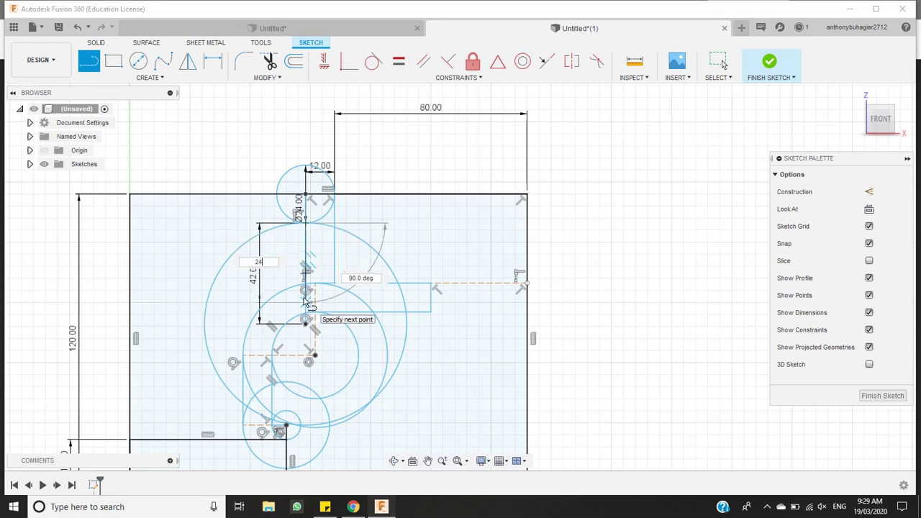
key(Tab)
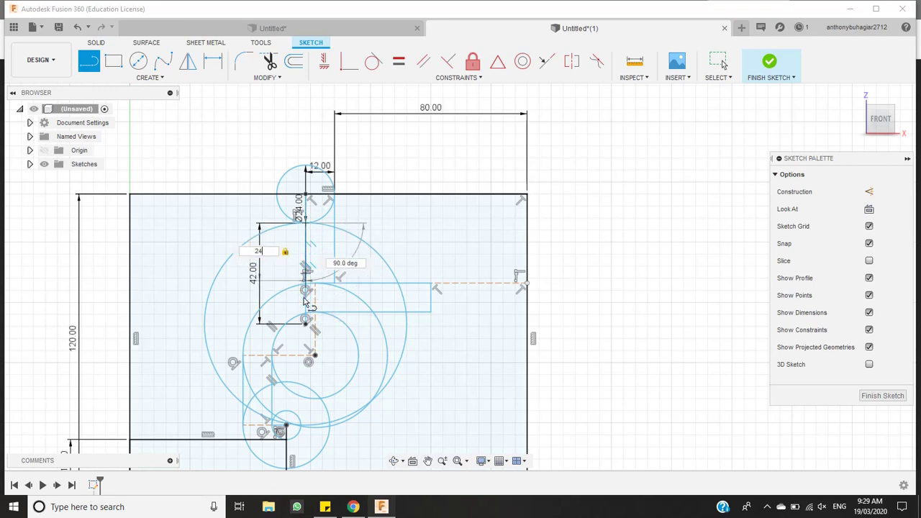
key(Return)
key(Escape)
Draw a horizontal line from the 24 mm line's lower end leftward to the 84 mm circle
scroll(294, 271, down, 3)
scroll(321, 281, up, 8)
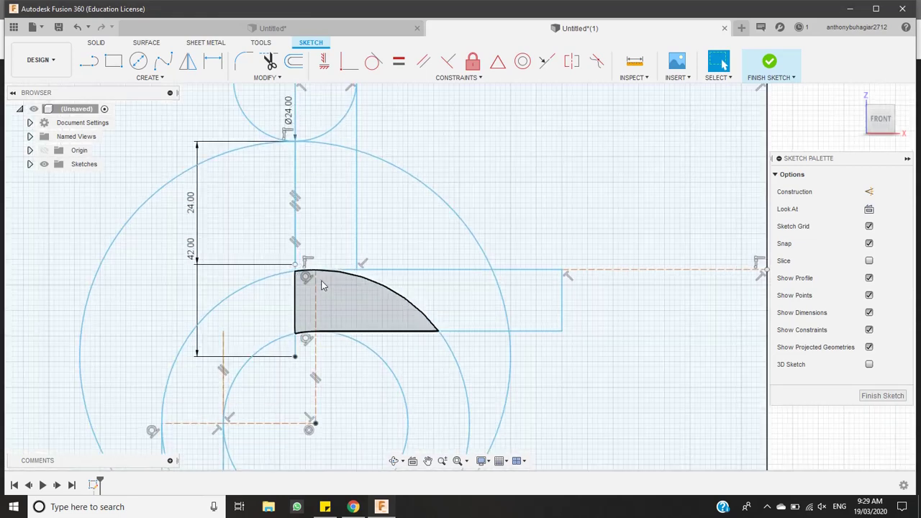
click(89, 60)
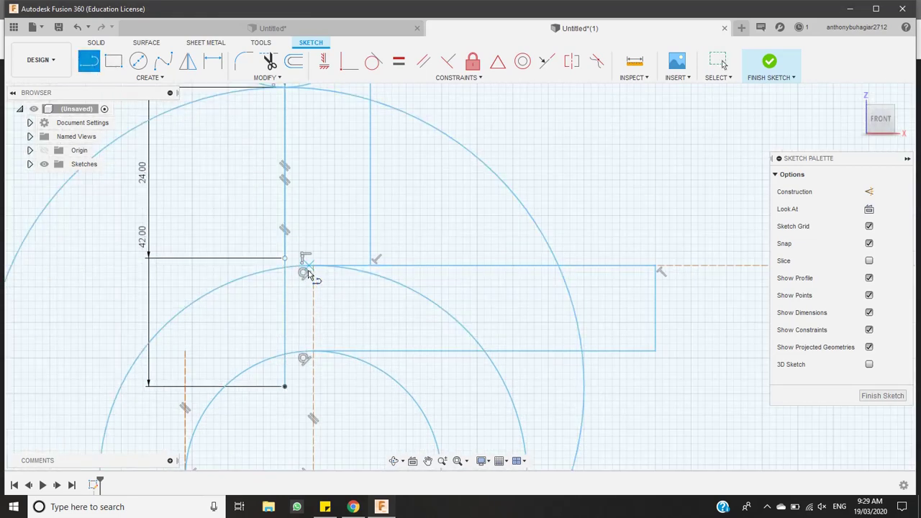
drag(285, 259, 15, 260)
click(14, 260)
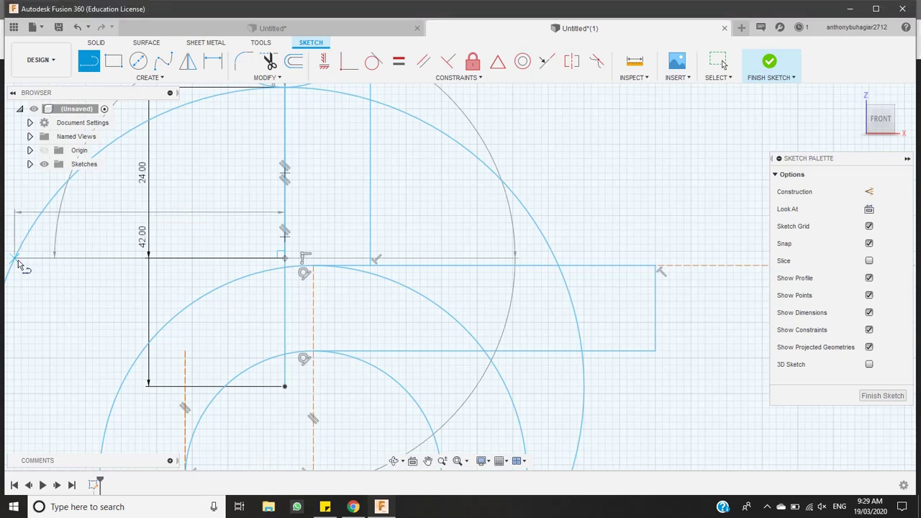
scroll(246, 278, down, 3)
scroll(246, 280, down, 2)
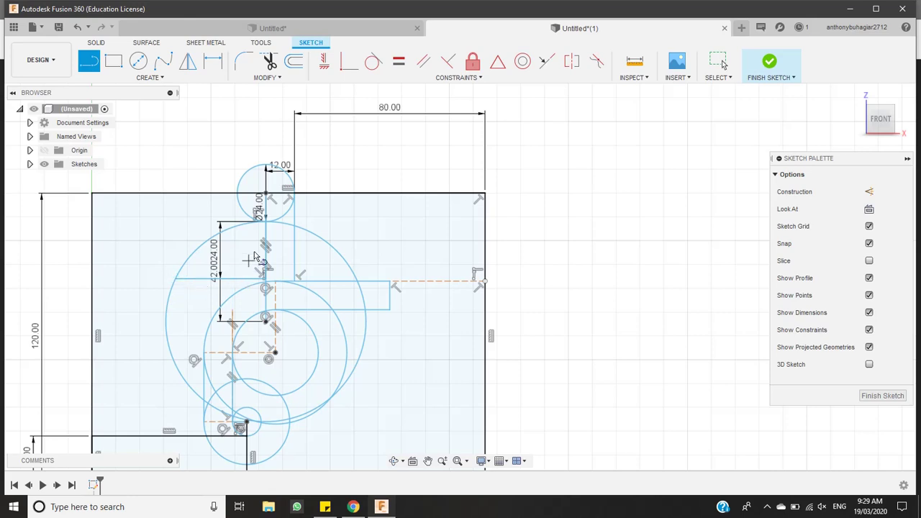
Draw a slanted line from the horizontal line's end on the 84 mm circle down to the base rectangle's upper-left corner
click(174, 278)
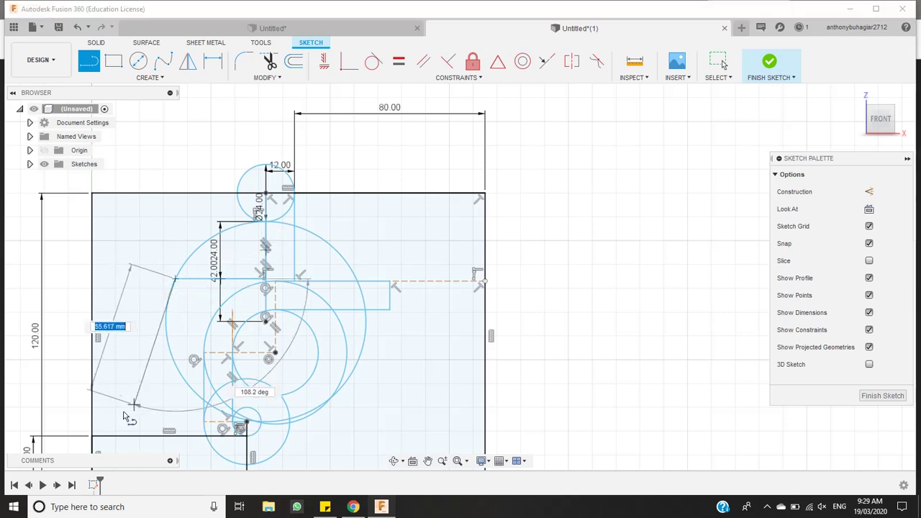
click(93, 435)
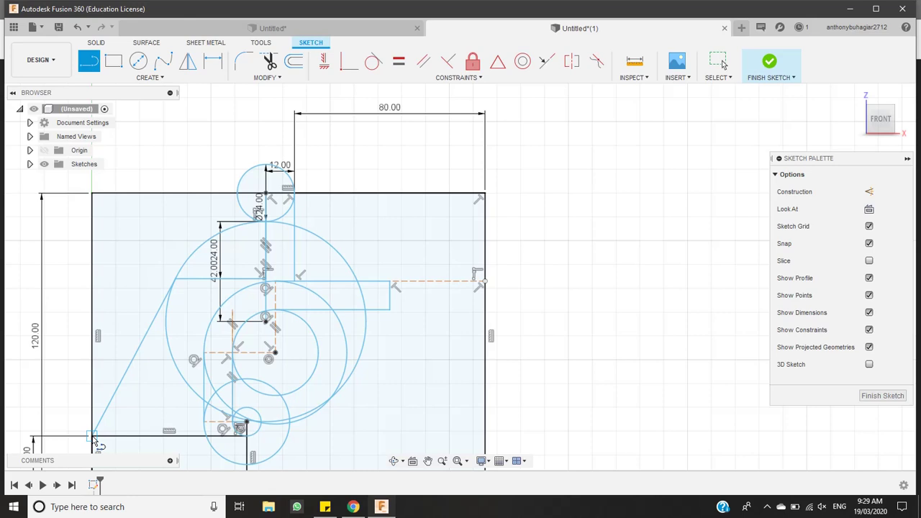
key(Escape)
Delete the horizontal line to the 84 mm circle, the 24 mm and 42 mm length dimensions, and the 42 mm vertical line
click(209, 282)
key(Delete)
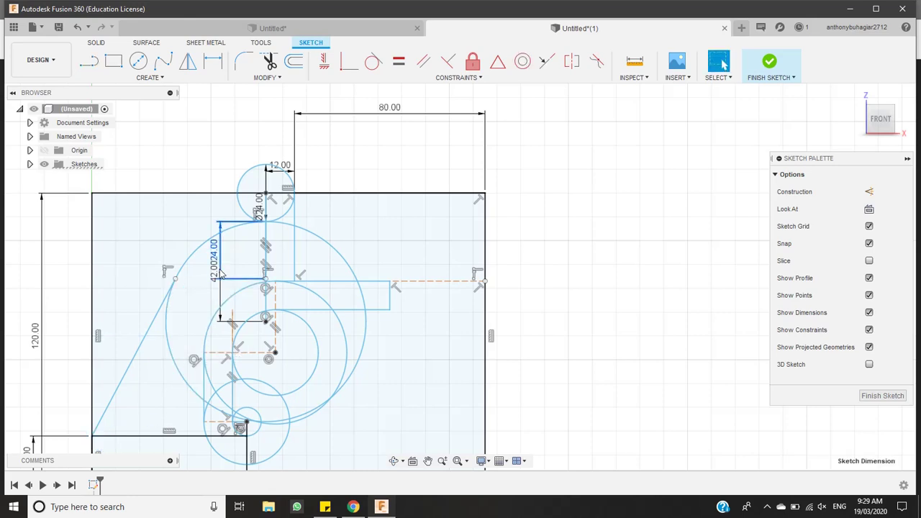
click(220, 287)
key(Delete)
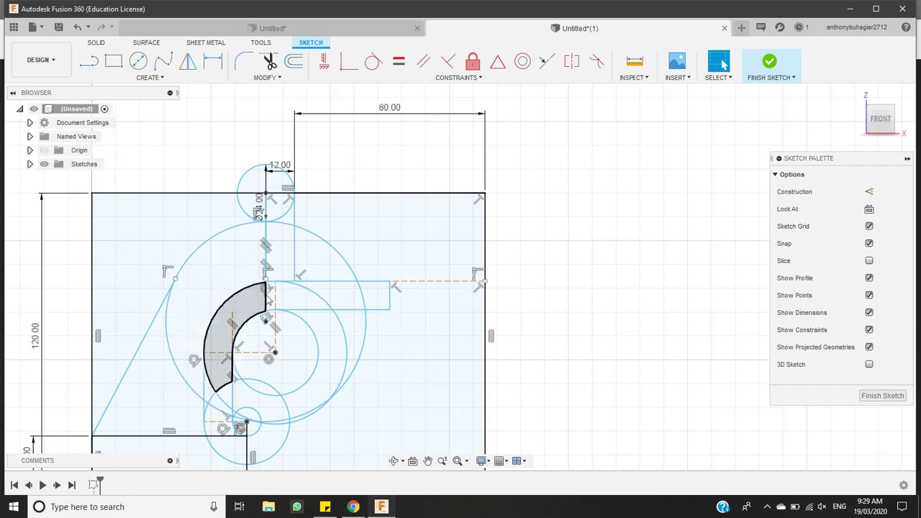
click(266, 258)
key(Delete)
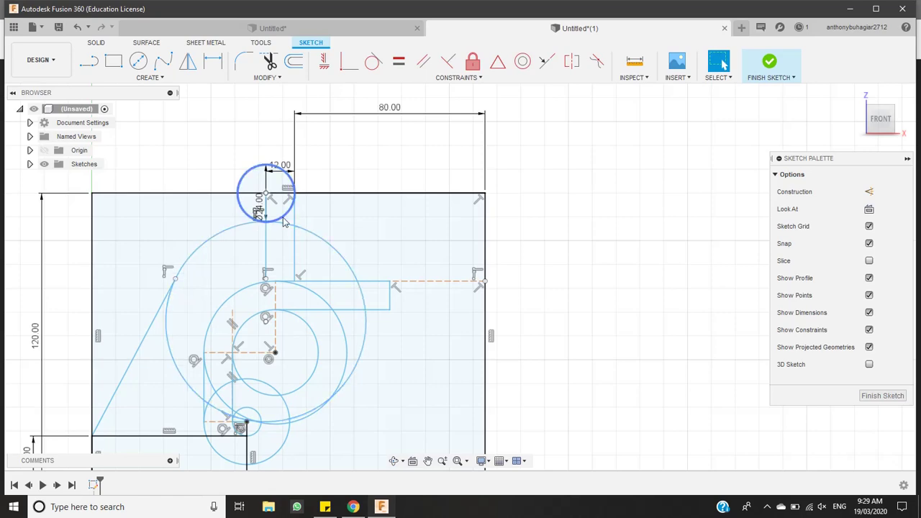
Delete the small upper circle's diameter dimension and the 12 mm and 80 mm dimensions above the outline
scroll(268, 222, up, 10)
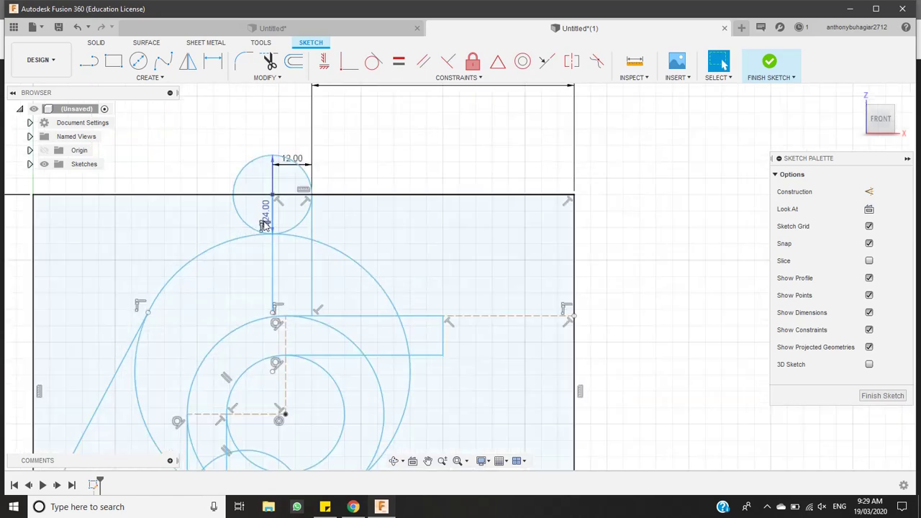
scroll(319, 307, down, 10)
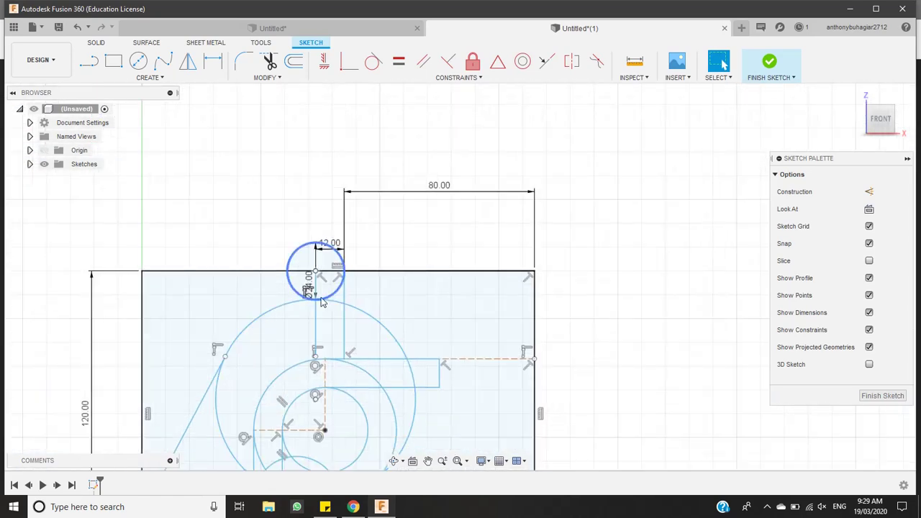
click(309, 285)
key(Delete)
click(330, 245)
key(Delete)
scroll(367, 280, up, 4)
scroll(367, 280, down, 6)
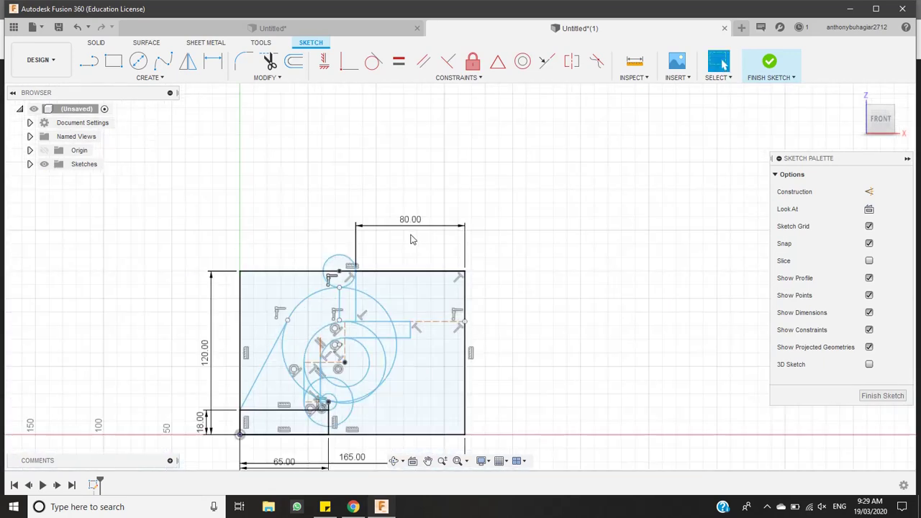
click(447, 229)
key(Delete)
Delete the dashed construction line between the flange's upper-right corner and the bounding rectangle's right edge
scroll(438, 271, up, 4)
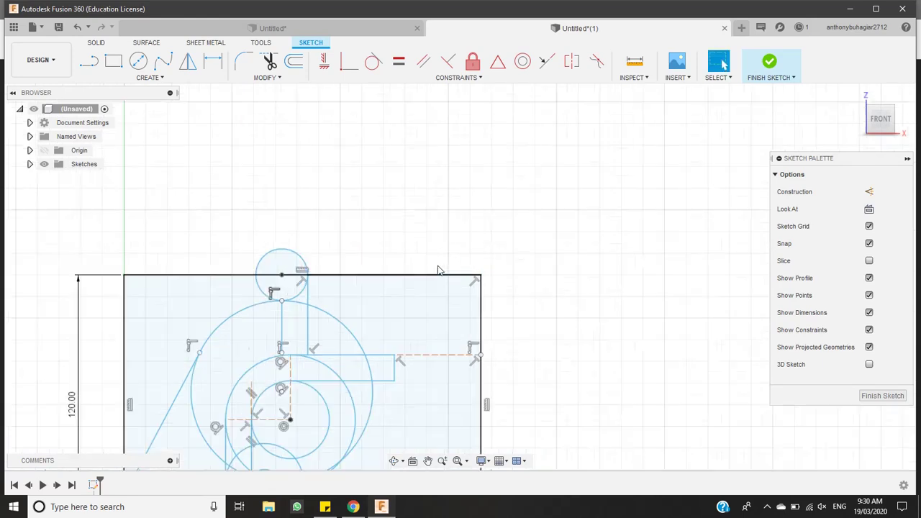
scroll(439, 273, down, 6)
scroll(461, 331, up, 3)
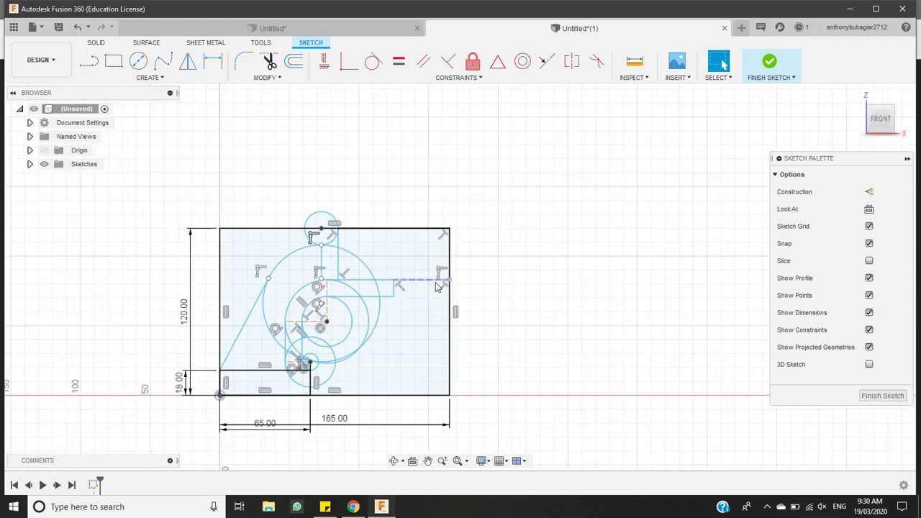
click(434, 282)
key(Delete)
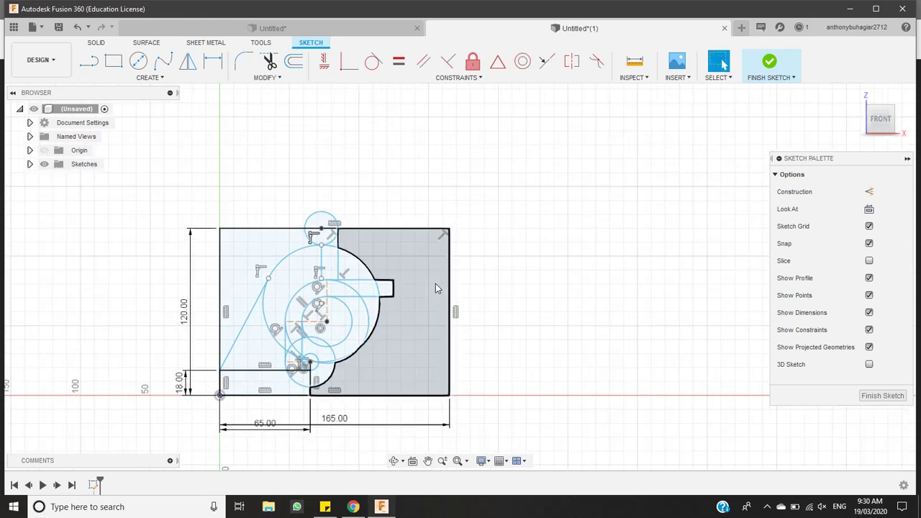
click(331, 288)
key(Delete)
Draw a horizontal line from the flange's lower-right corner to the bounding rectangle's right edge, checking the reference drawing in Chrome
click(382, 507)
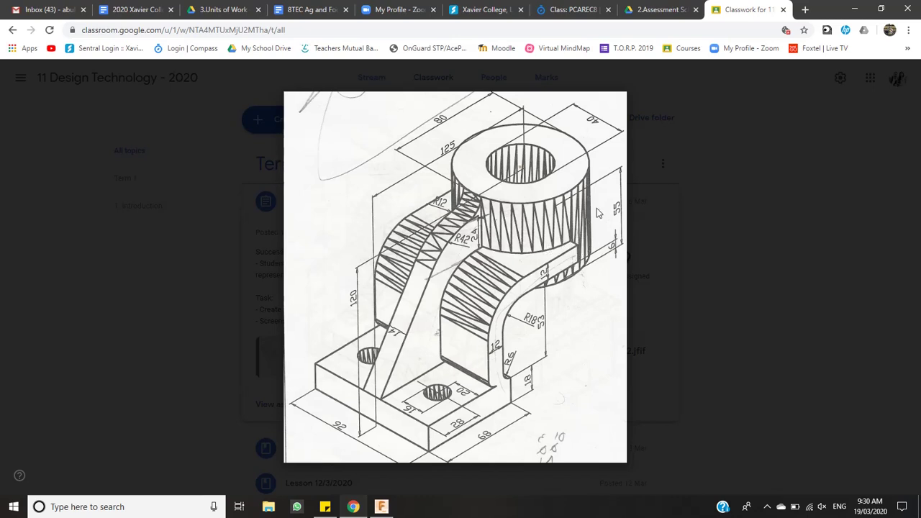
click(381, 508)
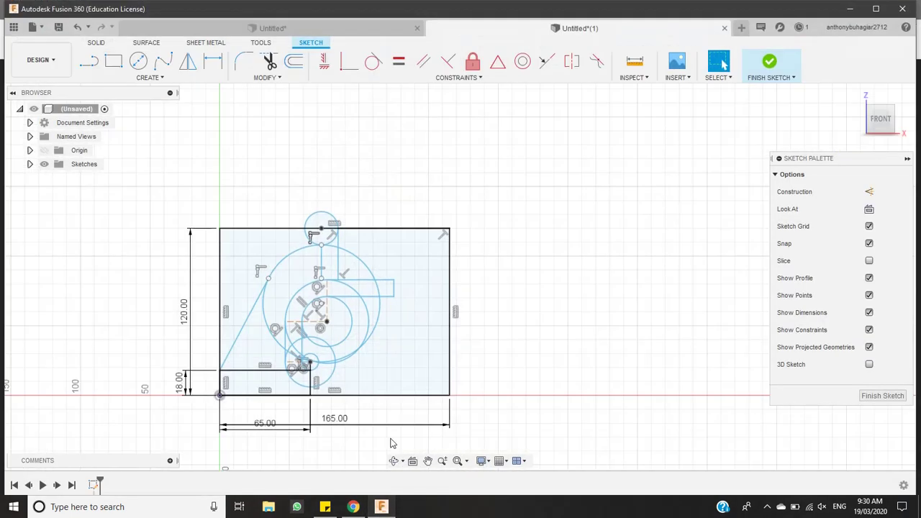
click(87, 65)
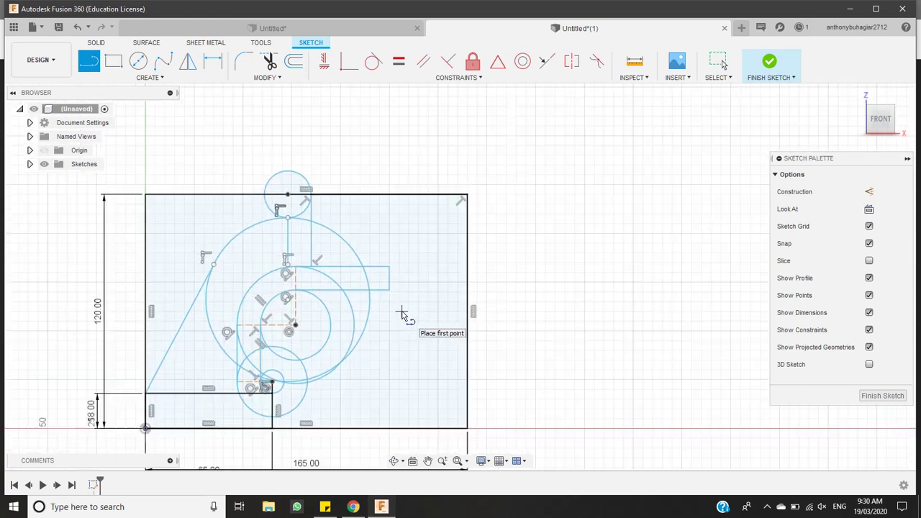
scroll(402, 311, up, 5)
click(377, 267)
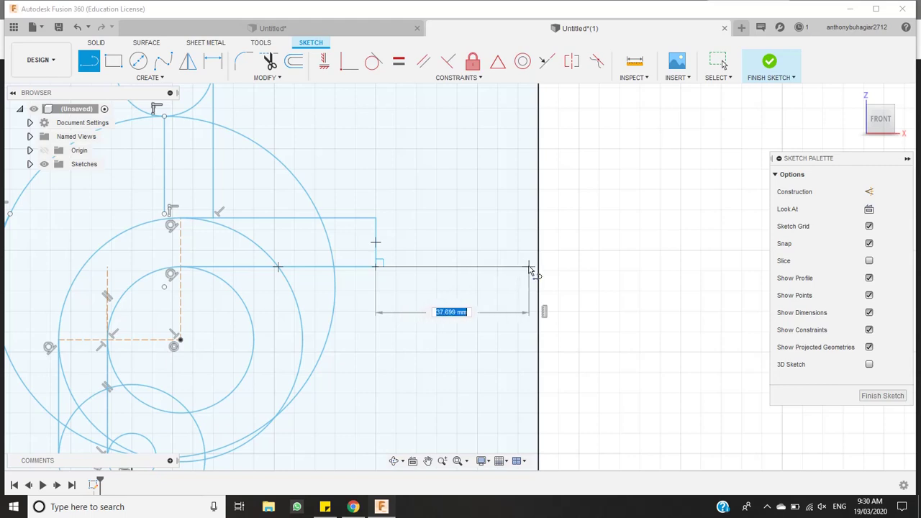
click(538, 268)
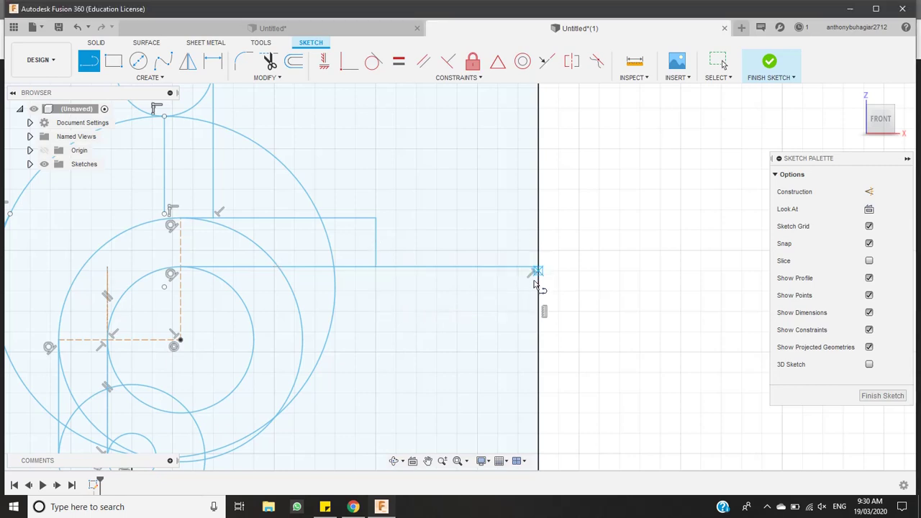
scroll(470, 319, down, 10)
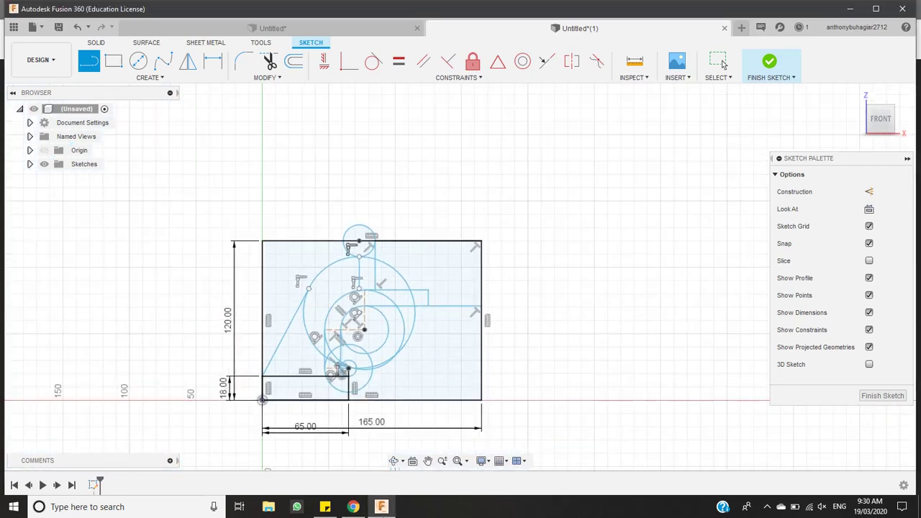
click(353, 506)
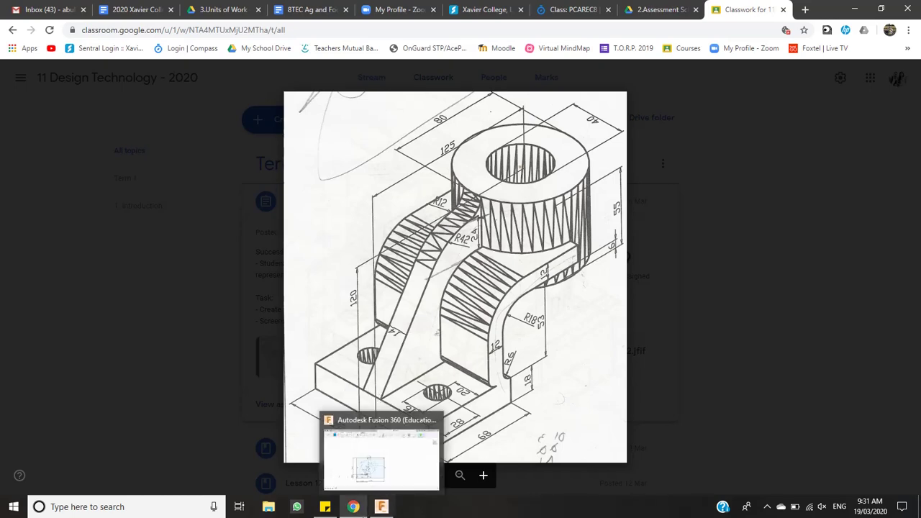
click(382, 506)
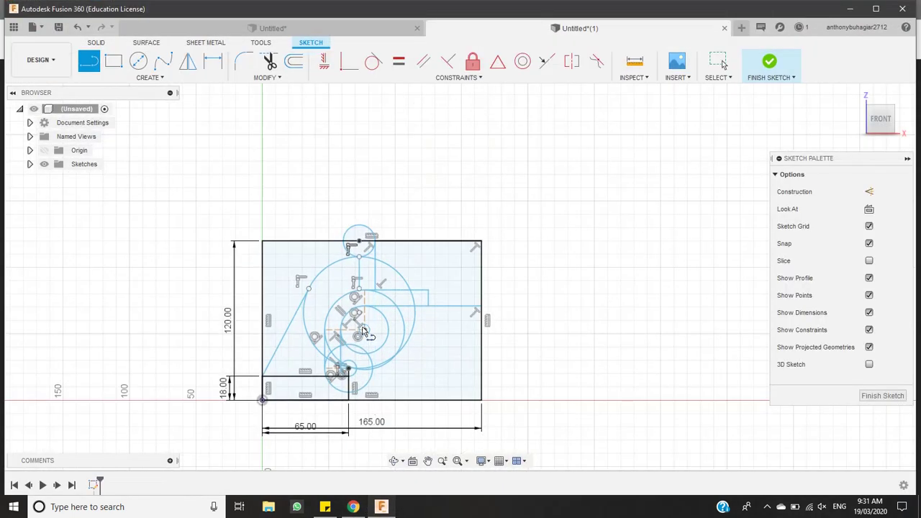
Extrude the three adjoining regions that form the supporting rib 7 mm to one side as a new body
scroll(325, 351, up, 5)
scroll(324, 351, down, 3)
key(Escape)
click(295, 367)
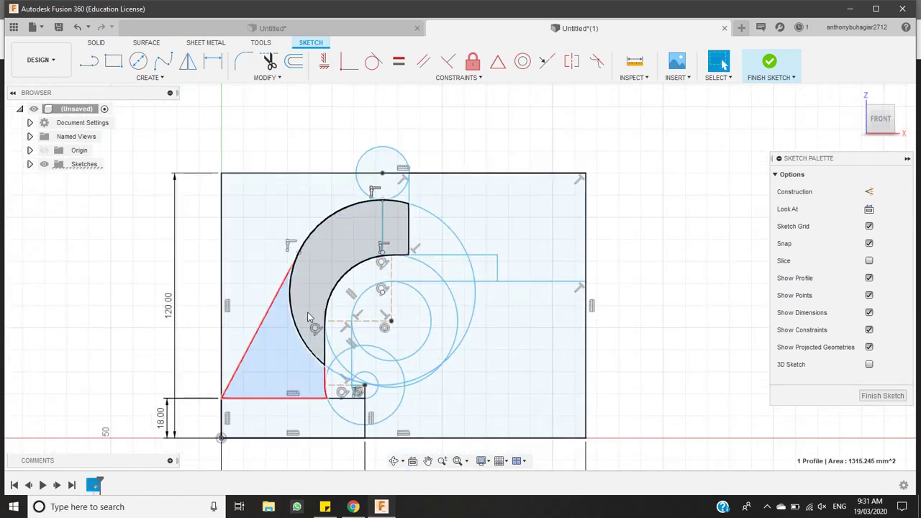
scroll(307, 311, down, 3)
scroll(329, 250, up, 6)
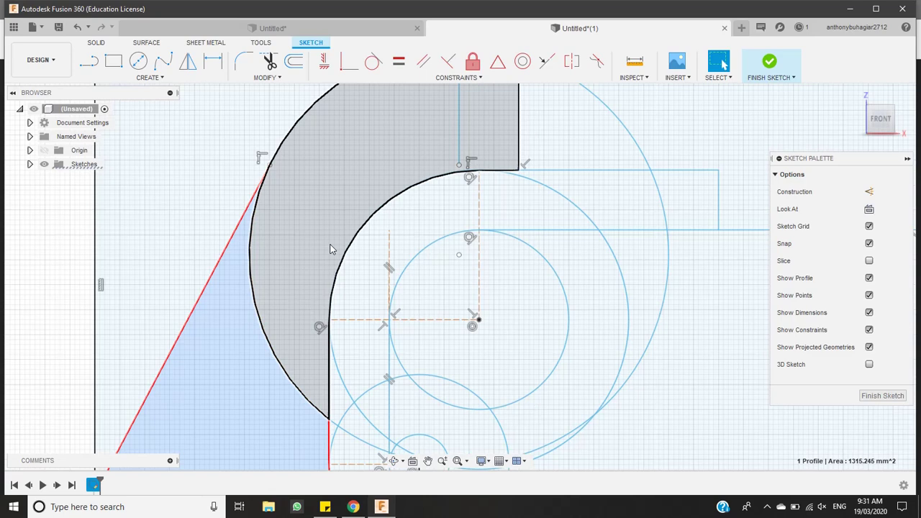
shift+click(331, 249)
scroll(331, 249, down, 4)
scroll(403, 193, up, 2)
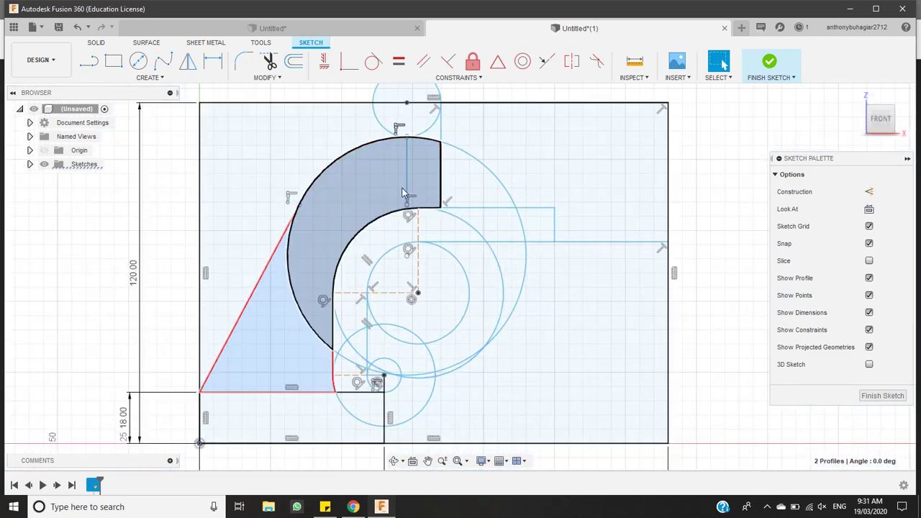
shift+click(435, 136)
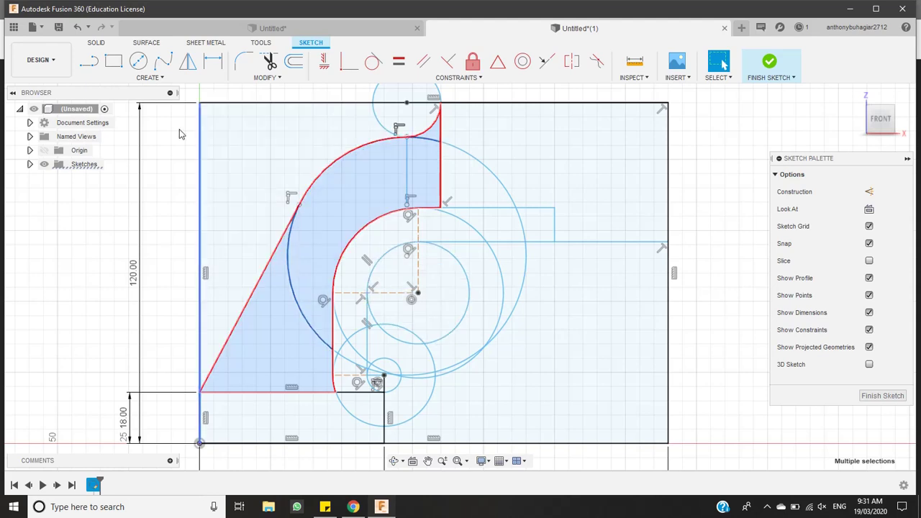
click(146, 43)
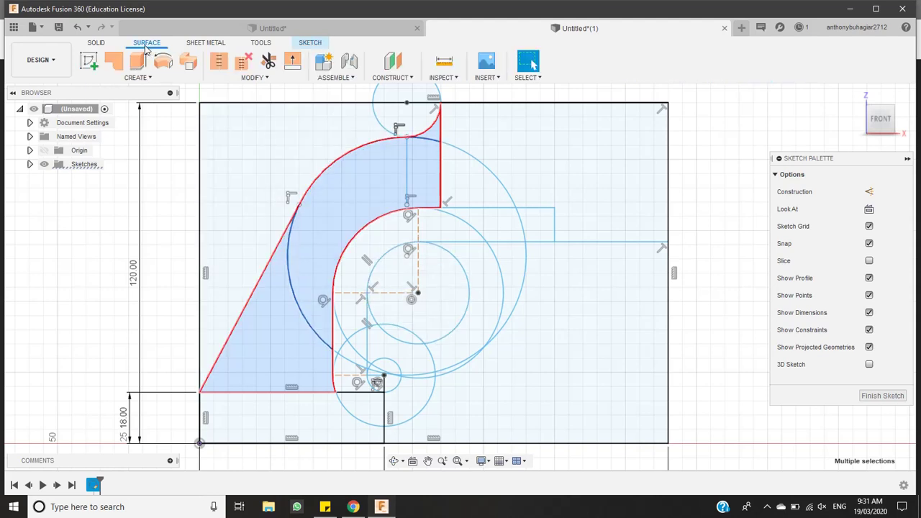
click(97, 42)
click(113, 61)
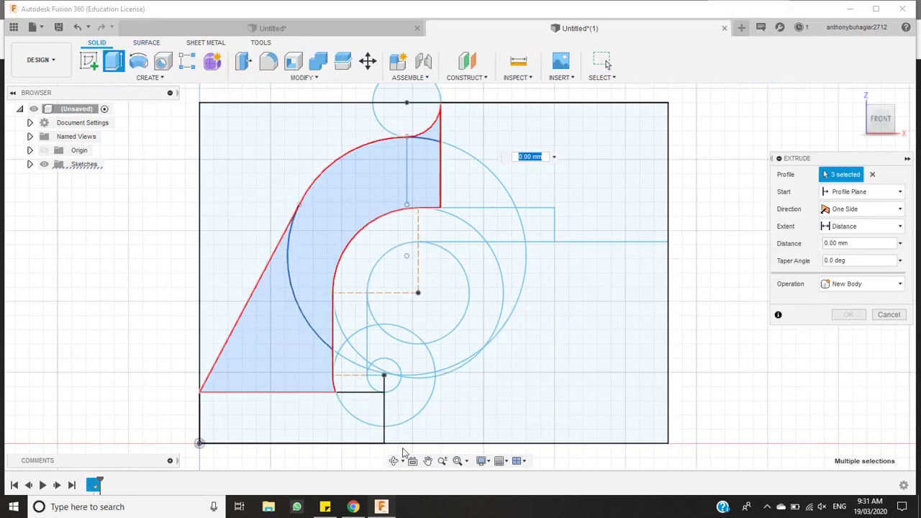
text(7)
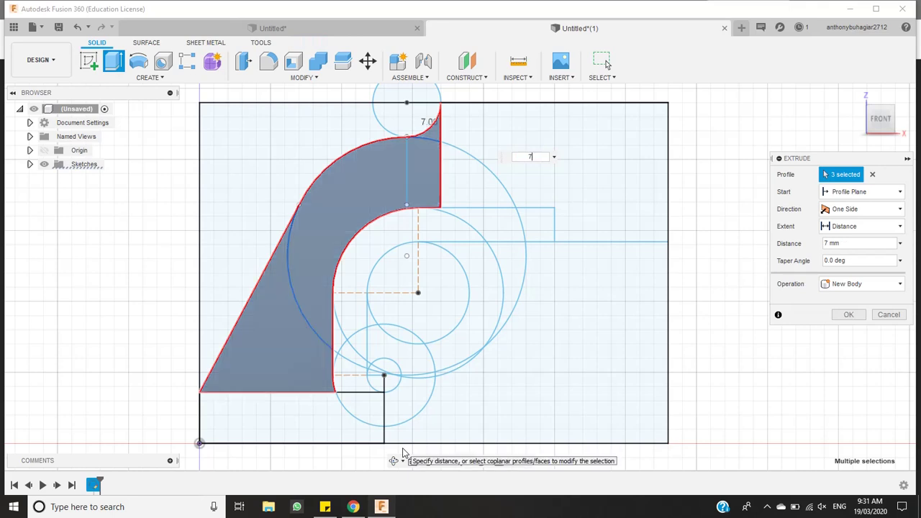
key(Return)
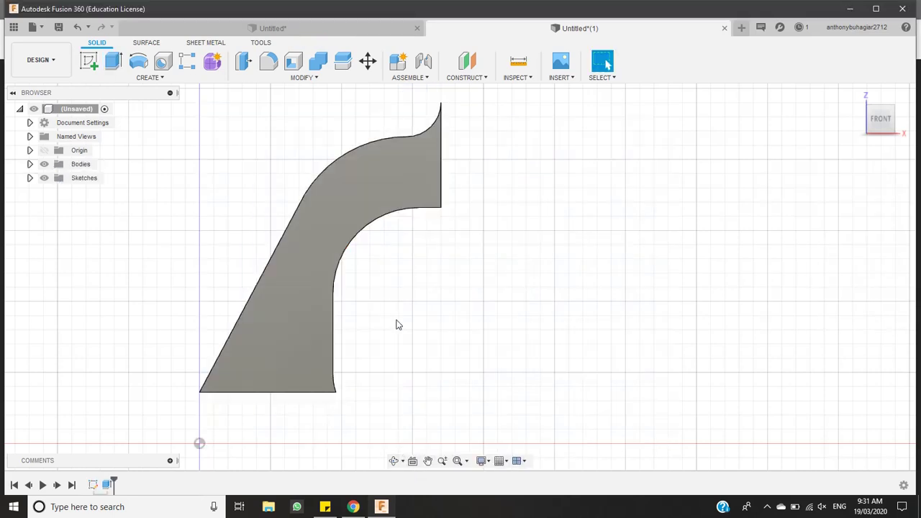
Expand the list of sketches and make Sketch1 visible again over the extruded rib
click(31, 178)
click(86, 193)
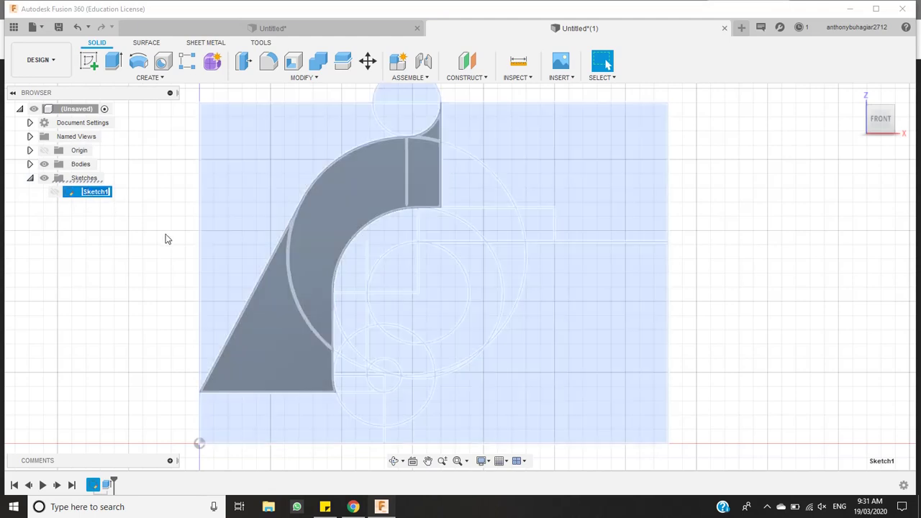
click(164, 234)
click(93, 193)
scroll(151, 234, down, 3)
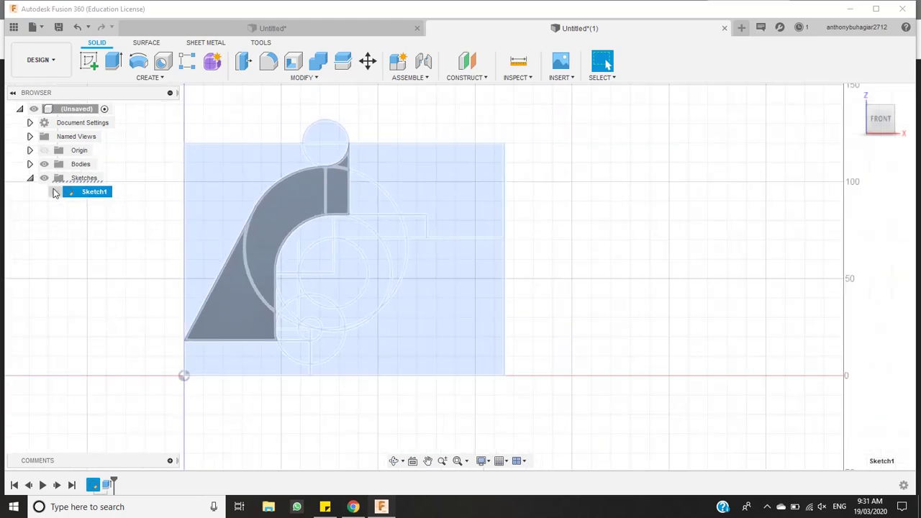
right_click(86, 193)
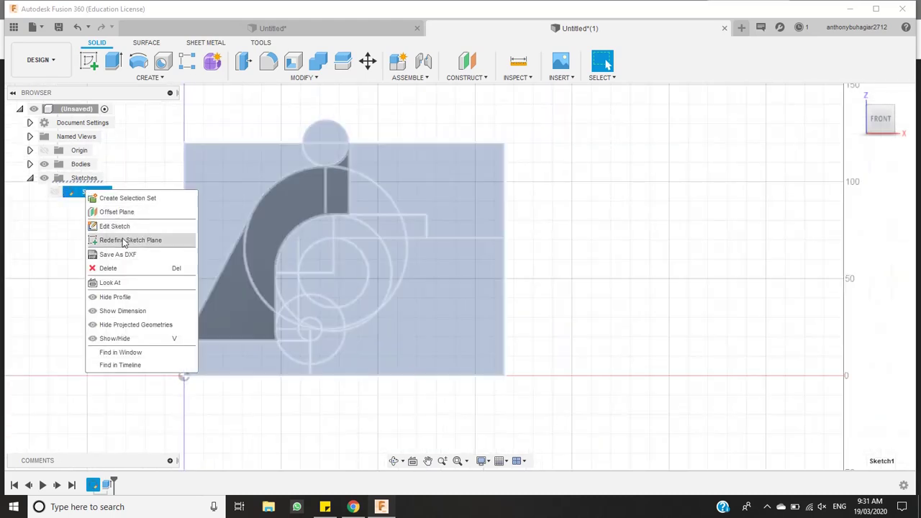
key(Escape)
key(v)
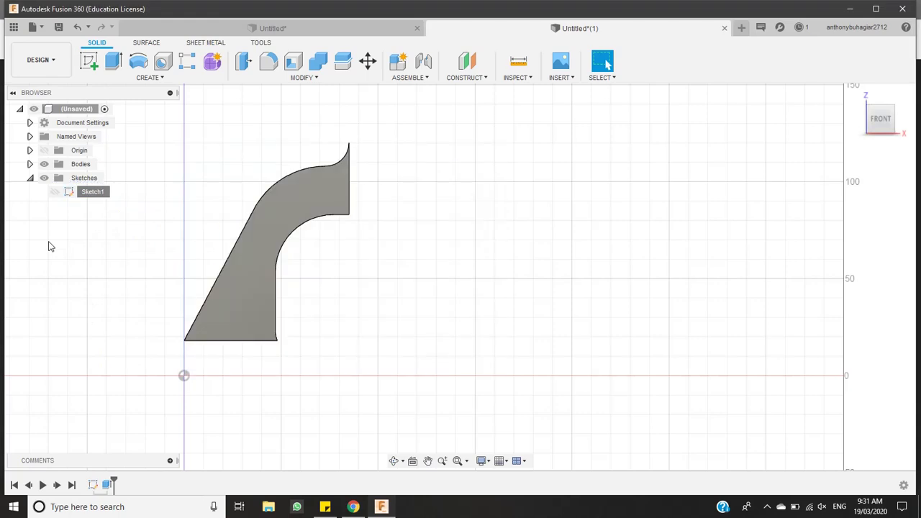
click(54, 191)
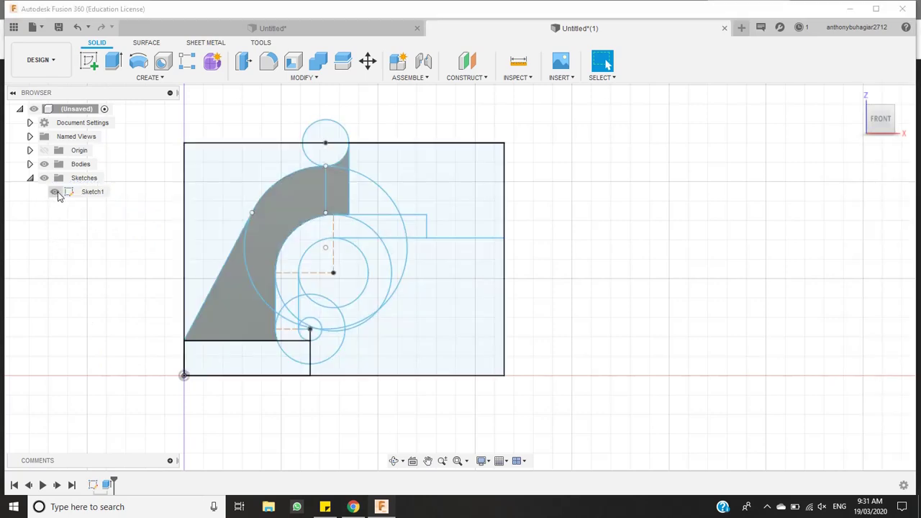
Open Sketch1 for editing and select the two regions that make up the base rectangle
click(70, 196)
right_click(69, 194)
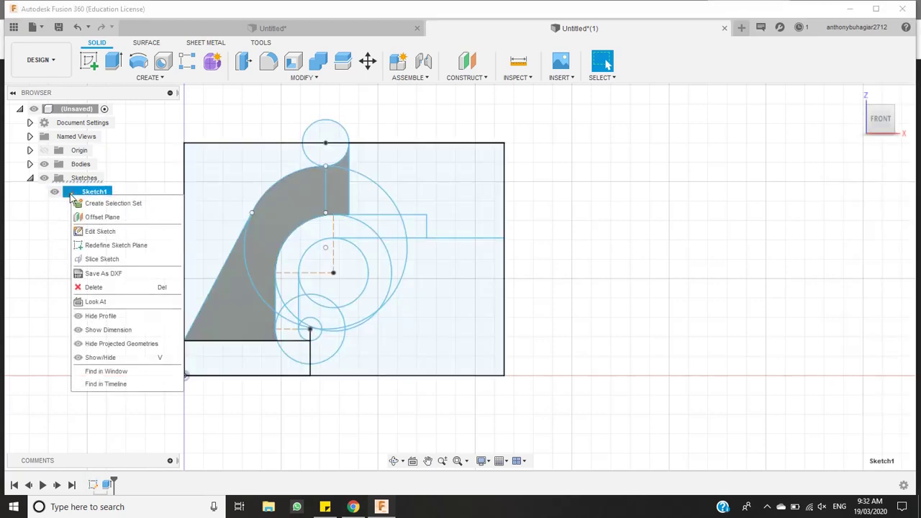
click(100, 231)
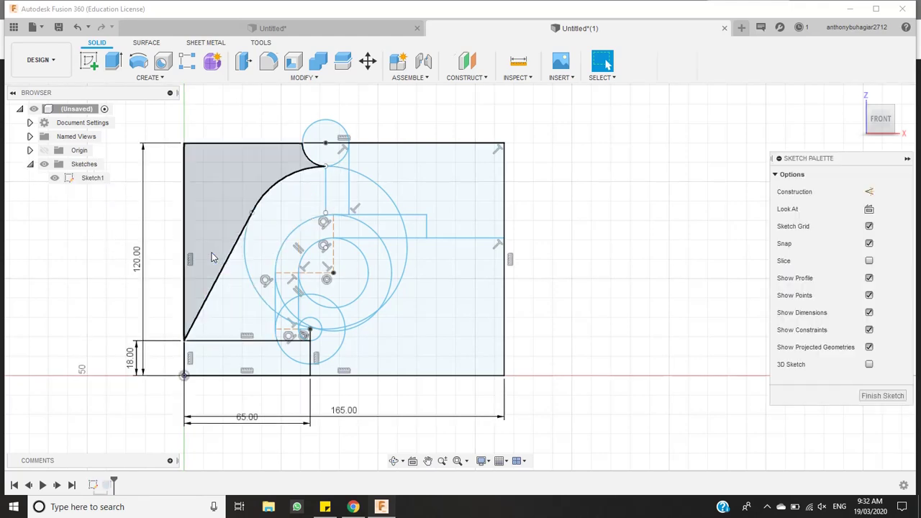
click(228, 368)
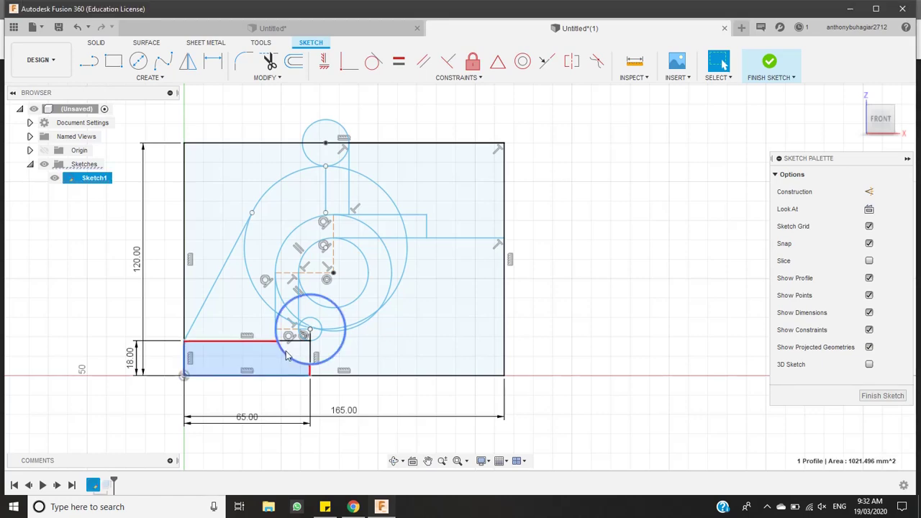
shift+click(291, 353)
Add the small regions of the upright web directly above the base, including its rounded foot, to the selection
scroll(290, 342, down, 2)
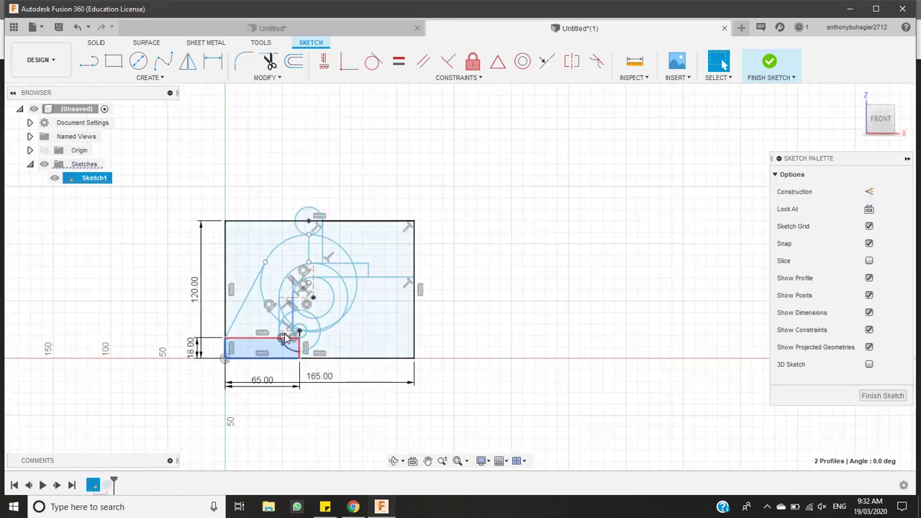
scroll(291, 330, up, 5)
scroll(292, 335, up, 3)
shift+click(292, 356)
shift+click(280, 272)
shift+click(224, 222)
shift+click(216, 263)
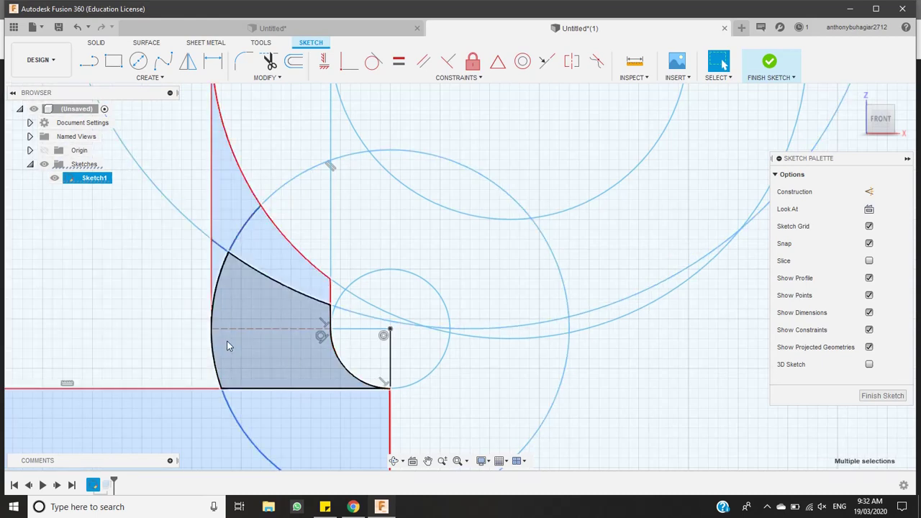
shift+click(198, 232)
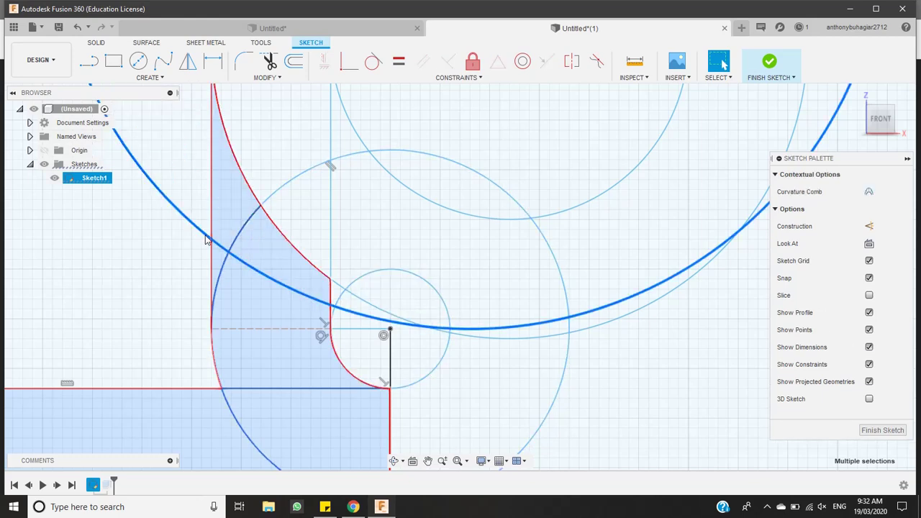
shift+click(207, 239)
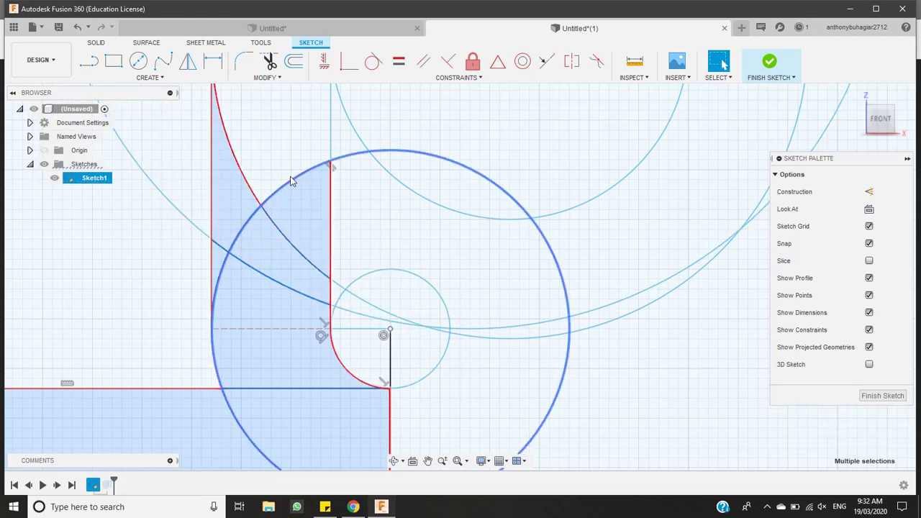
Add the remaining regions of the horizontal flange, out to its short vertical end line, to the selection
scroll(359, 306, down, 5)
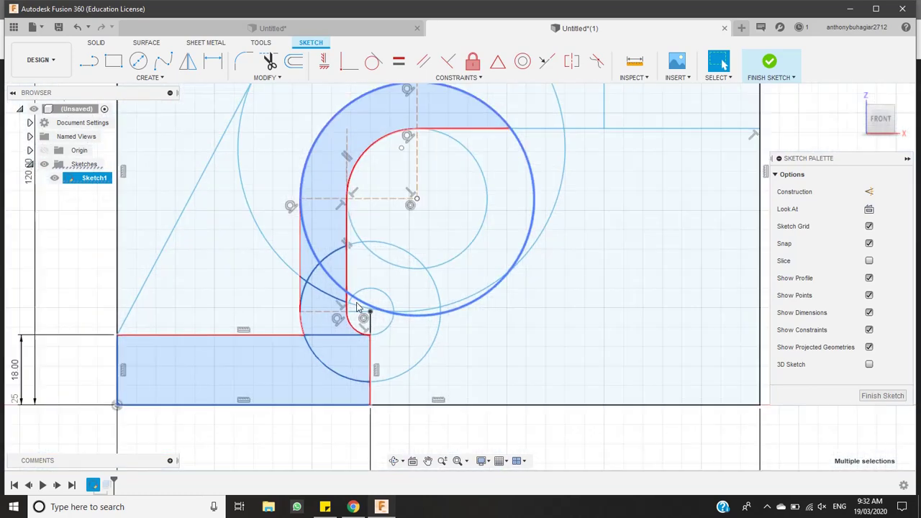
scroll(359, 306, down, 5)
scroll(426, 200, up, 2)
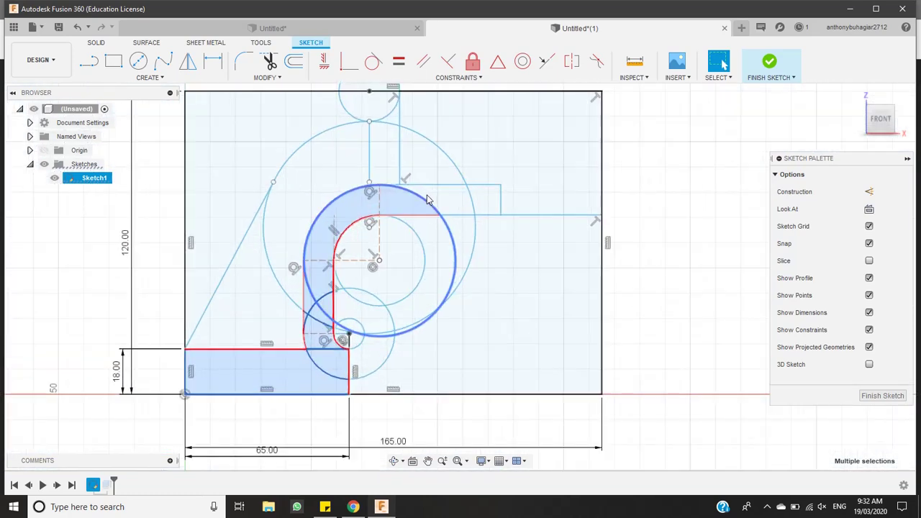
scroll(427, 200, up, 3)
shift+click(503, 188)
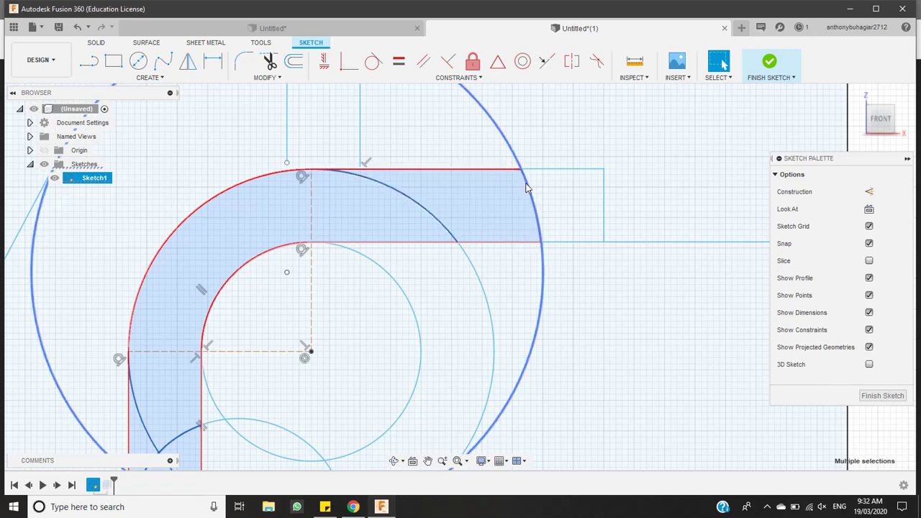
shift+click(541, 193)
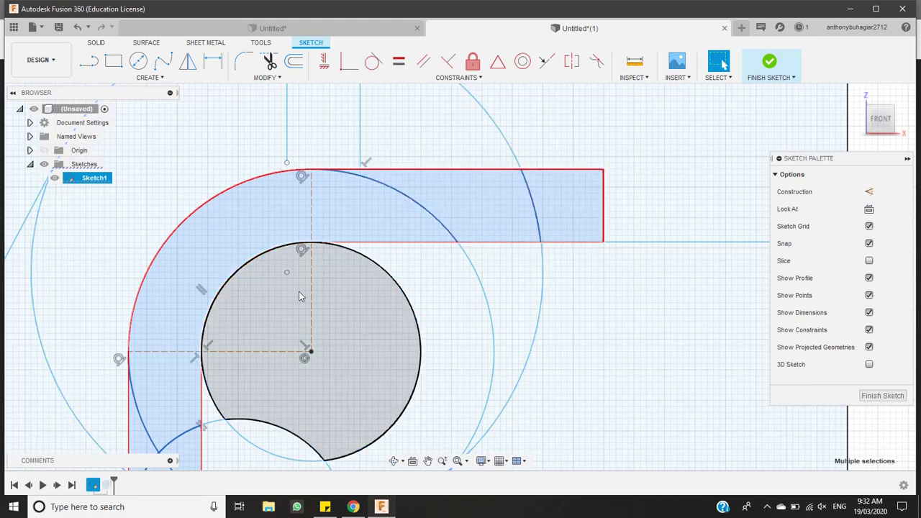
scroll(304, 294, down, 3)
scroll(300, 297, up, 2)
scroll(236, 309, up, 3)
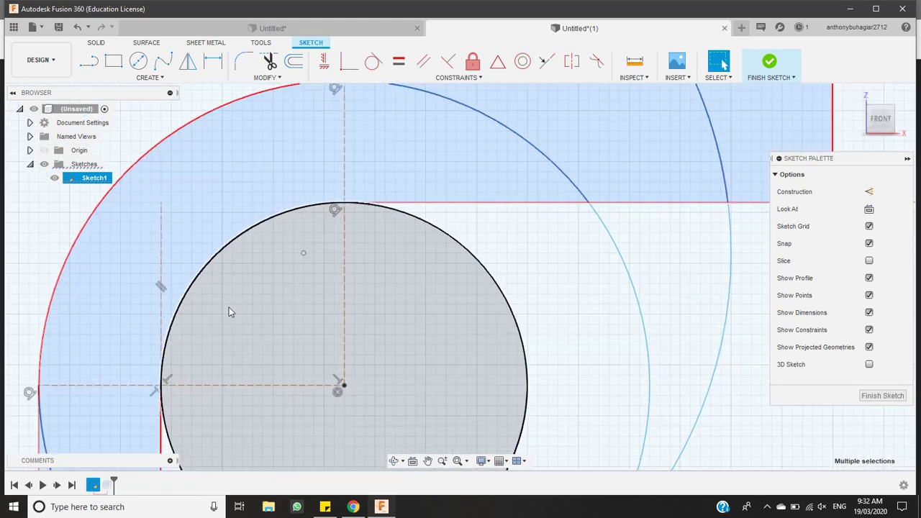
scroll(228, 307, down, 5)
scroll(195, 367, up, 3)
scroll(205, 374, down, 5)
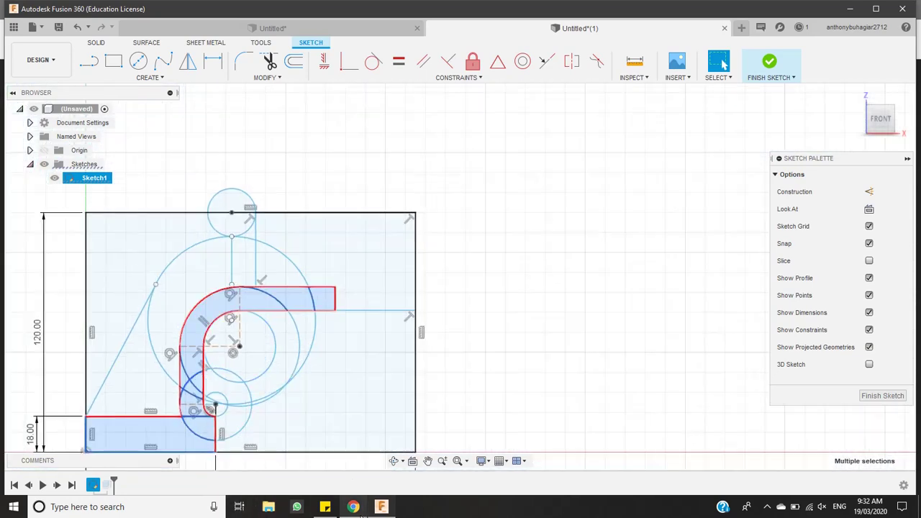
Add the two regions above the flange, out to the bounding rectangle's right edge, to the selection, checking the reference drawing in Chrome
click(353, 506)
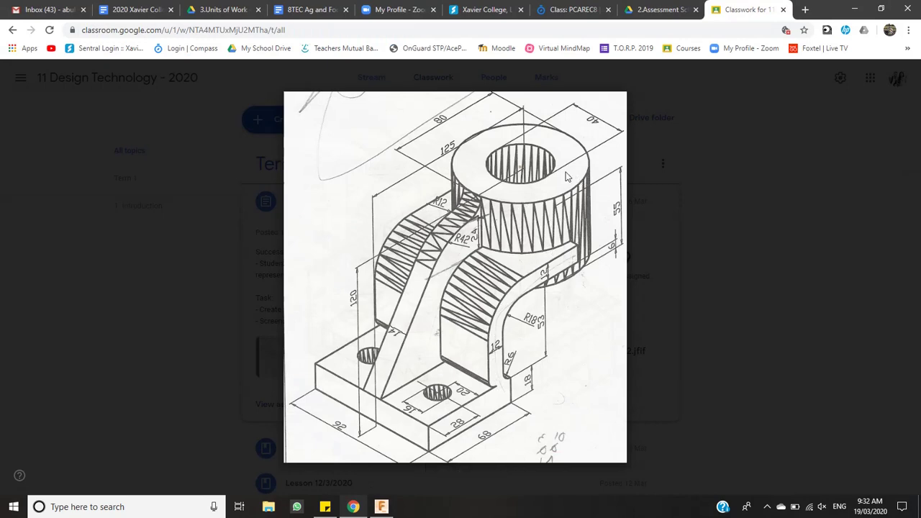
click(381, 506)
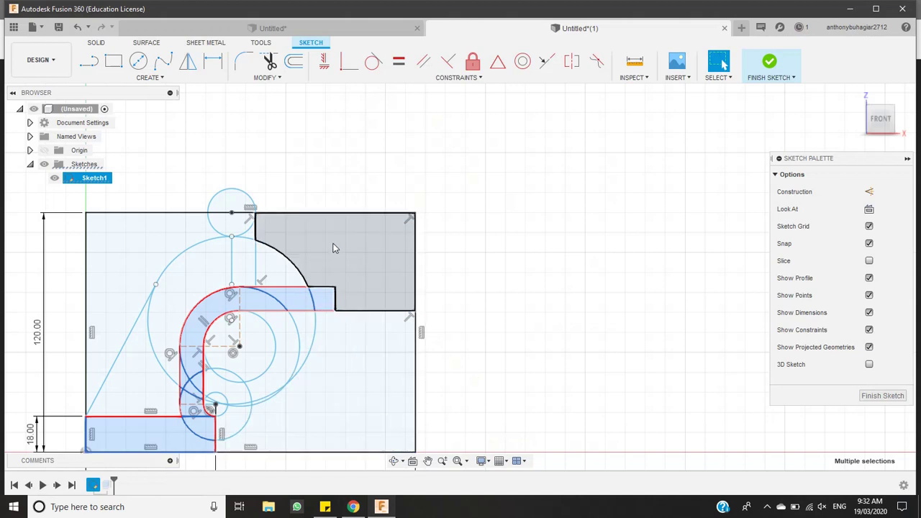
click(277, 265)
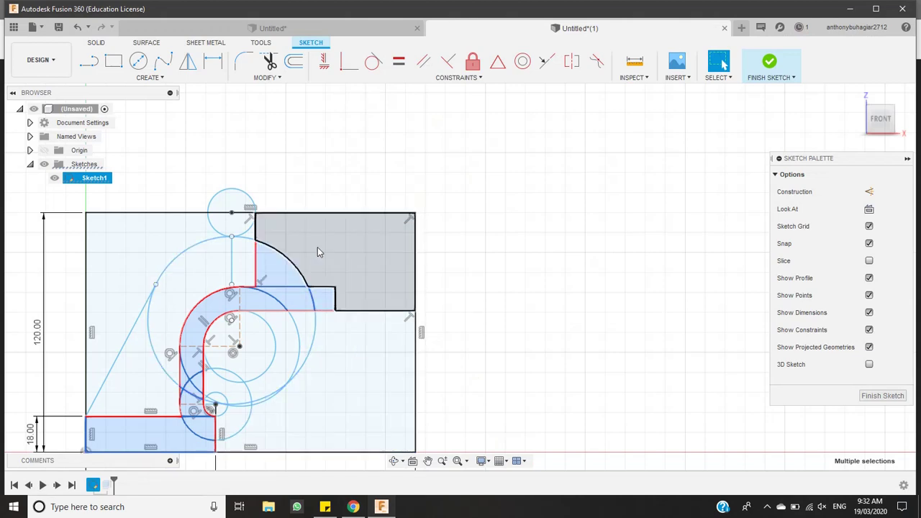
click(322, 251)
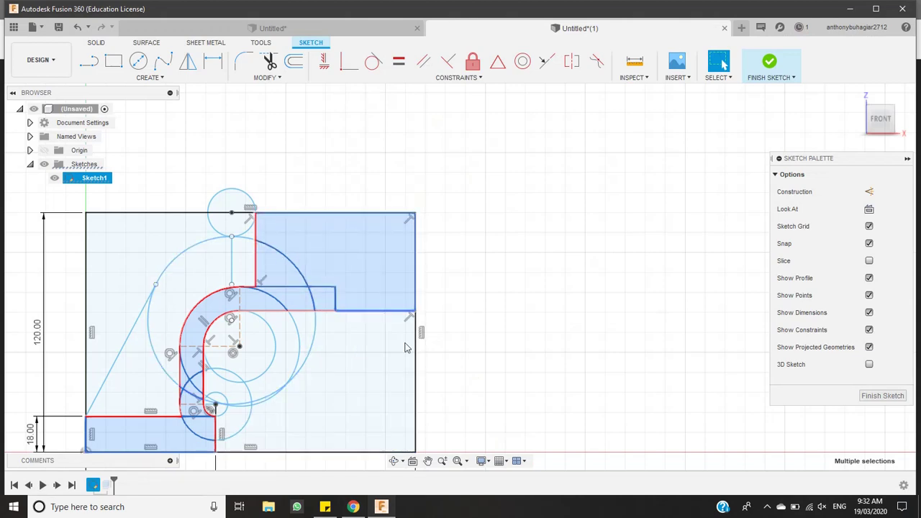
click(381, 506)
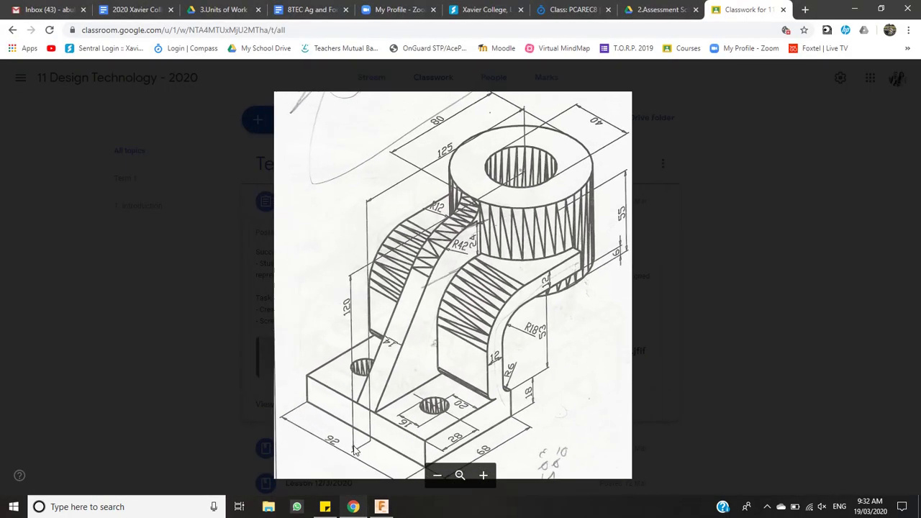
click(354, 507)
click(355, 507)
click(375, 507)
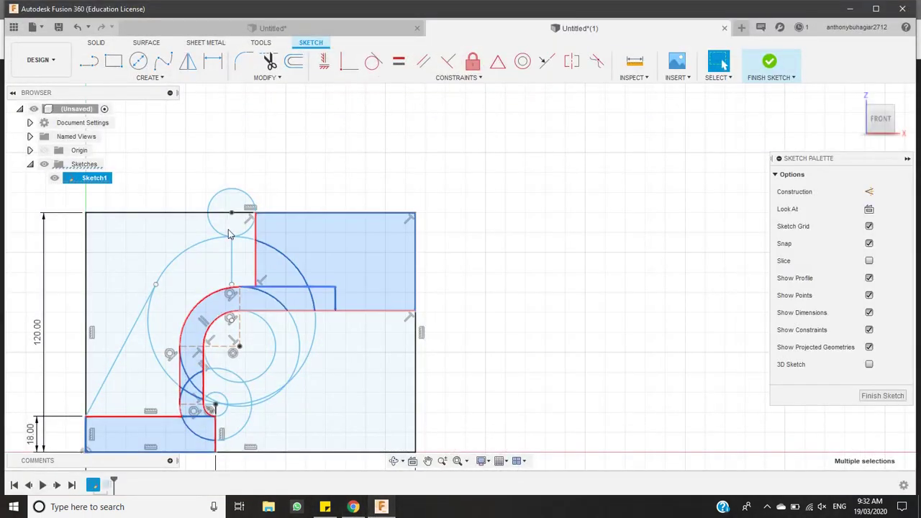
Extrude the selected base, web, flange and upper block regions 46 mm to one side as a new body
click(96, 42)
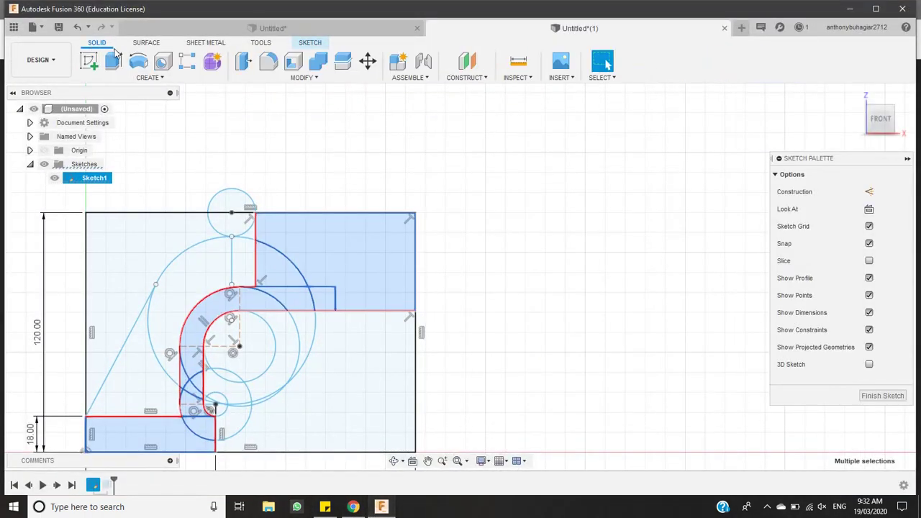
click(113, 60)
text(46)
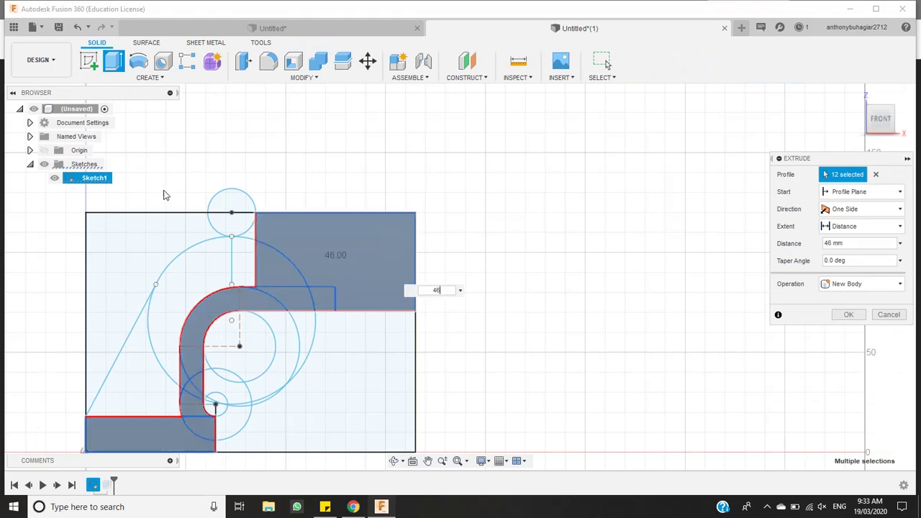
key(Return)
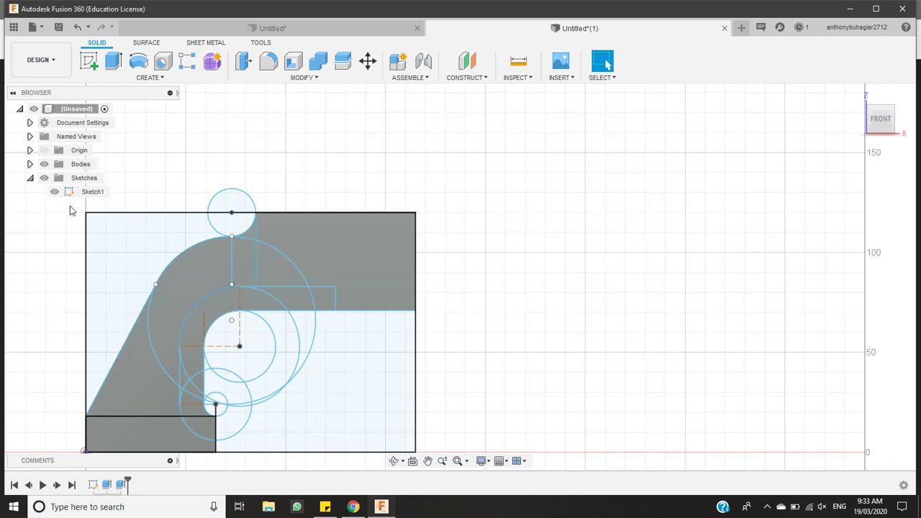
Examine the extruded bodies from the right, from the back and from the back-left corner
click(892, 109)
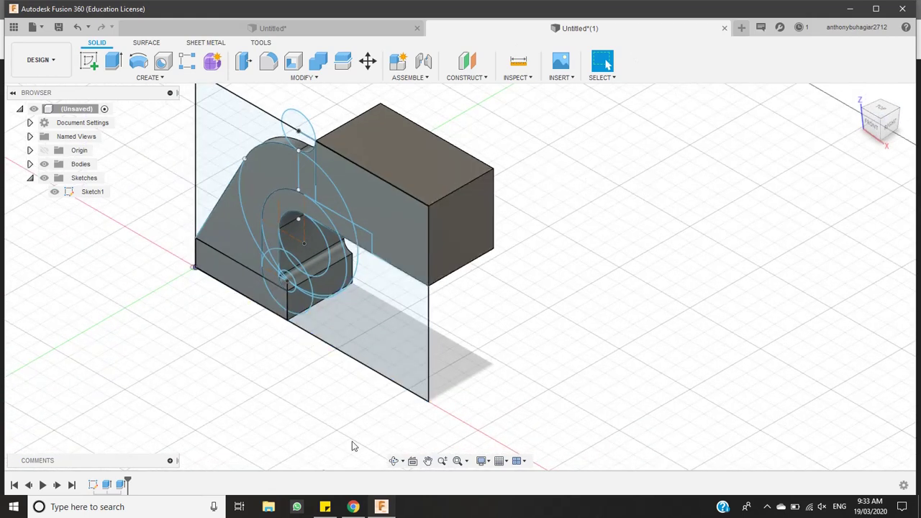
click(391, 462)
drag(492, 353, 779, 204)
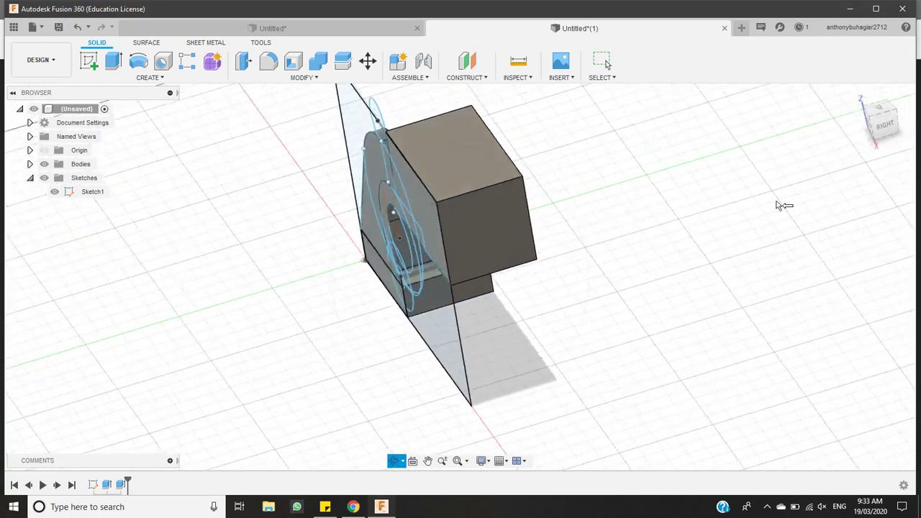
click(894, 117)
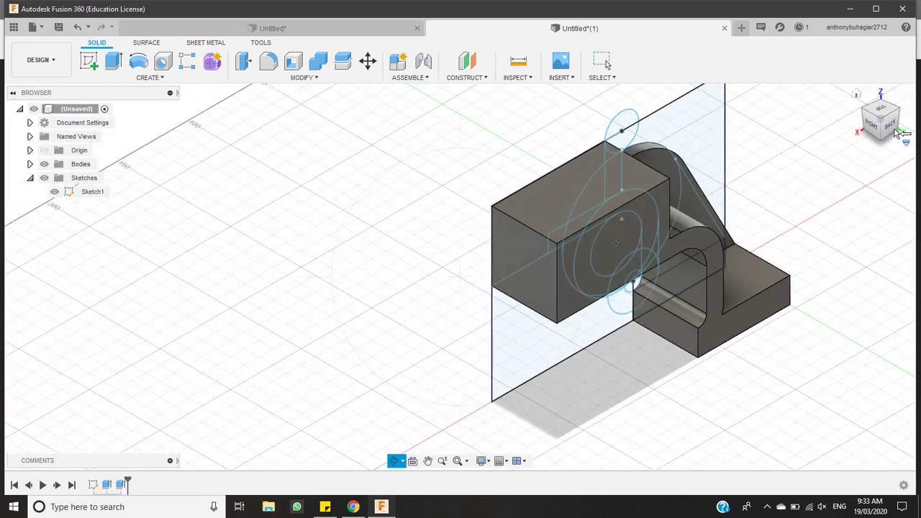
click(891, 125)
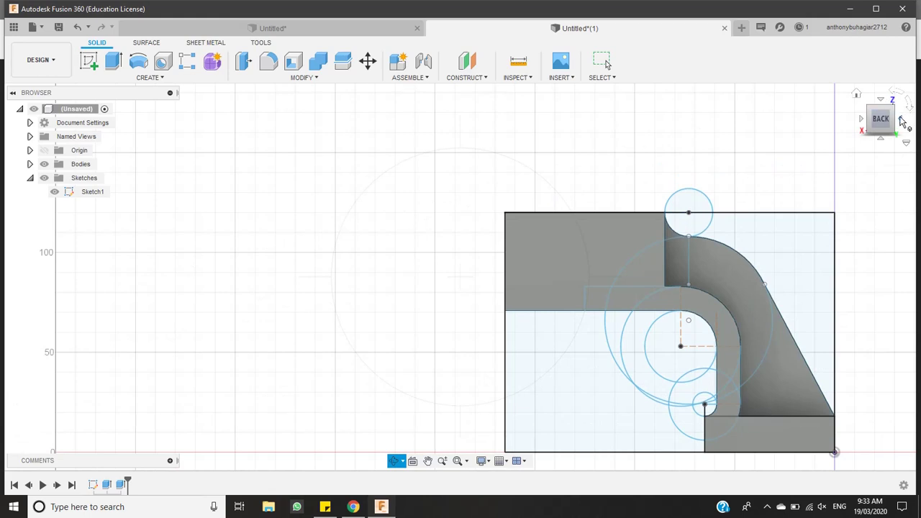
key(Escape)
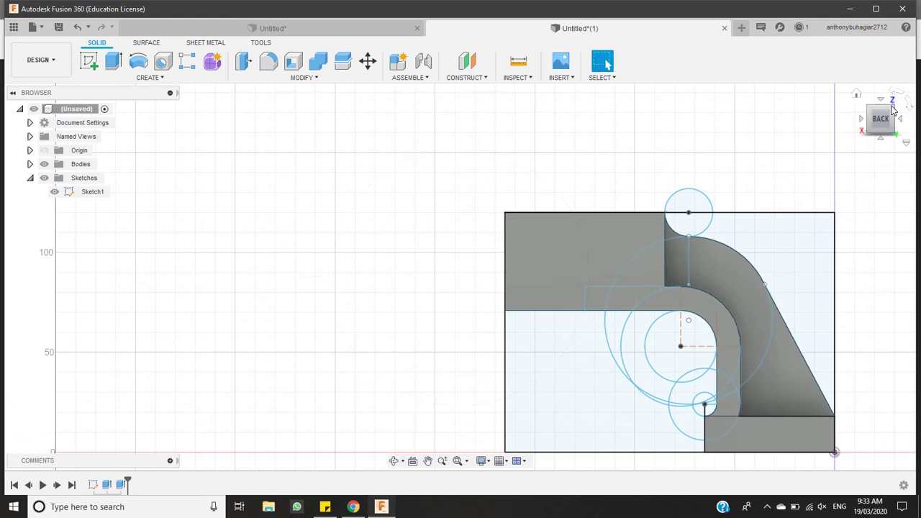
click(895, 107)
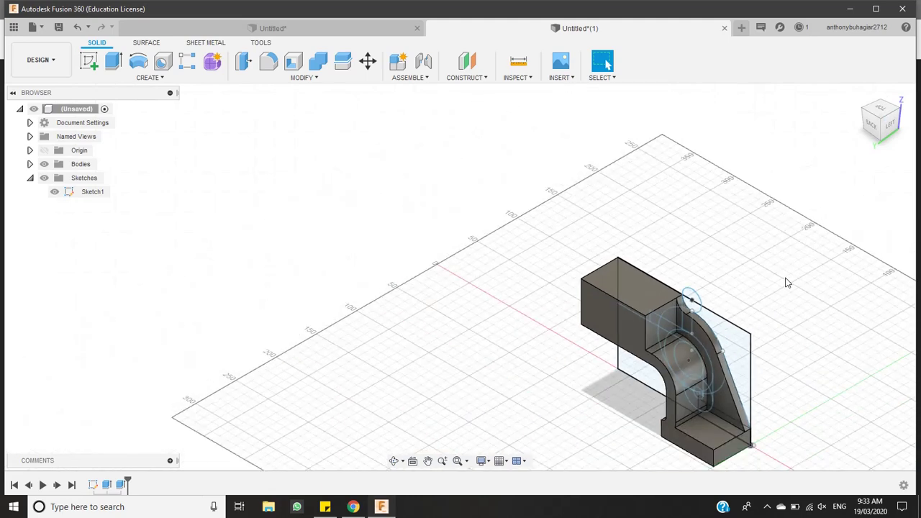
scroll(792, 358, up, 3)
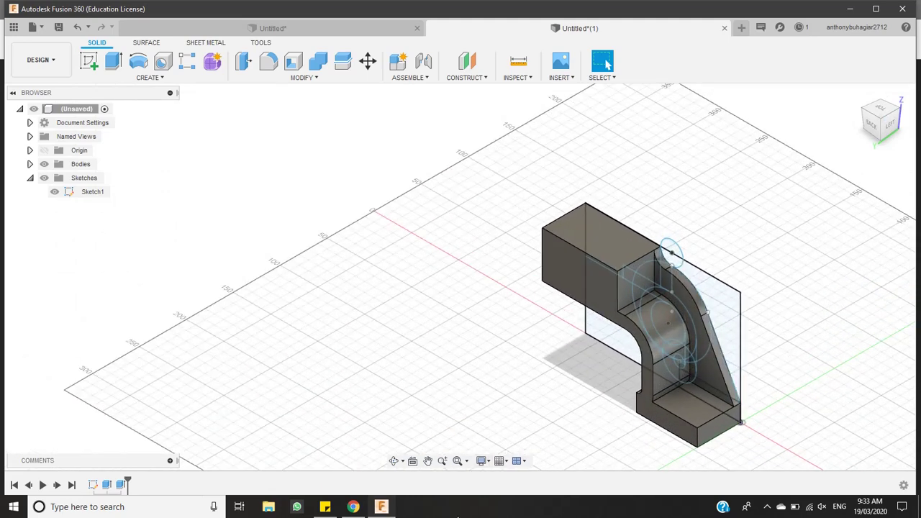
Start a new sketch on the base's top face, checking the mounting-hole dimensions in the reference drawing in Chrome
click(398, 510)
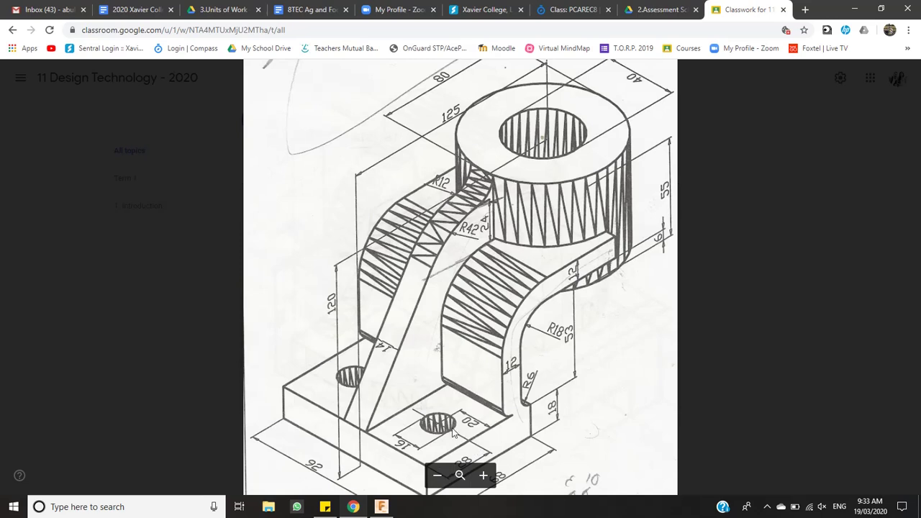
click(382, 507)
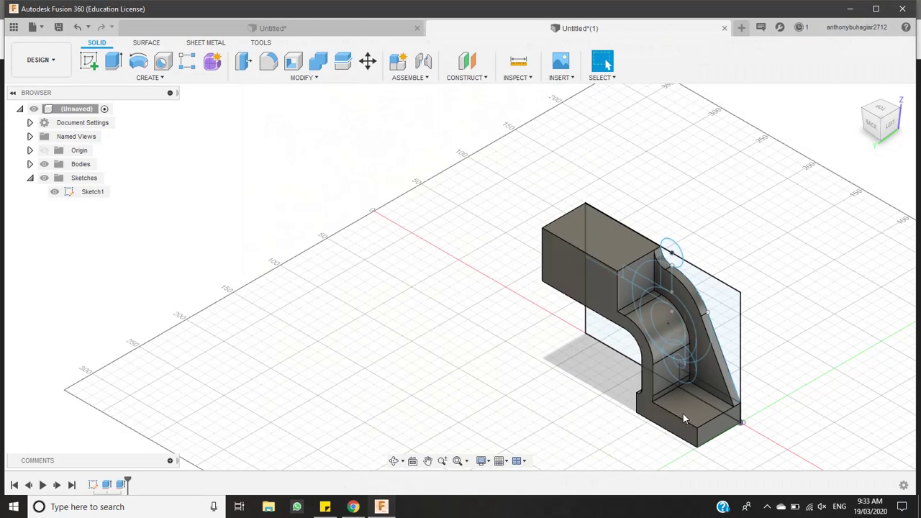
click(695, 416)
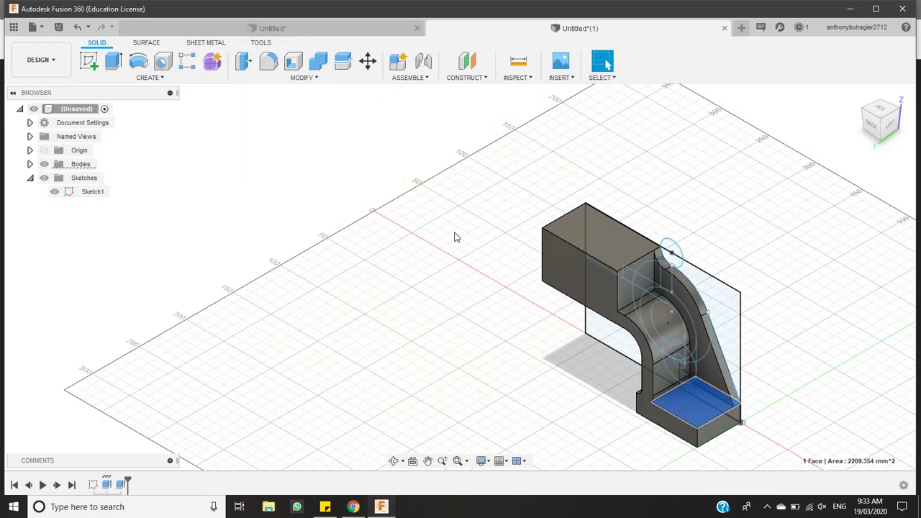
click(82, 62)
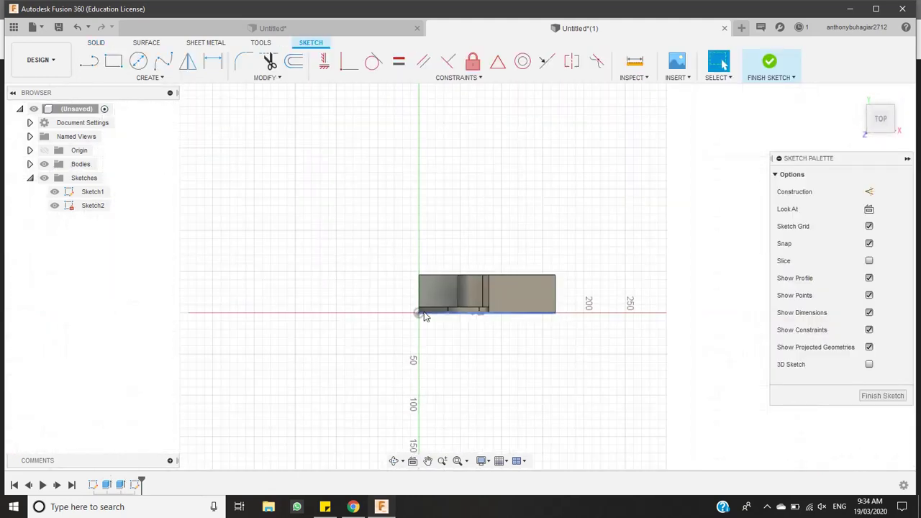
scroll(425, 317, up, 2)
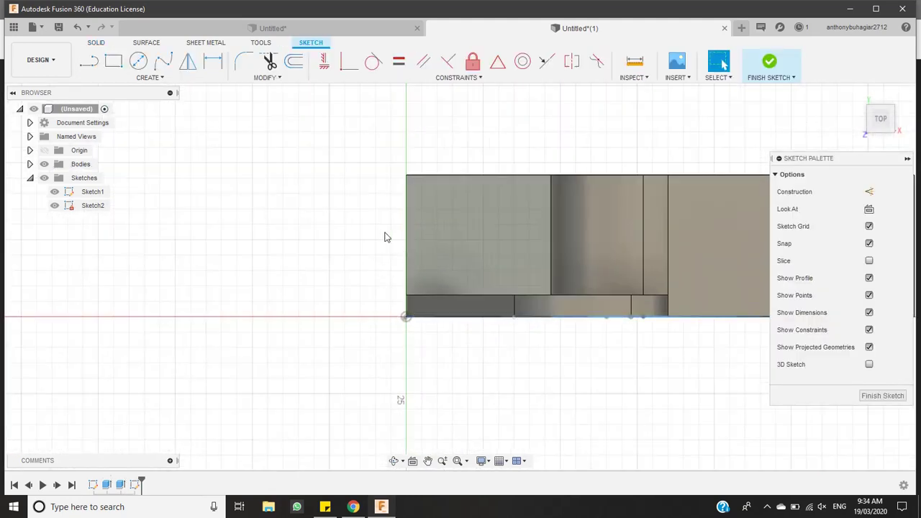
click(352, 506)
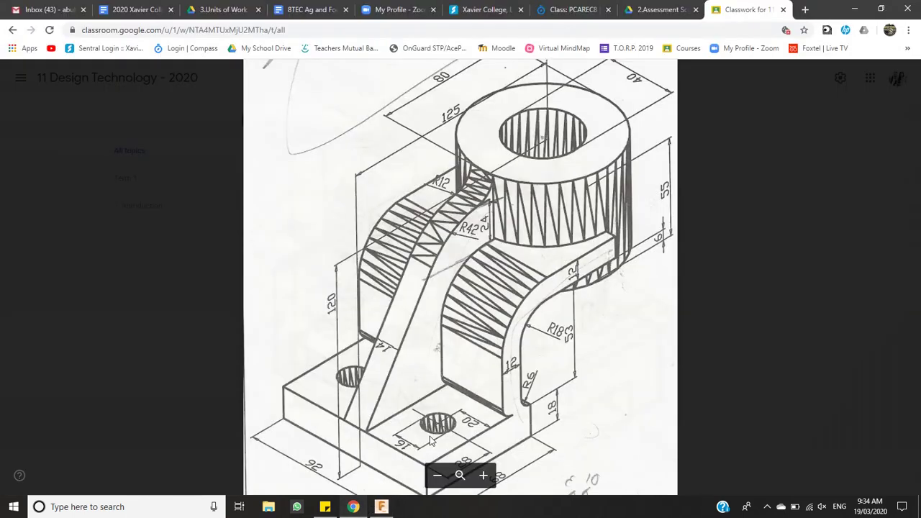
Draw a 28 mm line on the base's top face, running inward from the midpoint of its outer end edge
click(380, 507)
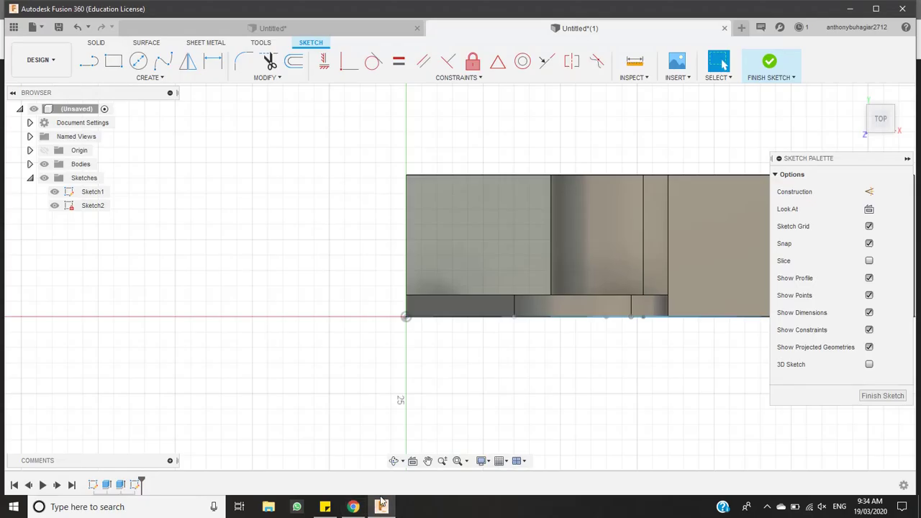
click(88, 61)
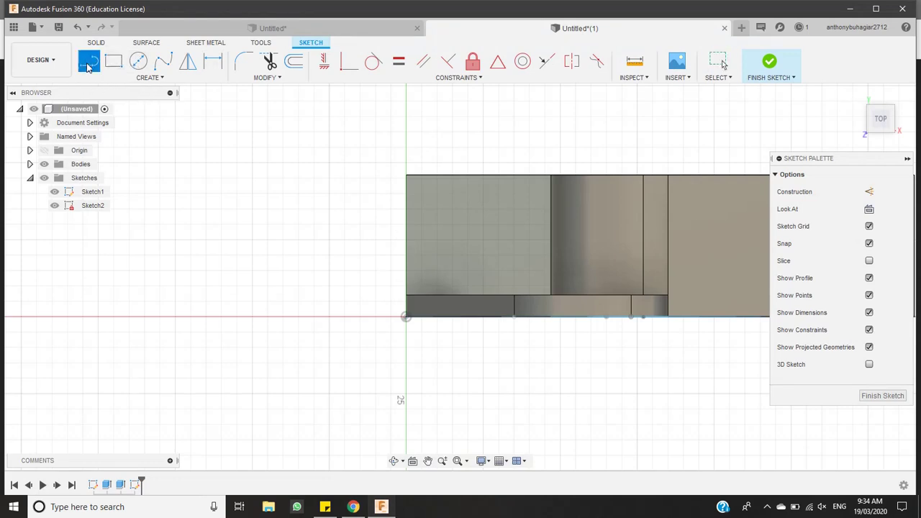
click(406, 246)
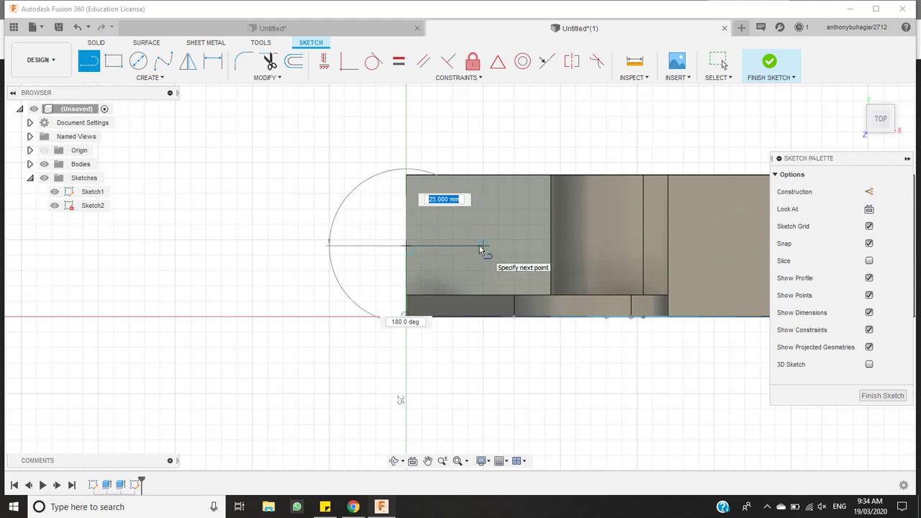
text(28)
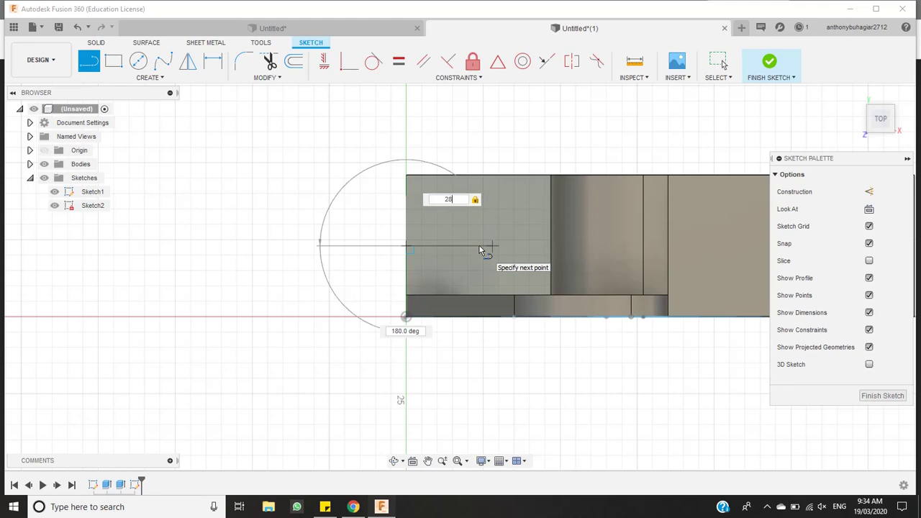
key(Return)
key(Escape)
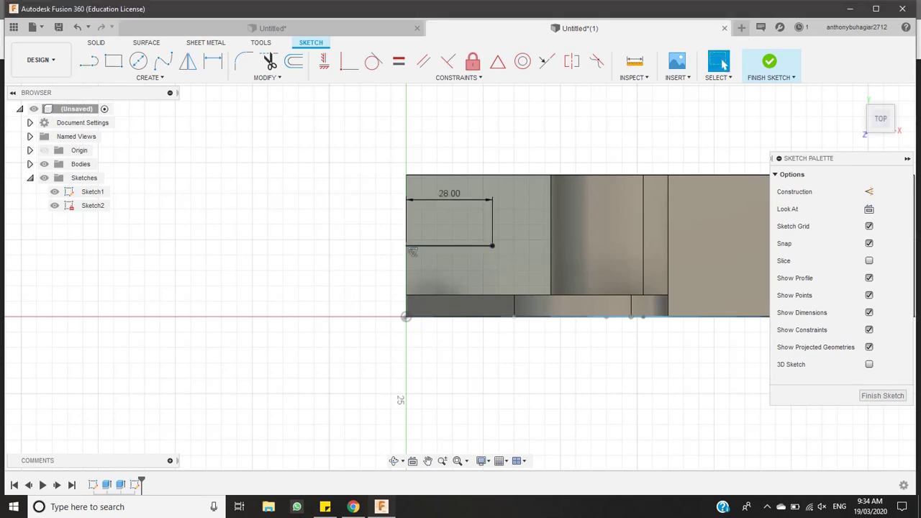
Check the hole dimensions in the reference drawing, and draw a perpendicular line from the 28 mm line's inner end to the base's back edge
click(393, 511)
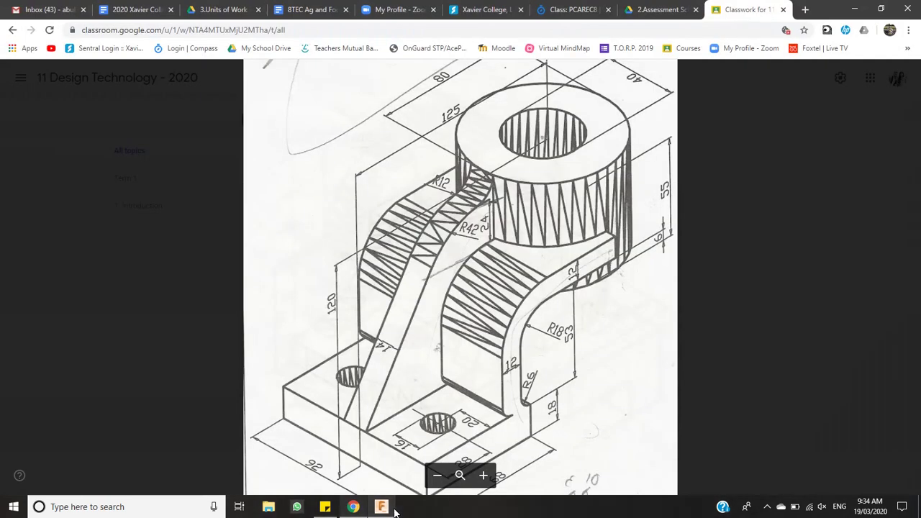
click(393, 510)
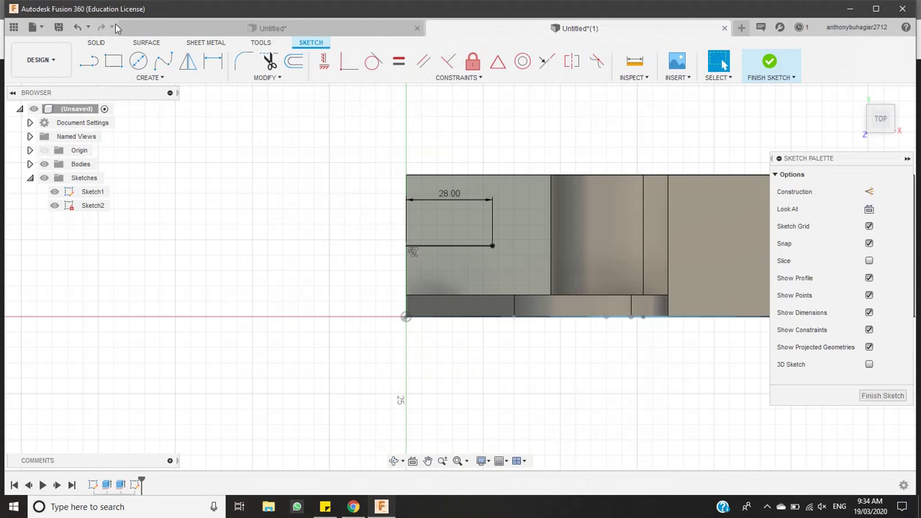
click(89, 61)
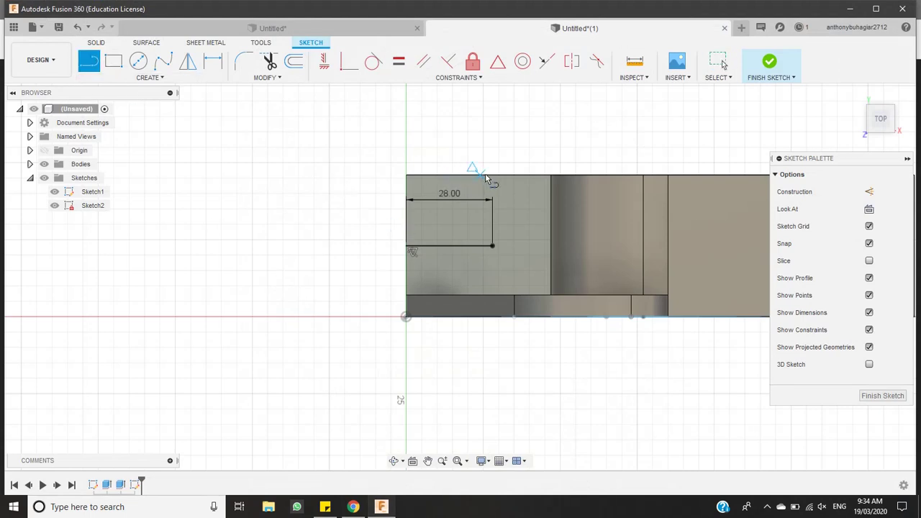
click(493, 246)
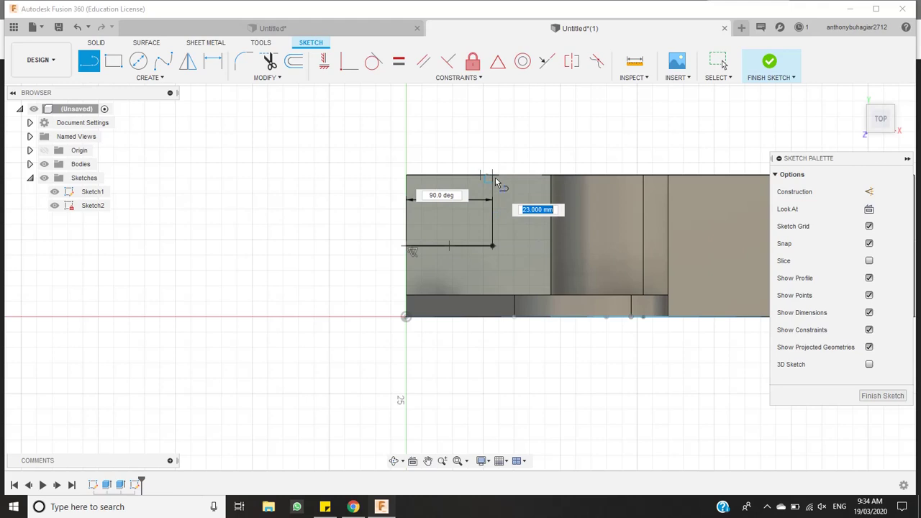
click(492, 177)
Draw a 3 mm line from the 28 mm line's inner end toward the back edge to locate the hole centre
scroll(502, 253, up, 3)
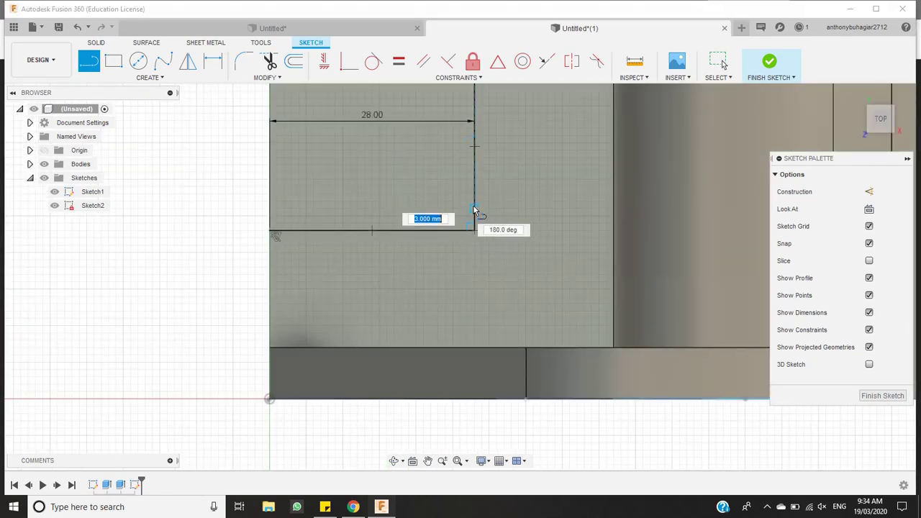
text(3)
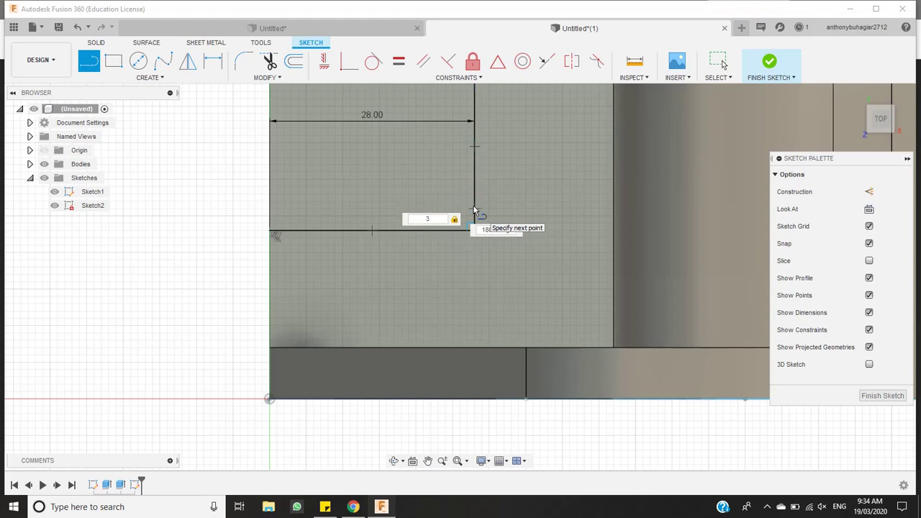
key(Return)
key(Escape)
scroll(476, 208, down, 3)
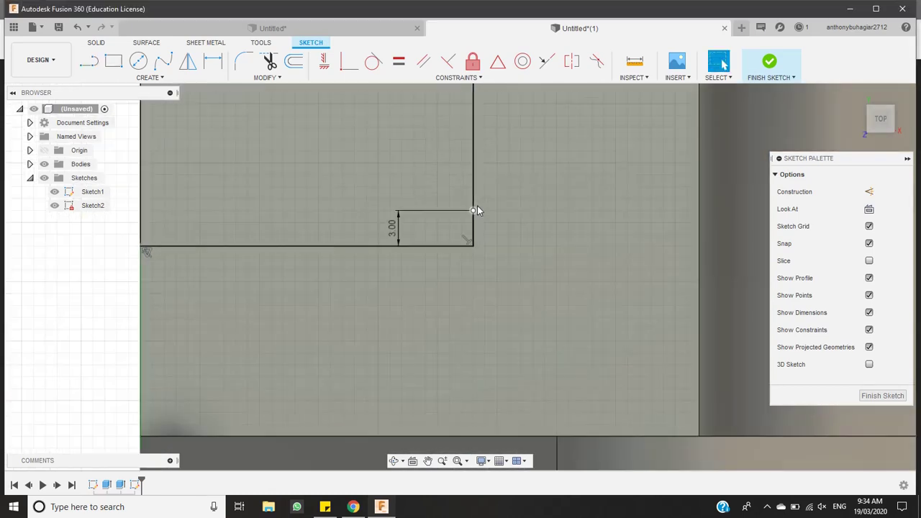
scroll(498, 123, up, 2)
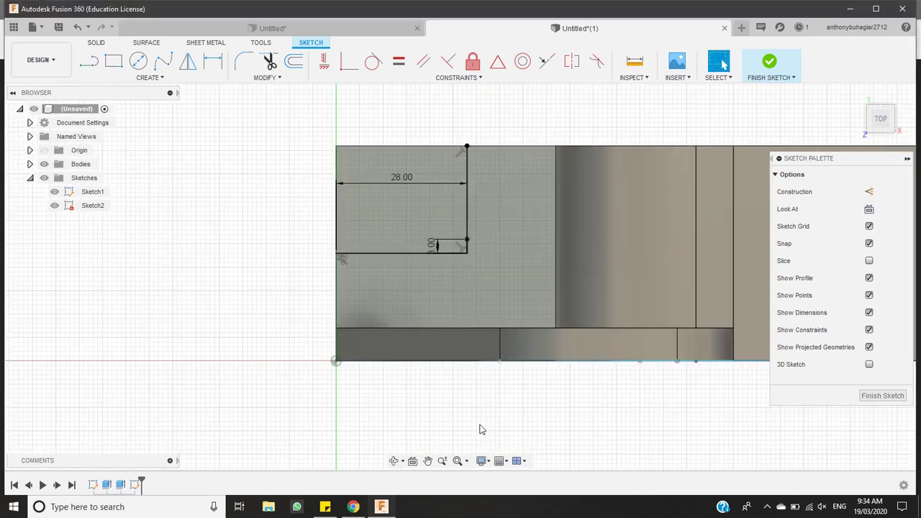
Check the hole diameter in the reference drawing and draw a 16 mm diameter circle centred on the 3 mm line's free end
click(385, 507)
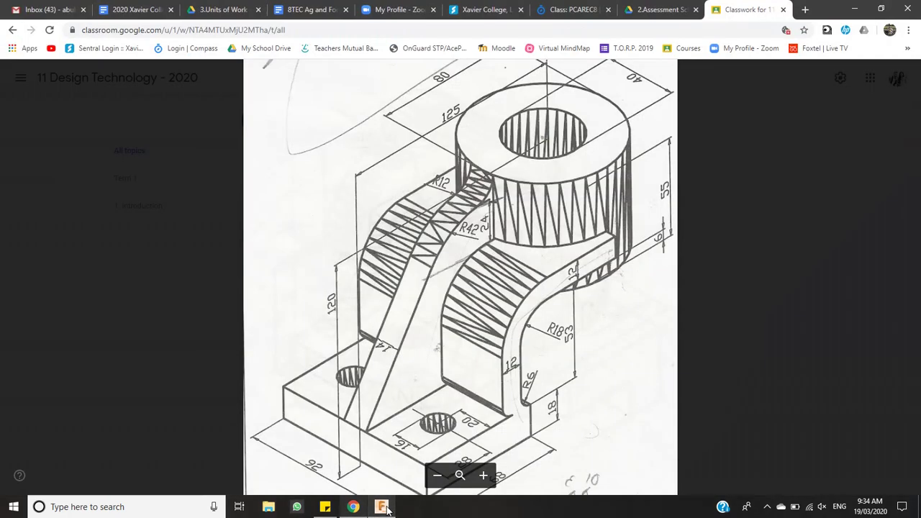
click(382, 507)
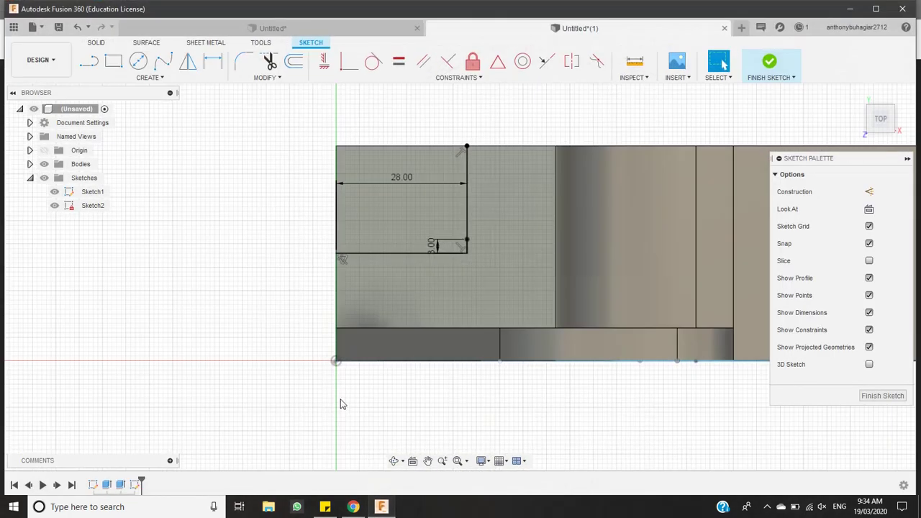
click(138, 62)
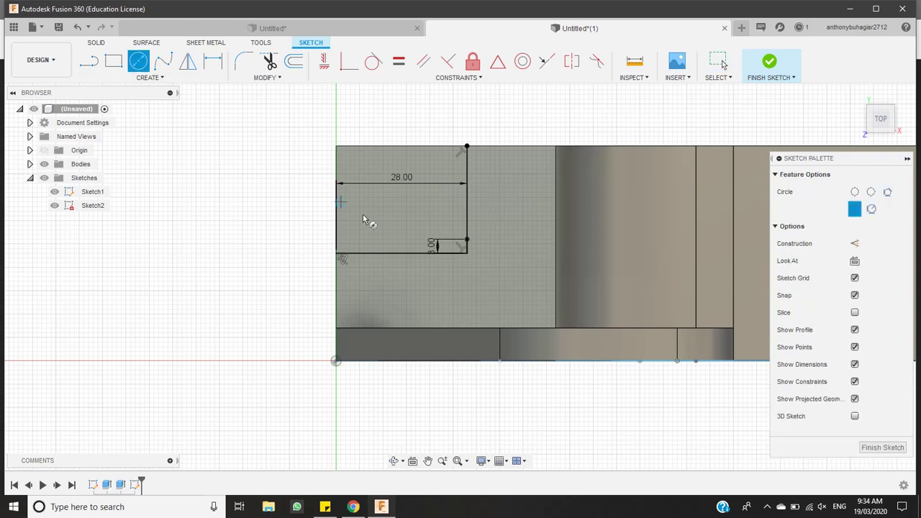
click(467, 240)
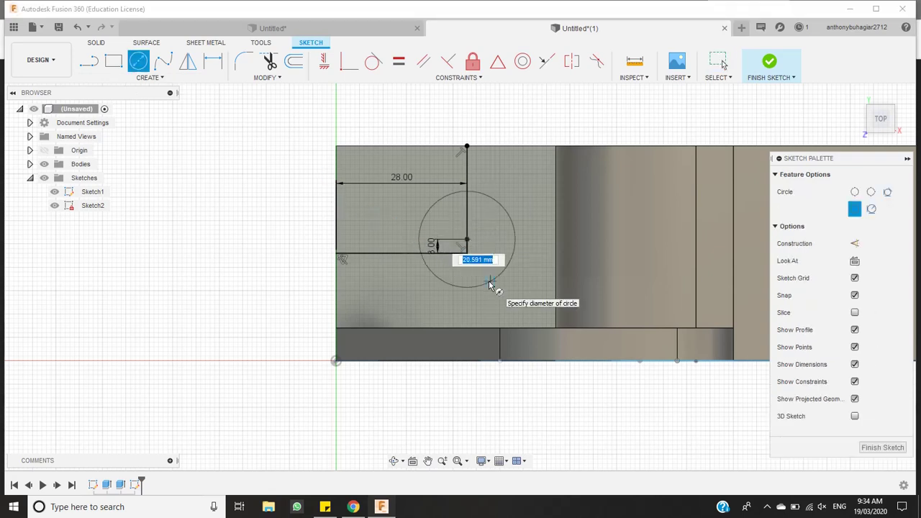
text(16)
key(Tab)
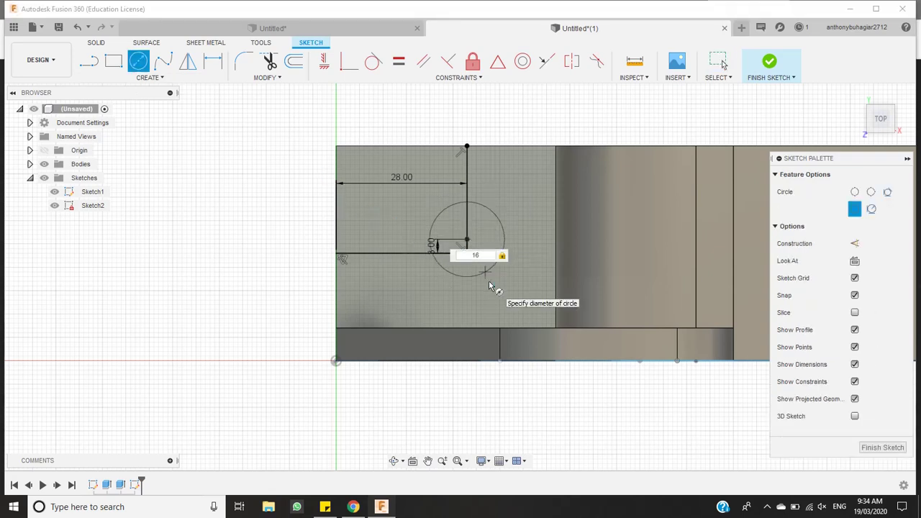
key(Return)
key(Escape)
Extrude both regions of the 16 mm circle by -18 mm to cut the mounting hole through the base, checking the base thickness in the reference drawing
click(480, 252)
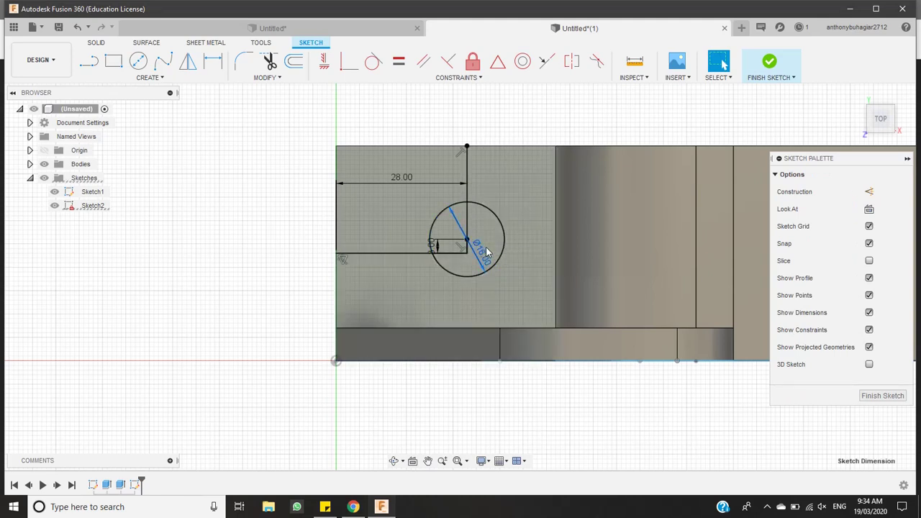
click(495, 238)
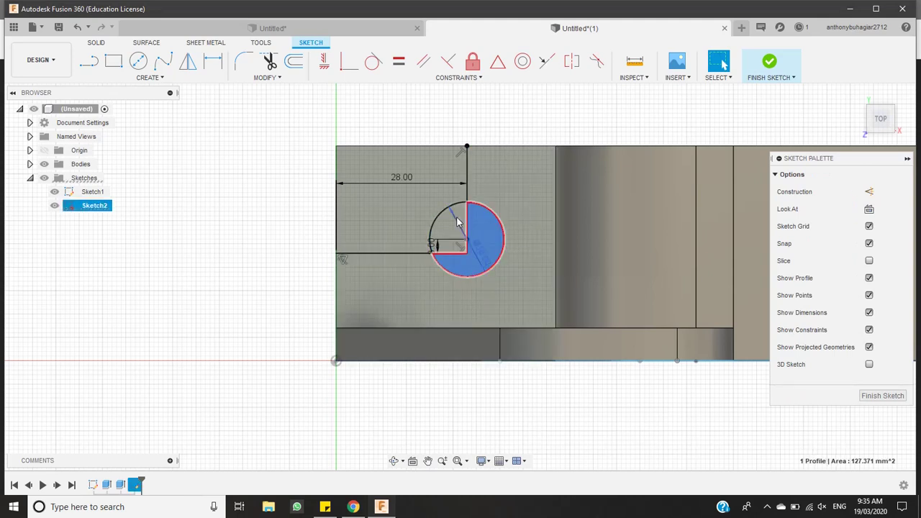
shift+click(461, 219)
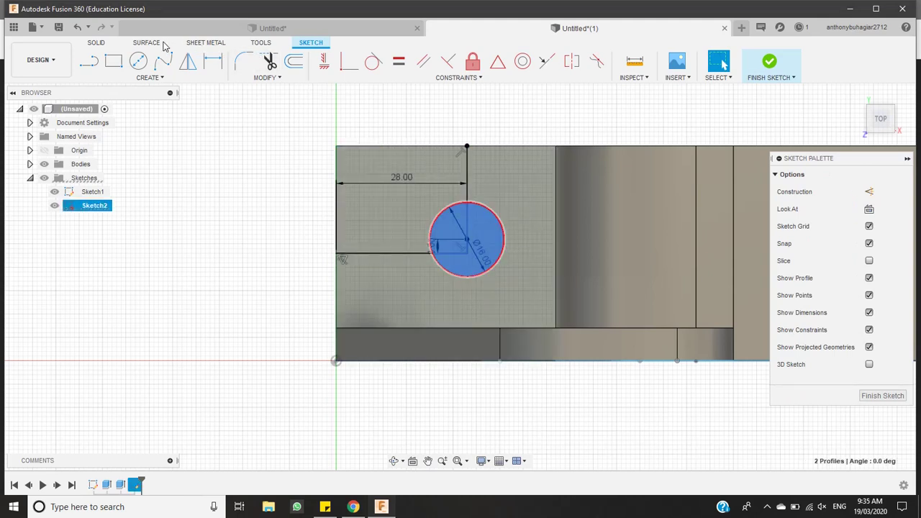
click(92, 44)
click(112, 62)
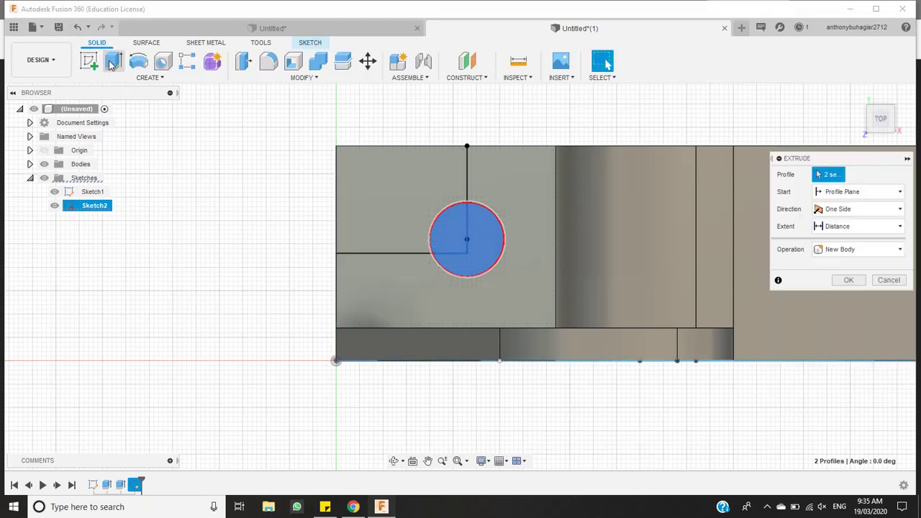
key(BackSpace)
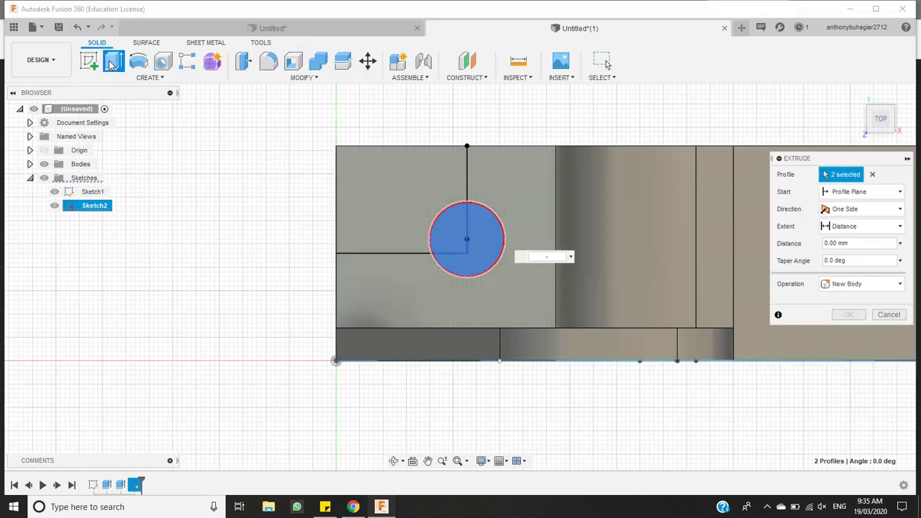
click(381, 512)
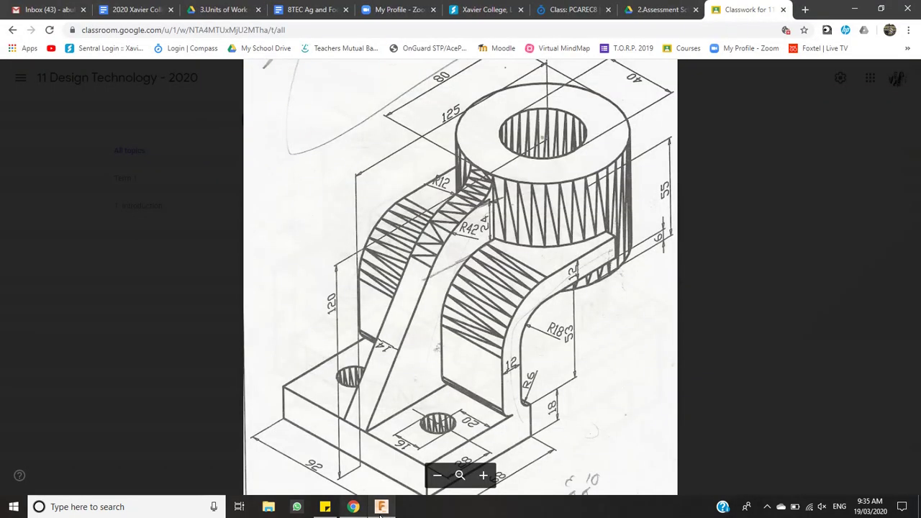
click(381, 513)
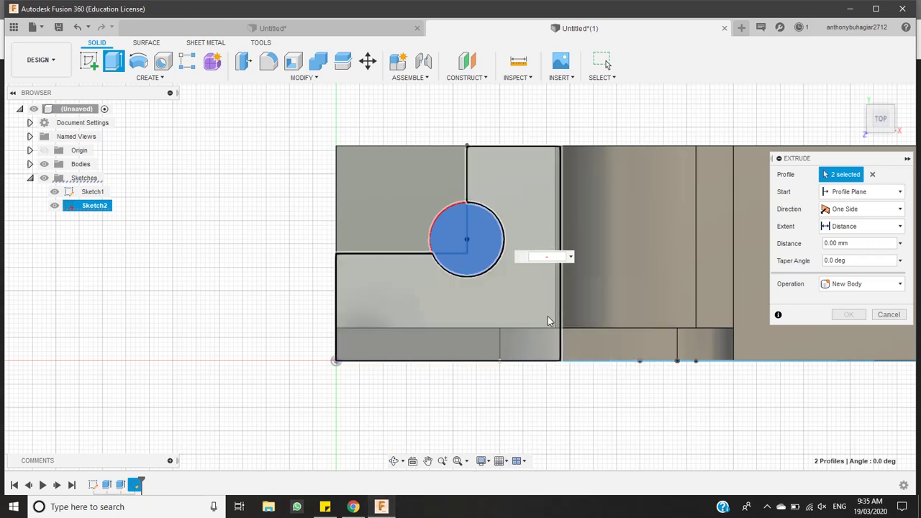
click(555, 256)
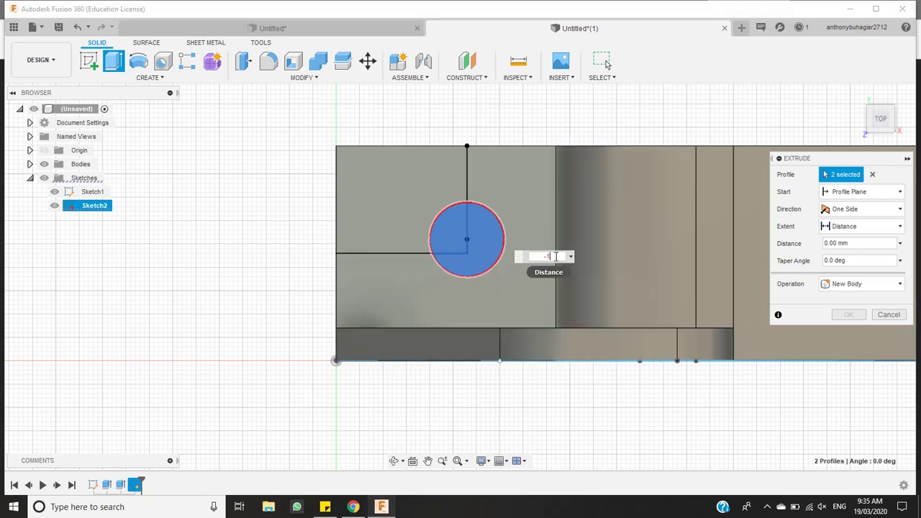
text(-18)
key(Return)
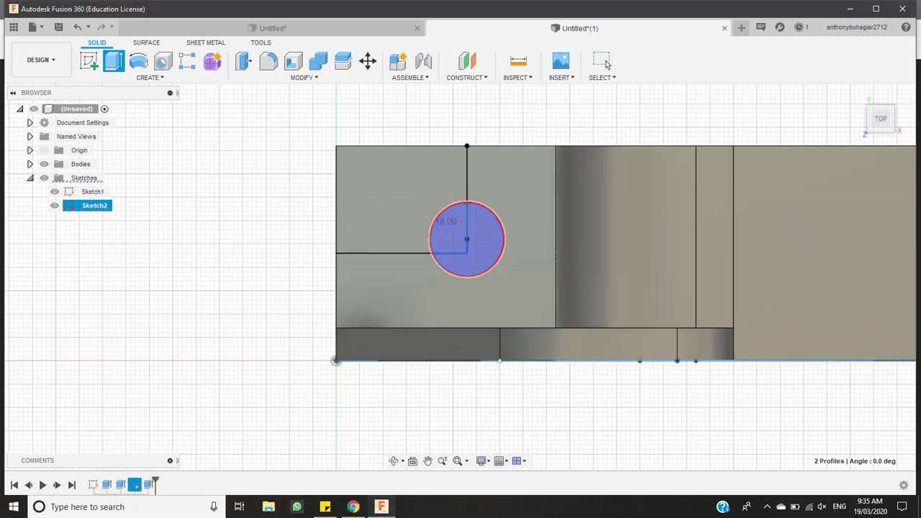
click(607, 64)
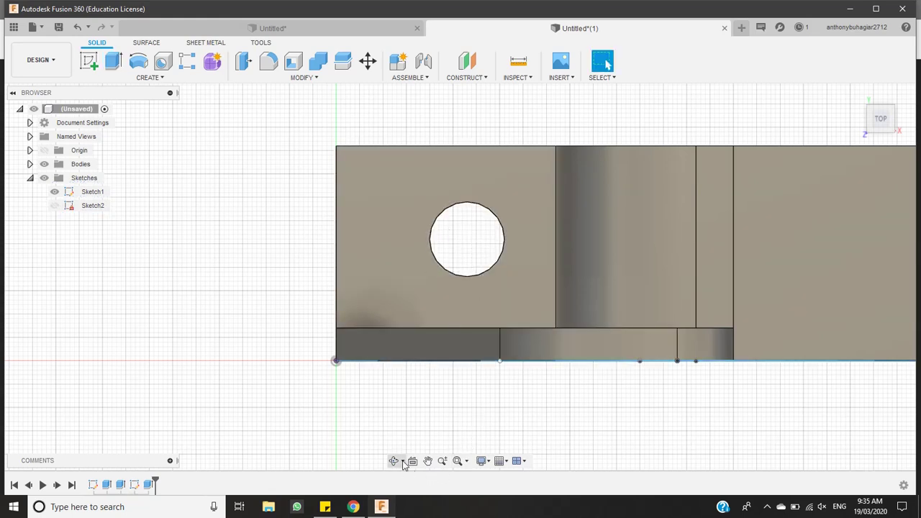
Return the model to its home view and hide the profile shading of the front-profile sketch
click(868, 112)
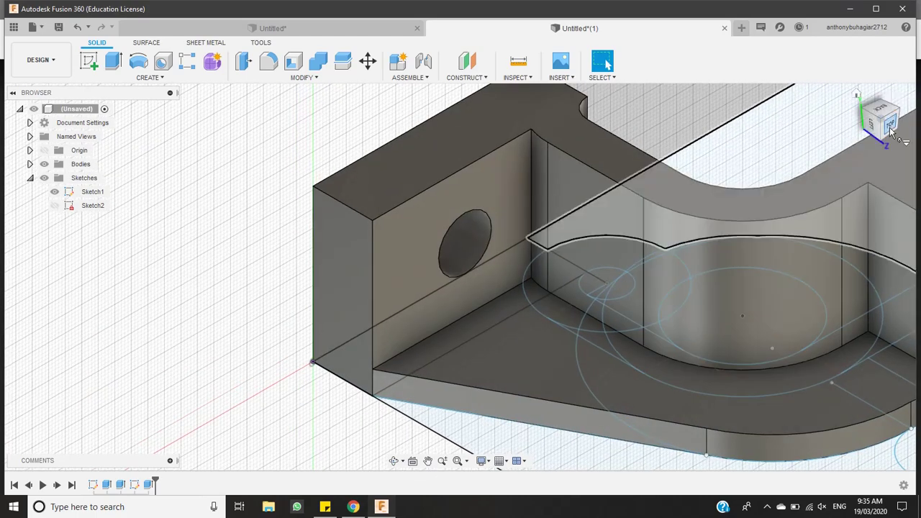
drag(903, 139, 767, 199)
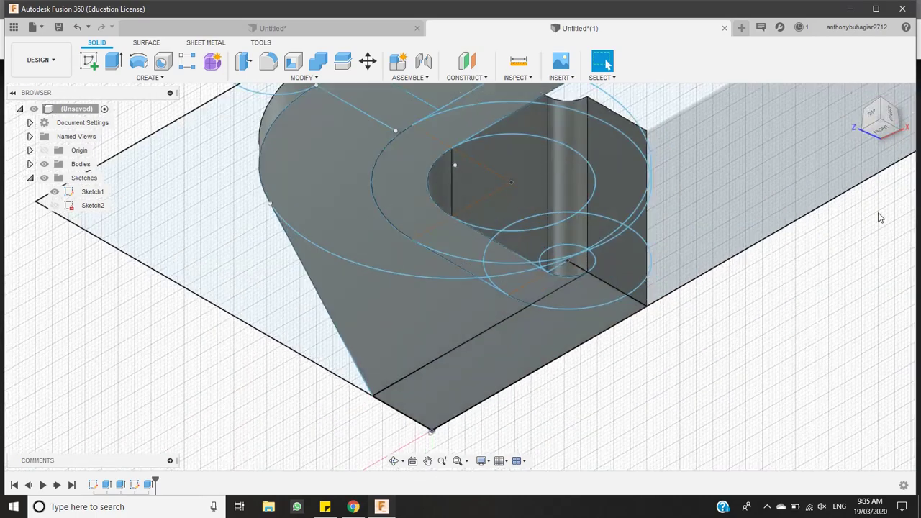
scroll(767, 199, down, 8)
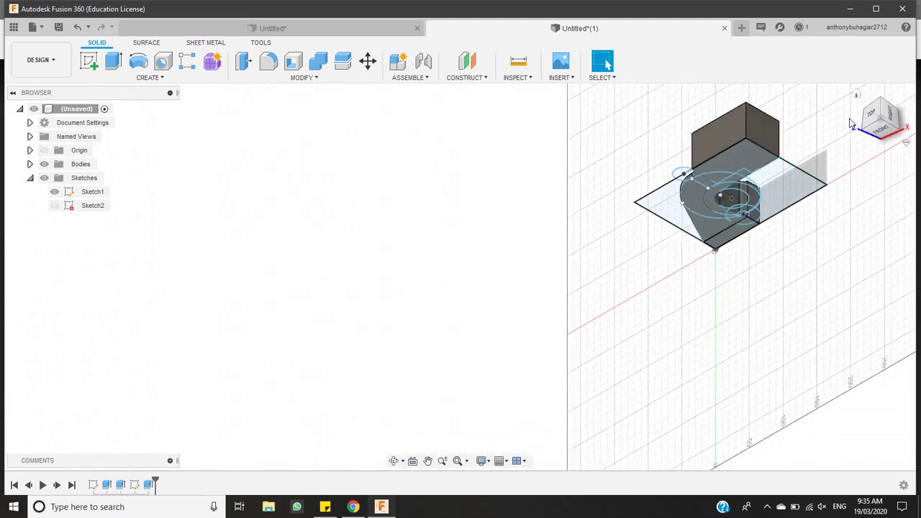
drag(868, 114, 738, 107)
scroll(739, 107, up, 8)
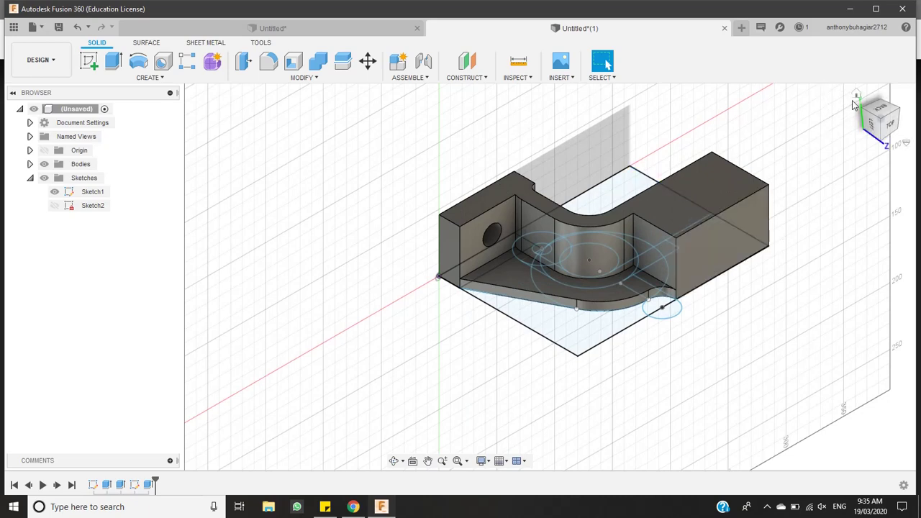
click(856, 95)
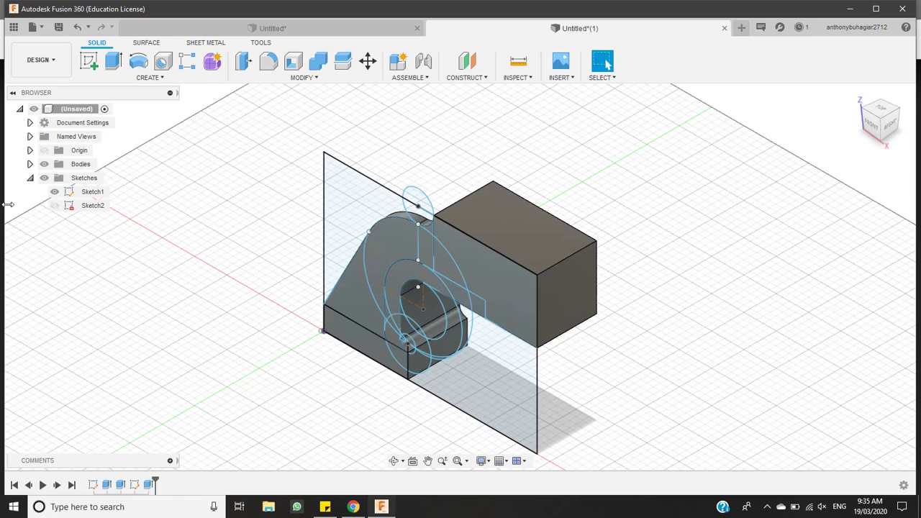
right_click(85, 192)
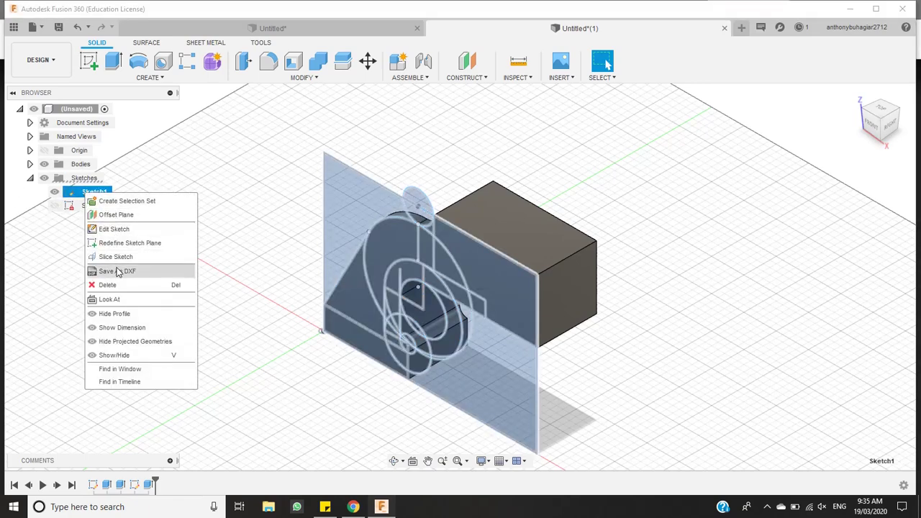
click(127, 314)
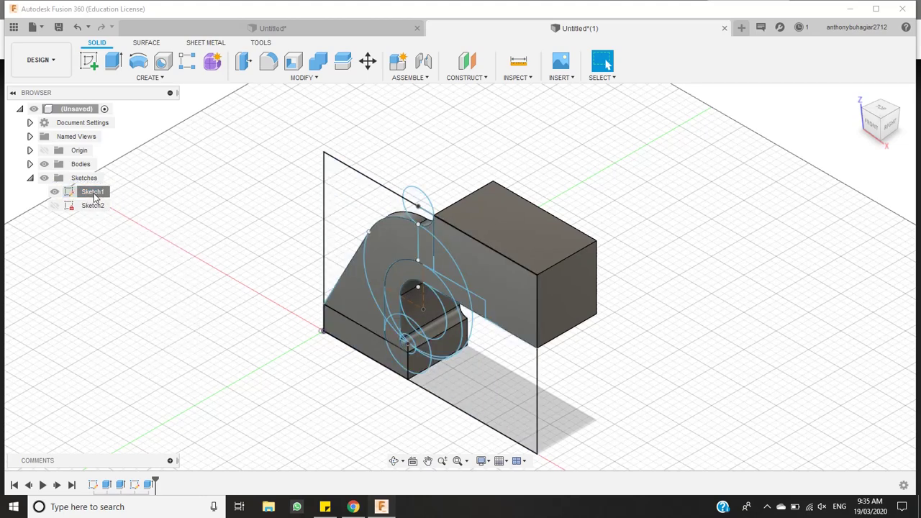
Turn the front-profile sketch's profile shading back on and hide the whole sketch
right_click(81, 192)
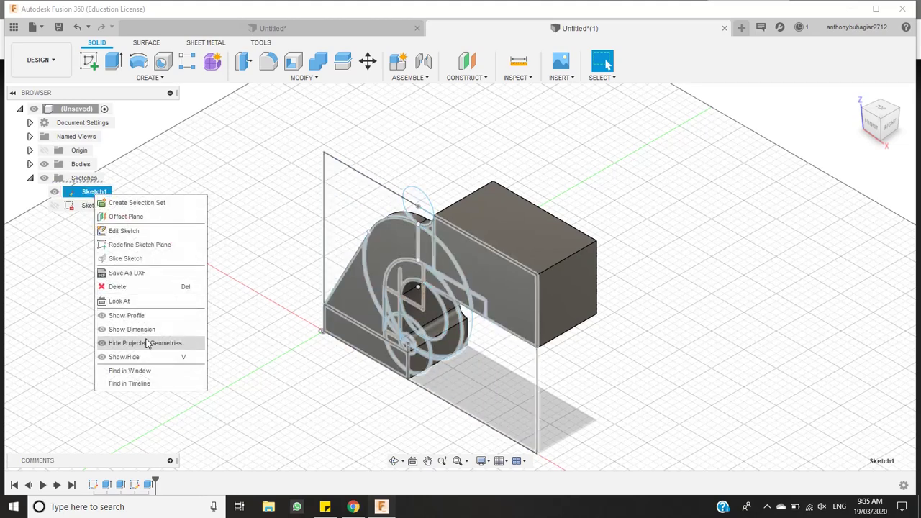
click(141, 315)
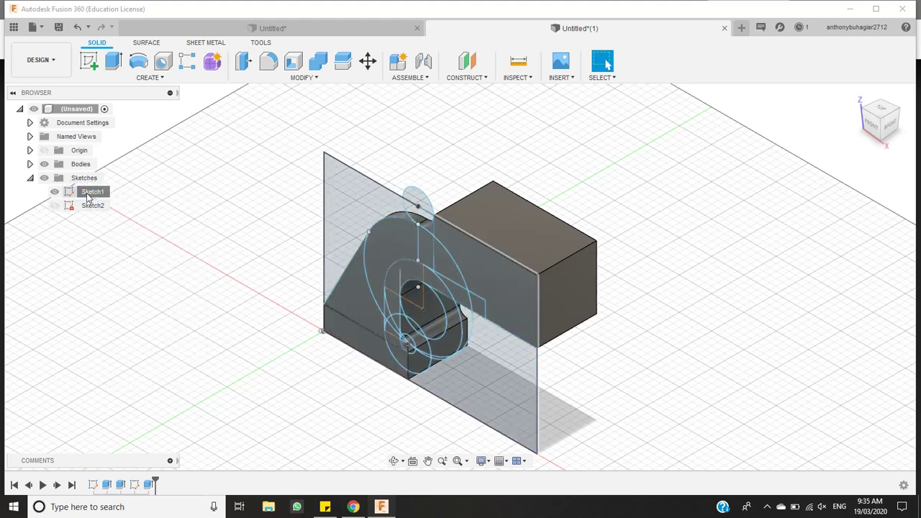
click(55, 191)
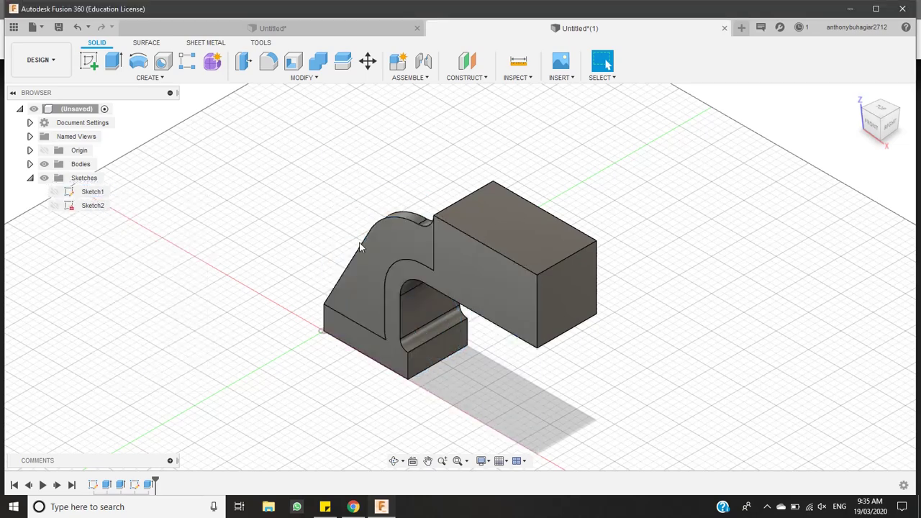
Start a sketch on the top face of the rectangular block and check the cylindrical boss dimensions in the reference drawing
click(394, 461)
drag(354, 378, 348, 400)
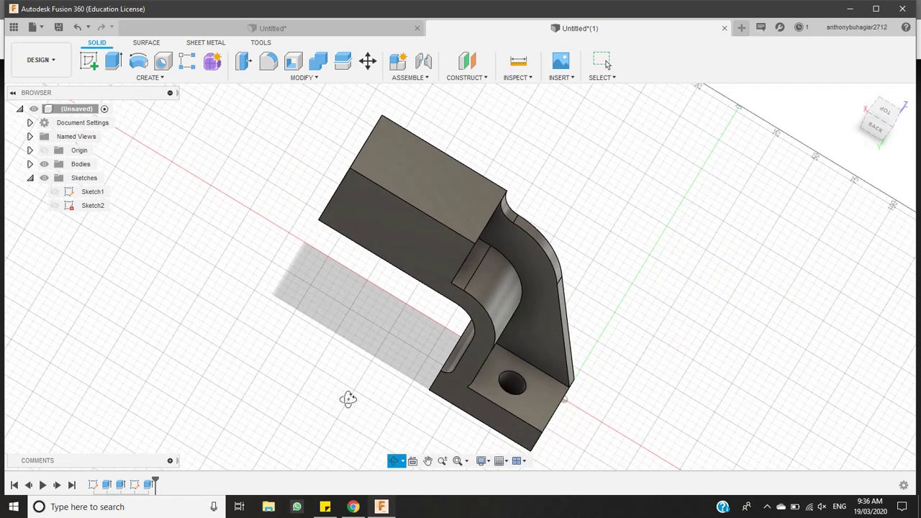
key(Escape)
click(441, 201)
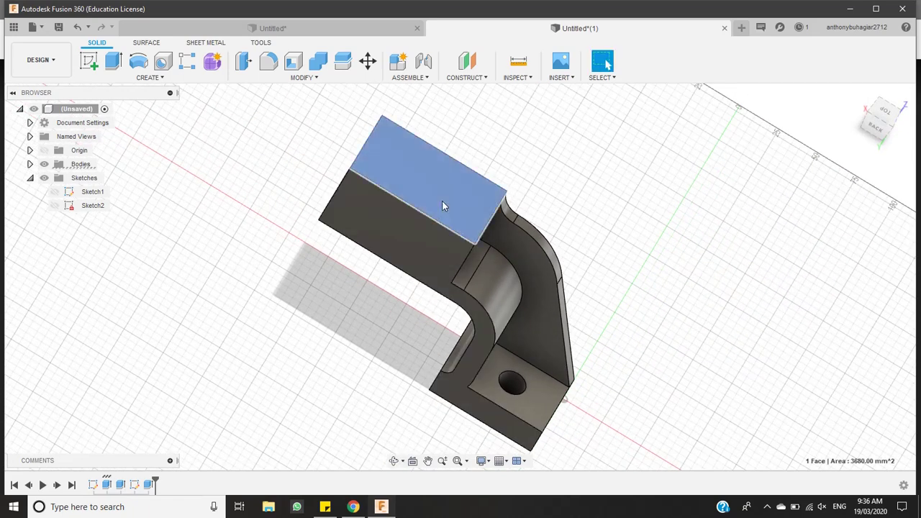
click(88, 60)
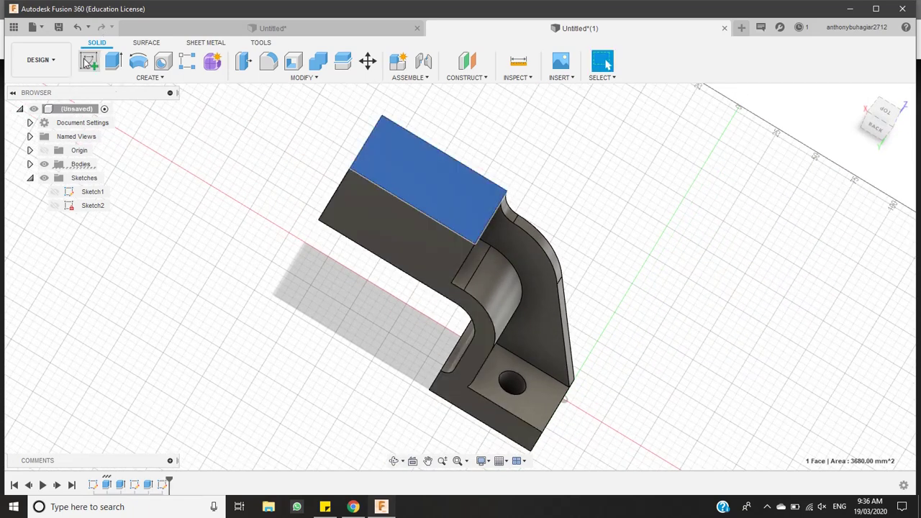
click(388, 508)
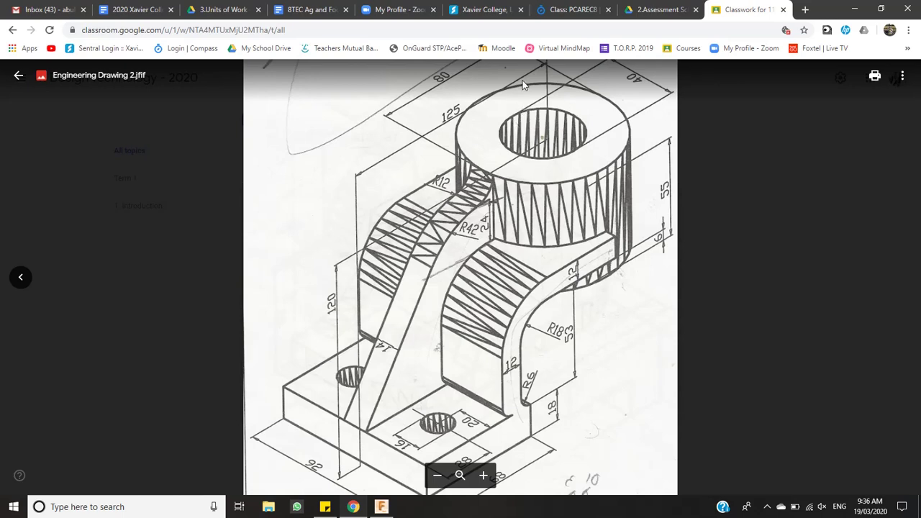
click(381, 507)
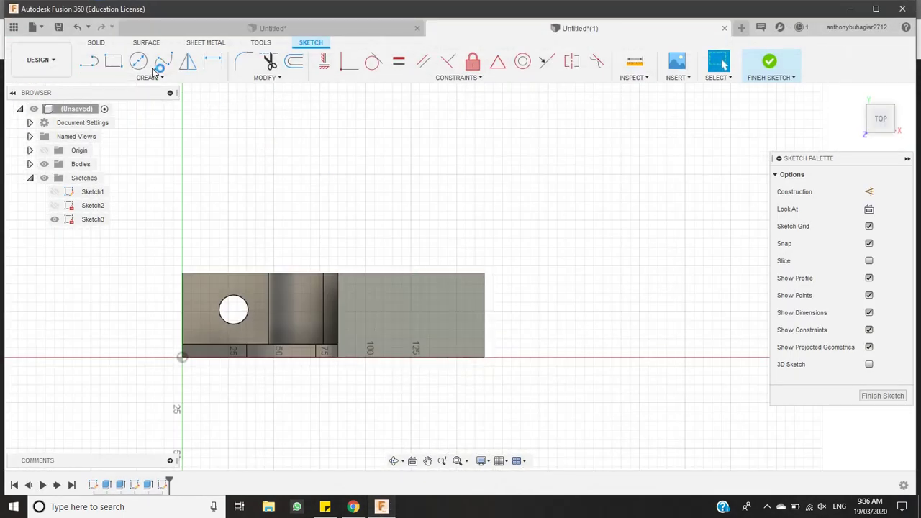
Draw a line across the block's top face between the midpoints of its long edges and convert it to construction geometry
click(89, 61)
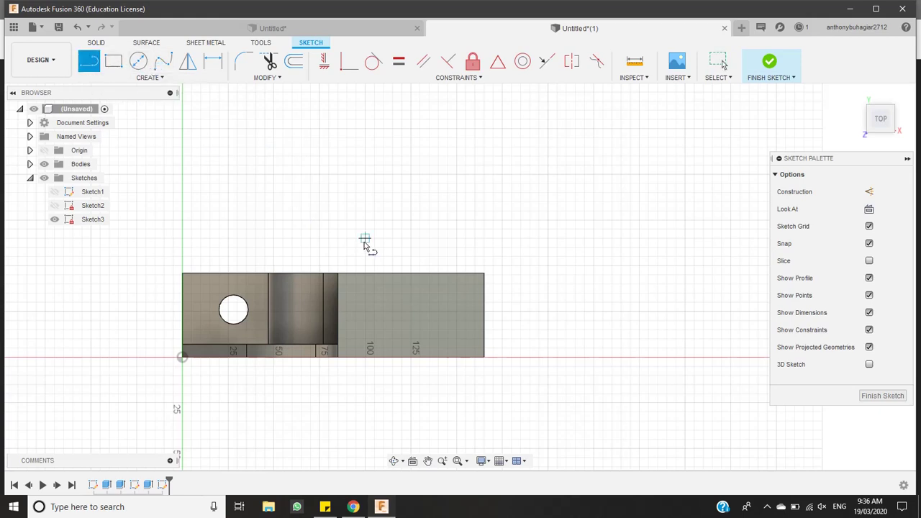
click(410, 357)
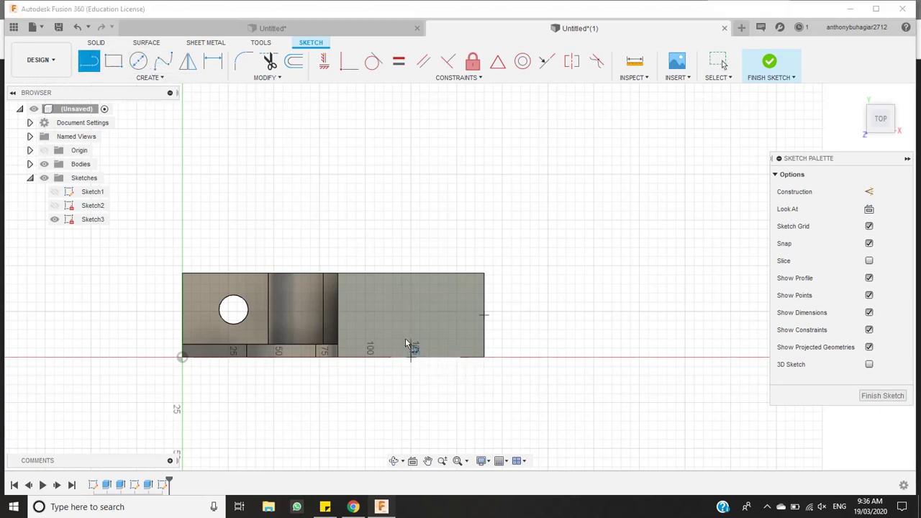
double_click(411, 274)
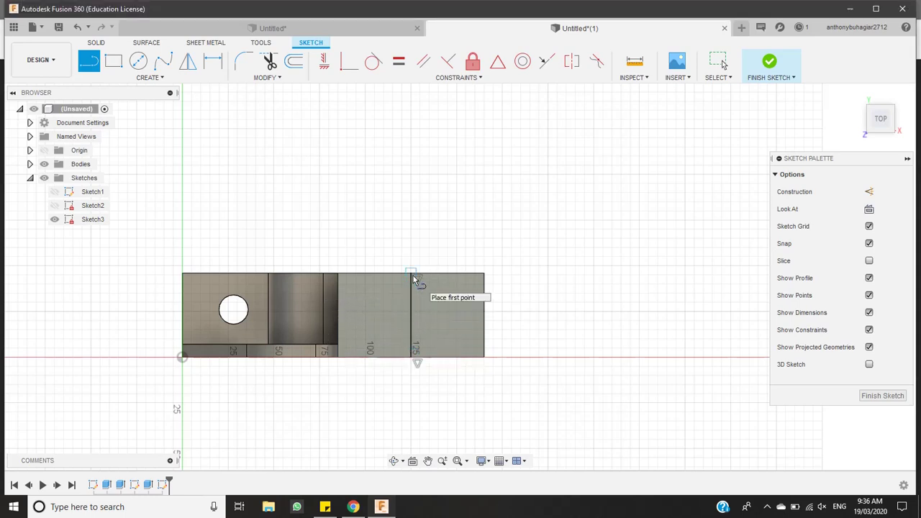
key(Escape)
click(413, 302)
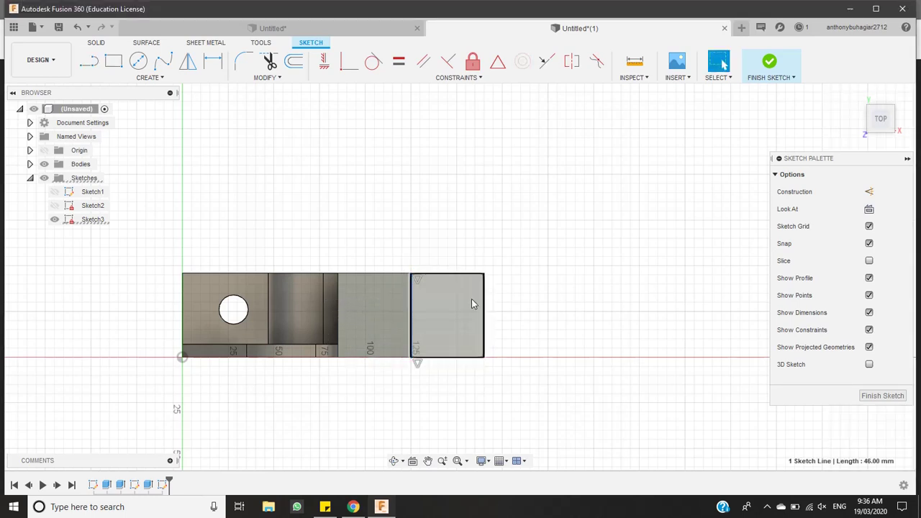
click(870, 192)
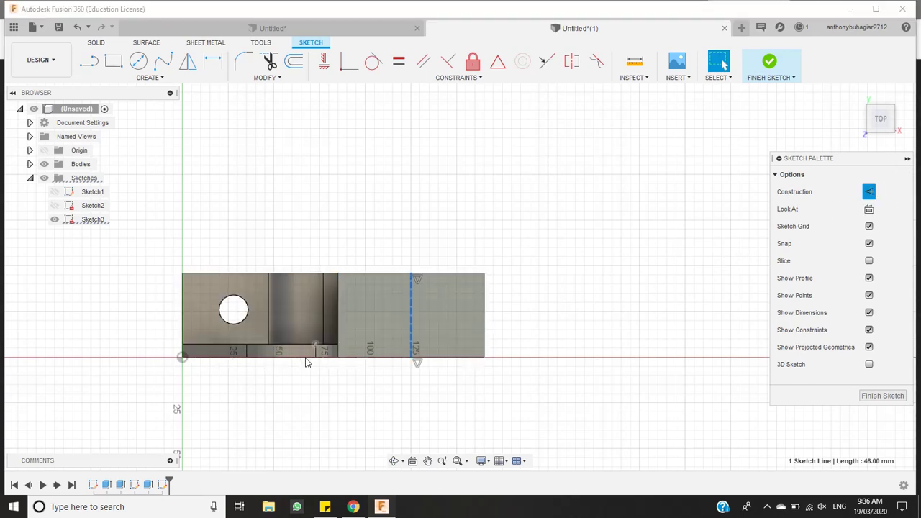
Draw an 80 mm diameter circle centred on the construction line's endpoint at the block's front edge
click(136, 65)
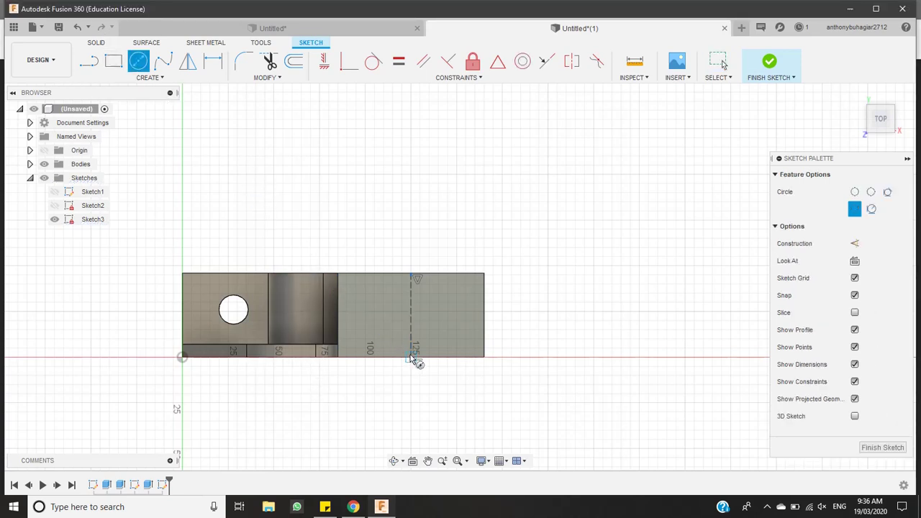
click(410, 357)
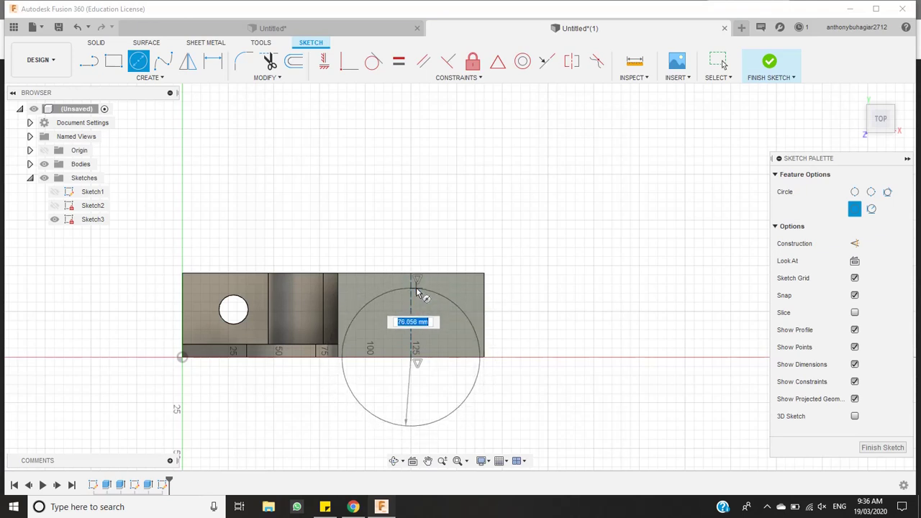
text(8)
key(Tab)
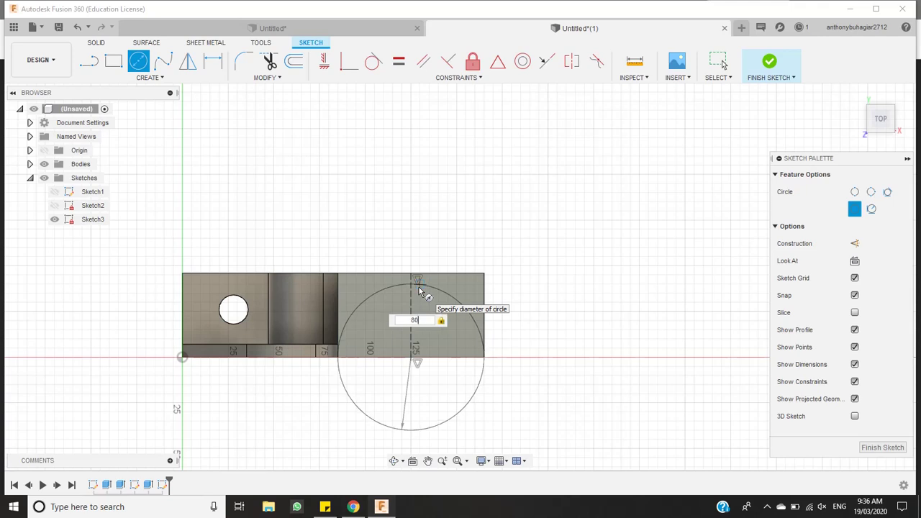
key(Return)
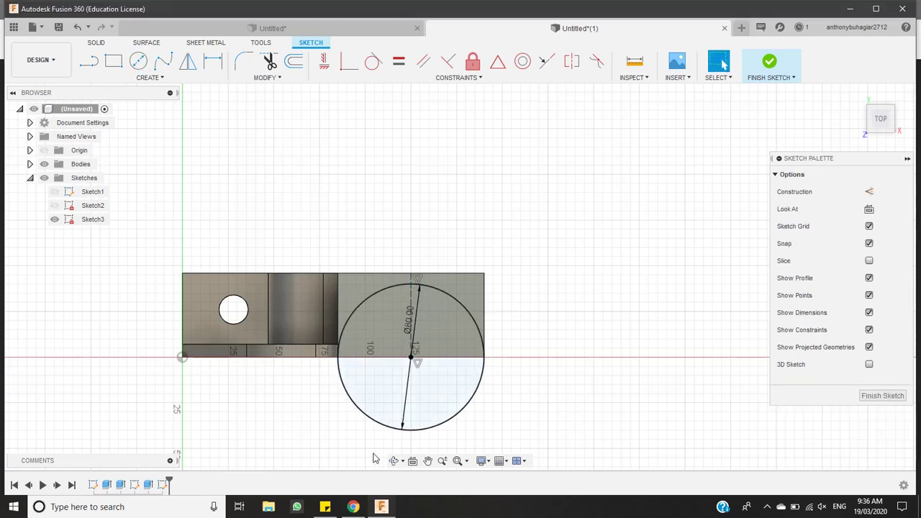
Select the top-face region outside the 80 mm circle and check the boss height in the reference drawing
click(359, 298)
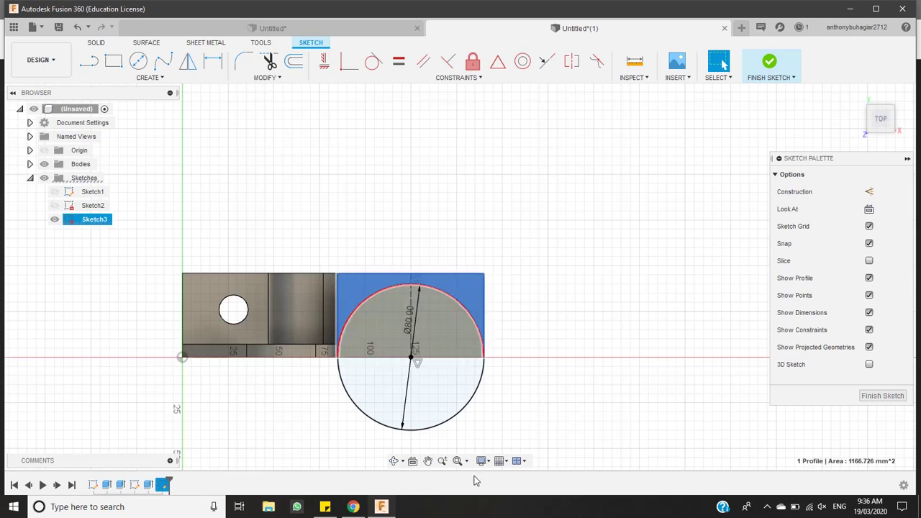
click(393, 460)
mouse_move(350, 442)
mouse_down()
mouse_move(353, 401)
mouse_move(417, 405)
mouse_move(478, 441)
mouse_move(366, 344)
mouse_move(346, 367)
mouse_move(343, 387)
mouse_up()
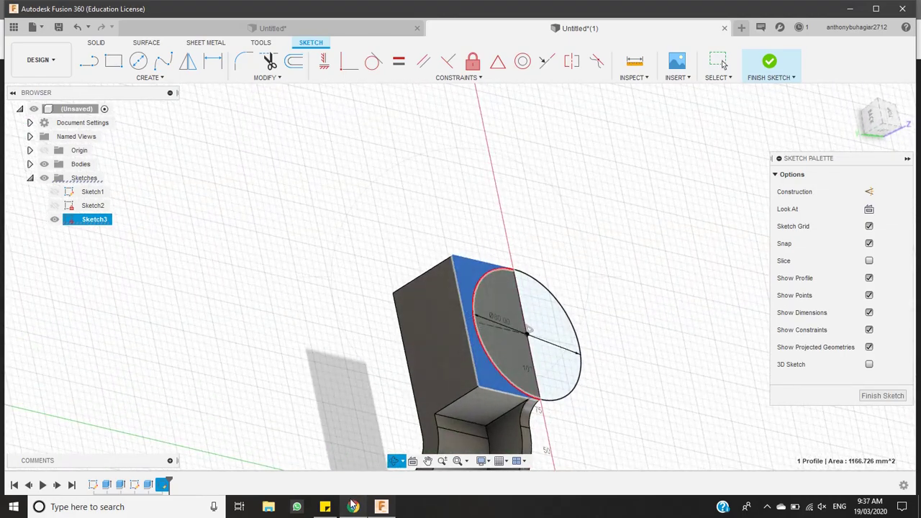
click(352, 507)
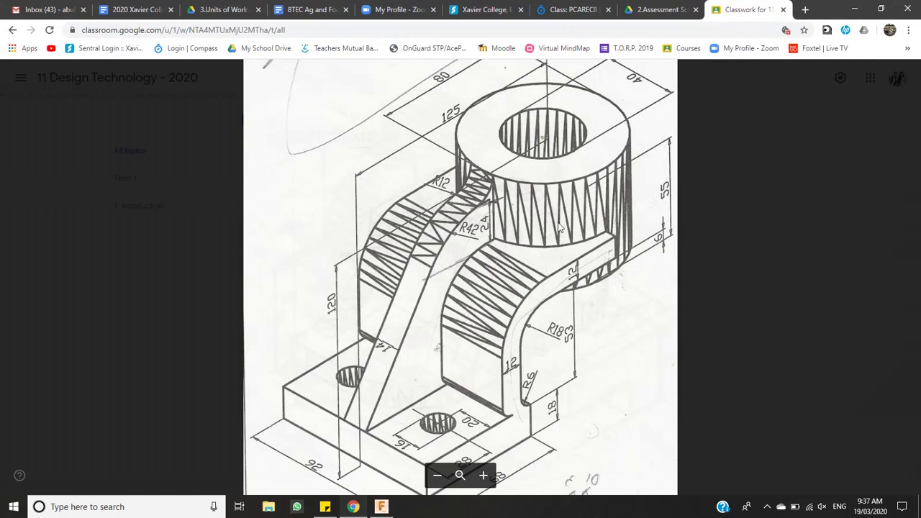
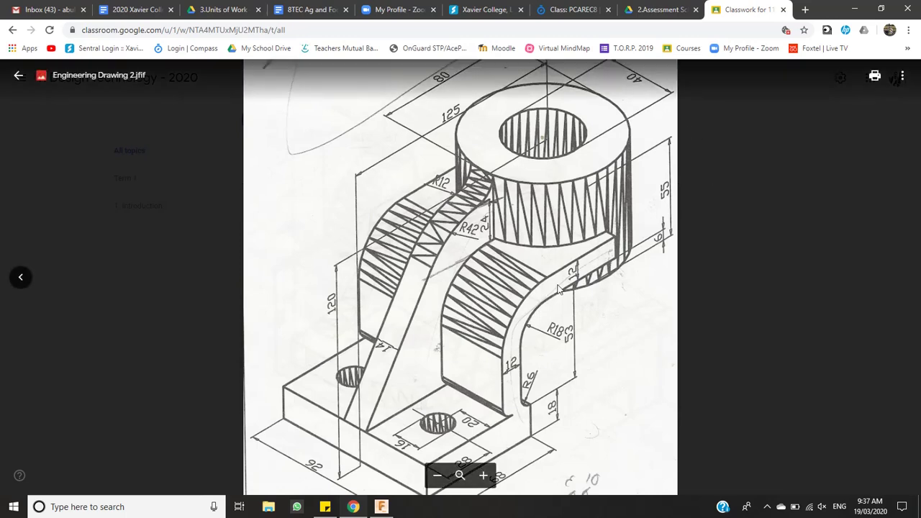
click(387, 508)
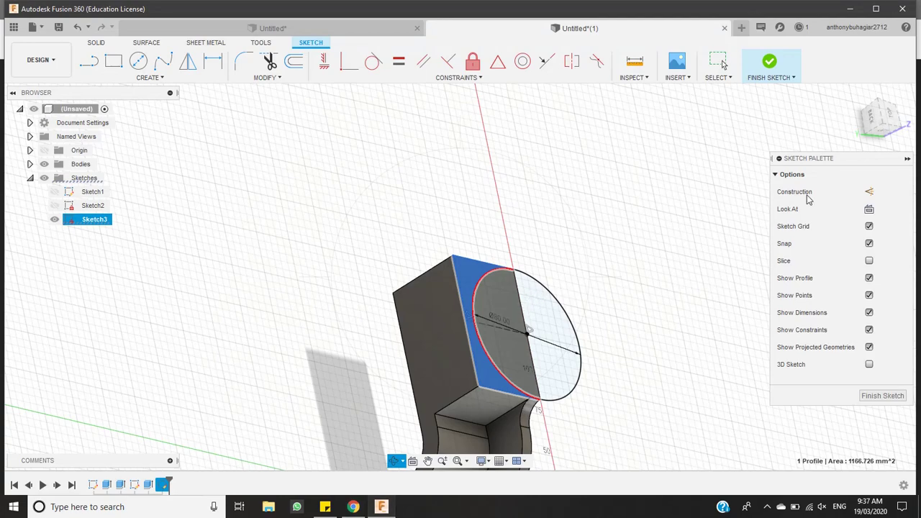
Extrude the selected region outside the 80 mm circle about 30 mm downward into the upper block as a cut
click(874, 121)
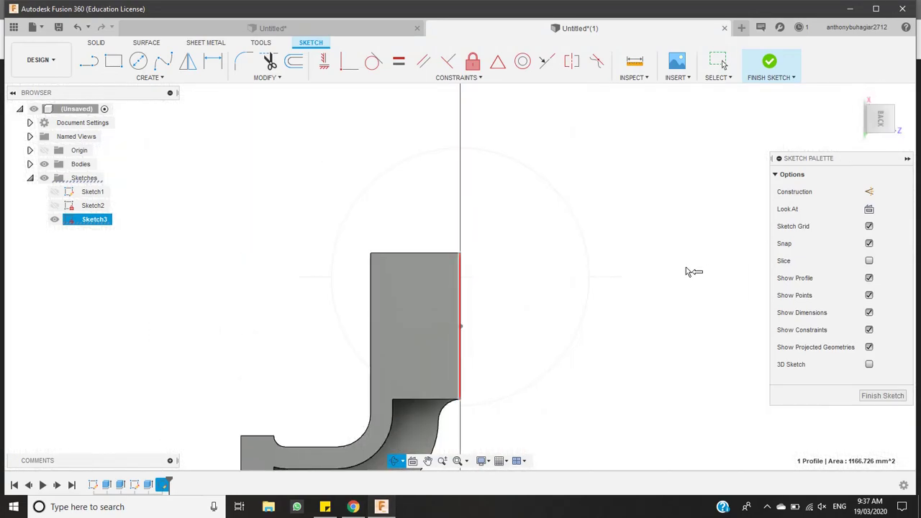
scroll(669, 310, down, 2)
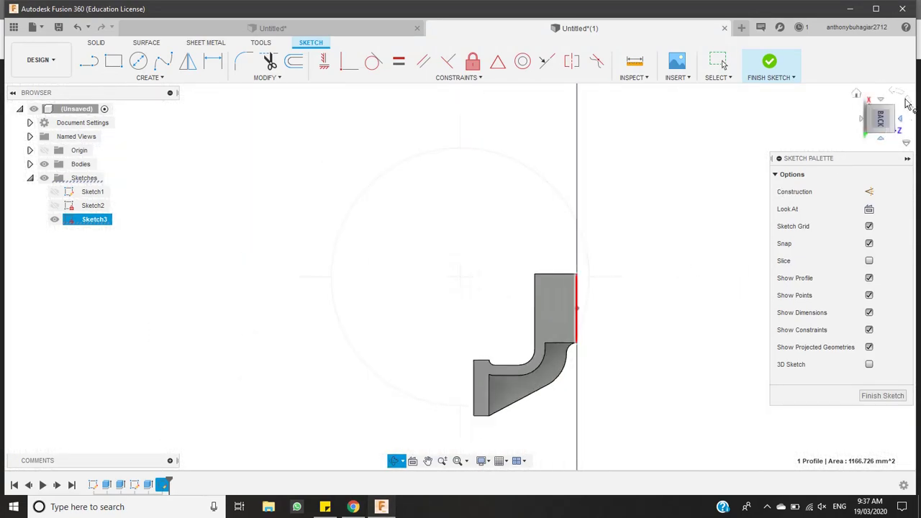
click(887, 86)
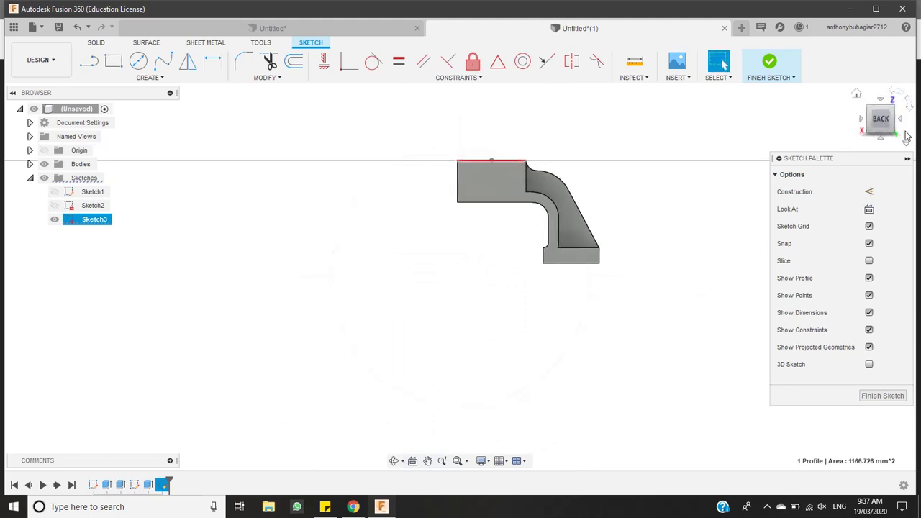
drag(881, 126, 915, 119)
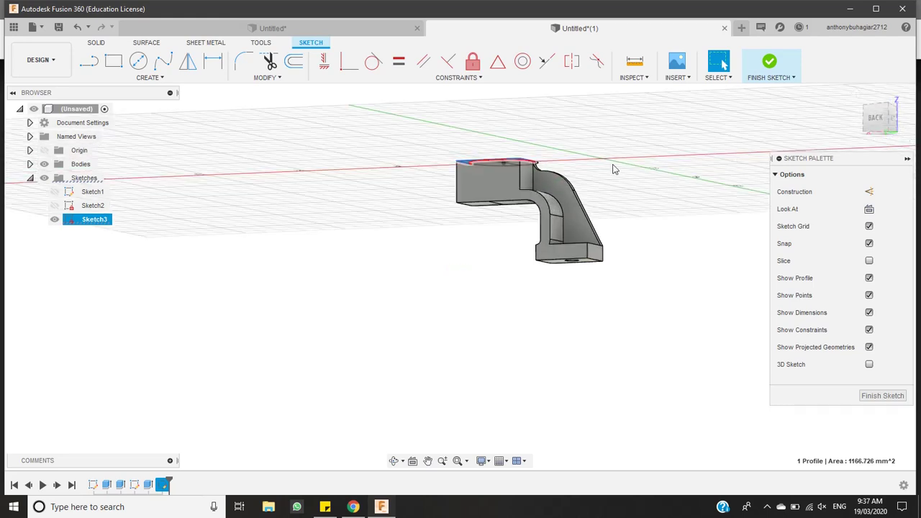
click(857, 125)
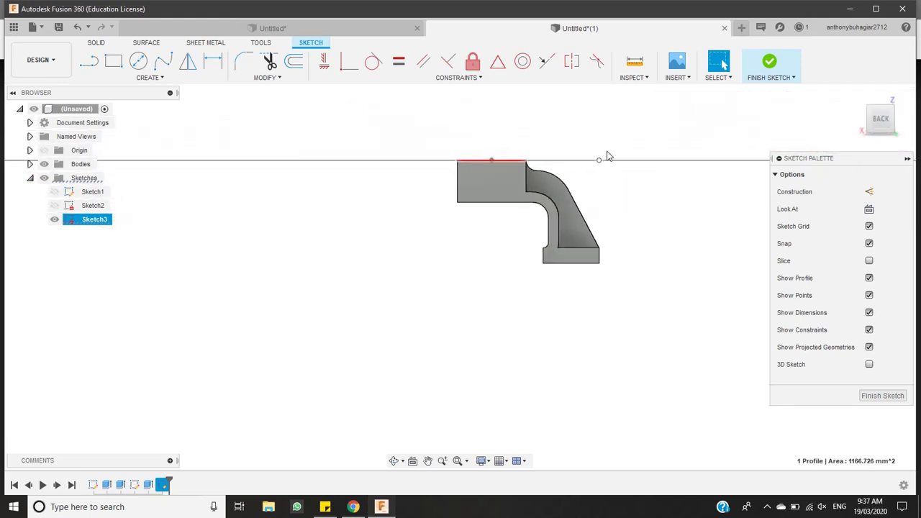
scroll(499, 164, up, 3)
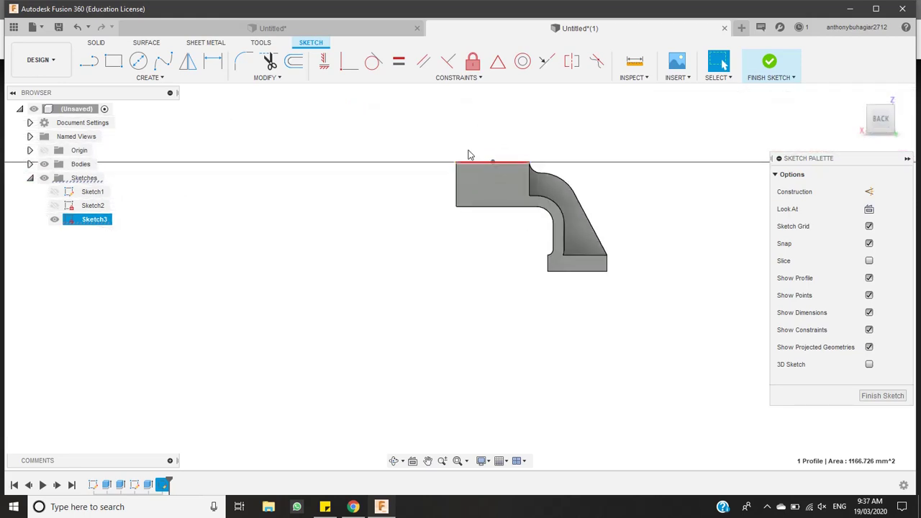
click(96, 43)
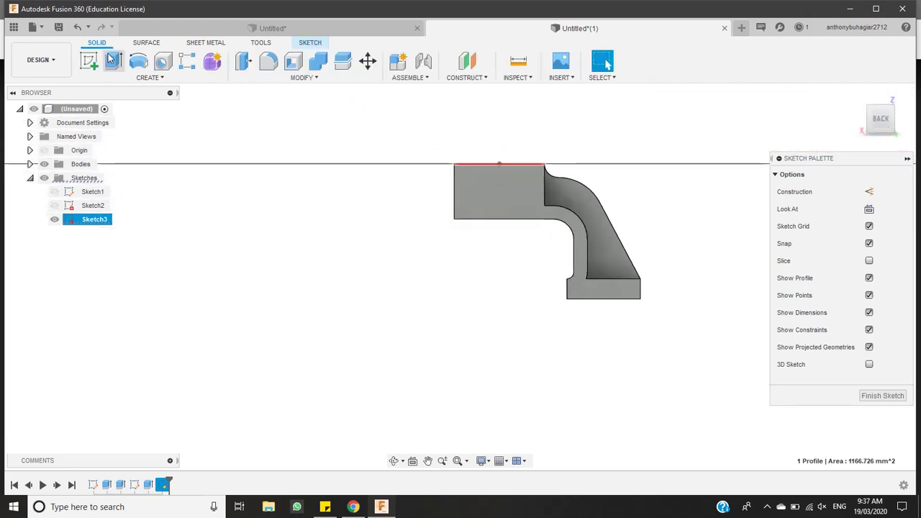
click(113, 61)
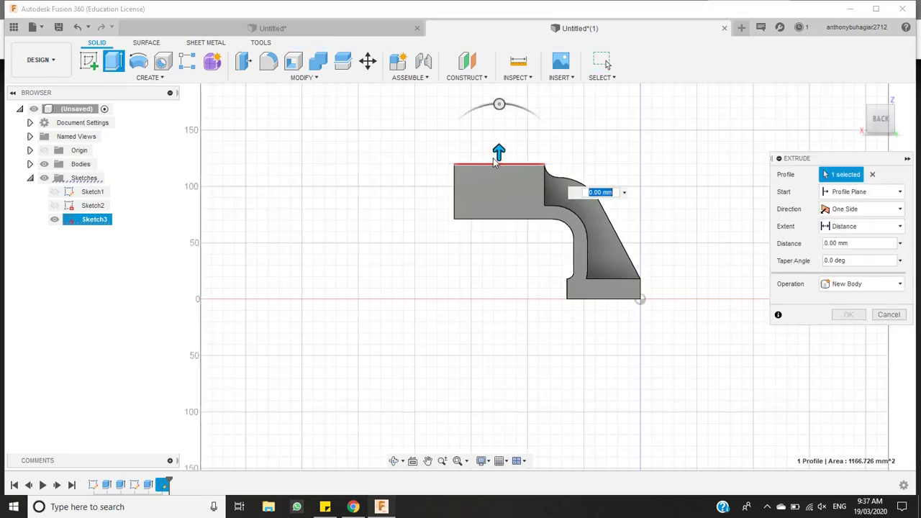
drag(498, 152, 502, 187)
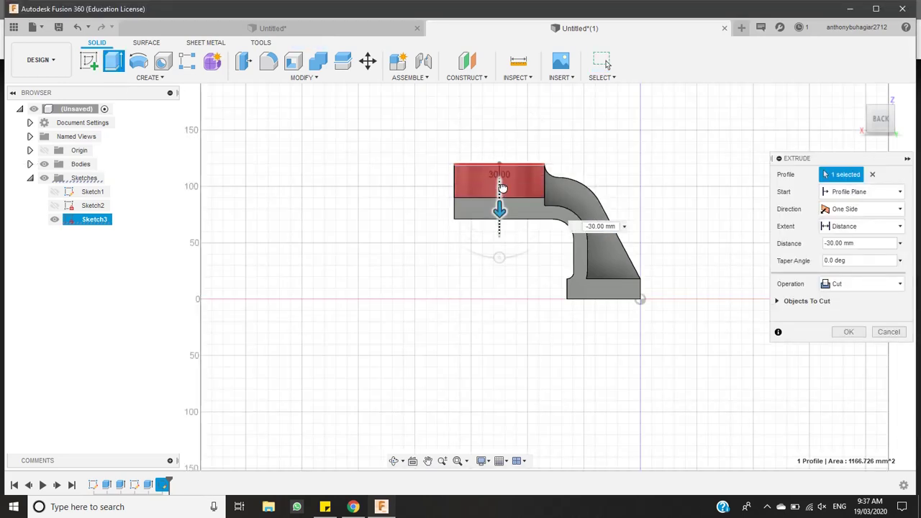
scroll(551, 209, down, 2)
scroll(551, 209, up, 5)
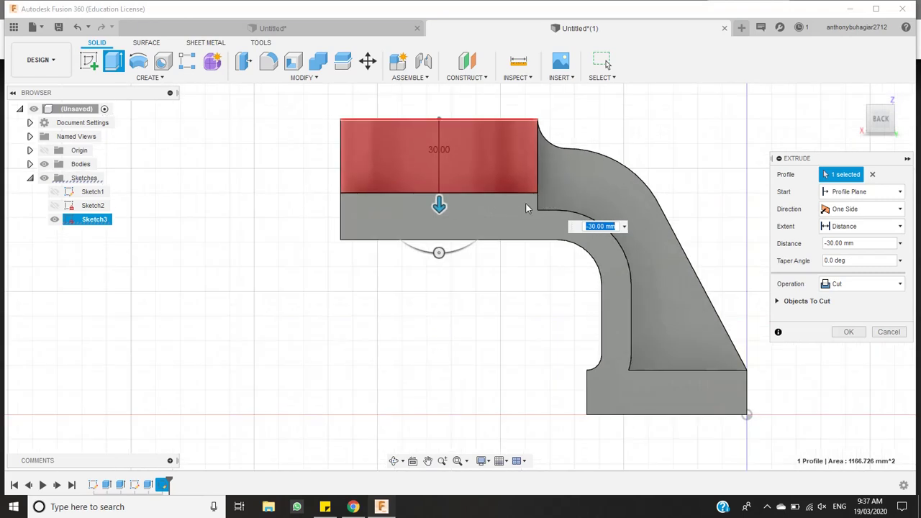
scroll(538, 208, up, 3)
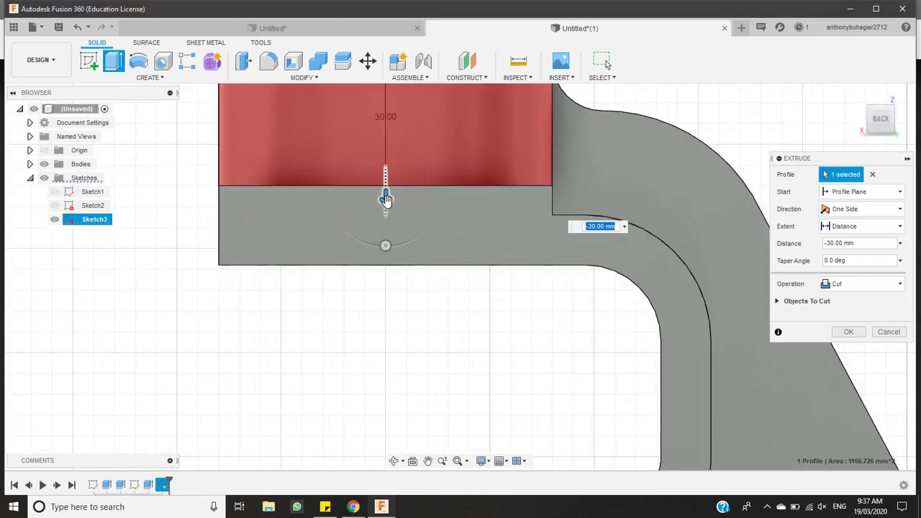
Set the cut's extrude distance to -37 mm, level with the top of the arm, and complete the cut
drag(385, 199, 387, 219)
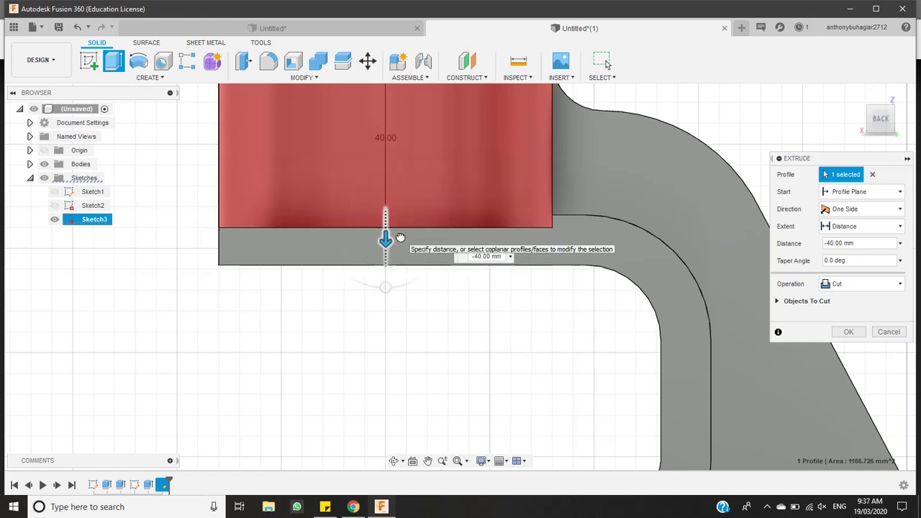
click(398, 229)
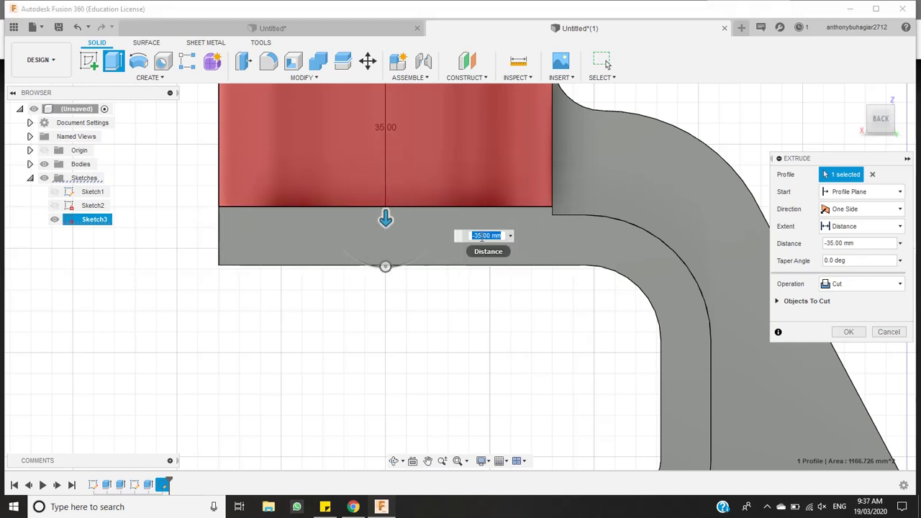
text(-3)
key(Return)
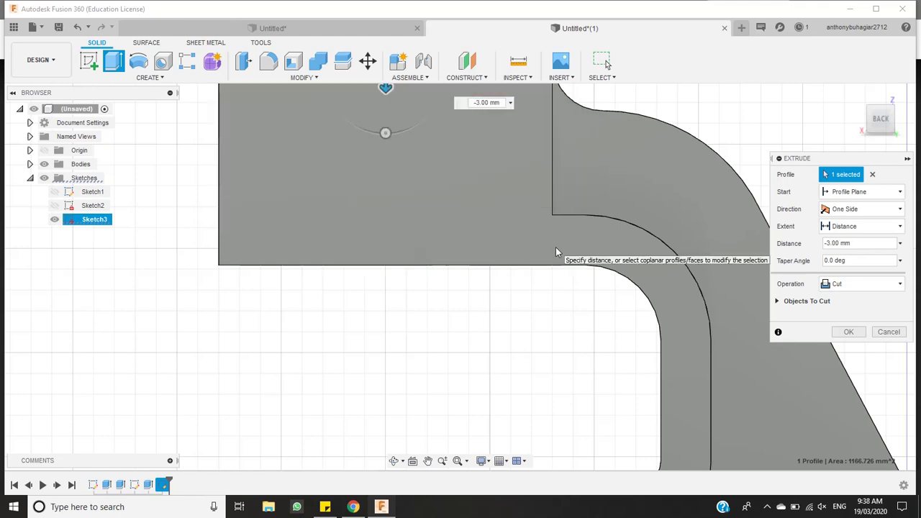
text(-37)
key(Return)
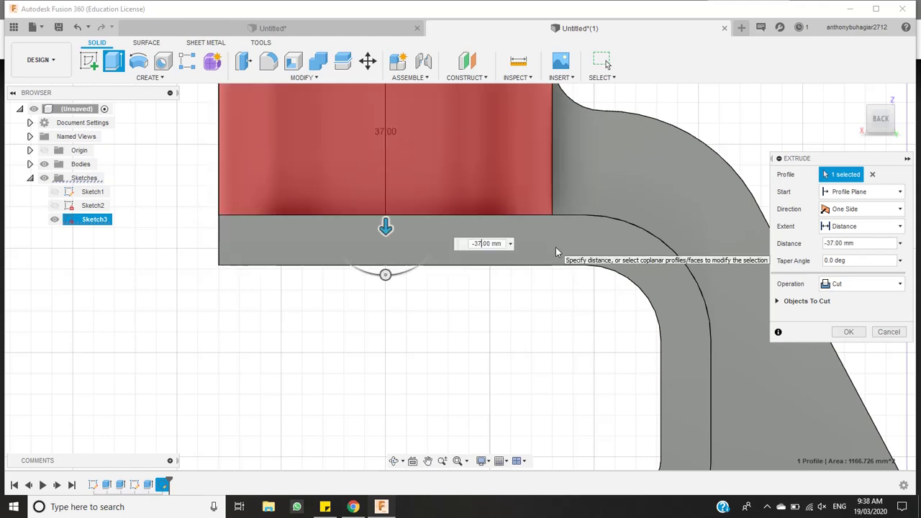
key(Return)
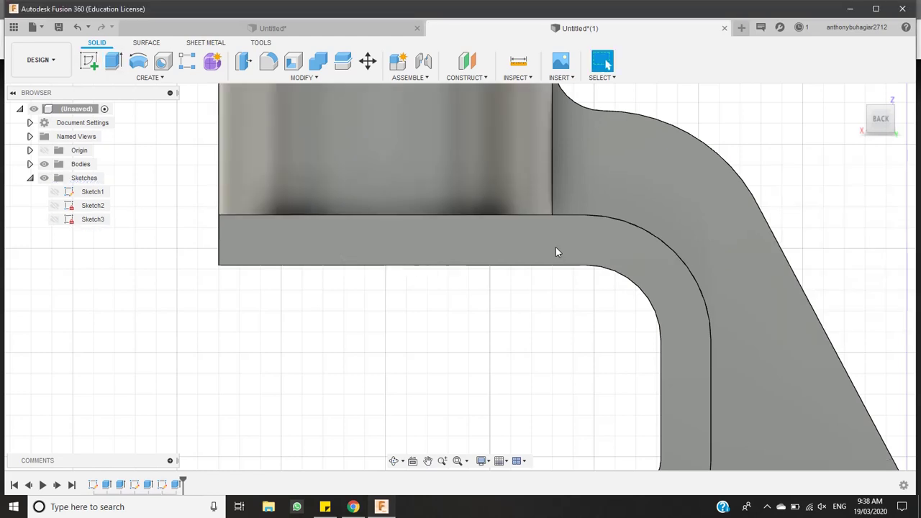
Check the boss and arm in the reference drawing, and start a sketch on the arm's flat top face around the half-cylinder
scroll(557, 248, down, 3)
scroll(559, 250, down, 2)
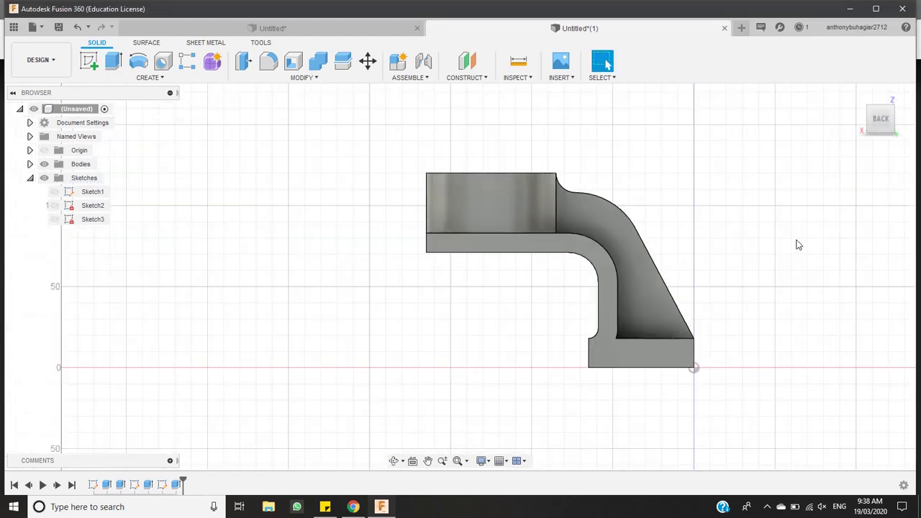
click(869, 110)
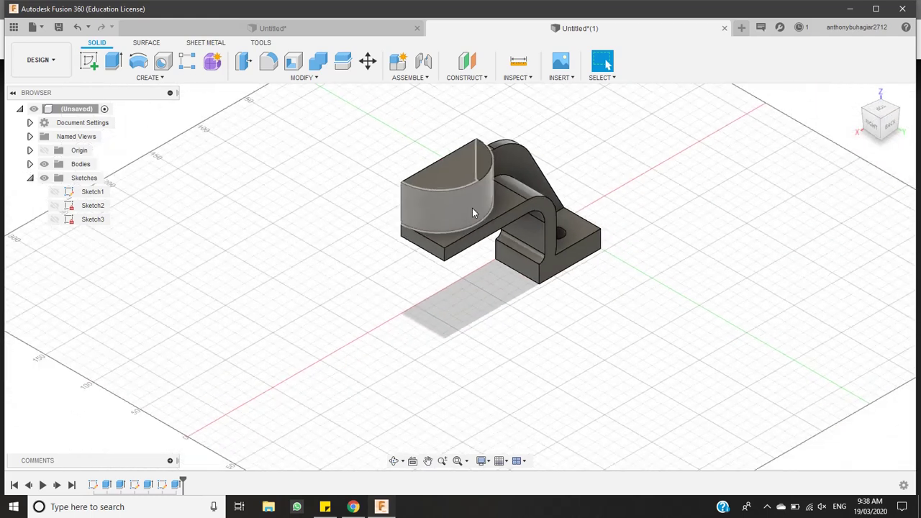
shift+middle_drag(472, 208, 445, 239)
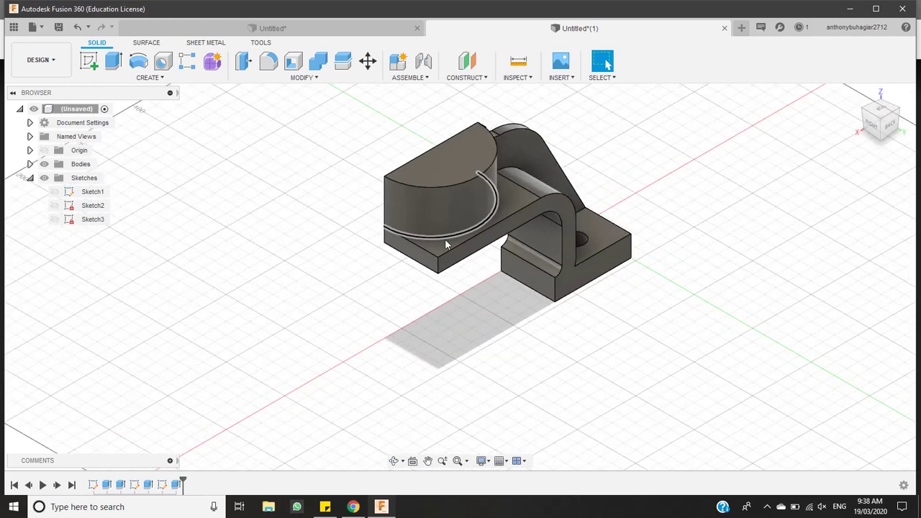
click(353, 508)
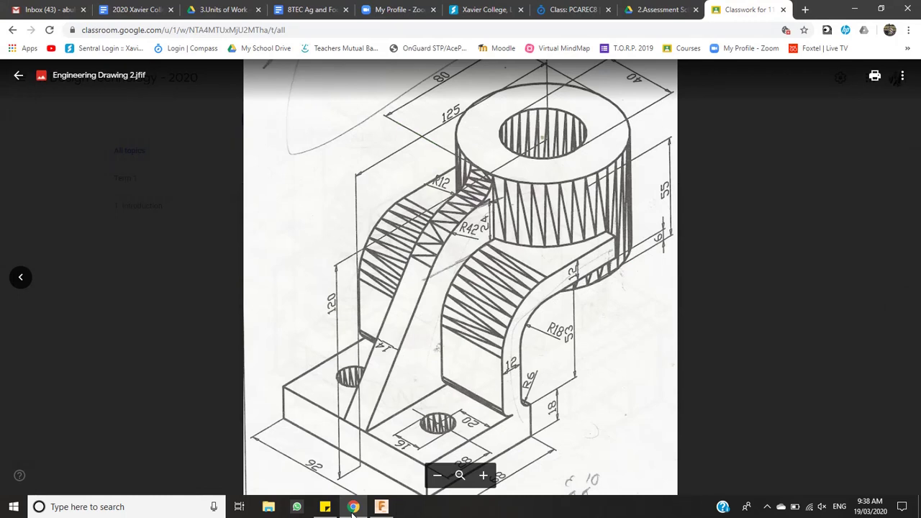
click(353, 507)
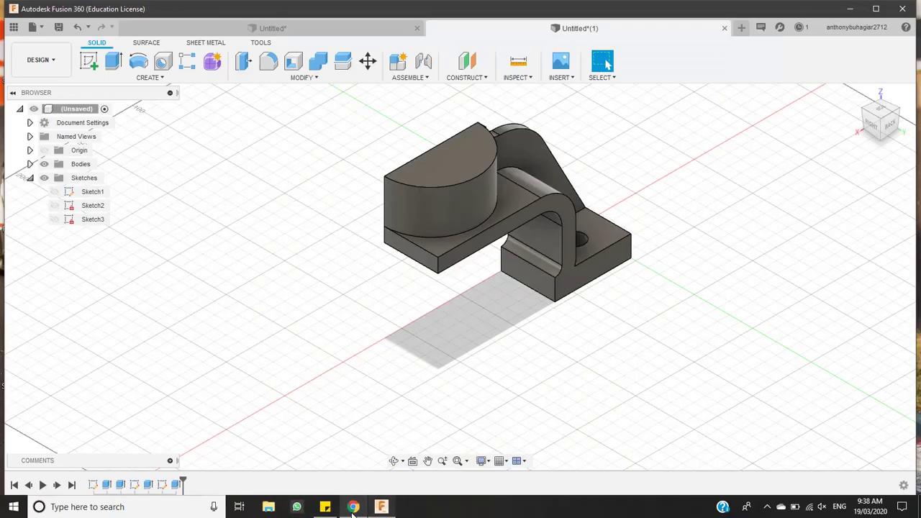
shift+middle_drag(474, 282, 478, 217)
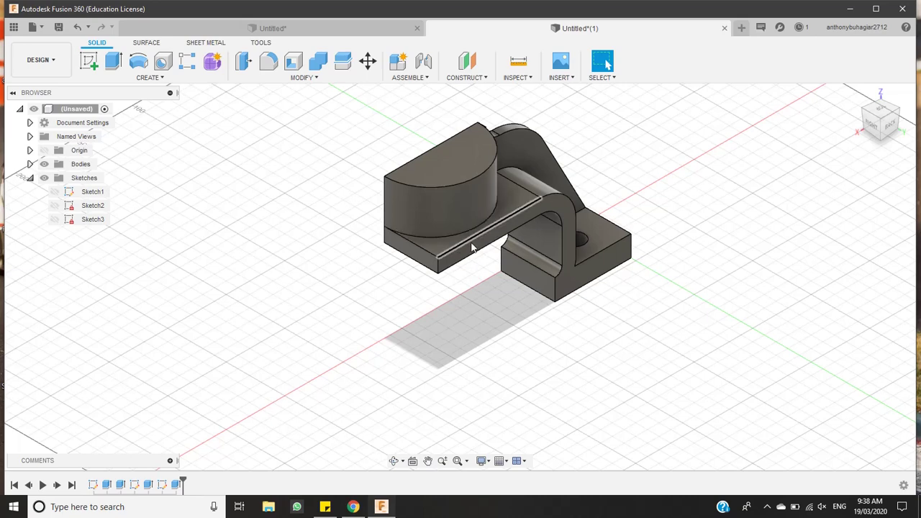
click(434, 250)
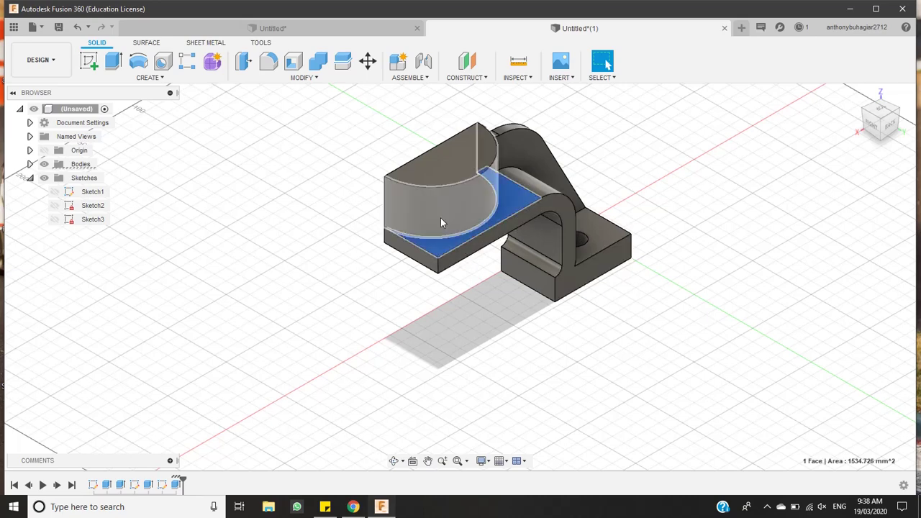
click(88, 61)
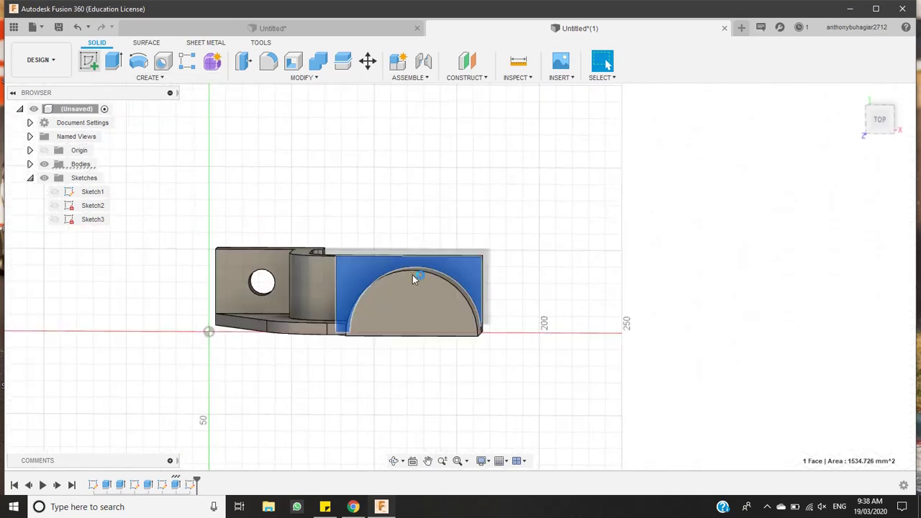
Draw a line about 6 mm long from the apex of the boss's arc straight to the arm's long outer edge
scroll(405, 277, down, 3)
scroll(405, 278, up, 5)
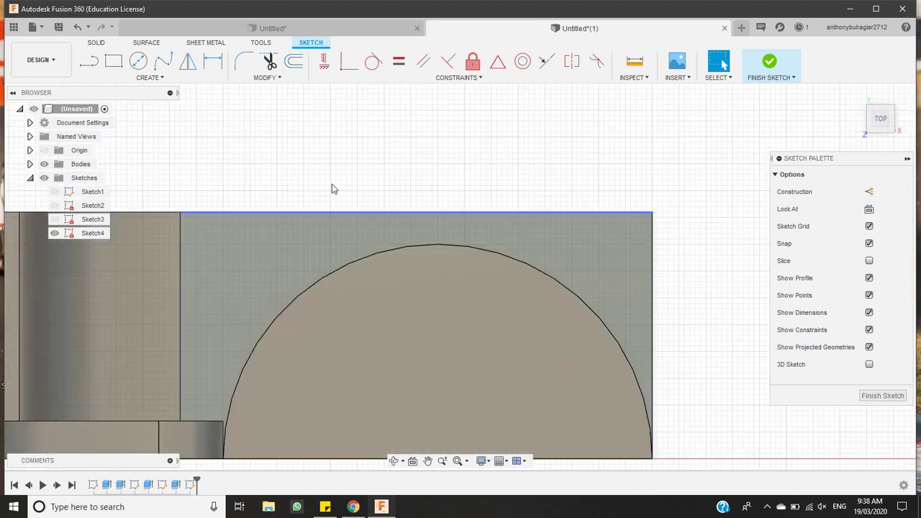
click(87, 68)
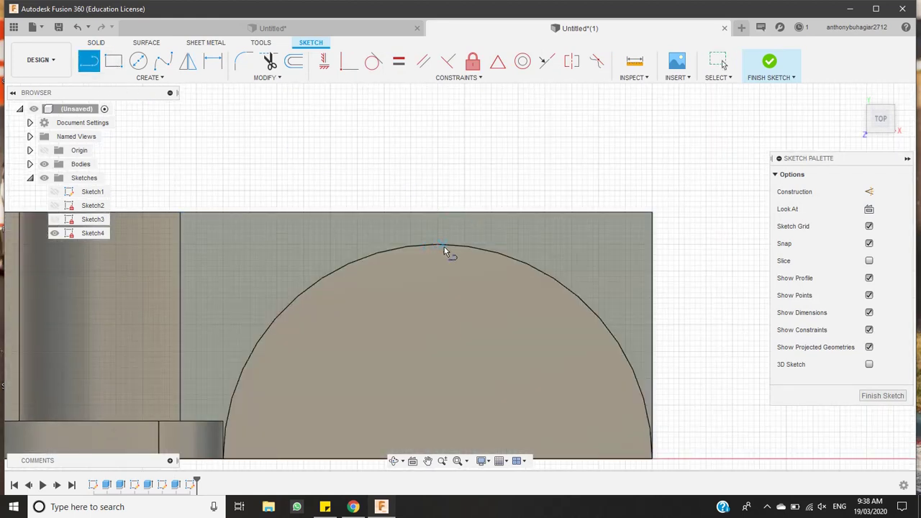
click(436, 249)
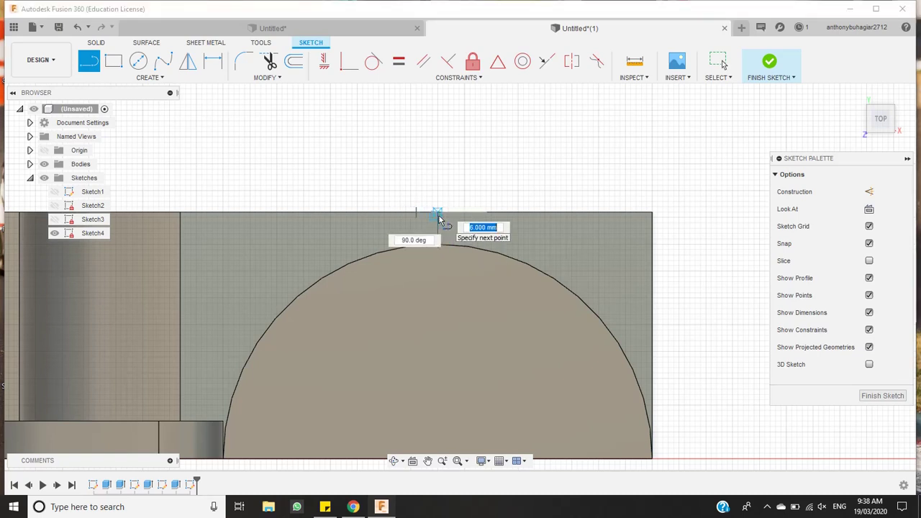
click(439, 214)
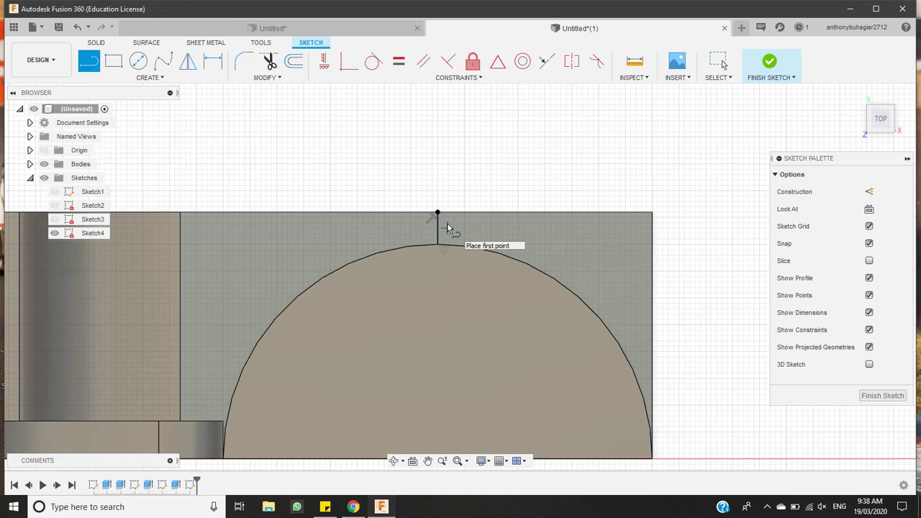
key(Escape)
Cut away the arm's corner region between the line and the free end with a -12 mm extrude
click(515, 239)
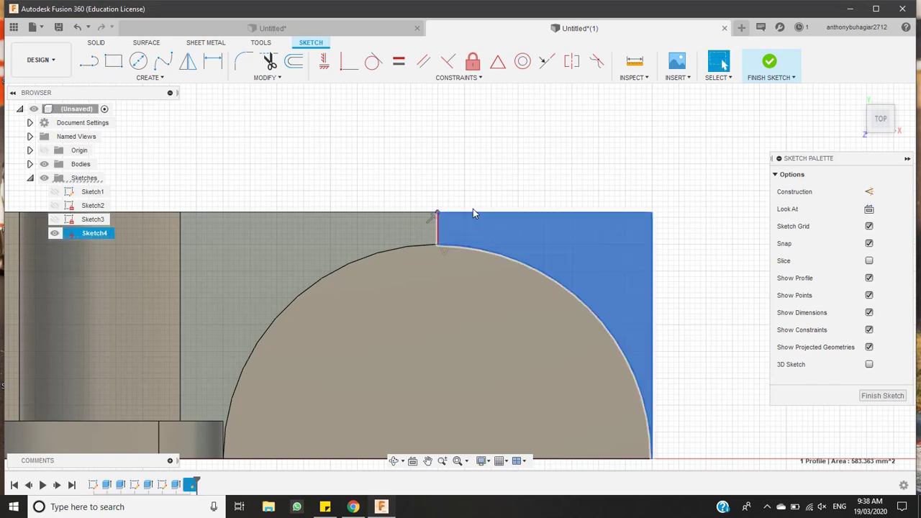
click(96, 42)
click(112, 61)
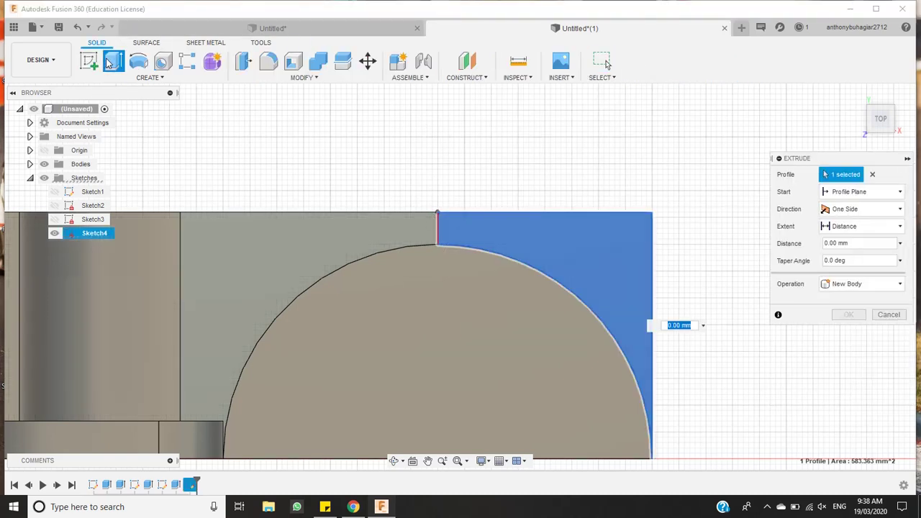
text(-12)
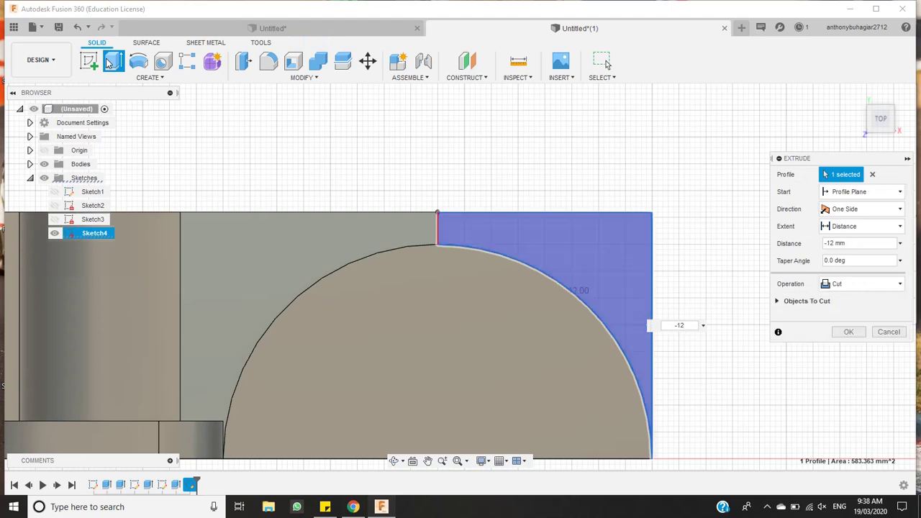
key(Return)
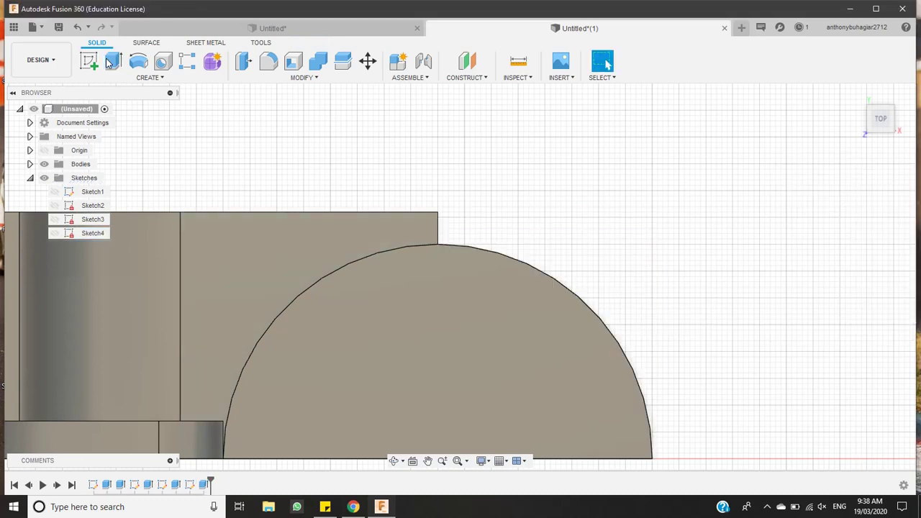
Inspect the trimmed arm and boss from the back and in an isometric view, and check the boss's hole in the reference drawing
scroll(381, 199, down, 5)
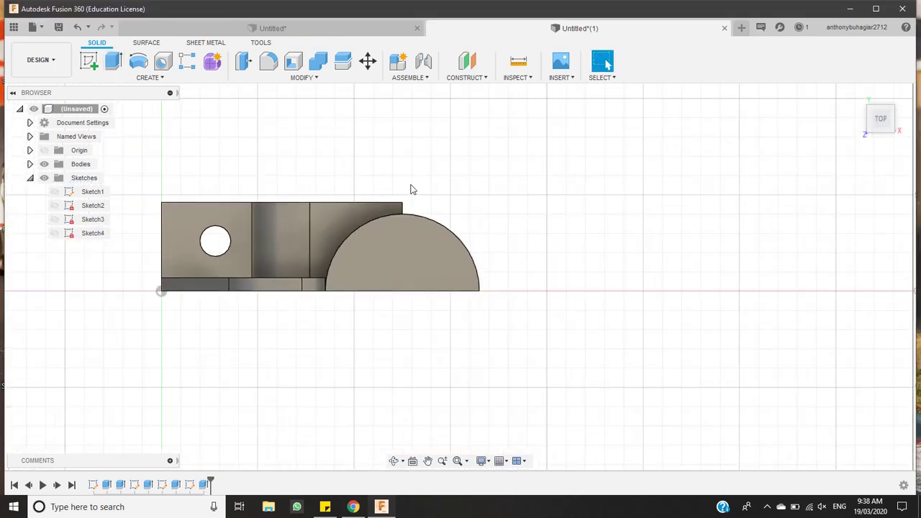
click(884, 103)
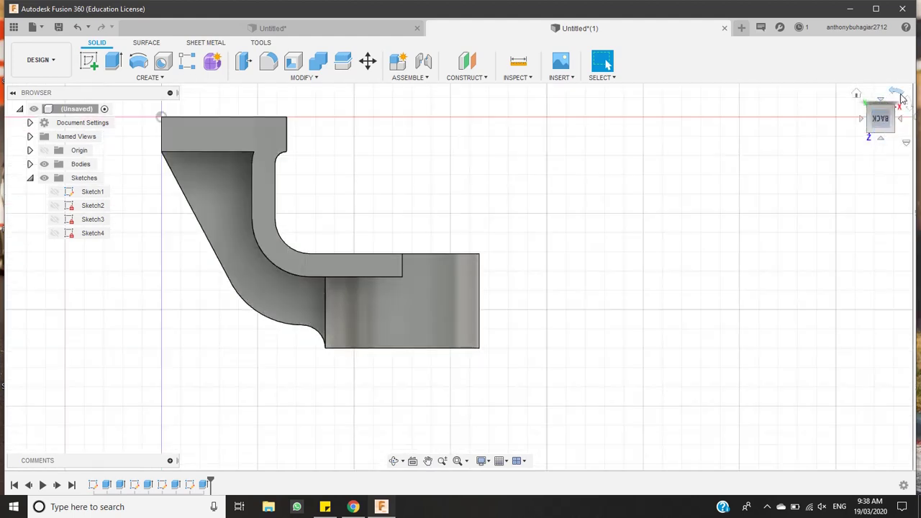
click(896, 95)
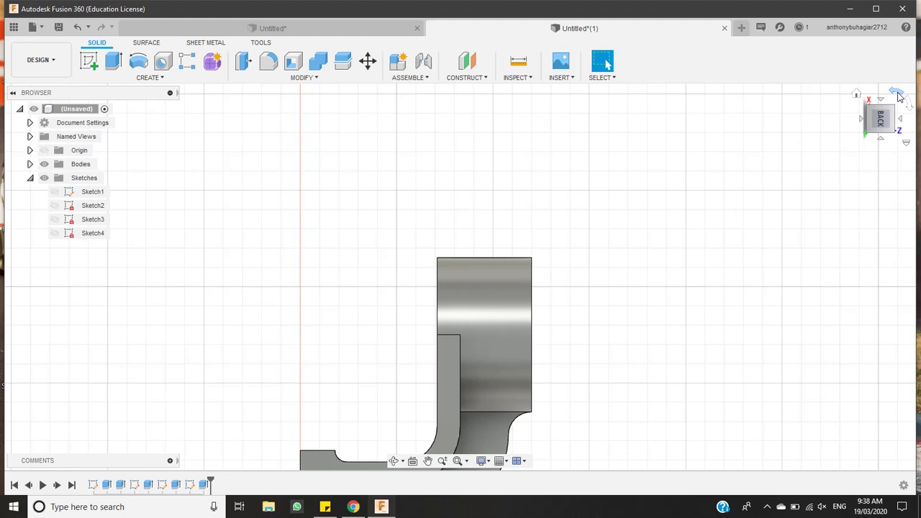
click(898, 97)
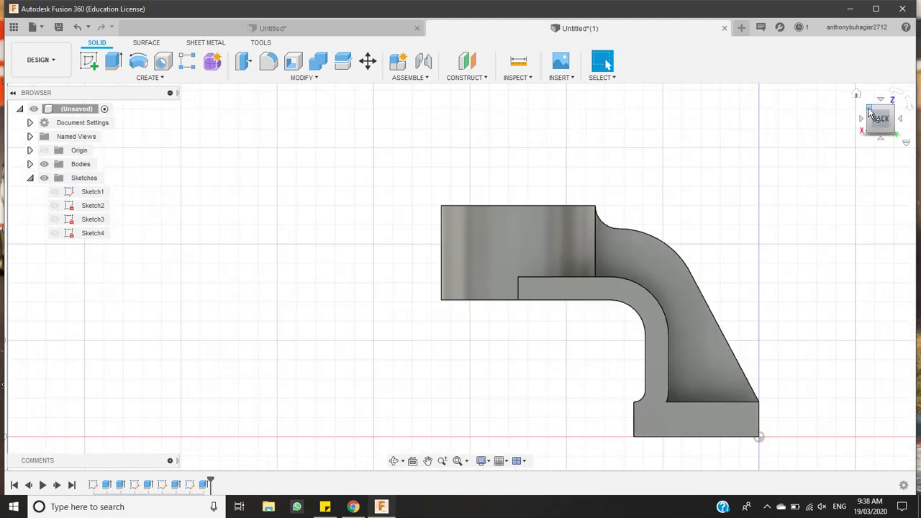
click(869, 108)
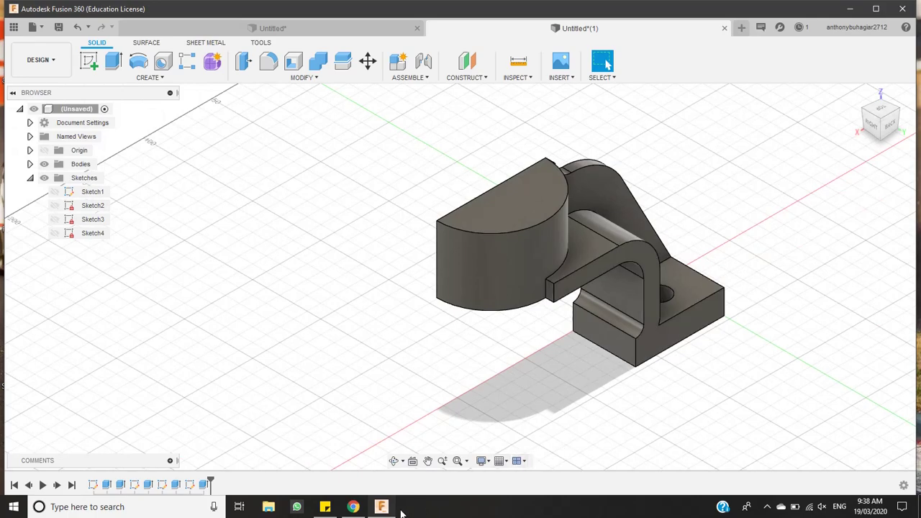
click(379, 507)
click(382, 507)
click(353, 506)
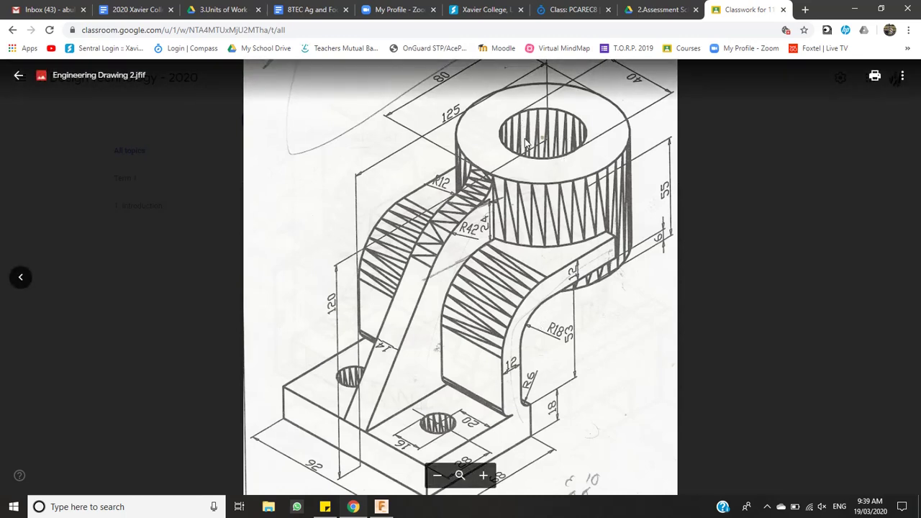
click(381, 506)
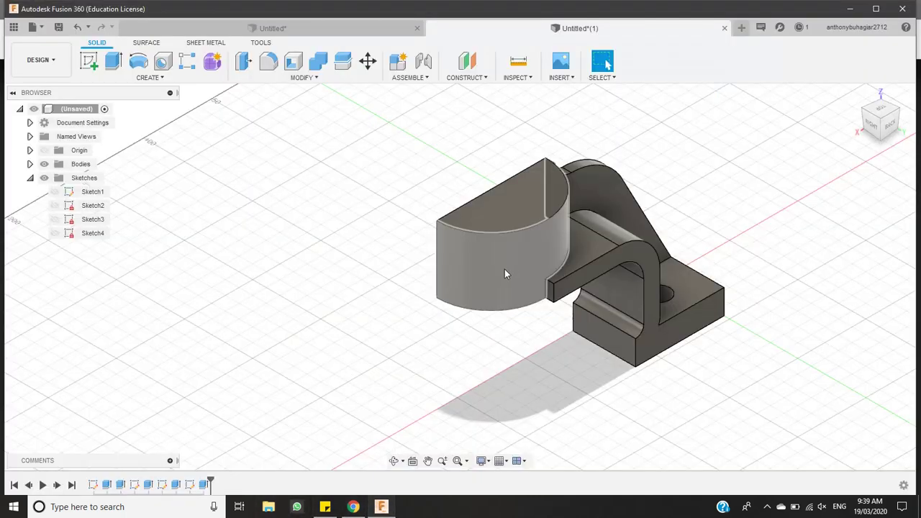
Sketch a 40 mm diameter circle on the half-boss's top face, centred on the midpoint of its straight edge
click(519, 204)
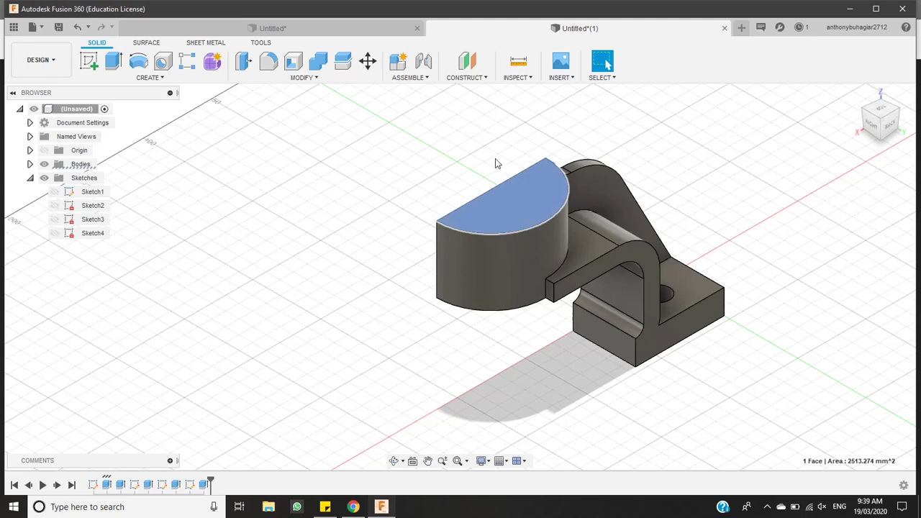
click(86, 62)
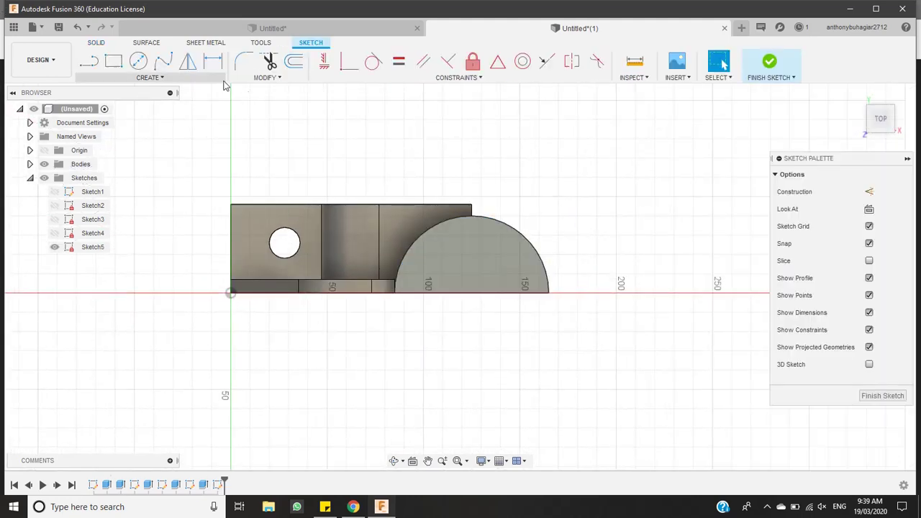
click(139, 61)
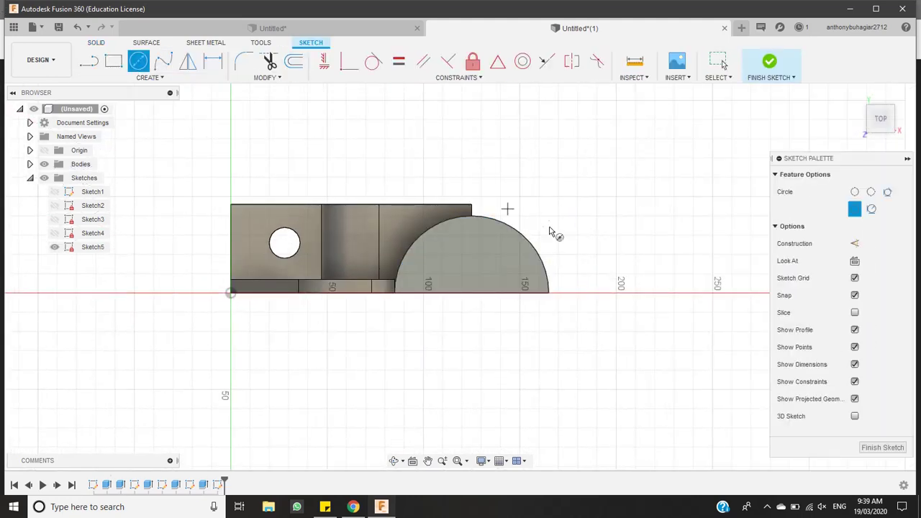
click(472, 292)
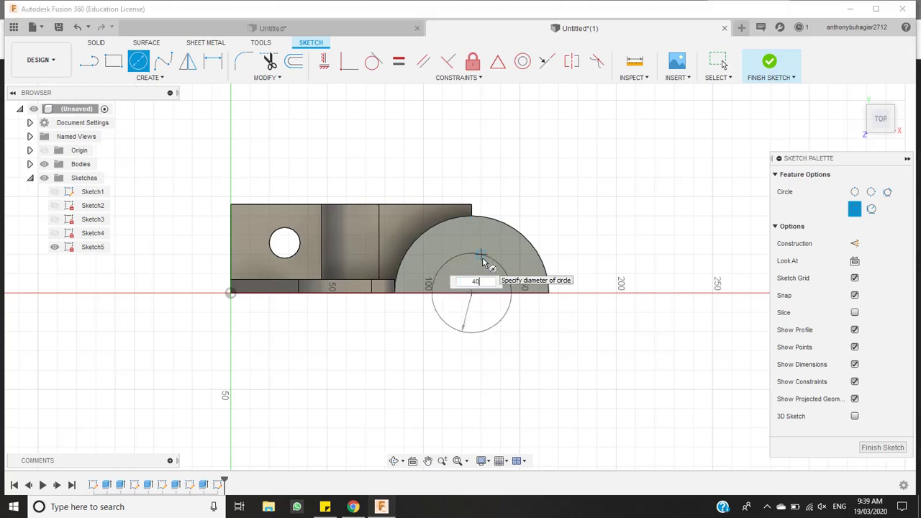
key(Return)
key(Return)
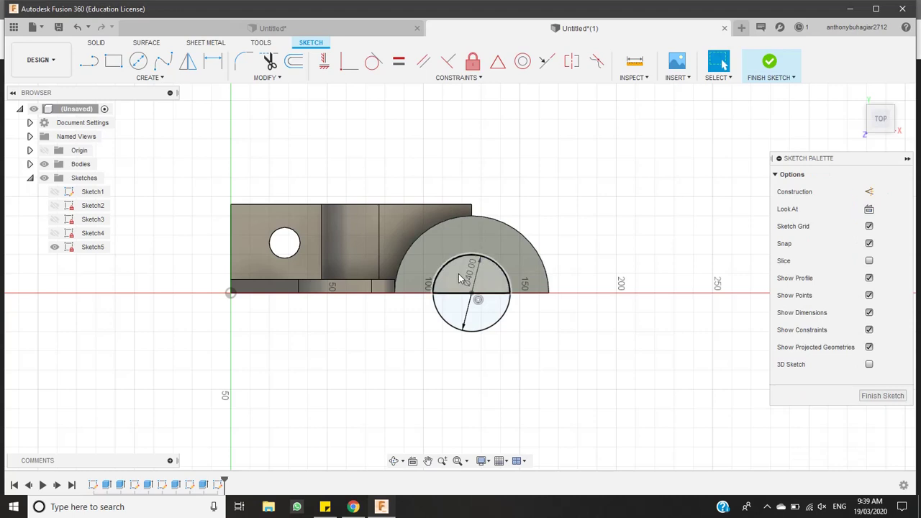
Cut the half of the circle lying on the boss through its full height with a -70 mm extrude
click(459, 279)
click(101, 42)
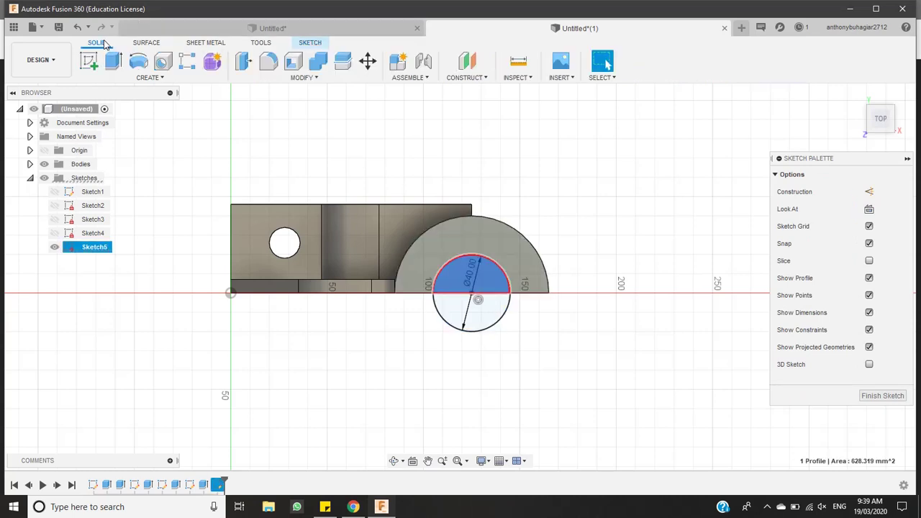
click(113, 61)
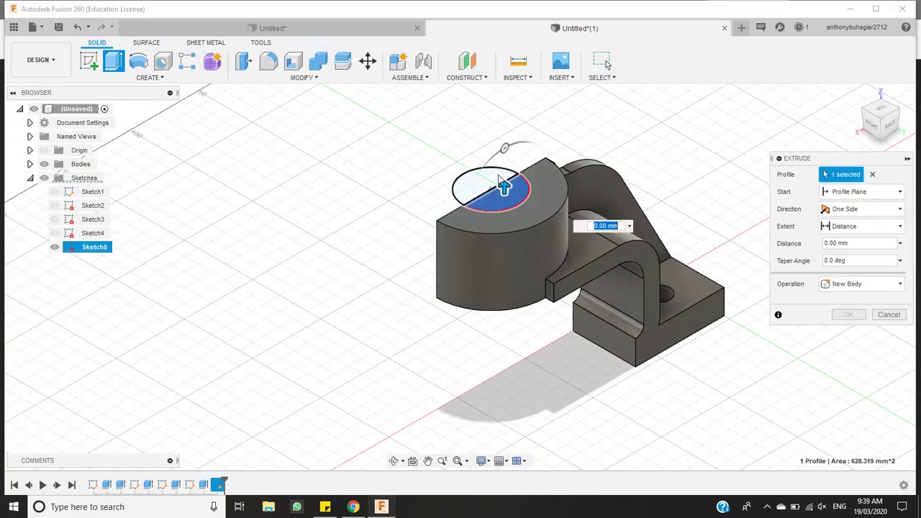
drag(503, 186, 536, 308)
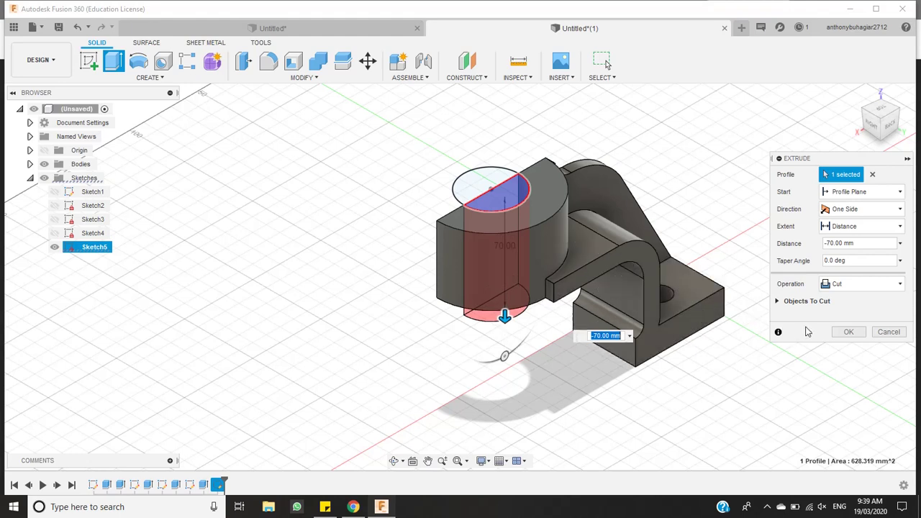
click(837, 332)
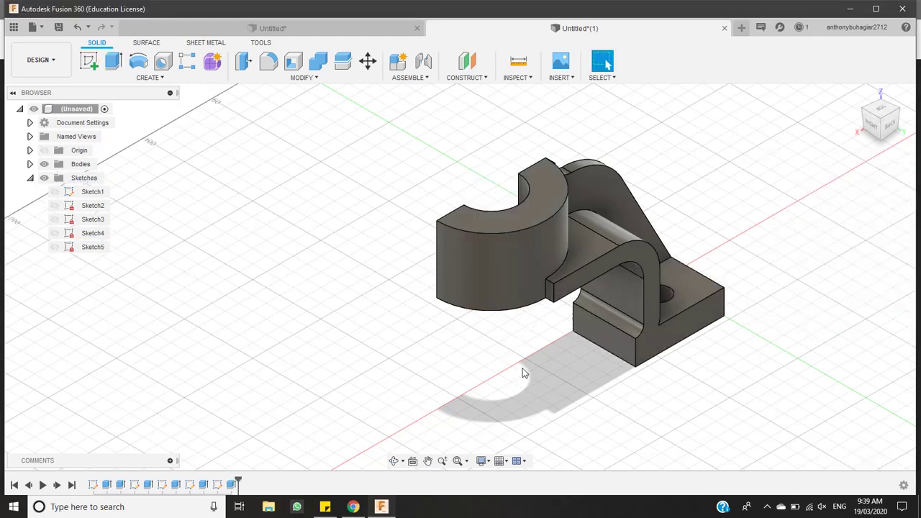
Check the boss's underside in the reference drawing, and start a sketch on the flush bottom faces of the boss and arm
click(867, 126)
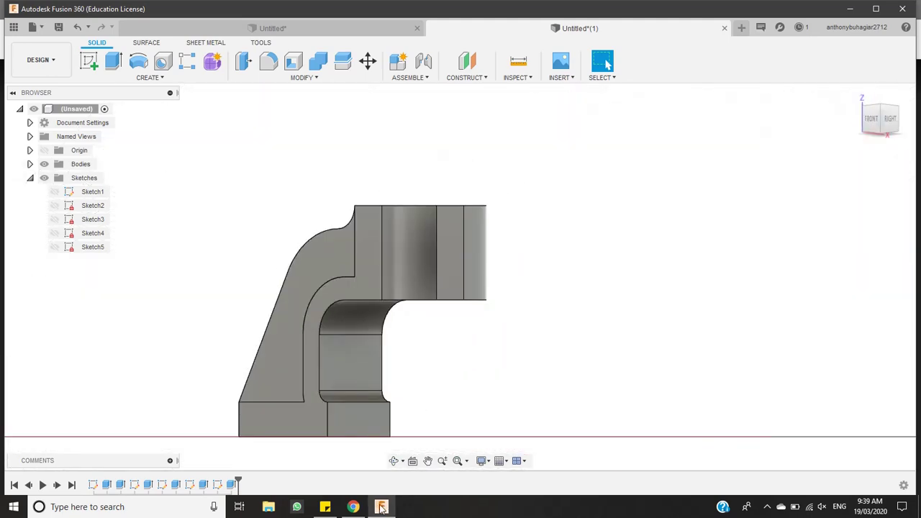
mouse_move(353, 506)
click(352, 450)
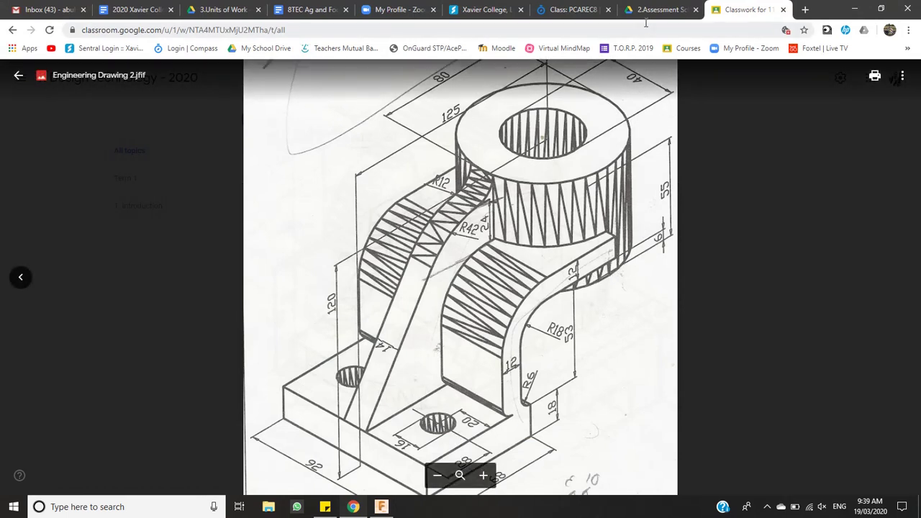
click(381, 507)
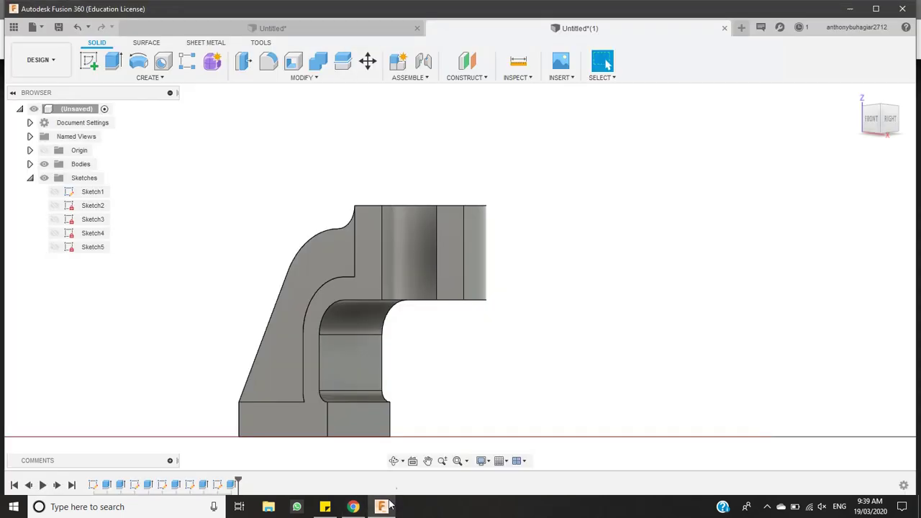
click(882, 134)
click(884, 138)
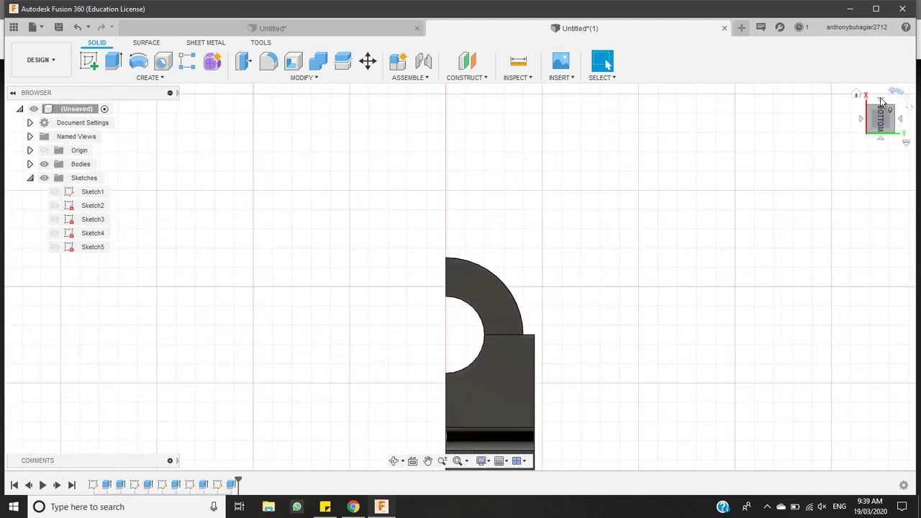
click(396, 462)
drag(502, 355, 446, 376)
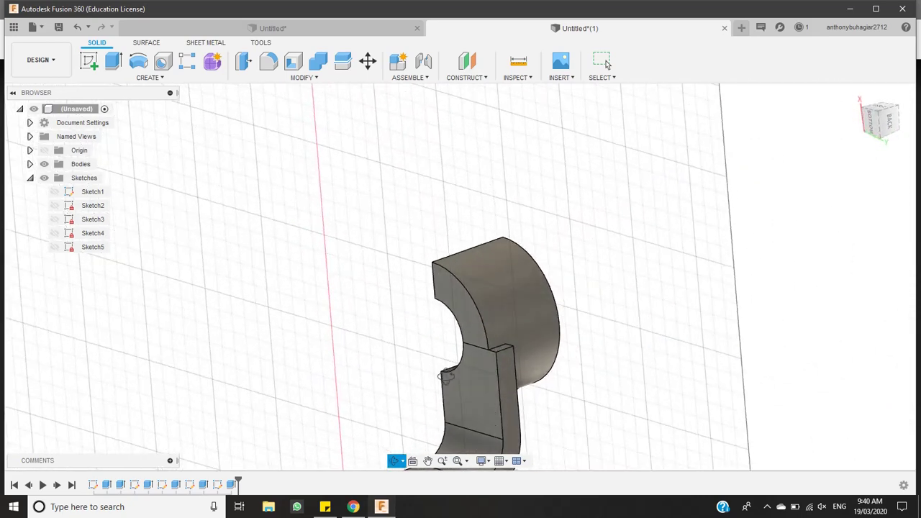
key(Escape)
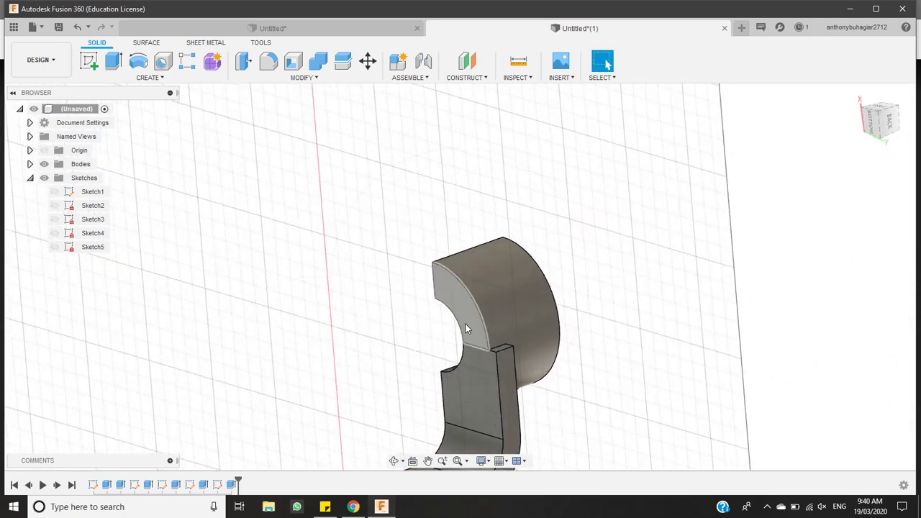
click(466, 328)
click(472, 375)
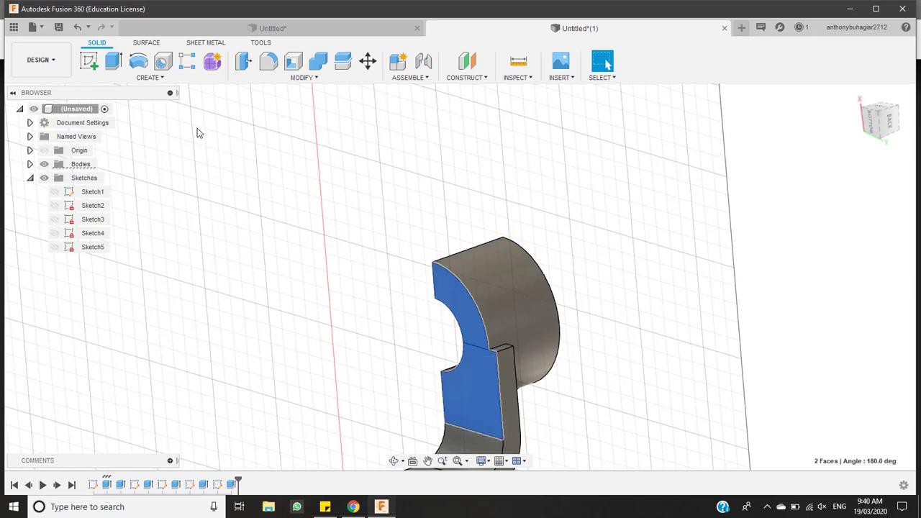
click(88, 61)
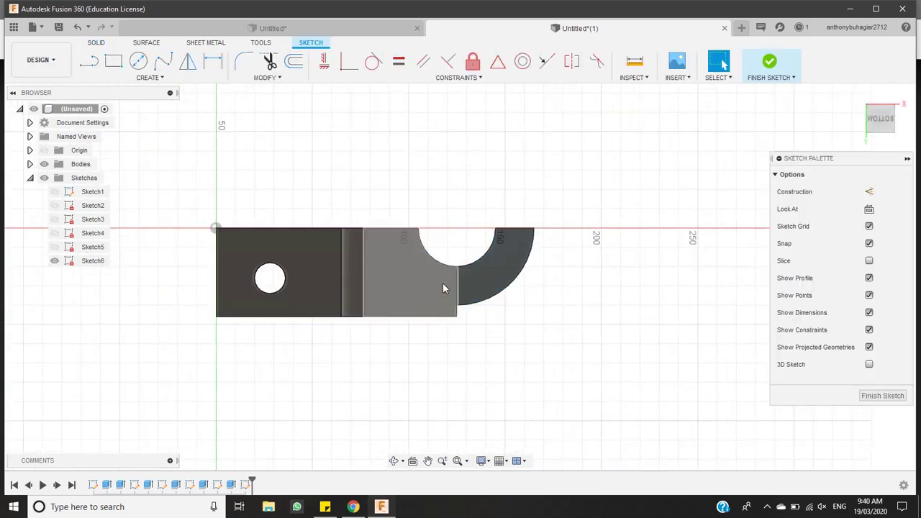
Draw two concentric circles at the bore's centre, one matching the bore edge and one 80 mm in diameter matching the boss's outer arc
click(139, 62)
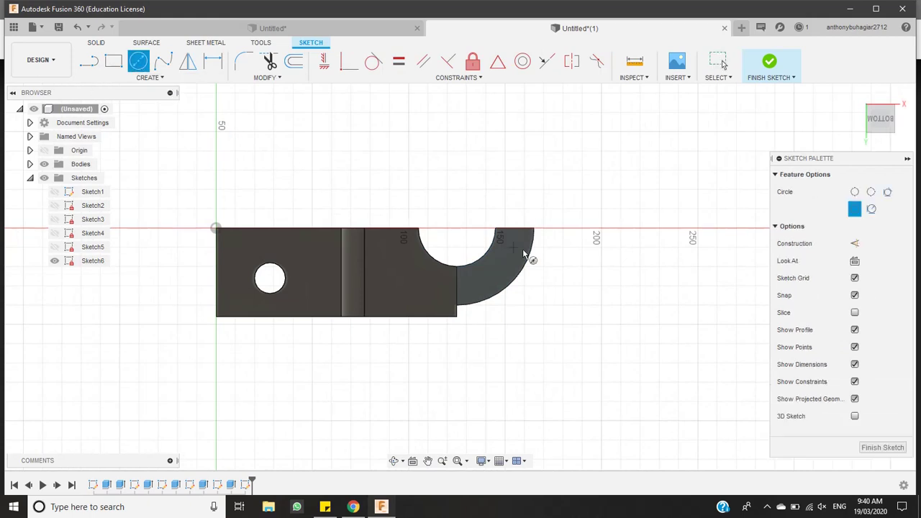
click(456, 228)
click(458, 271)
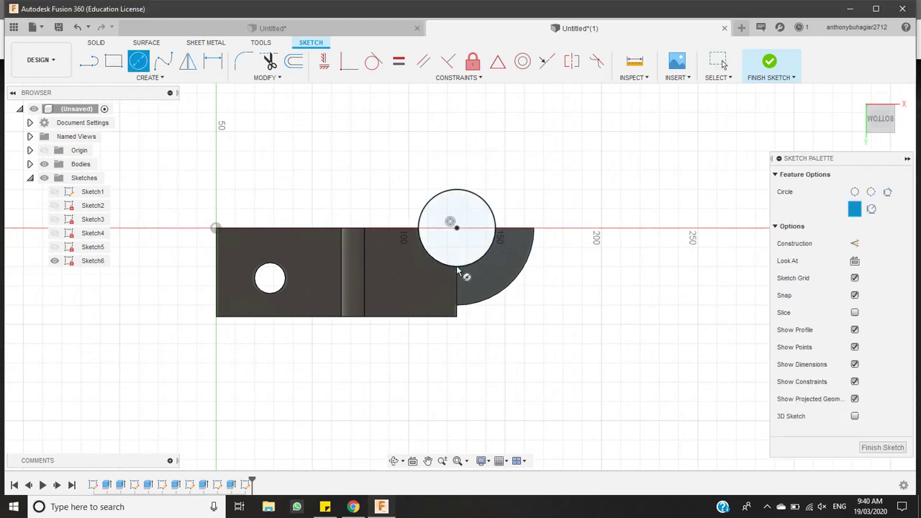
click(458, 228)
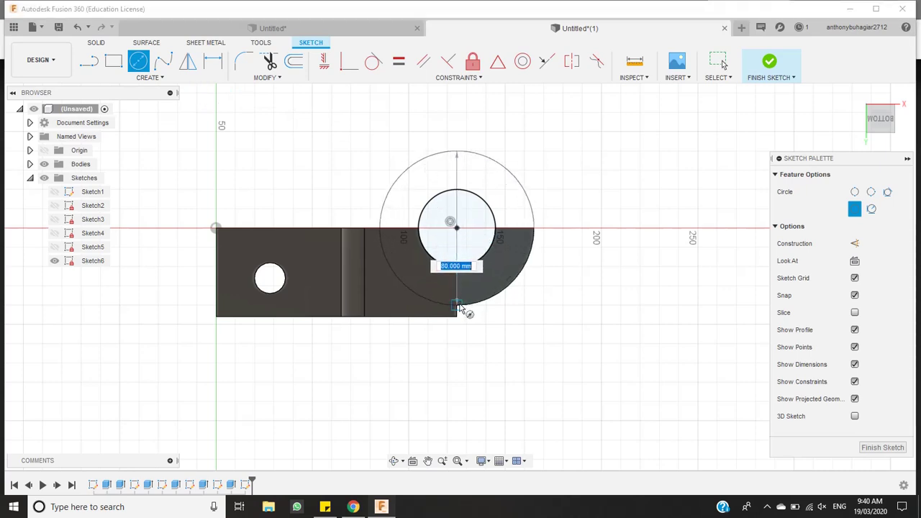
click(460, 308)
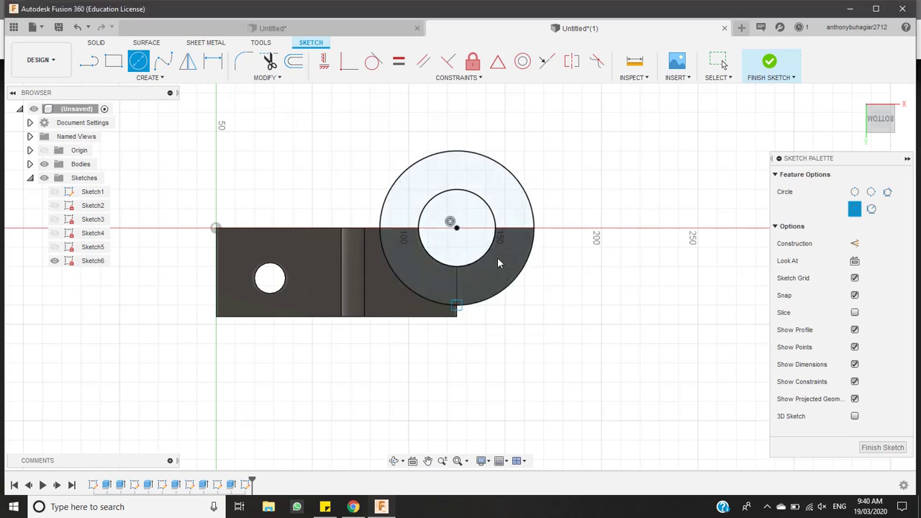
key(Escape)
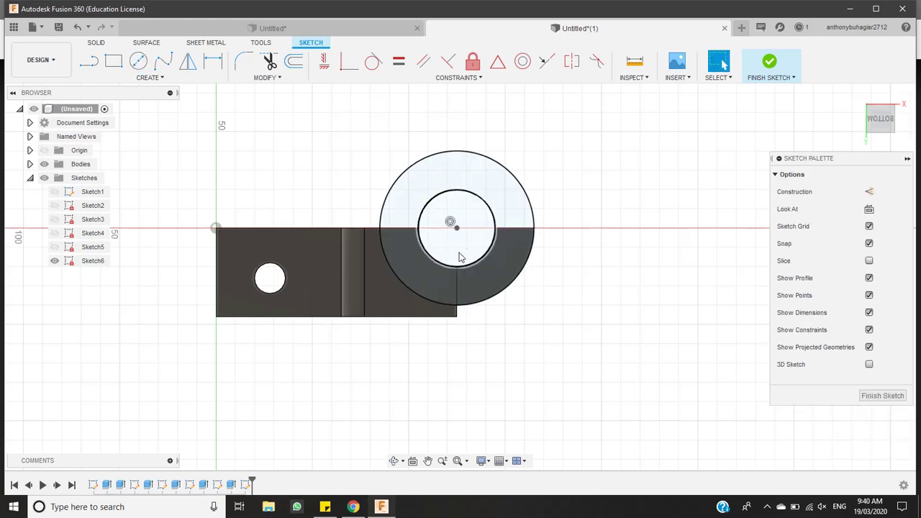
click(508, 268)
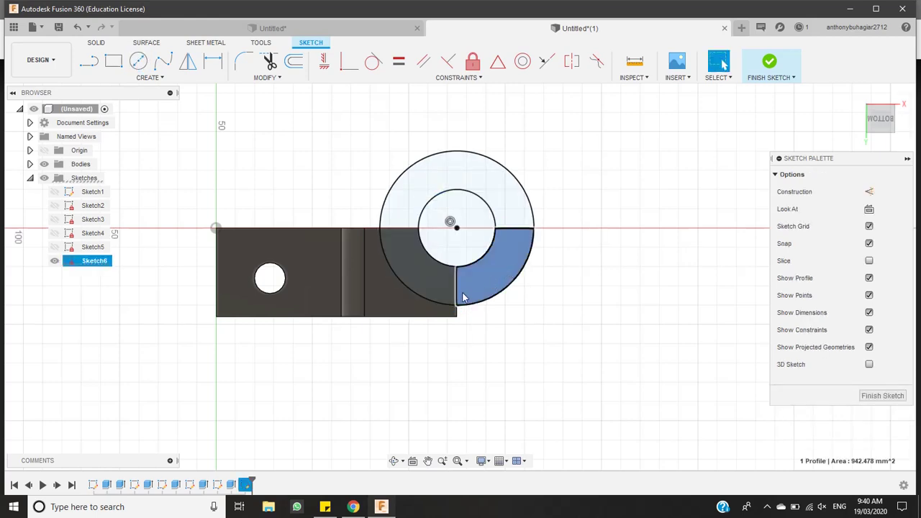
click(401, 262)
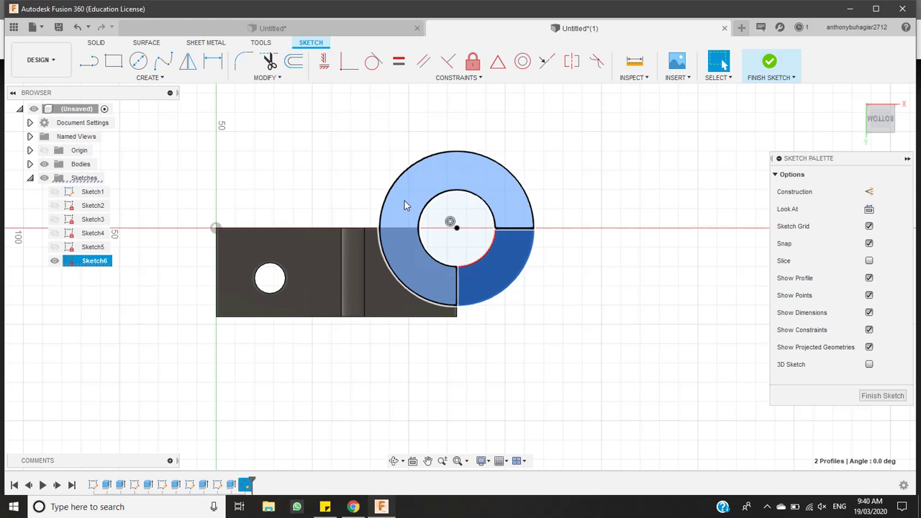
key(Escape)
Draw an 80 mm horizontal line across the outer circle's diameter, along the model's straight edge
click(88, 61)
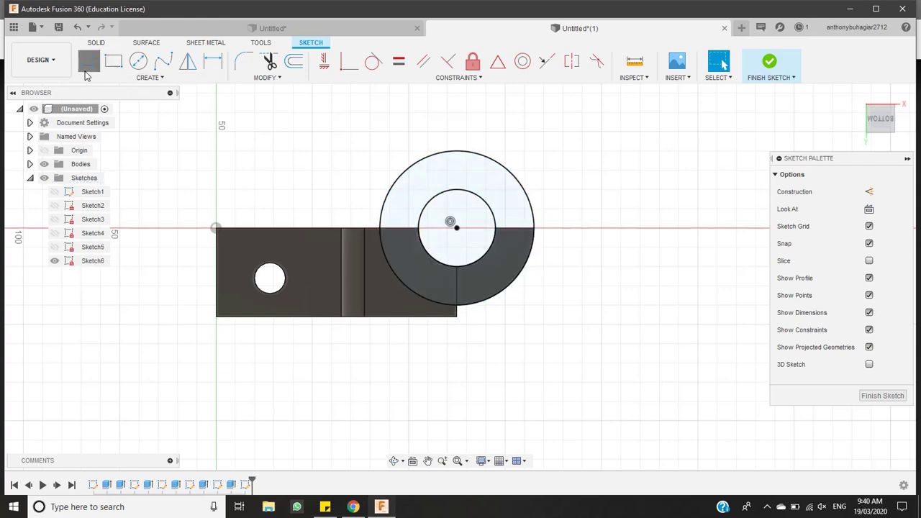
click(381, 229)
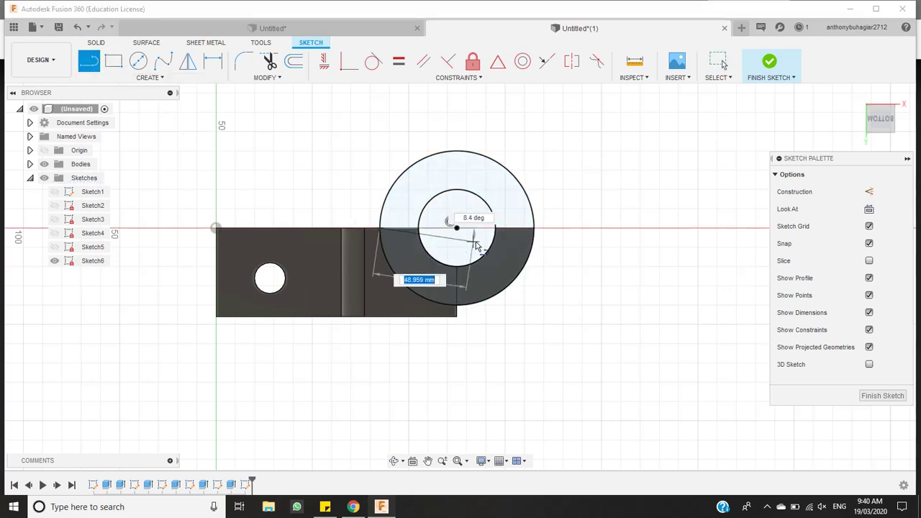
click(533, 229)
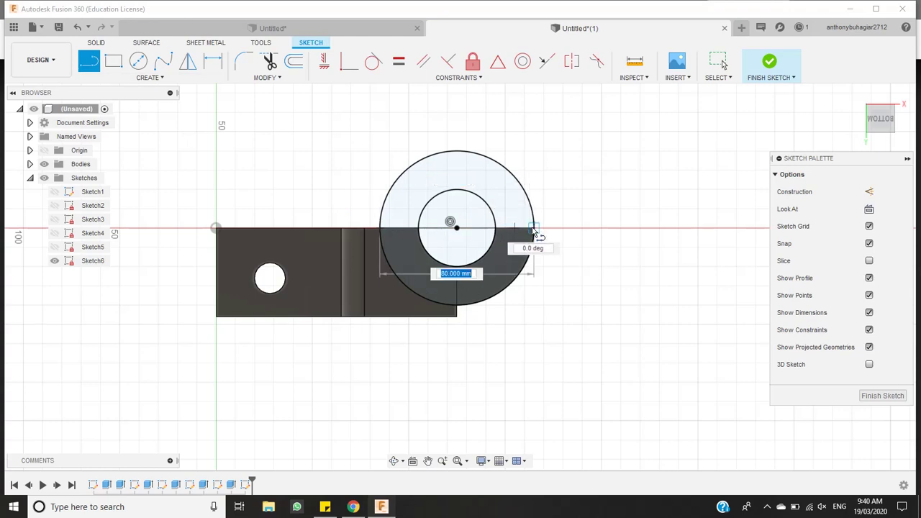
key(Escape)
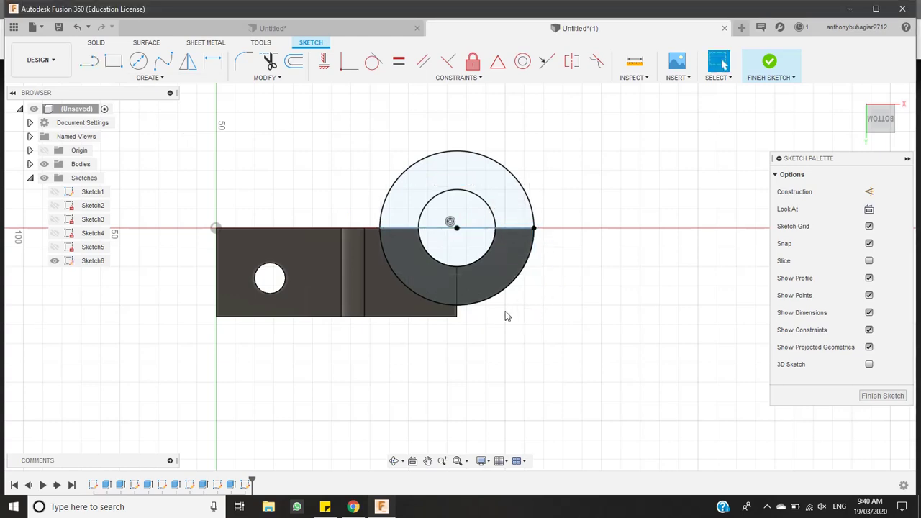
Extrude the two quarter-ring profiles over the boss's underside 6 mm outward, joining them to the body
click(487, 278)
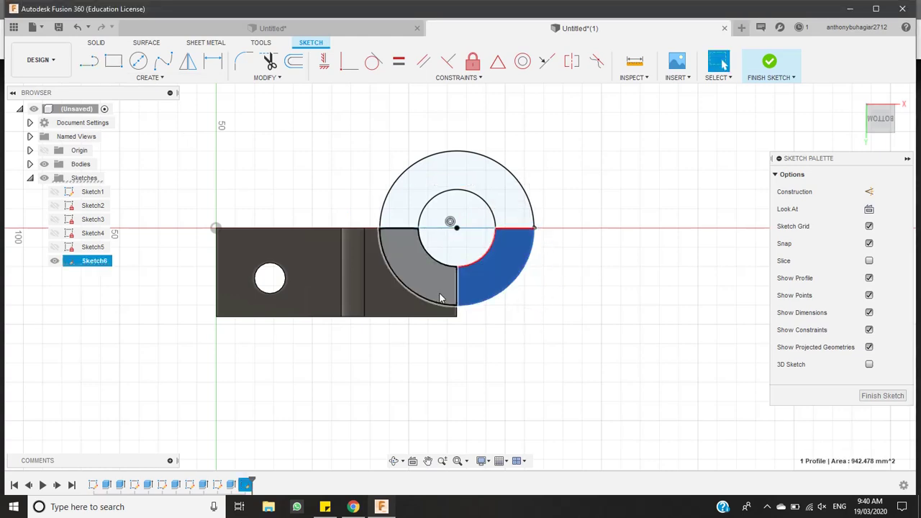
ctrl+click(390, 243)
click(94, 43)
click(113, 61)
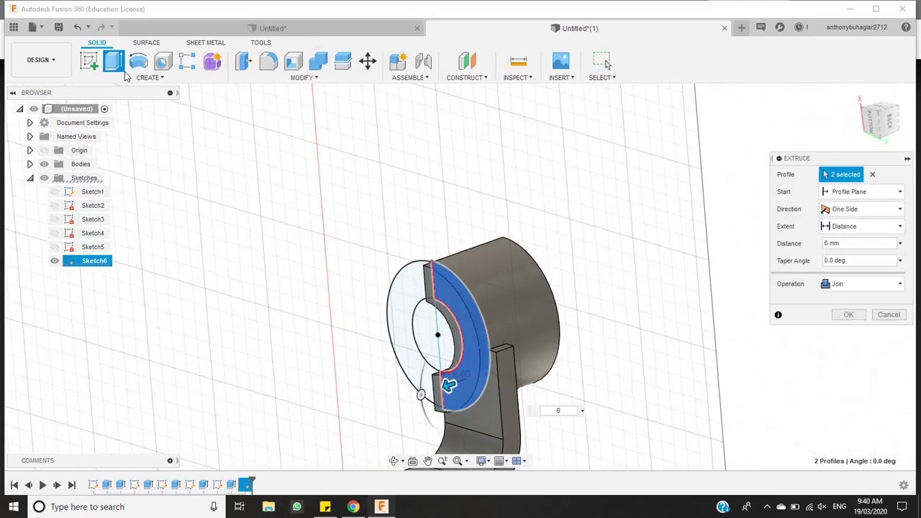
key(Return)
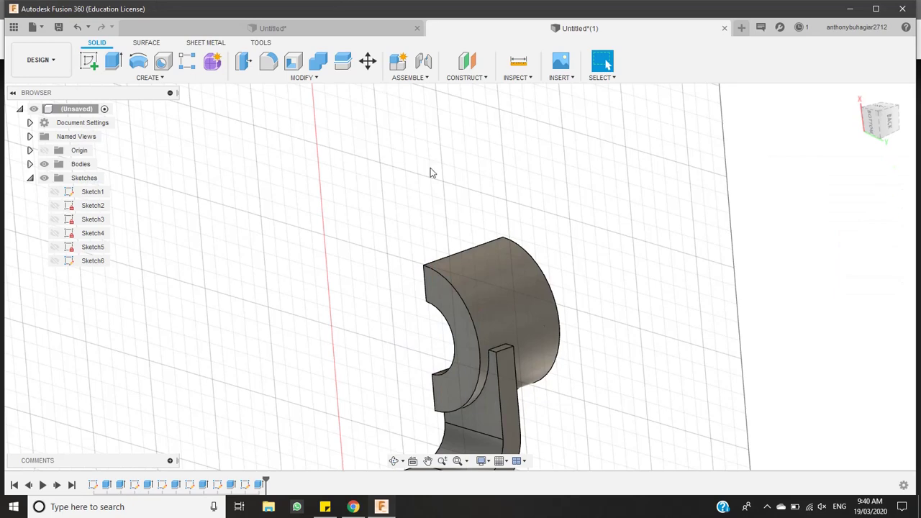
Examine the half bracket and the boss's extension below the arm from the home, back, front and right views
click(855, 96)
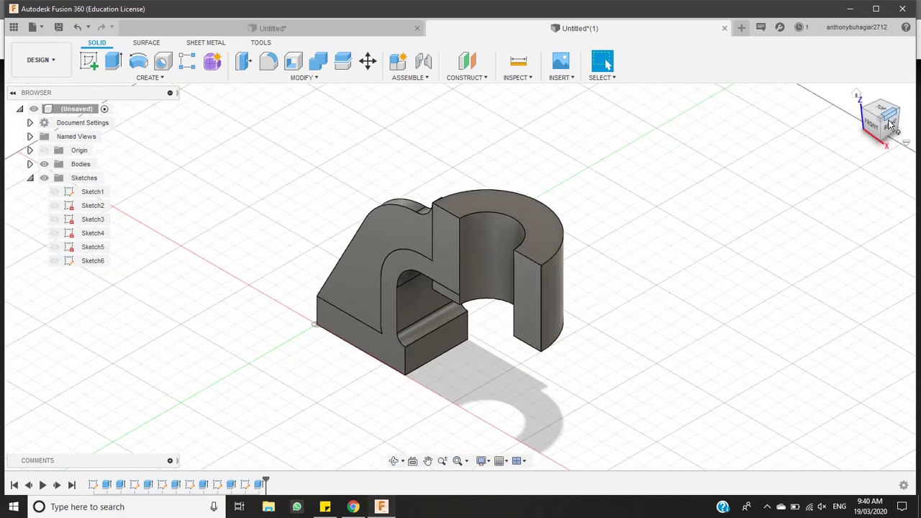
click(892, 127)
click(901, 121)
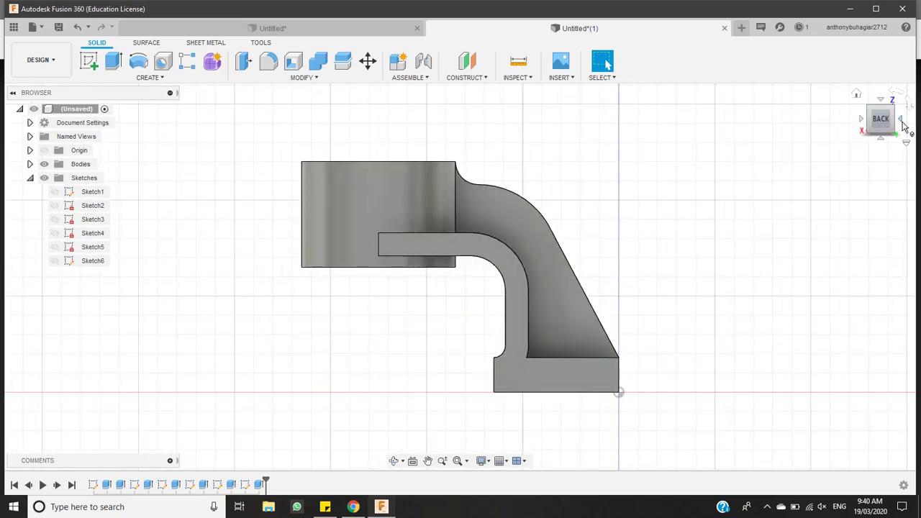
click(902, 122)
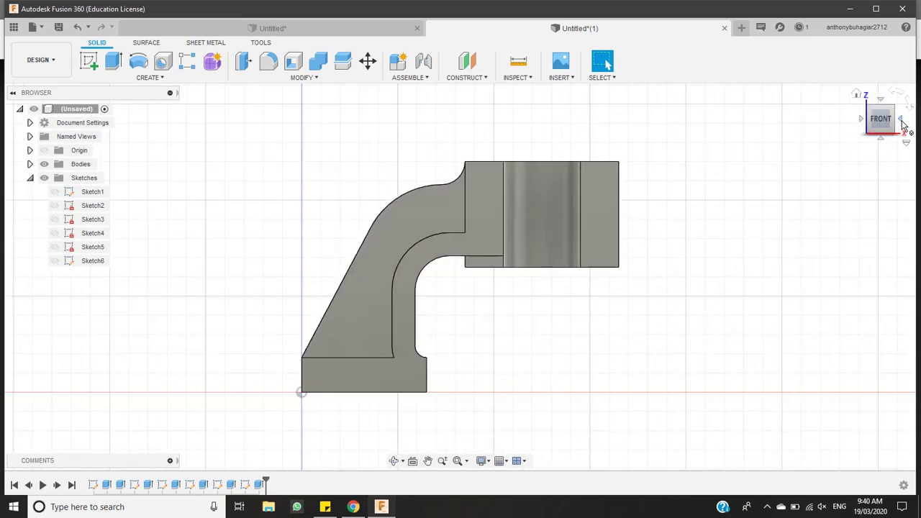
click(903, 124)
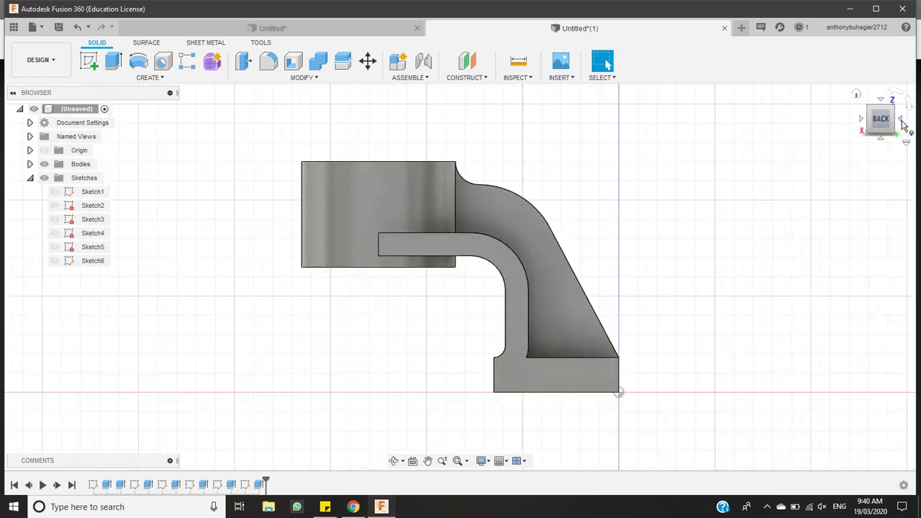
click(862, 124)
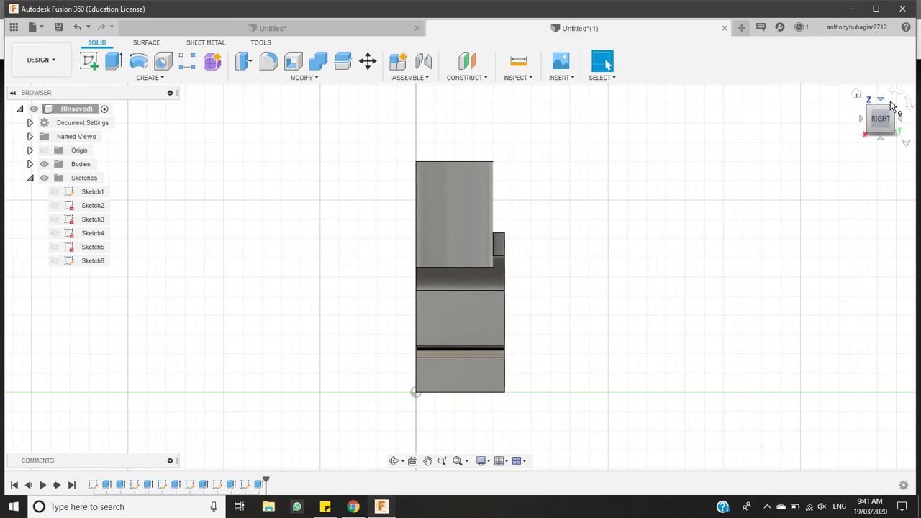
click(895, 109)
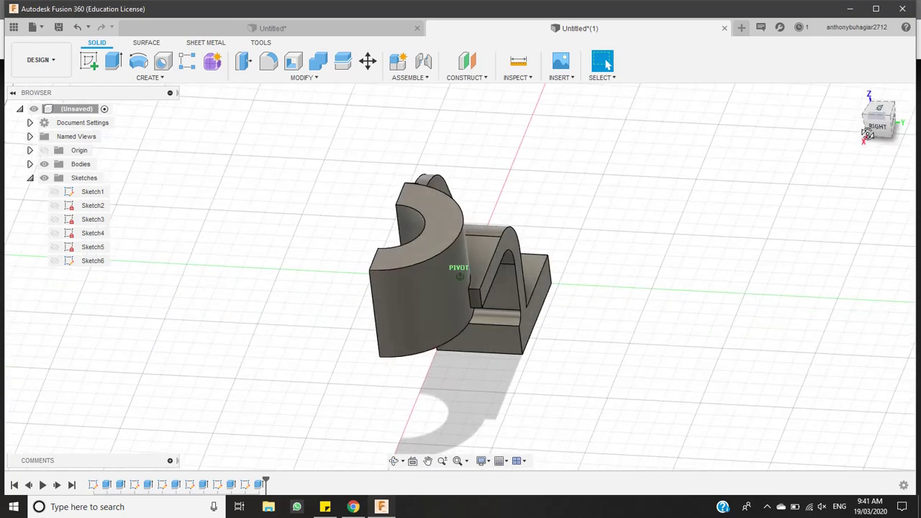
drag(874, 105, 861, 103)
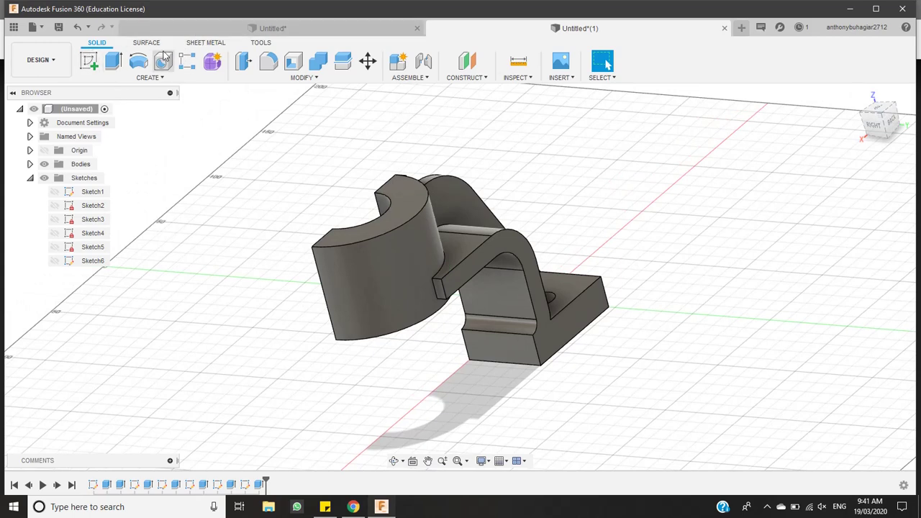
Start a Mirror with the pattern type set to Bodies, and select both the main bracket body and the rib body
click(277, 79)
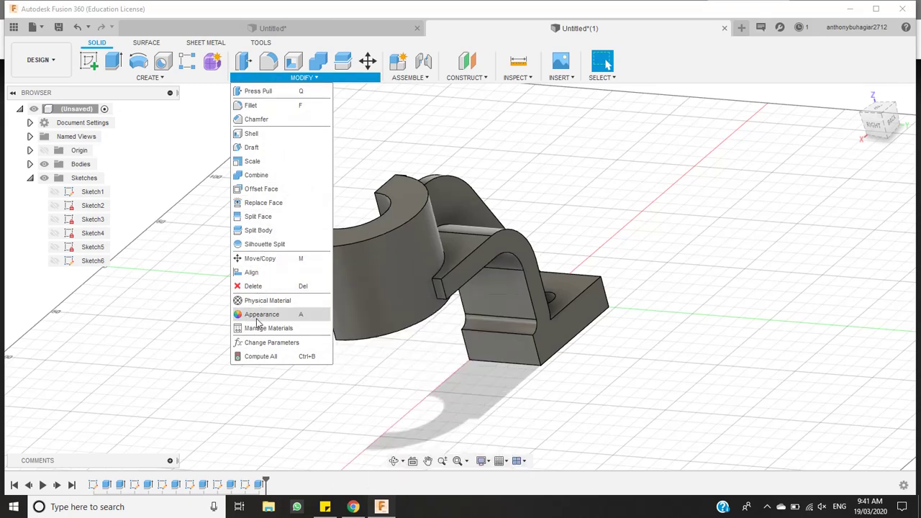
click(446, 78)
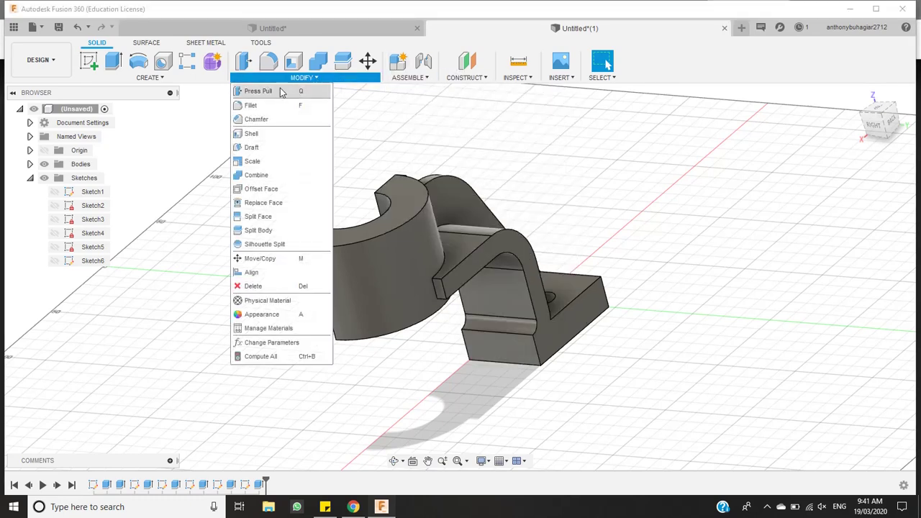
mouse_move(177, 77)
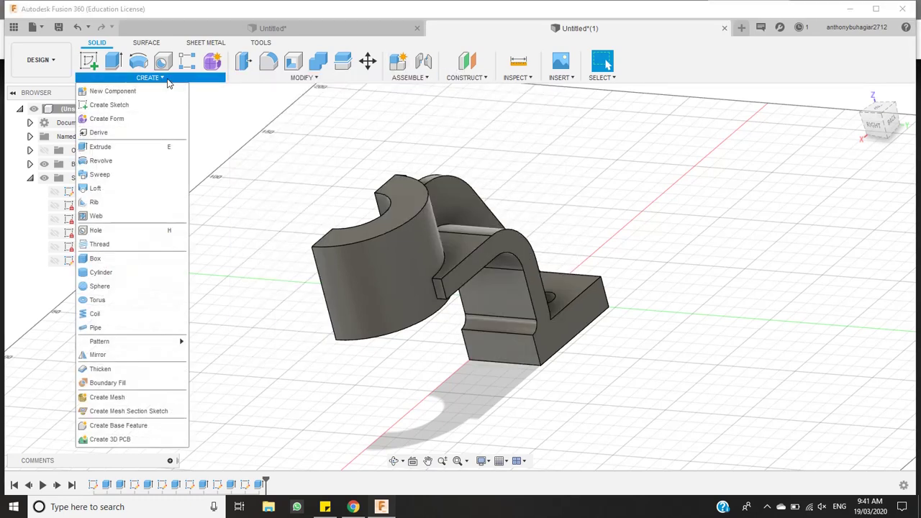
click(115, 355)
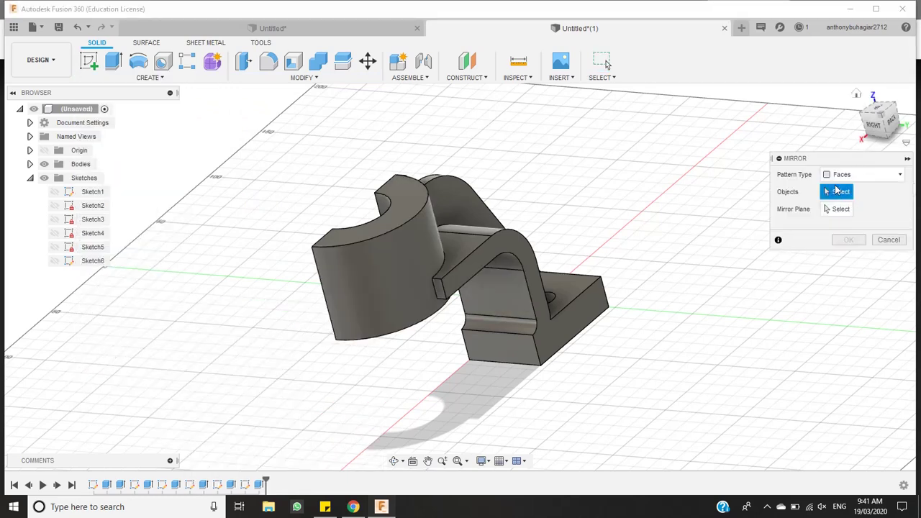
click(840, 175)
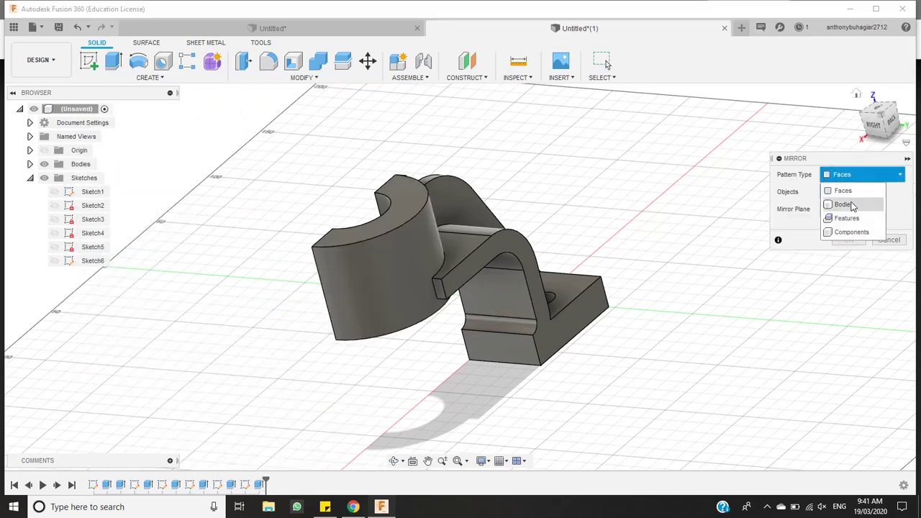
click(827, 202)
click(413, 261)
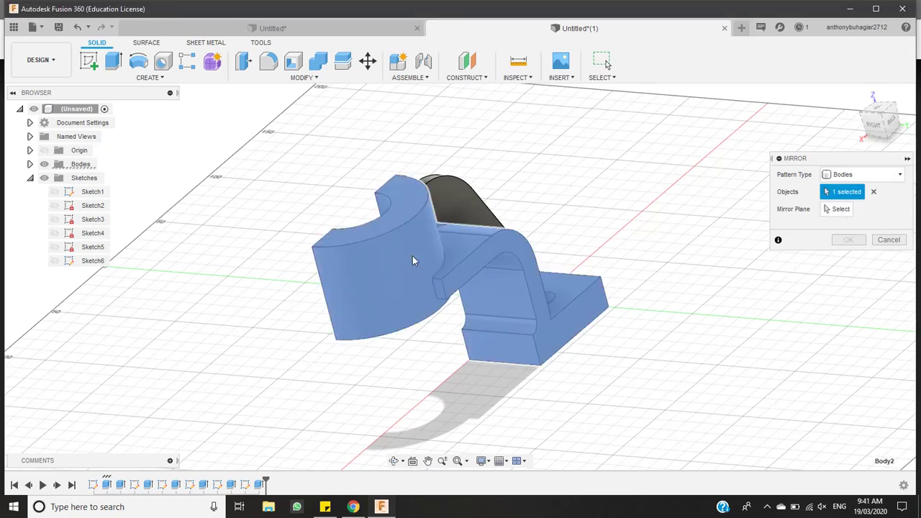
click(460, 218)
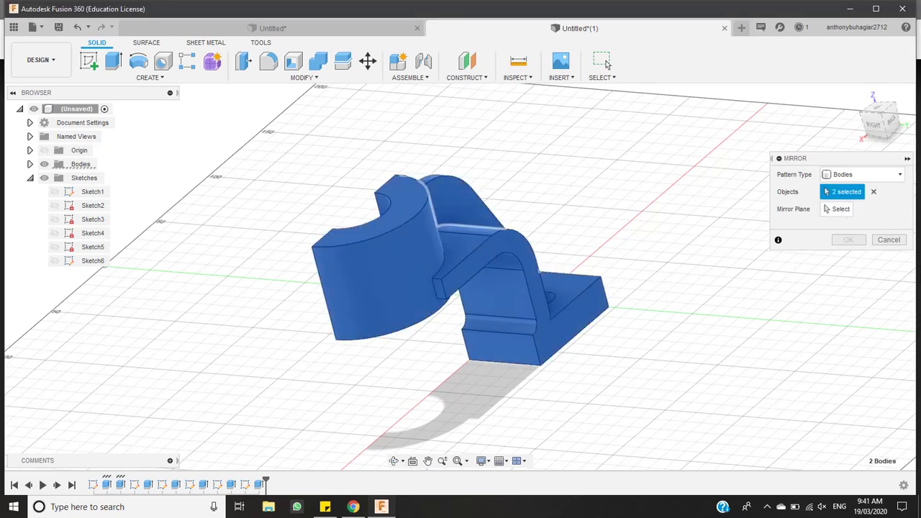
Use the XZ origin plane along the bracket's flat cut side as the mirror plane, and complete the mirror
click(838, 209)
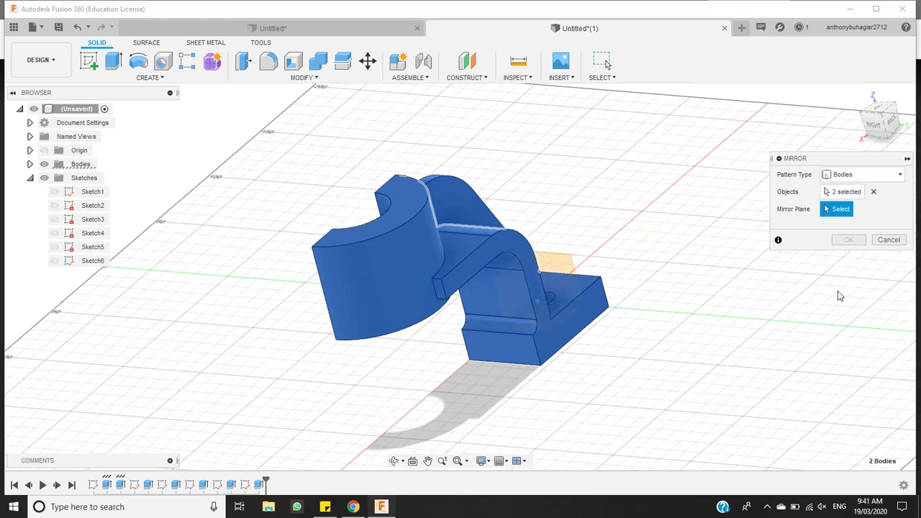
click(394, 461)
drag(386, 410, 460, 418)
key(Escape)
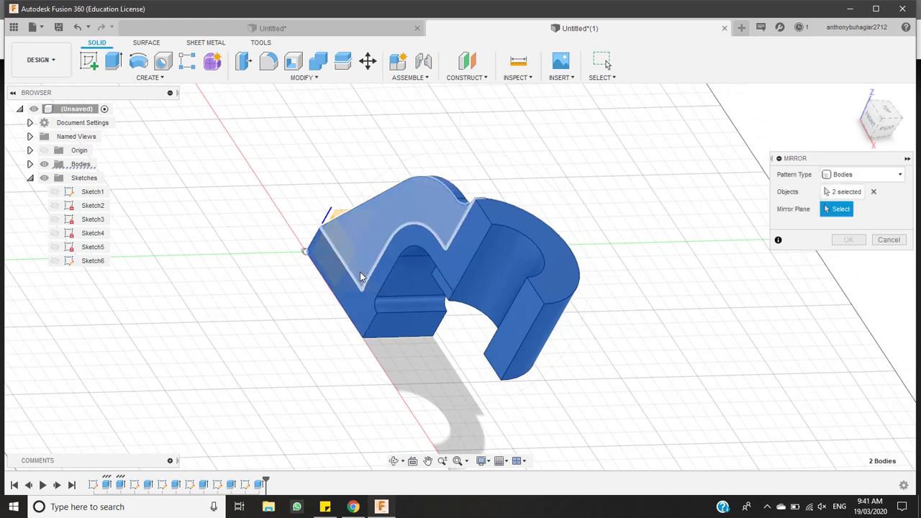
click(323, 261)
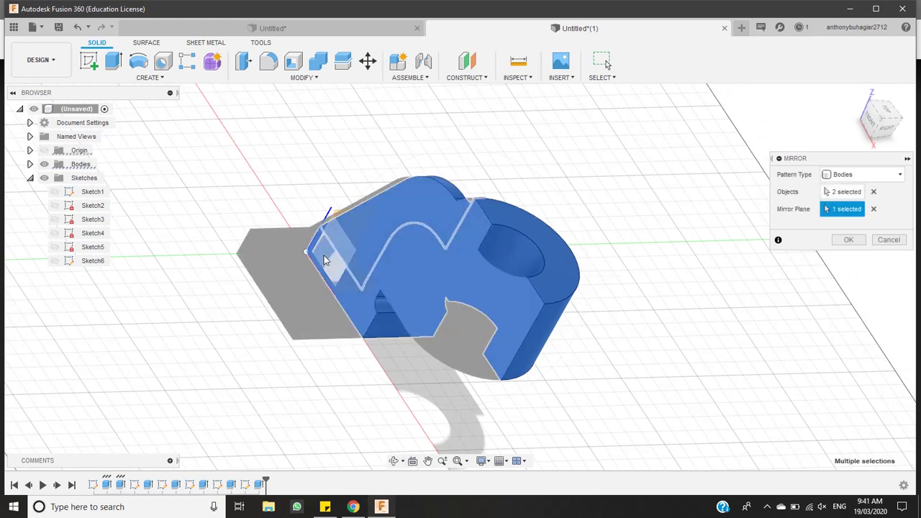
click(394, 461)
drag(466, 425, 399, 297)
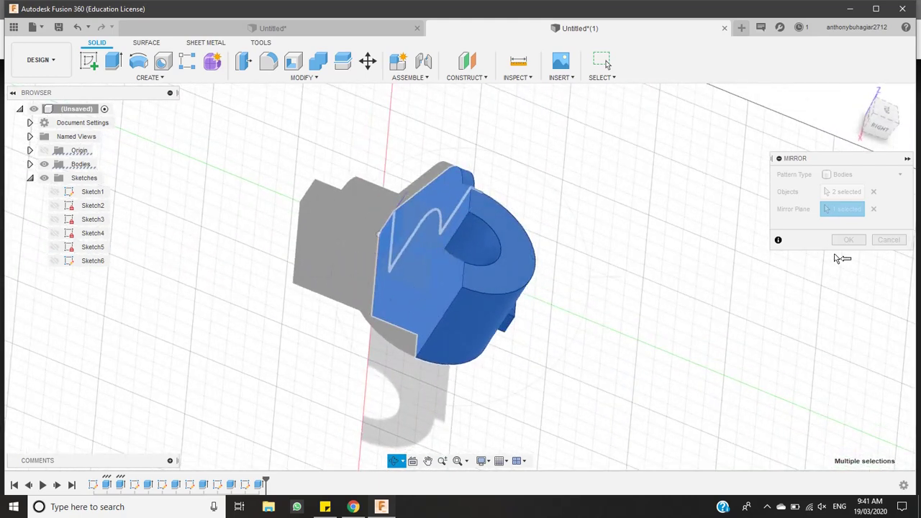
key(Escape)
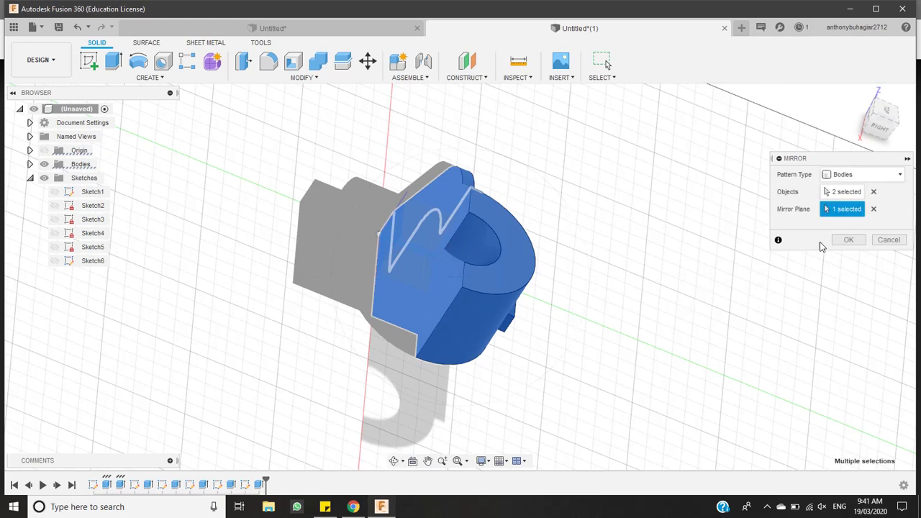
click(849, 241)
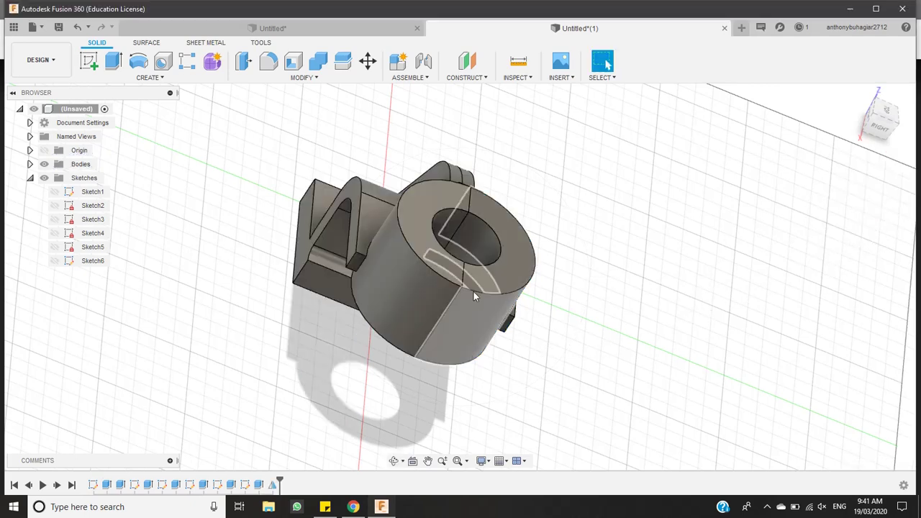
Select all the original and mirrored bodies and merge them into one bracket with a Combine operation set to Join
click(393, 462)
drag(524, 412, 403, 361)
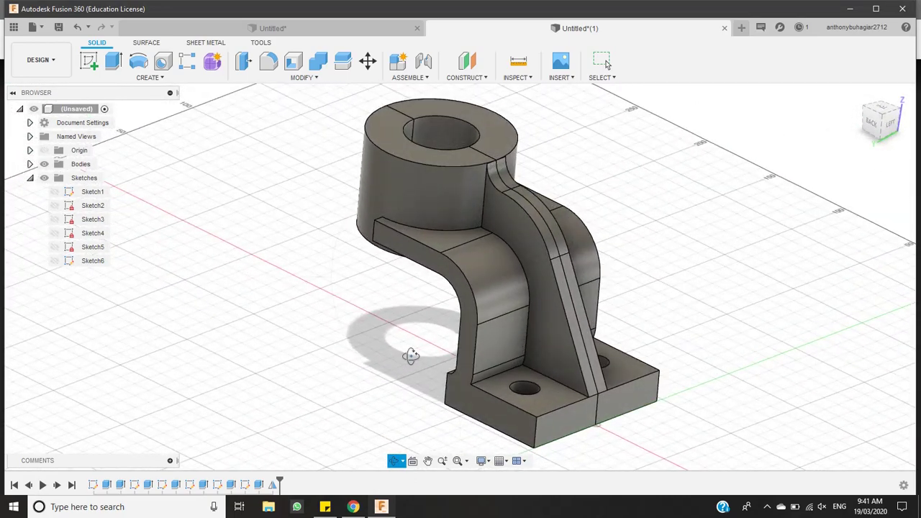
click(603, 62)
drag(736, 449, 256, 105)
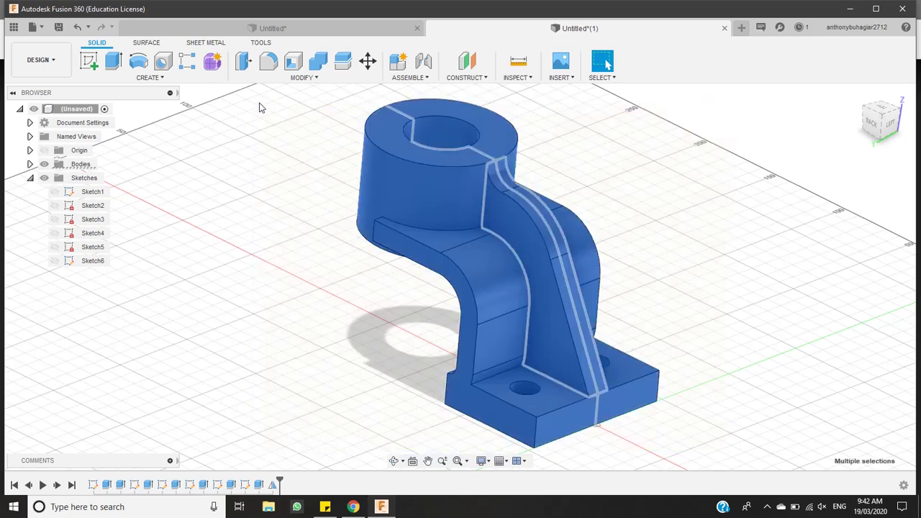
right_click(428, 200)
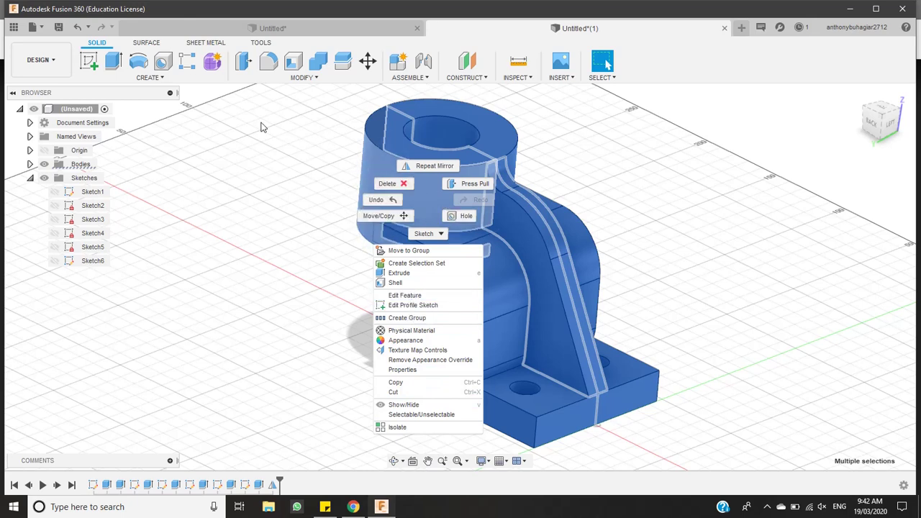
click(164, 82)
click(160, 78)
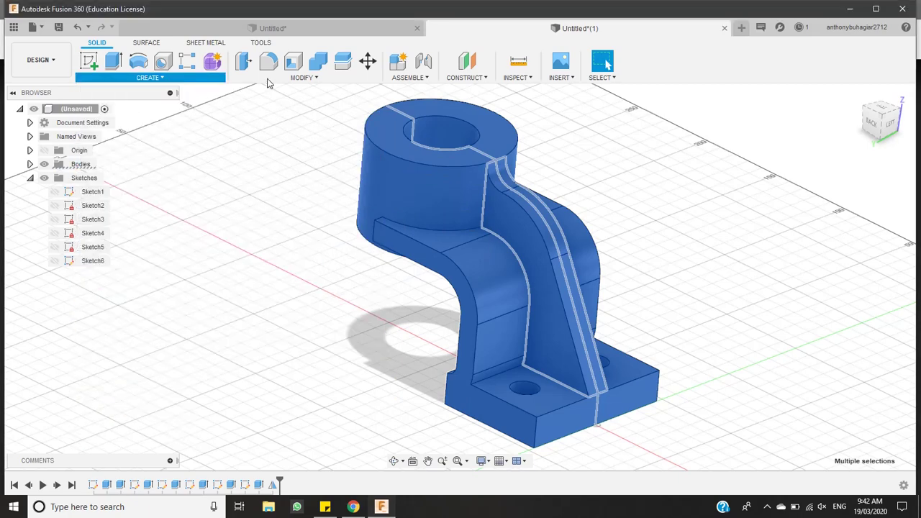
click(302, 77)
click(314, 63)
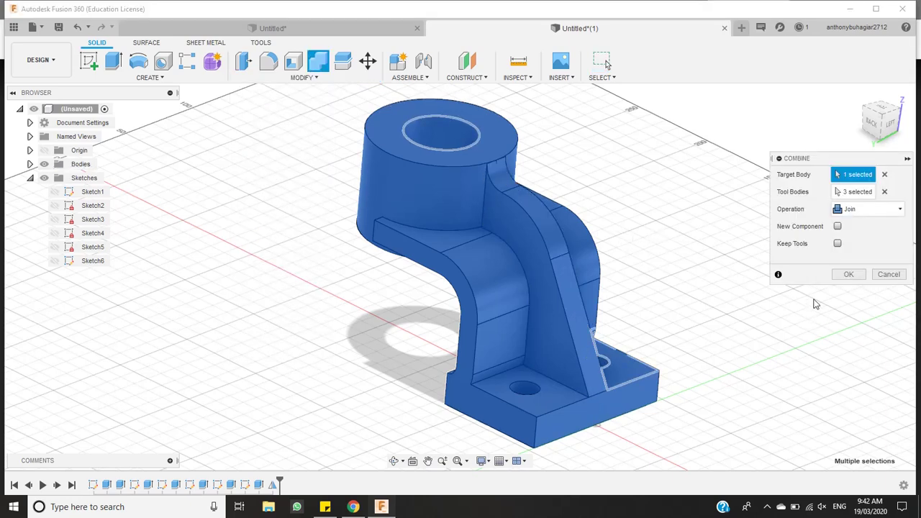
click(841, 276)
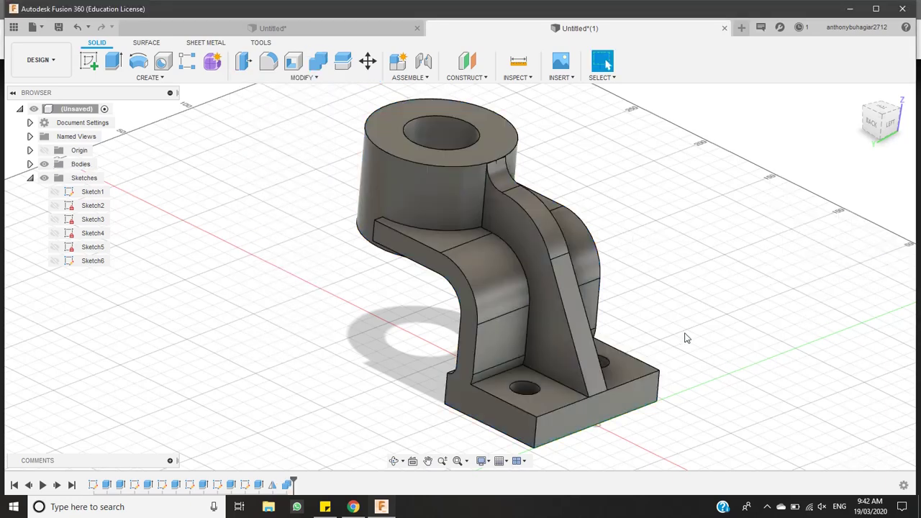
Review the combined bracket from several angles and in the home view, and look at the other open model for comparison
click(395, 460)
drag(395, 327, 506, 356)
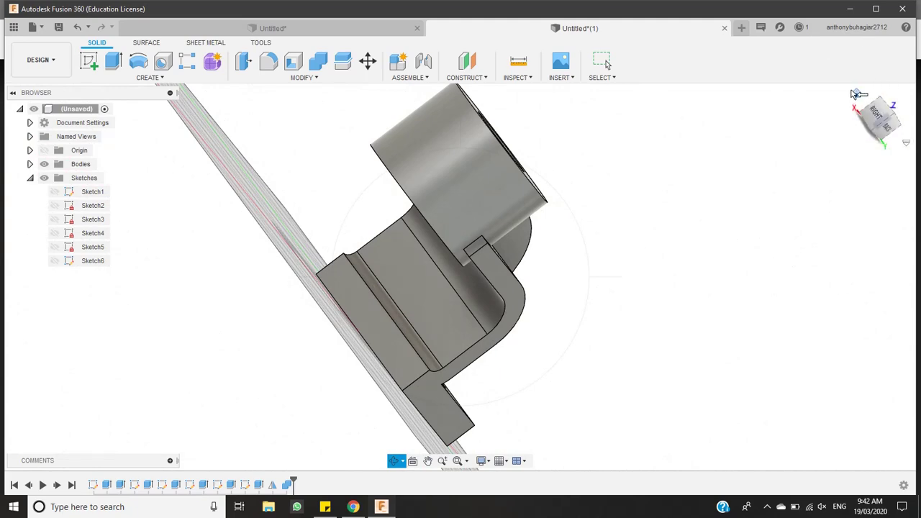
click(856, 94)
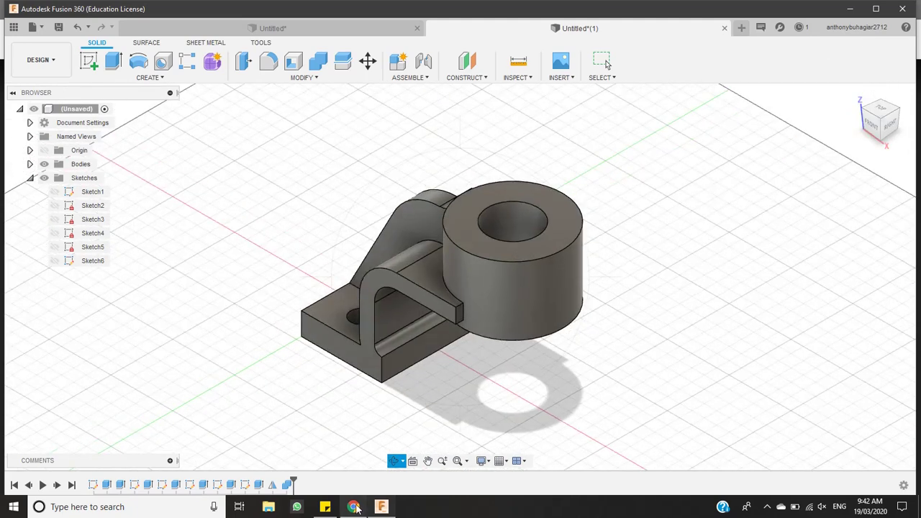
click(295, 30)
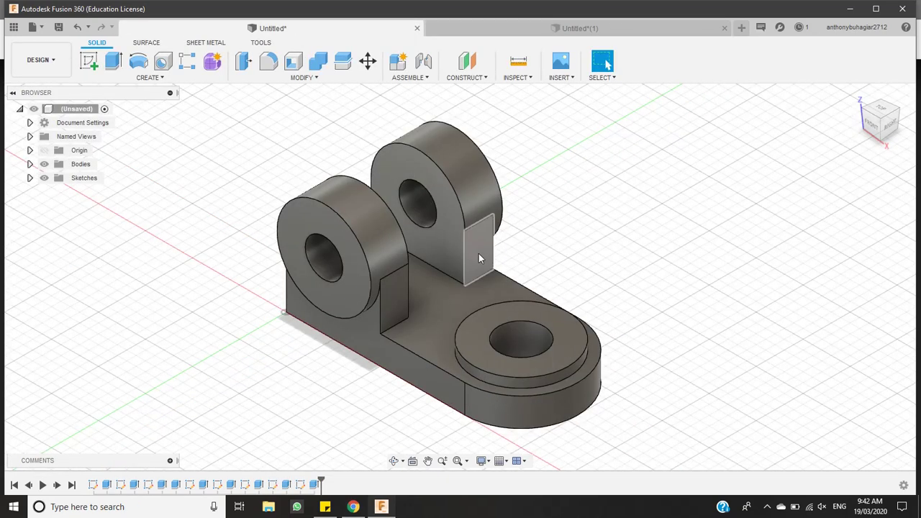
click(482, 28)
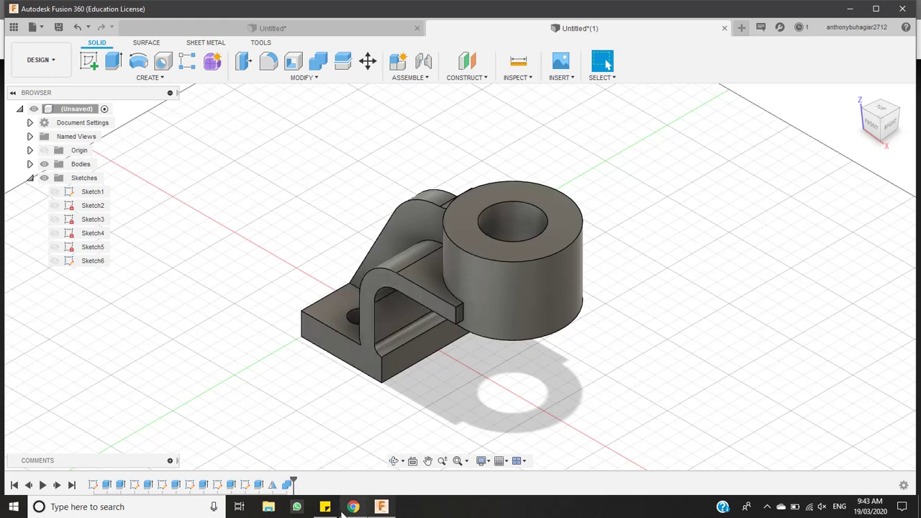
mouse_move(337, 512)
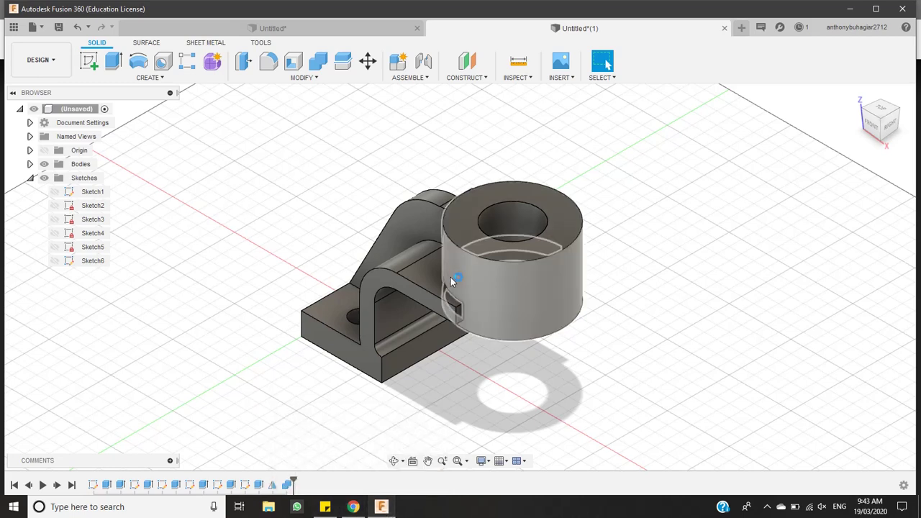
Check the ActivePresenter entry among the running processes in Task Manager, and close Task Manager
key(ctrl+shift+Escape)
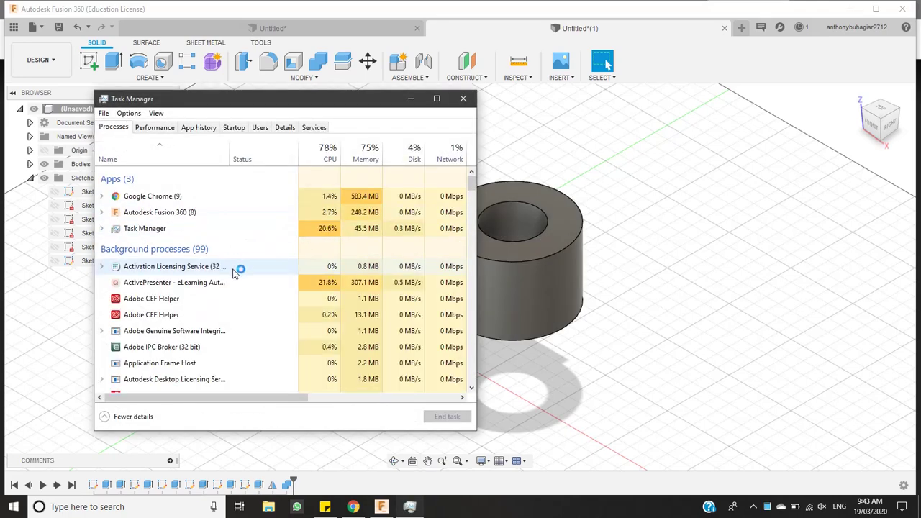
click(223, 282)
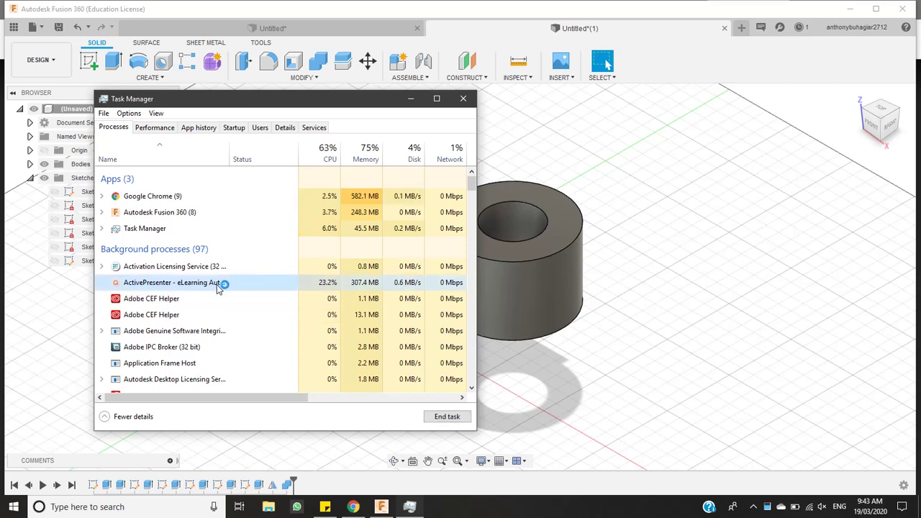
right_click(153, 286)
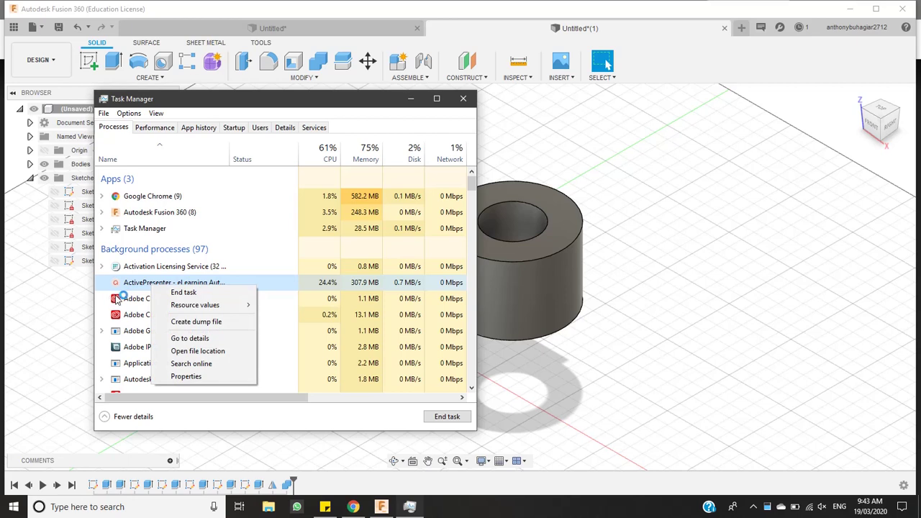
click(358, 418)
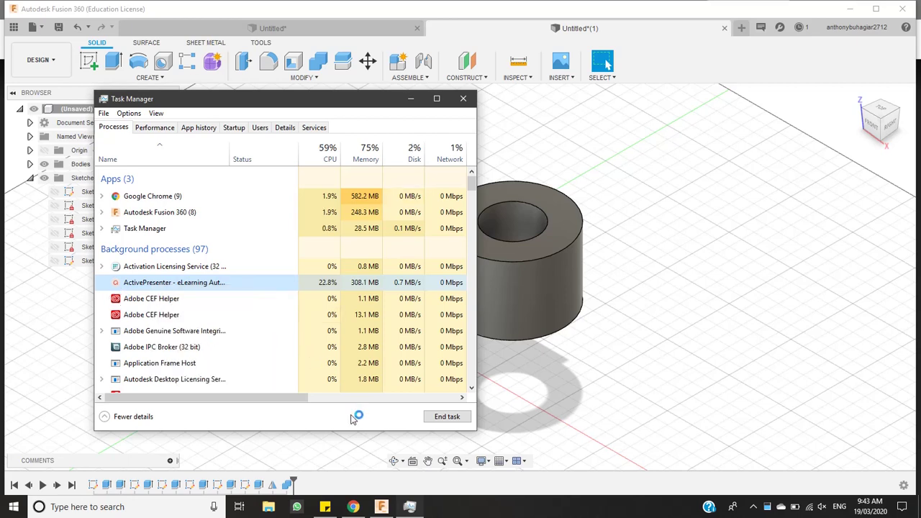
scroll(294, 345, down, 3)
scroll(293, 345, up, 3)
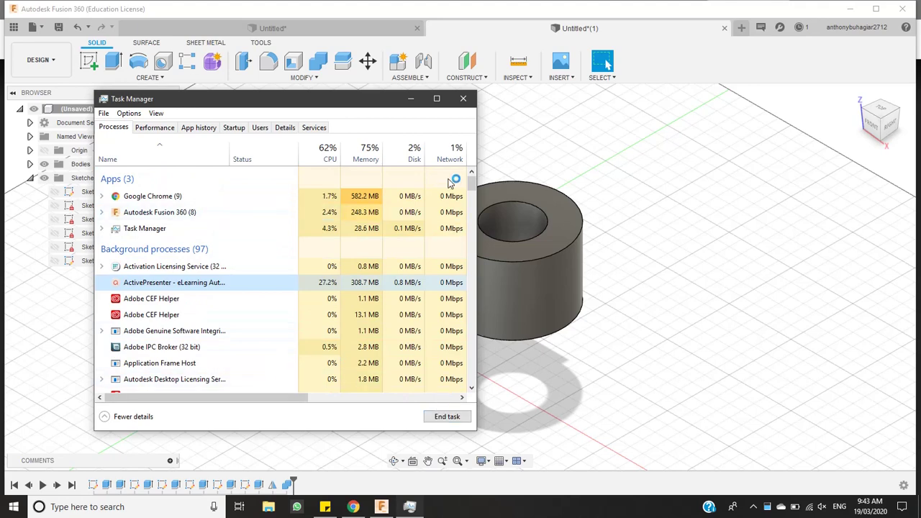
click(464, 99)
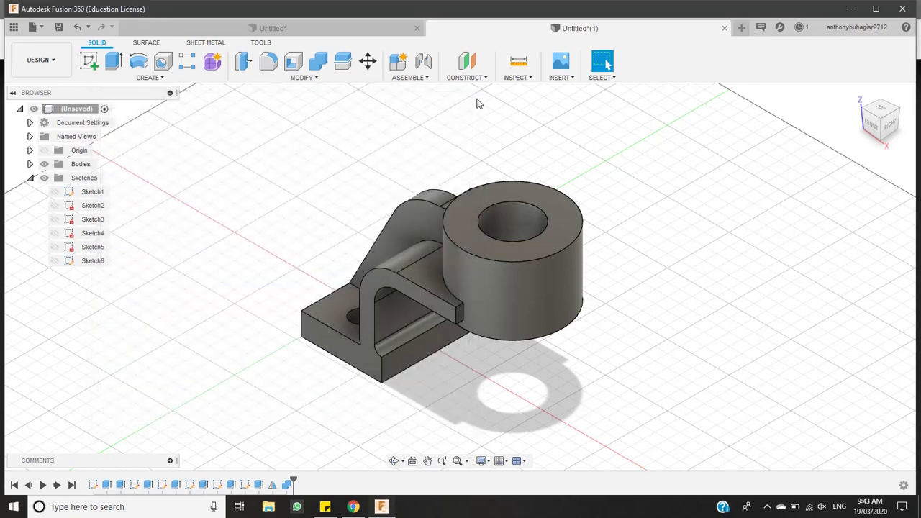